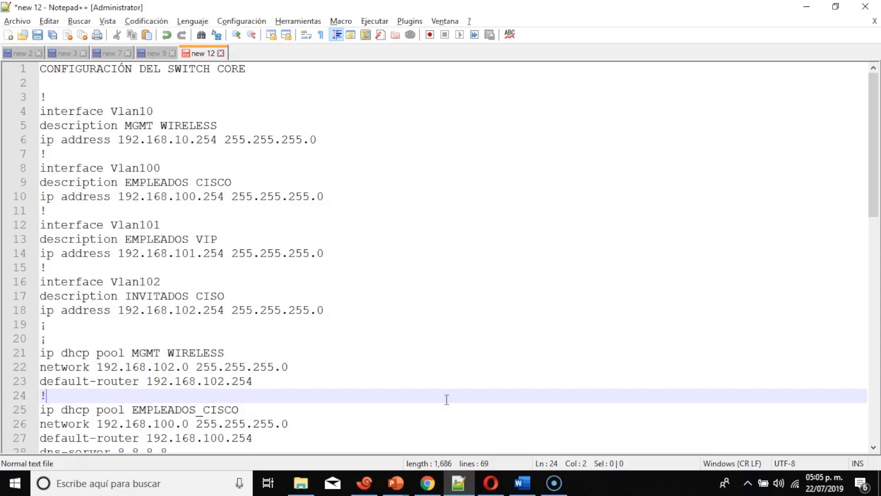
Review the script's VLAN interface definitions and four DHCP pools, marking the MGMT WIRELESS default-router address.
scroll(399, 333, down, 6)
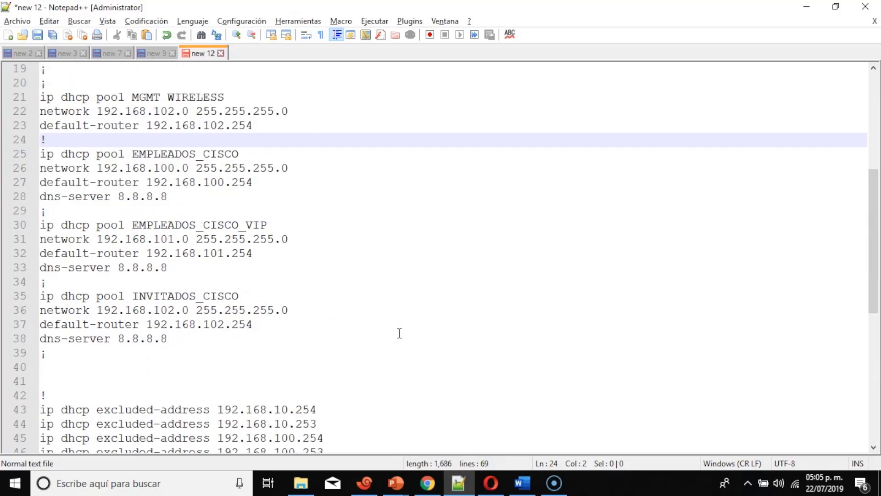
scroll(399, 333, up, 2)
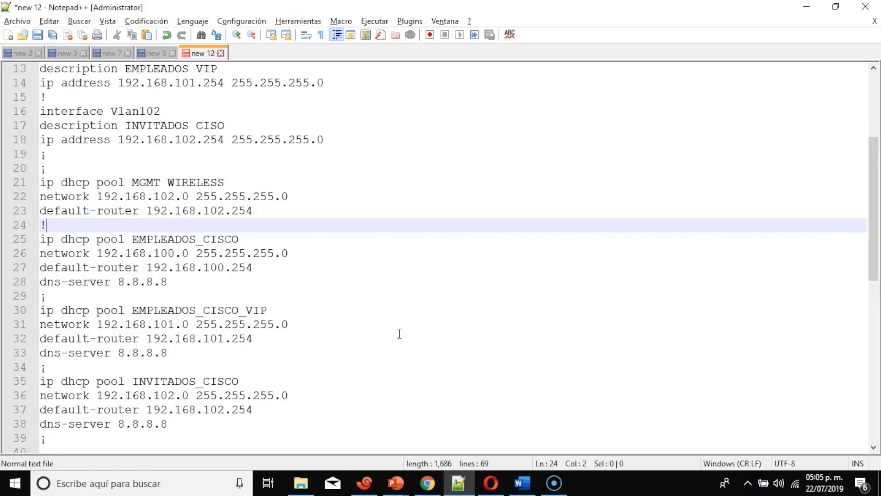
scroll(399, 334, up, 4)
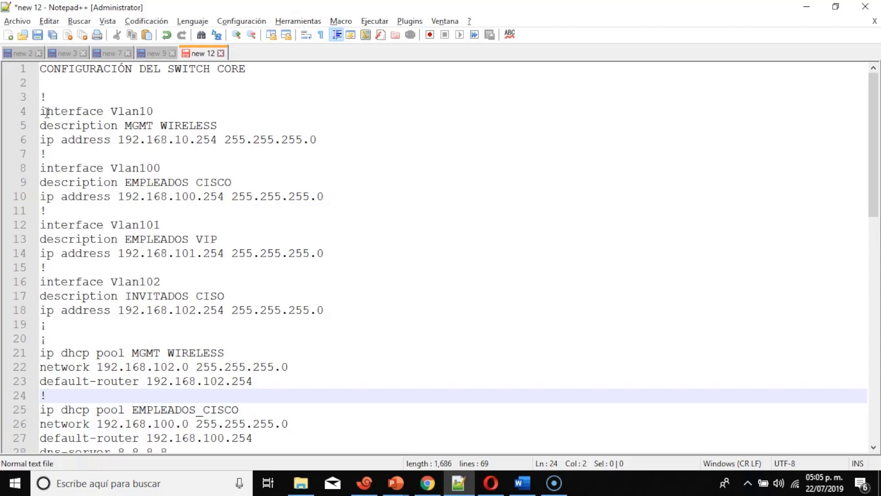
drag(47, 112, 339, 316)
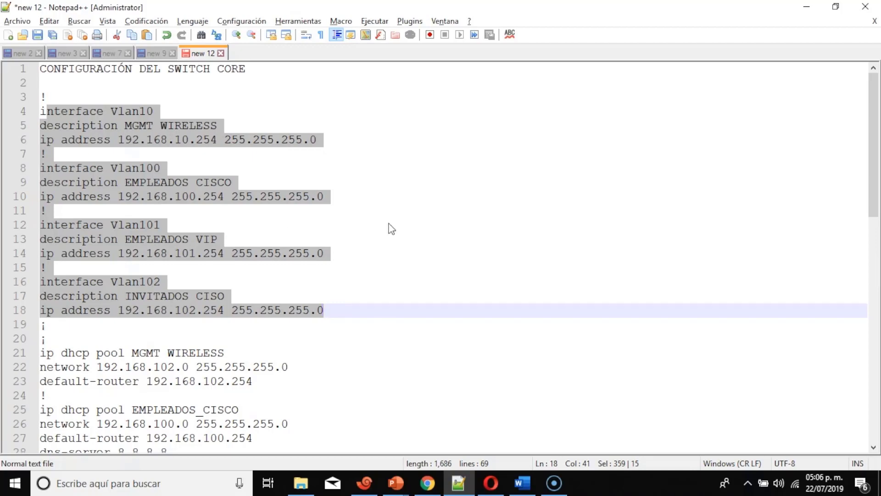
scroll(391, 228, down, 5)
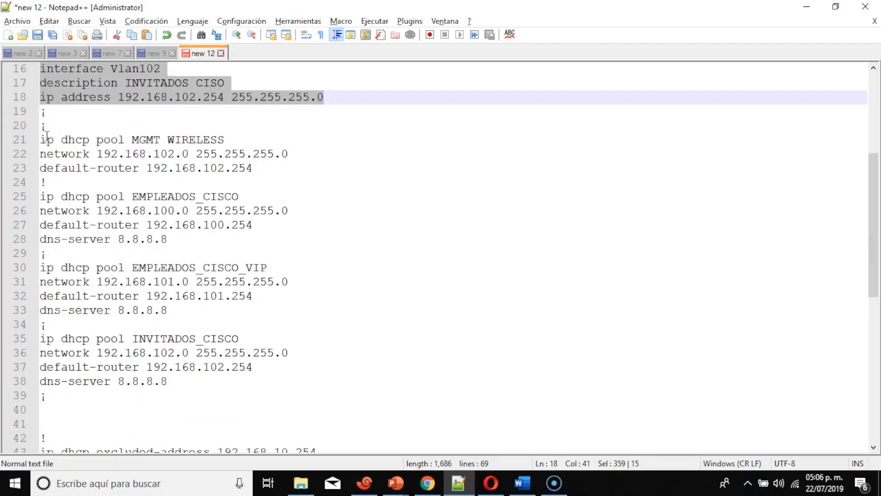
click(48, 141)
drag(50, 146, 309, 397)
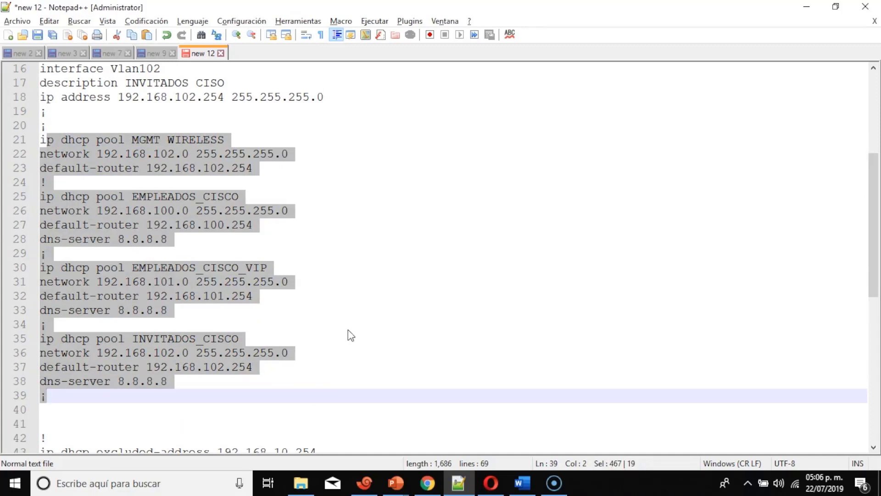
click(296, 197)
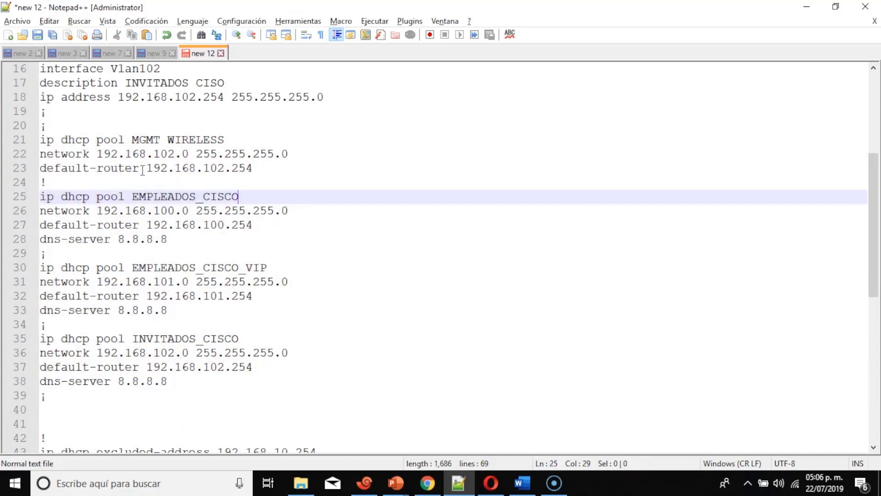
drag(146, 168, 253, 168)
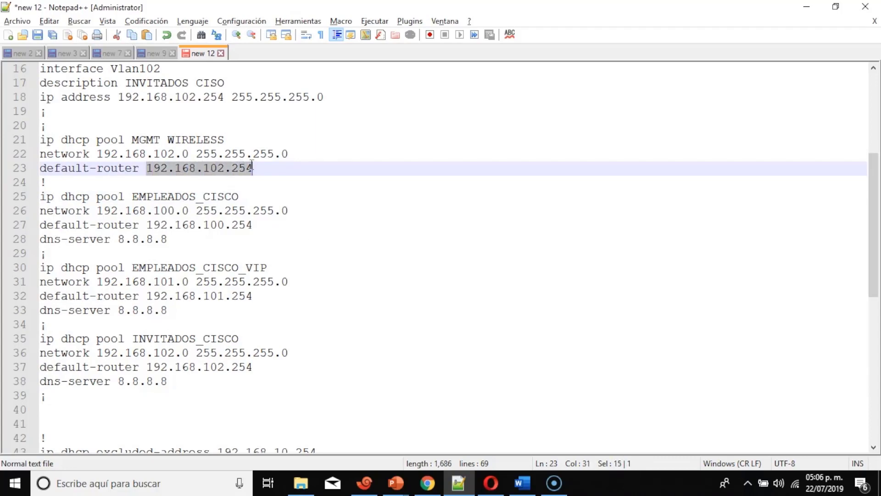
Scroll through the script and place the caret after the excluded address on line 44.
scroll(351, 167, up, 3)
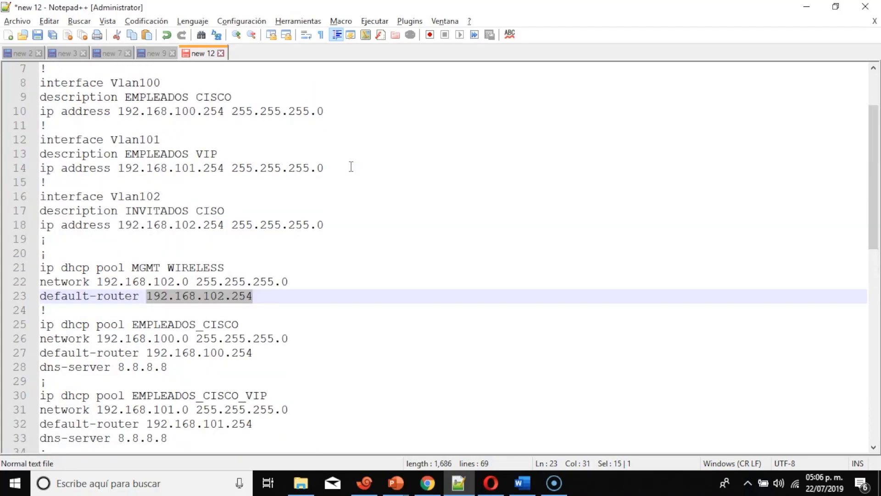
scroll(351, 167, up, 2)
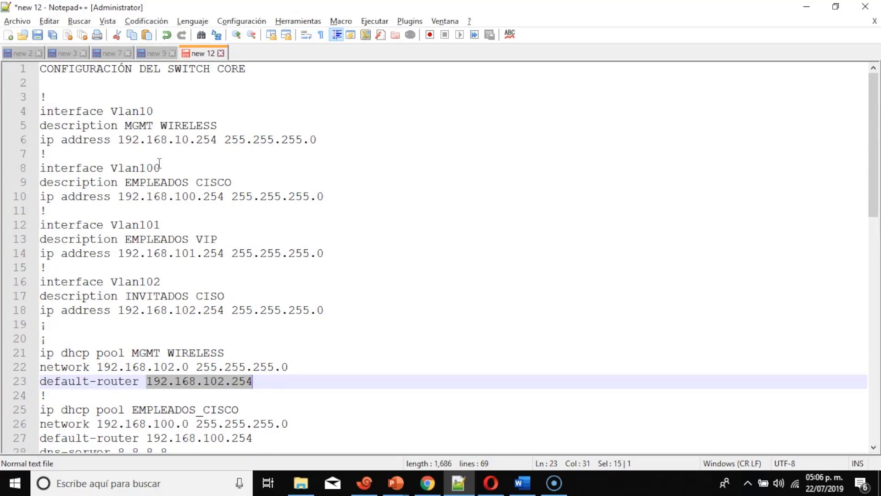
scroll(159, 163, down, 9)
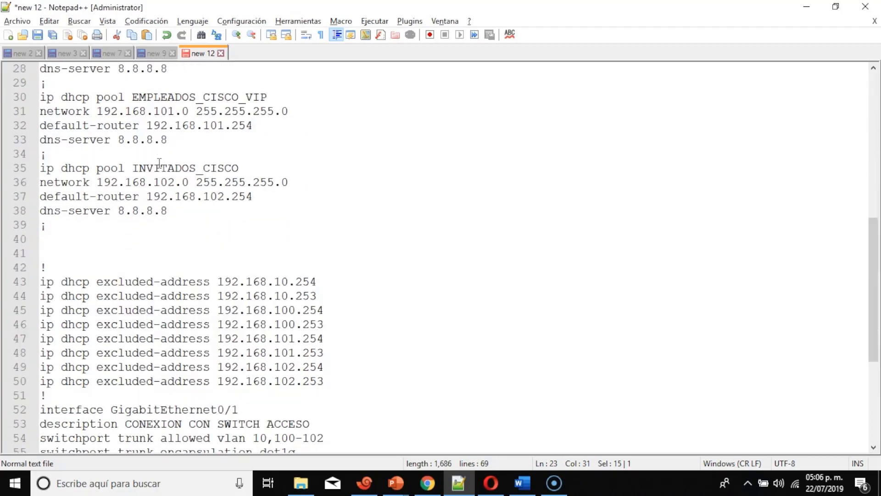
scroll(159, 163, down, 2)
scroll(159, 164, down, 1)
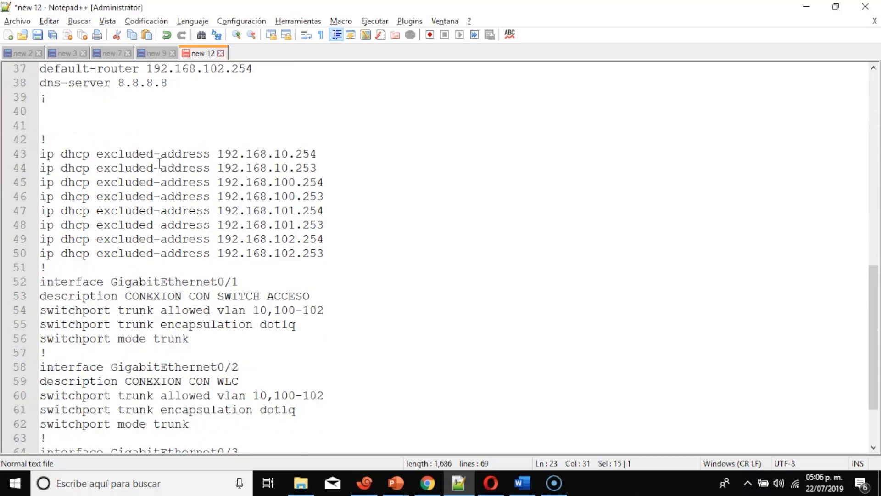
scroll(159, 164, down, 1)
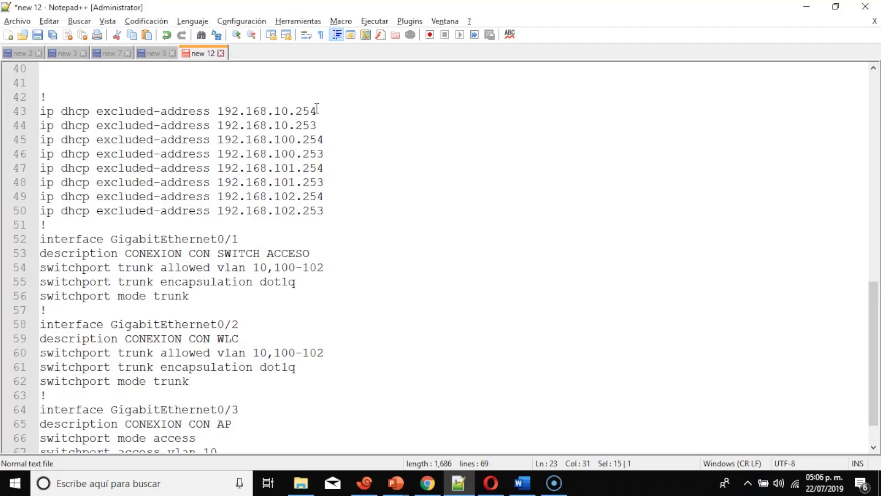
click(317, 124)
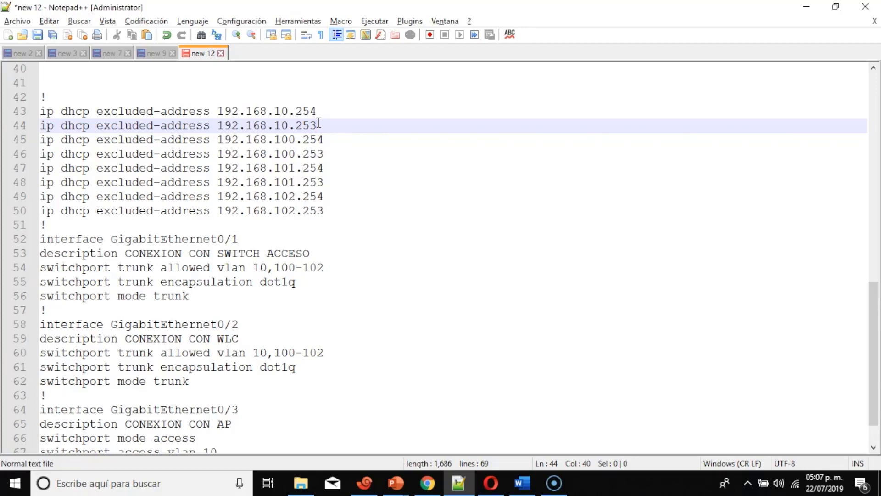
scroll(319, 123, down, 1)
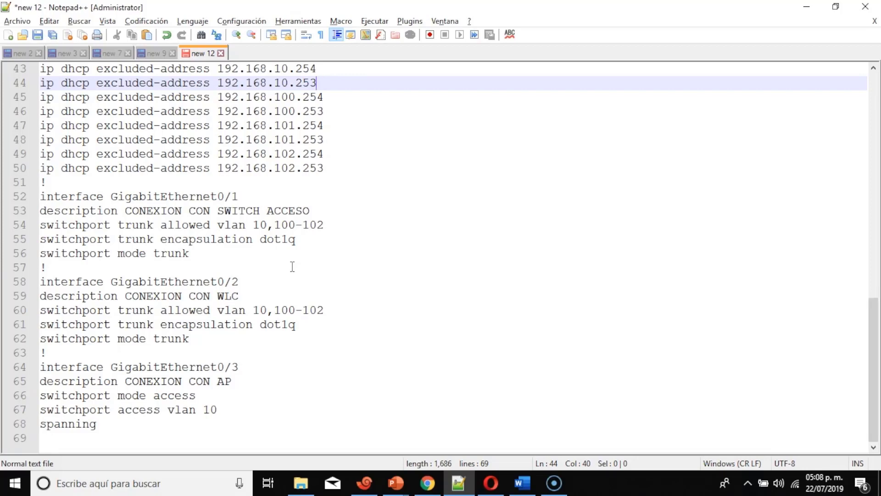
Select the GigabitEthernet0/3 block, the AP's access port on VLAN 10.
scroll(292, 266, up, 3)
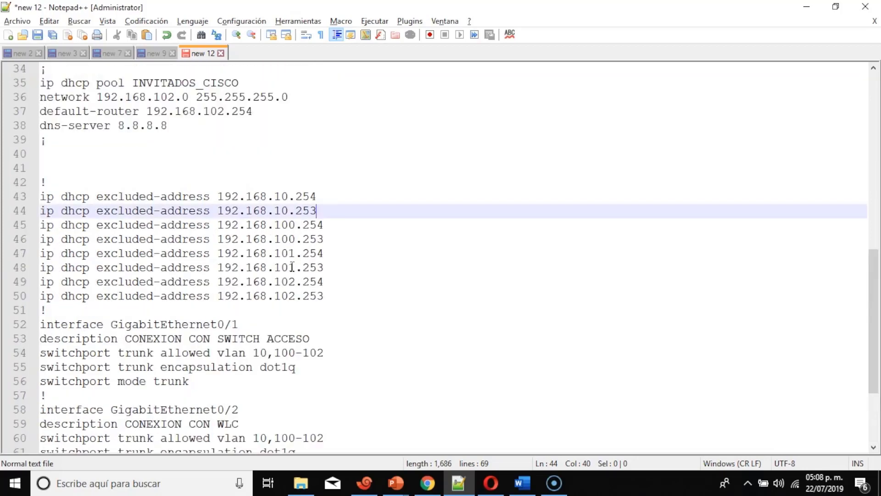
scroll(292, 267, down, 3)
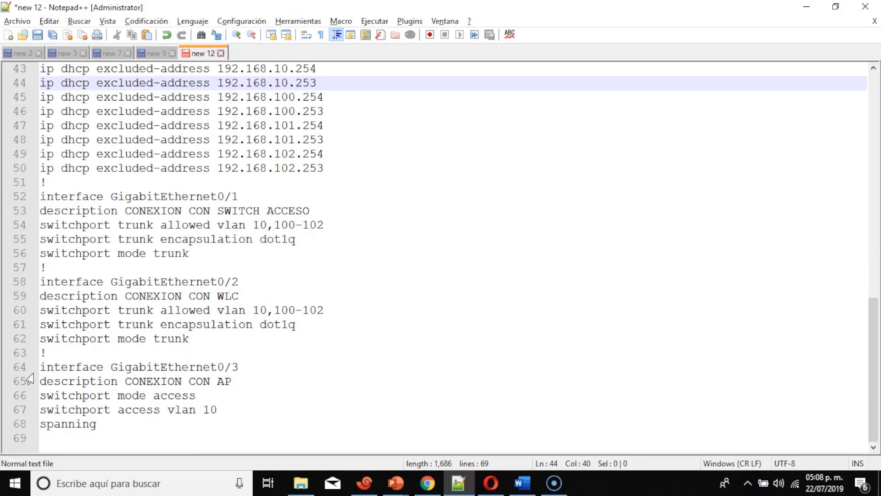
drag(39, 366, 229, 434)
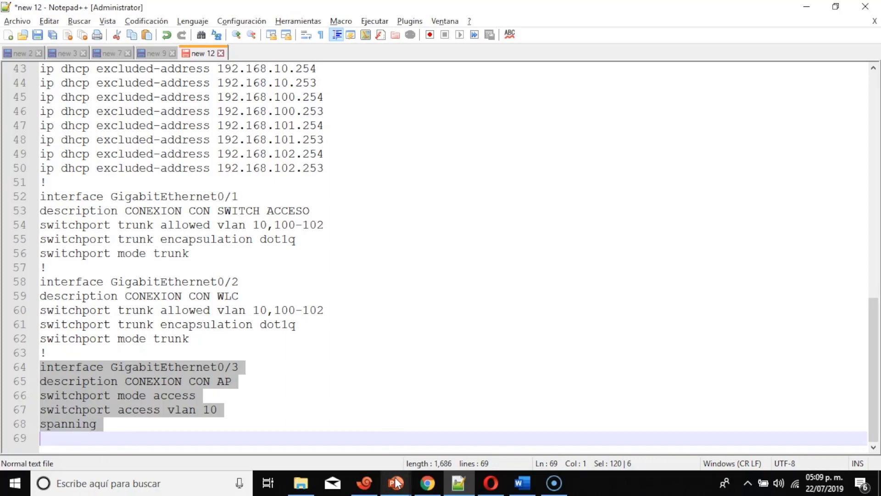
mouse_move(396, 482)
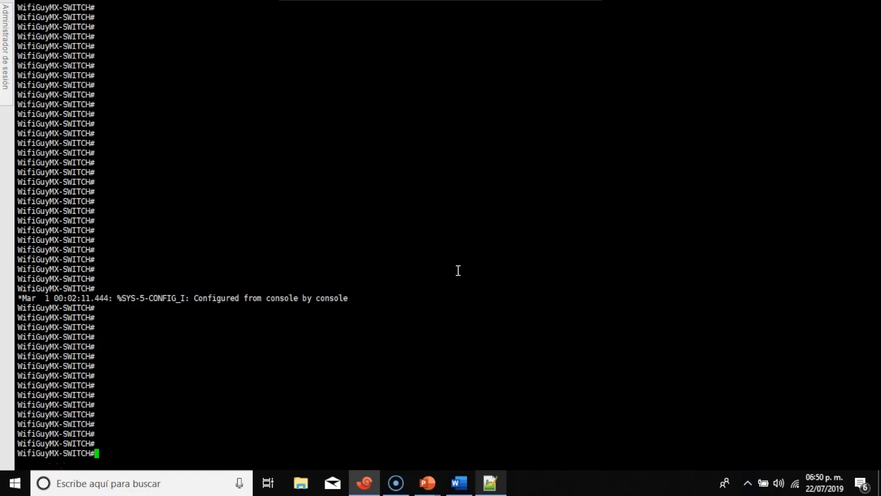
Copy the VLAN interface definitions on lines 4–18 and return to the switch console.
click(490, 483)
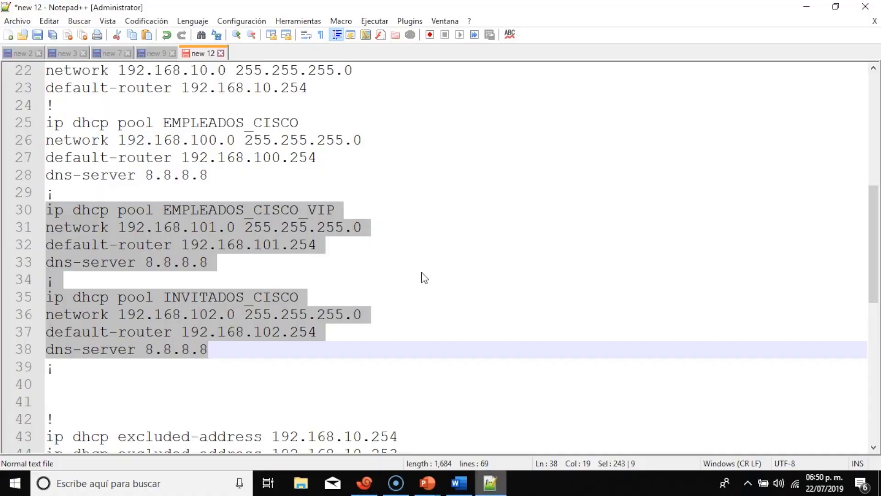
scroll(425, 277, up, 7)
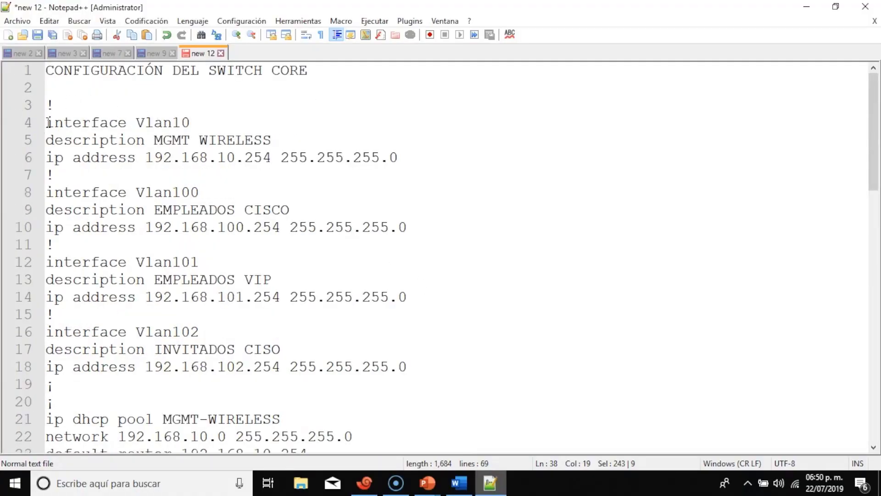
drag(48, 122, 442, 364)
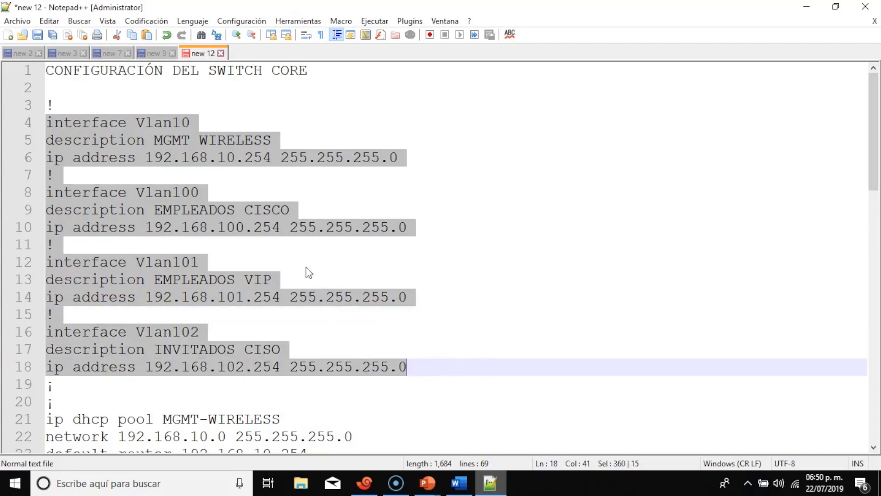
right_click(206, 201)
click(266, 220)
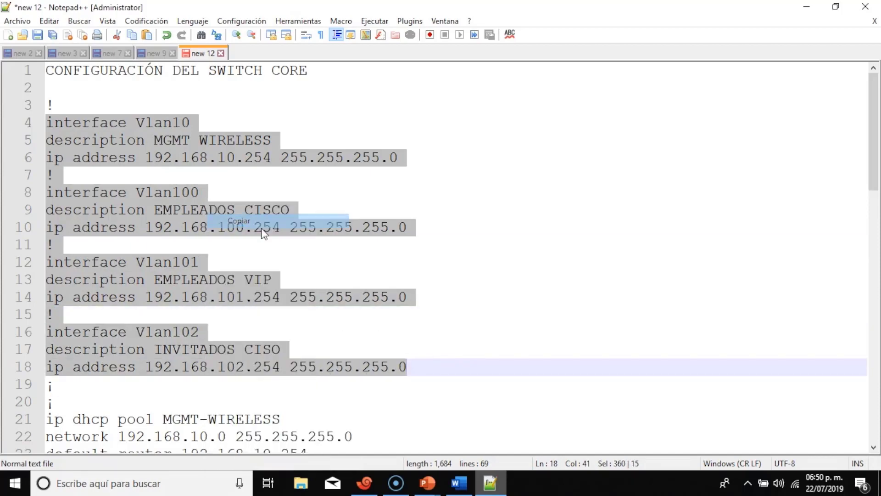
click(364, 482)
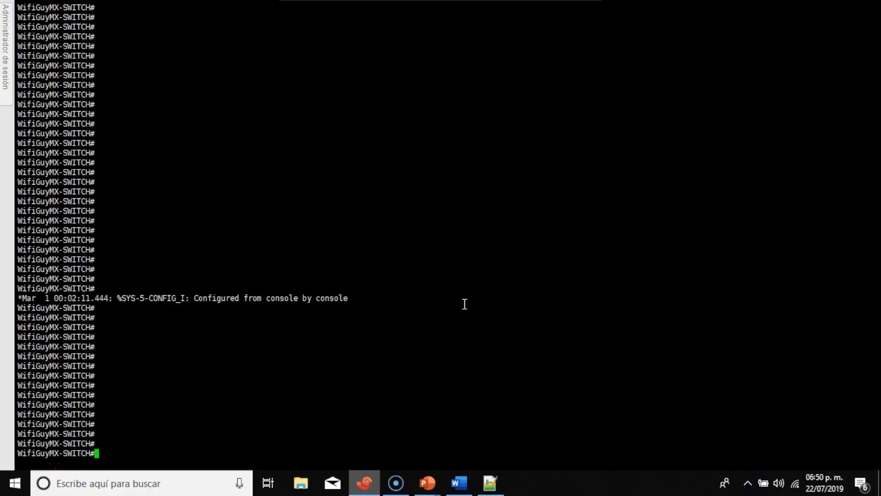
Run show ip inter br and show vlan br, then enter global configuration with conf t.
text(show ip inter br)
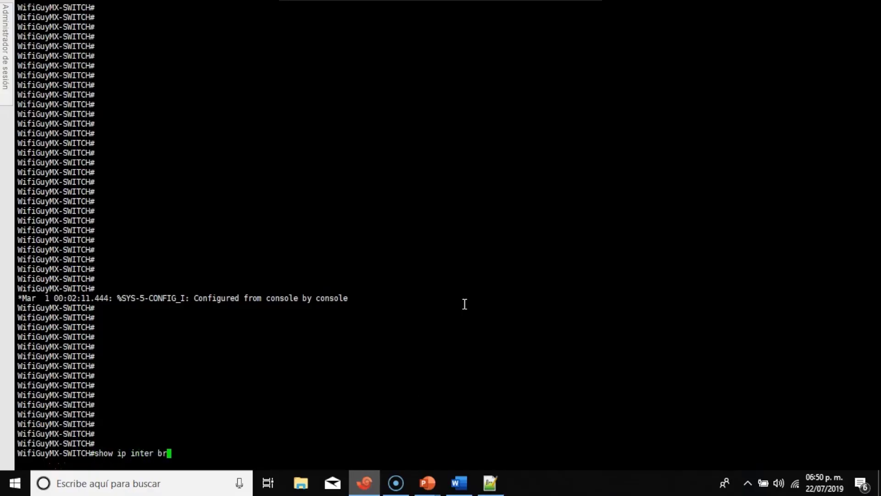
key(Return)
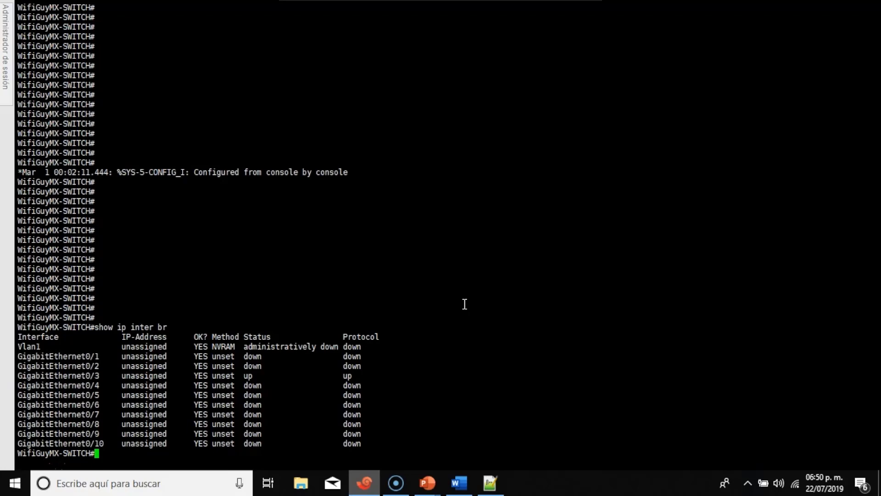
text(show vlan br)
key(Return)
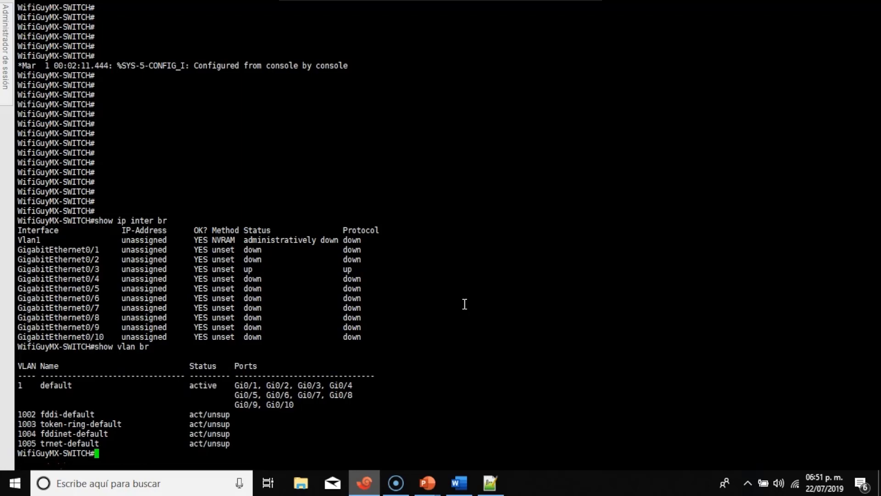
text(conf t)
key(Return)
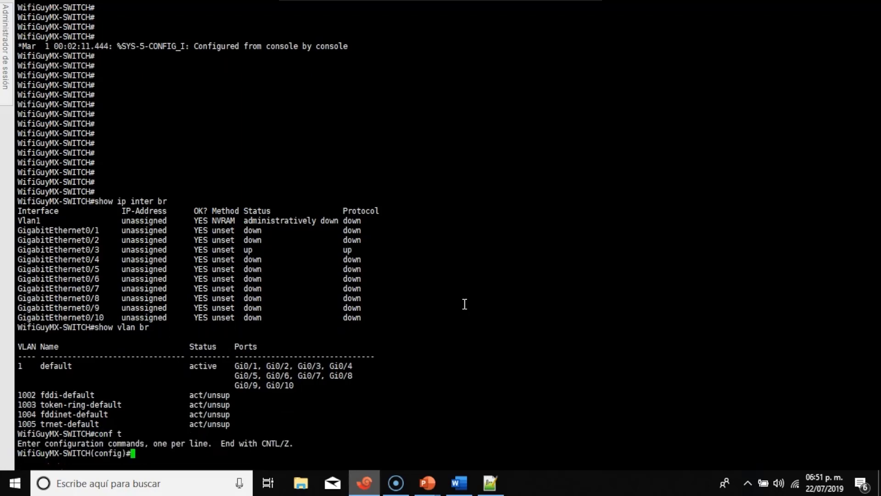
right_click(425, 139)
click(458, 200)
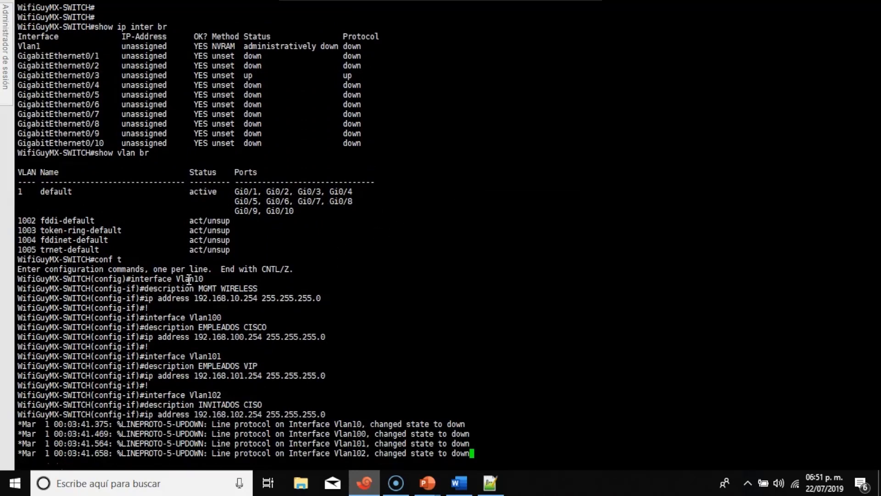
drag(173, 278, 205, 278)
drag(191, 317, 231, 310)
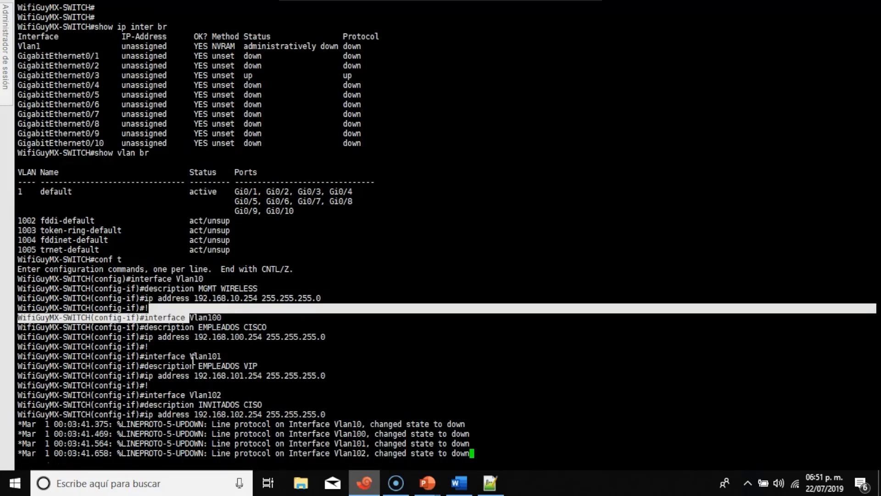
drag(190, 357, 229, 357)
drag(190, 394, 225, 394)
click(228, 393)
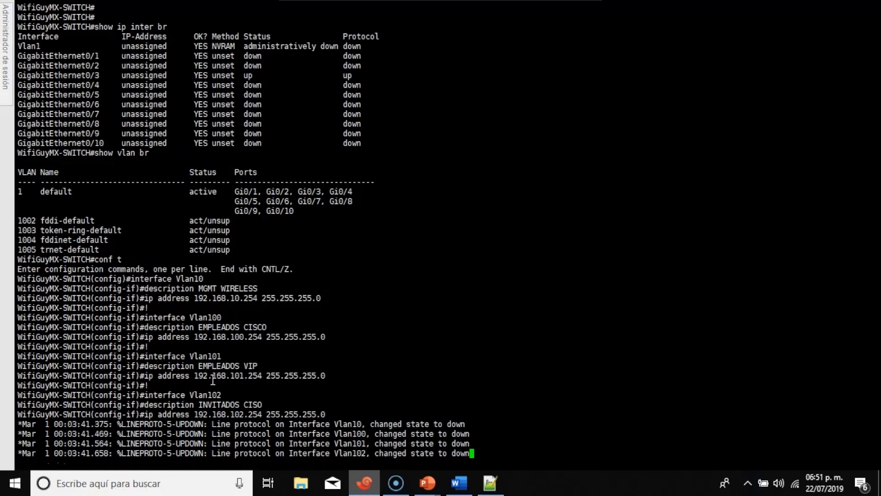
drag(199, 379, 261, 376)
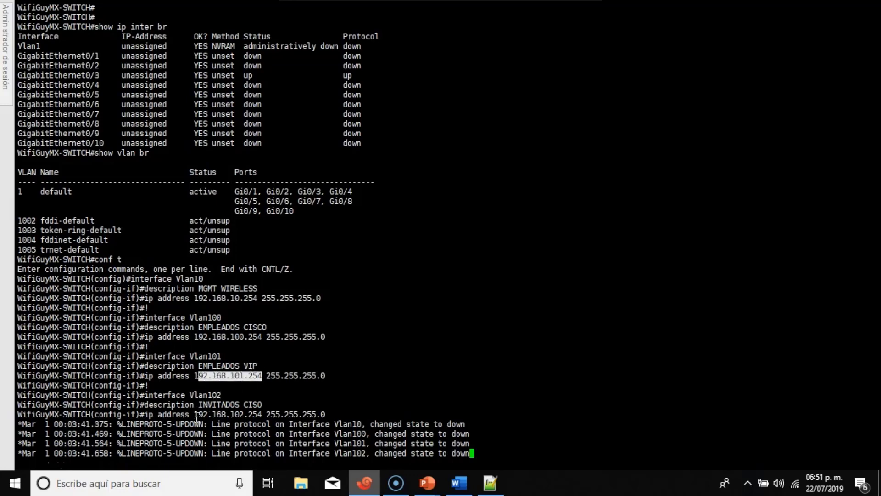
drag(194, 414, 263, 414)
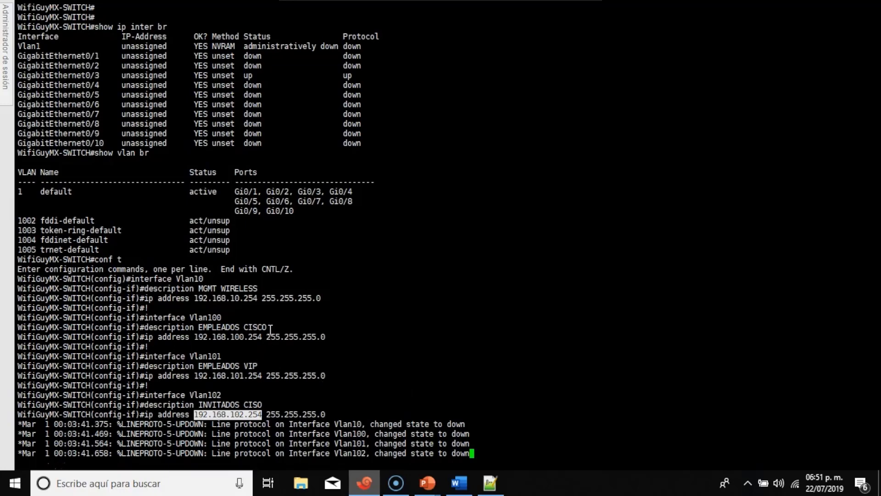
drag(270, 337, 339, 337)
click(402, 385)
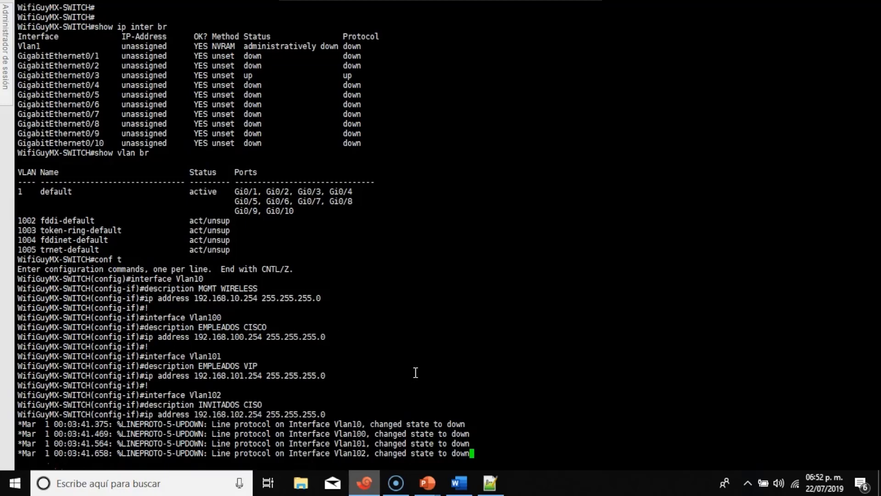
key(Return)
key(Return)
key(Return)
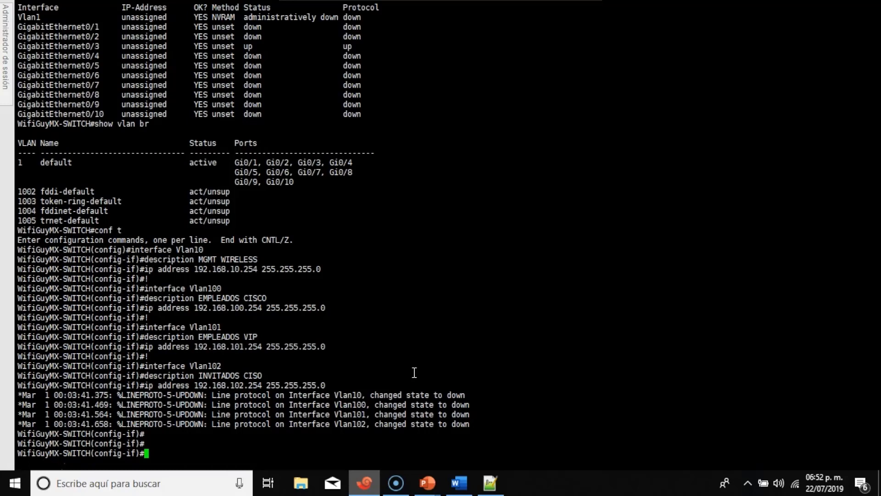
Leave interface mode and create VLAN 10 named MGMT and VLAN 100 named Empleados.
text(exit)
key(Return)
key(Return)
key(Return)
key(Return)
key(Return)
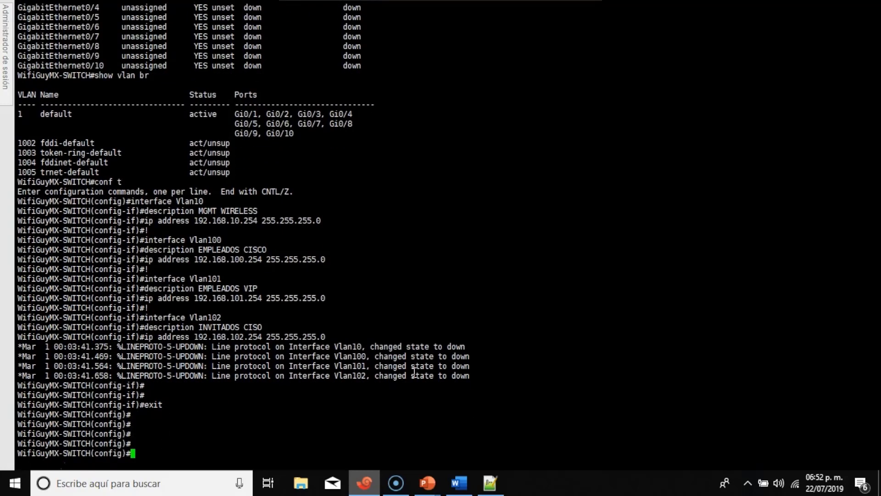
text(vlan 10)
key(Return)
text(name )
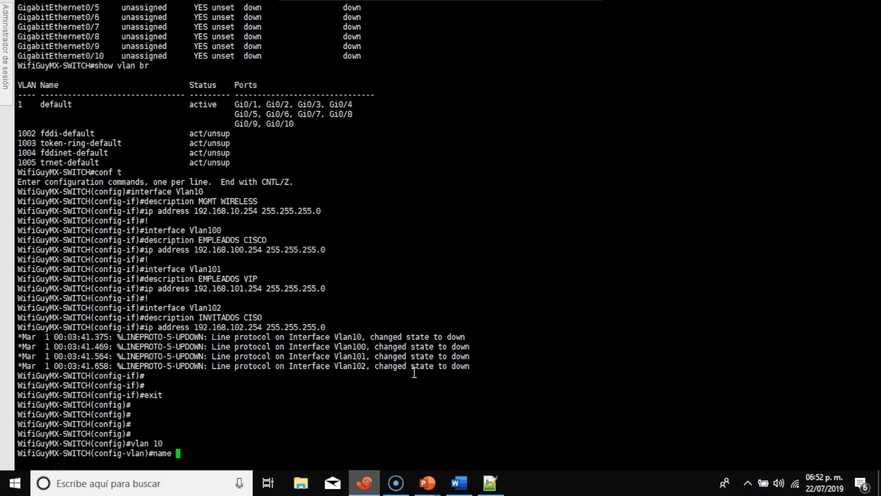
text(MGMT)
key(Return)
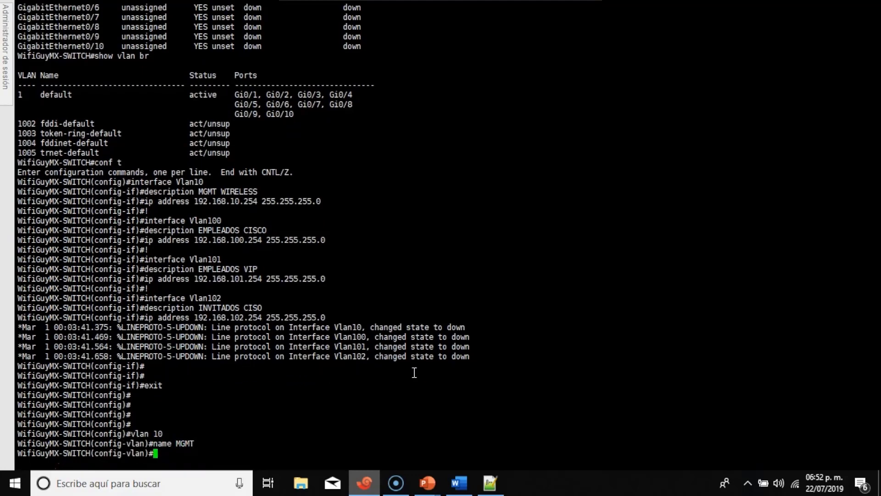
text(vlan 100)
key(Return)
text(name )
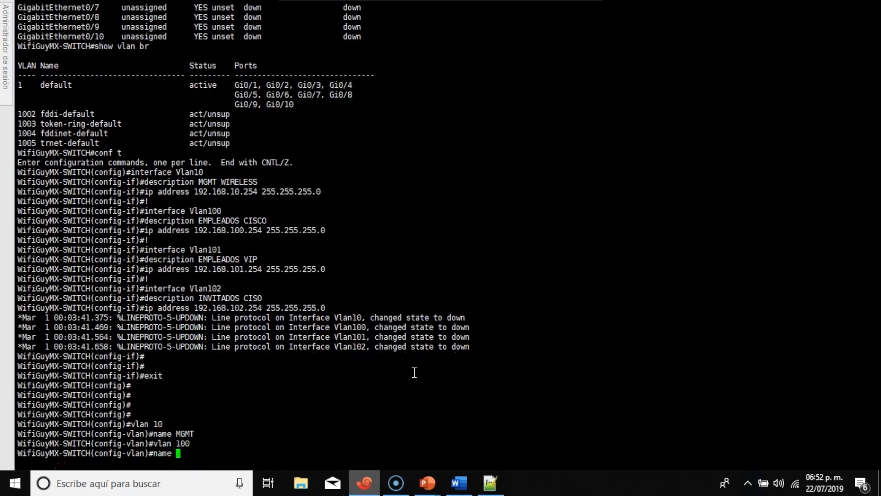
text(Empleados)
key(Return)
Create VLAN 101 named VIP and VLAN 102 named Invitados, then return to the privileged prompt.
text(vlan )
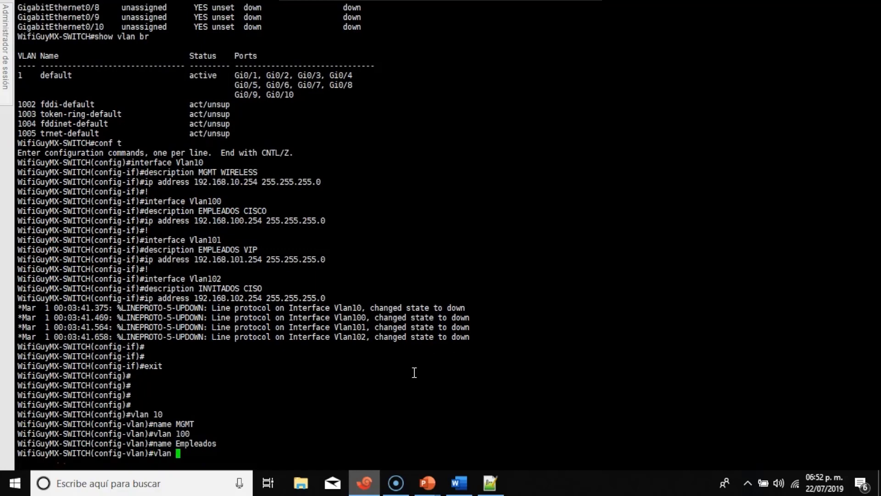
text(101)
key(Return)
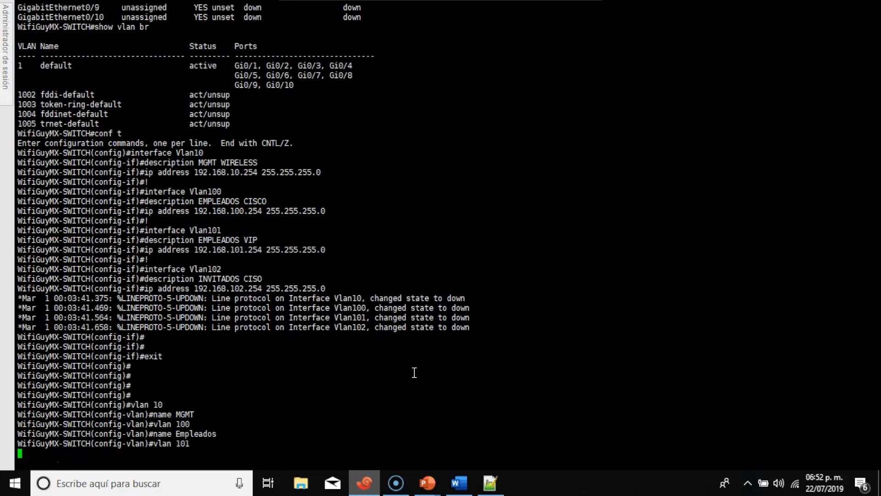
text(name VIP)
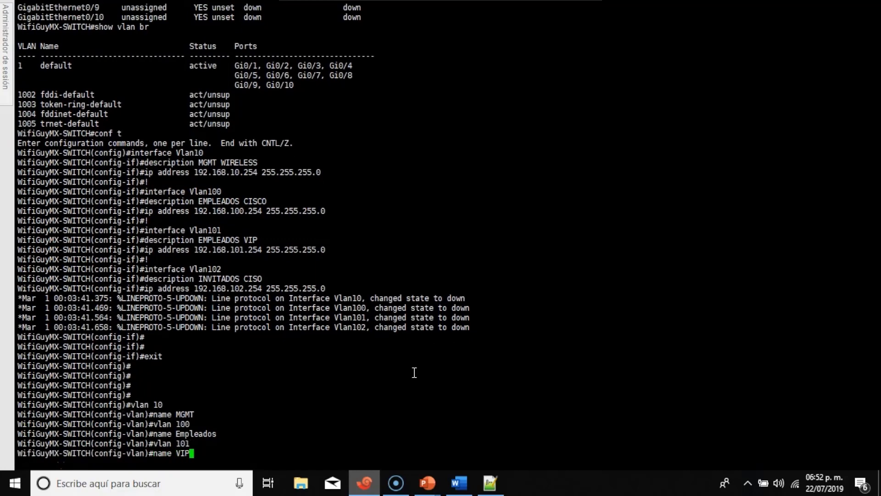
key(Return)
text(vlan 102)
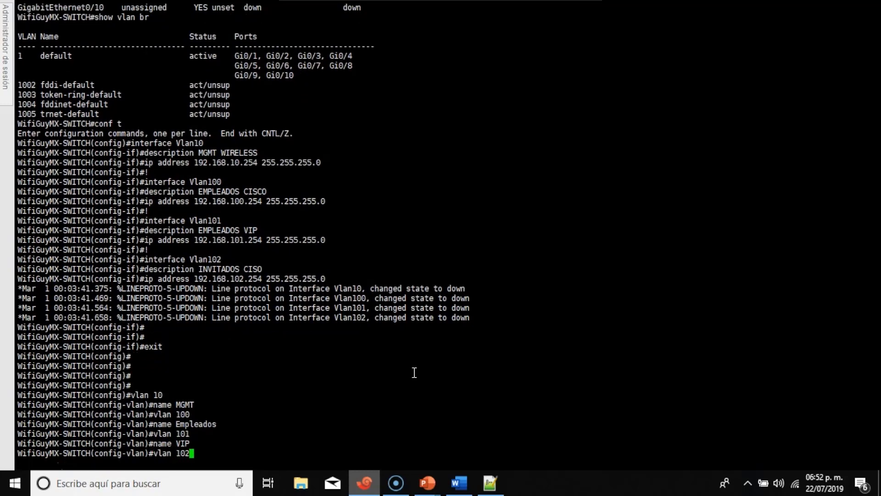
key(Return)
text(e )
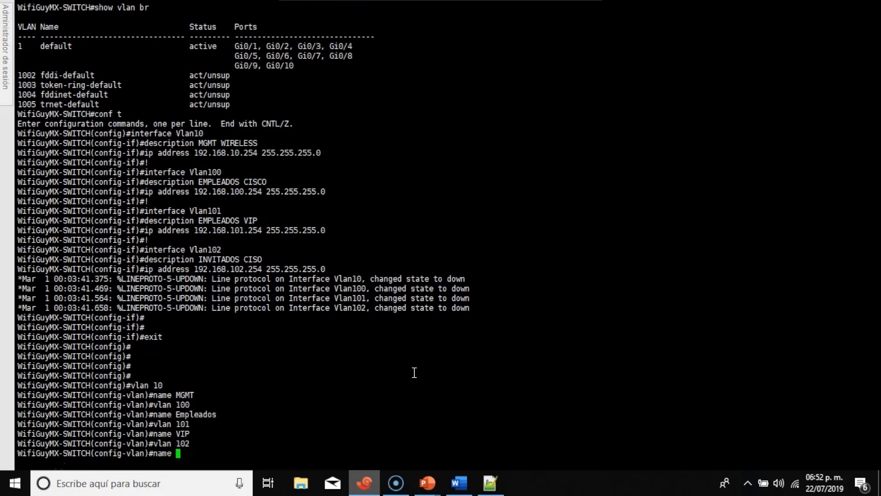
text(Invitados)
key(Return)
key(Return)
key(Return)
key(ctrl+z)
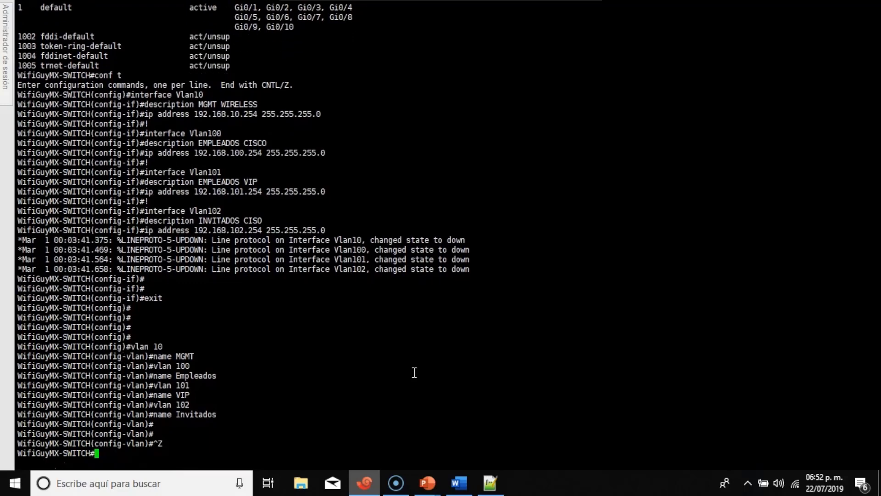
key(Return)
key(Return)
key(Return)
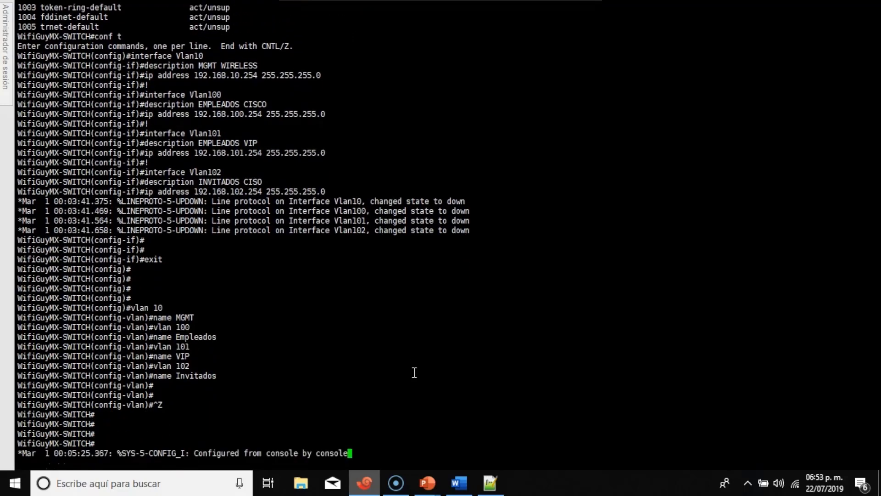
key(Return)
key(Return)
key(Return)
key(Return)
key(Return)
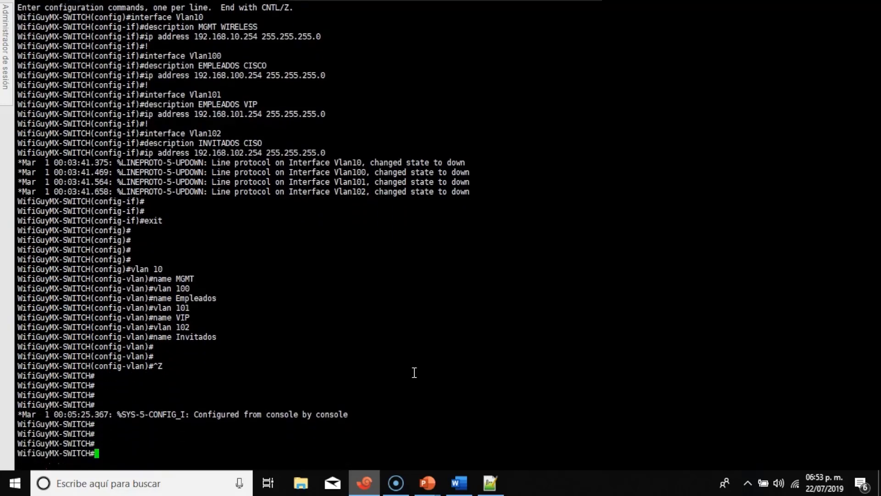
Run show ip inter br to confirm Vlan10, 100, 101 and 102 with .254 addresses.
text(show ip inter br)
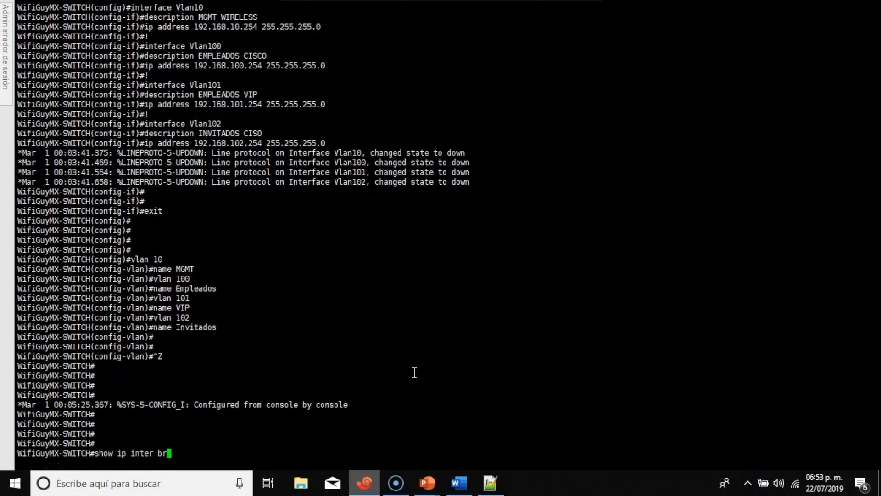
key(Return)
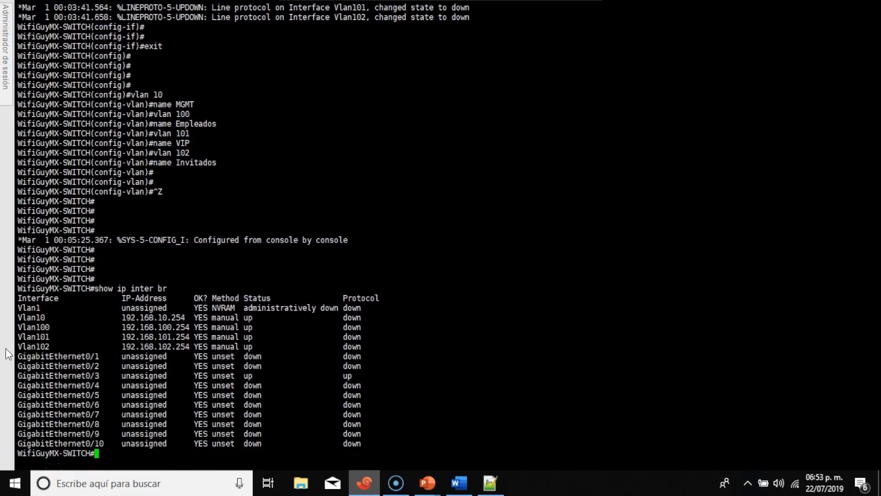
drag(22, 319, 373, 350)
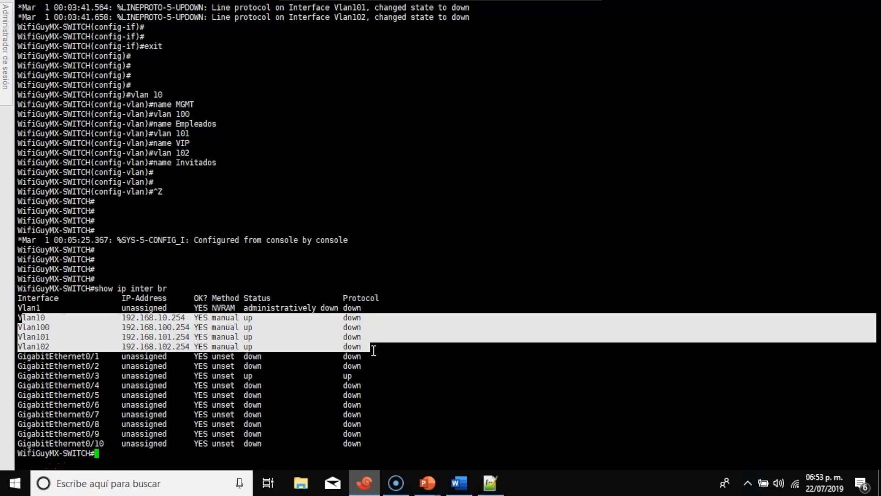
click(492, 481)
scroll(377, 190, down, 5)
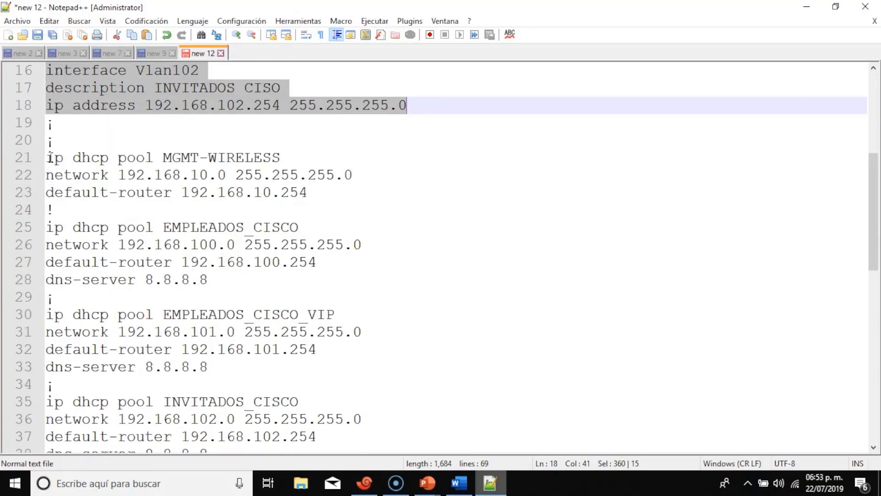
Copy DHCP pool lines 21–28 (MGMT-WIRELESS, EMPLEADOS_CISCO) and bring the Xshell switch console forward.
drag(48, 158, 440, 271)
right_click(188, 252)
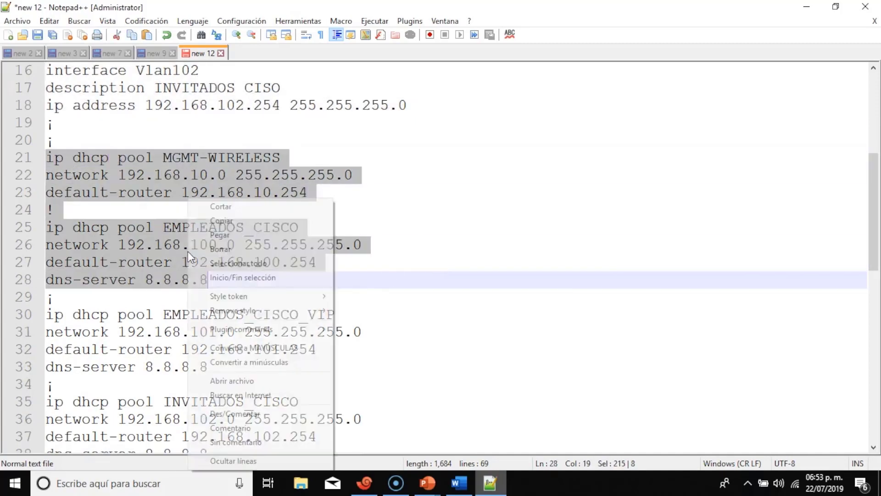
click(233, 221)
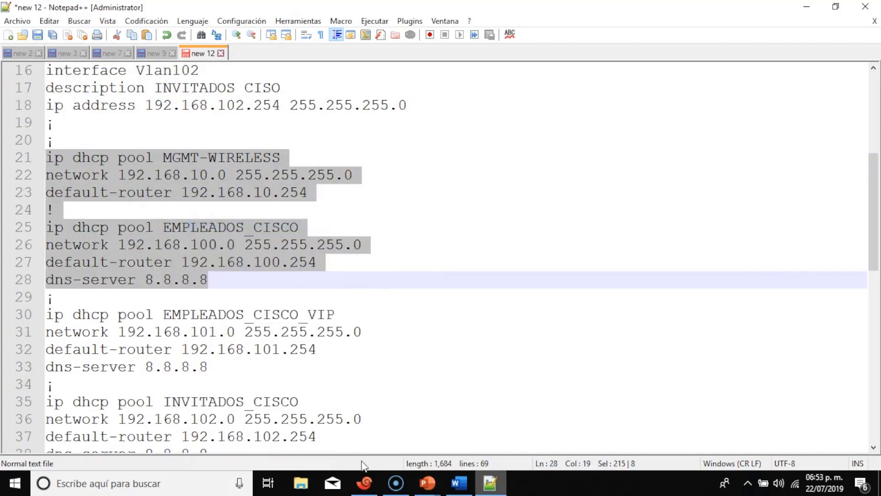
click(365, 484)
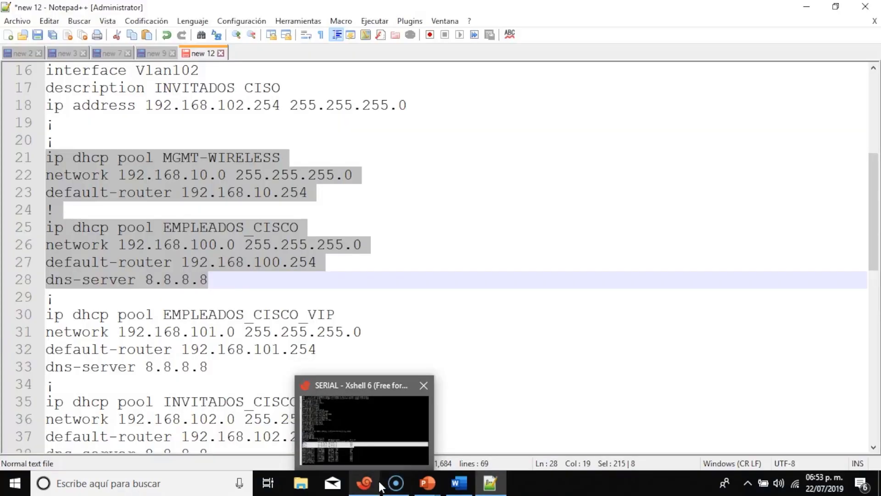
click(390, 461)
click(557, 225)
Enter conf t and paste the MGMT-WIRELESS and EMPLEADOS_CISCO pool commands into the switch.
text(conf t)
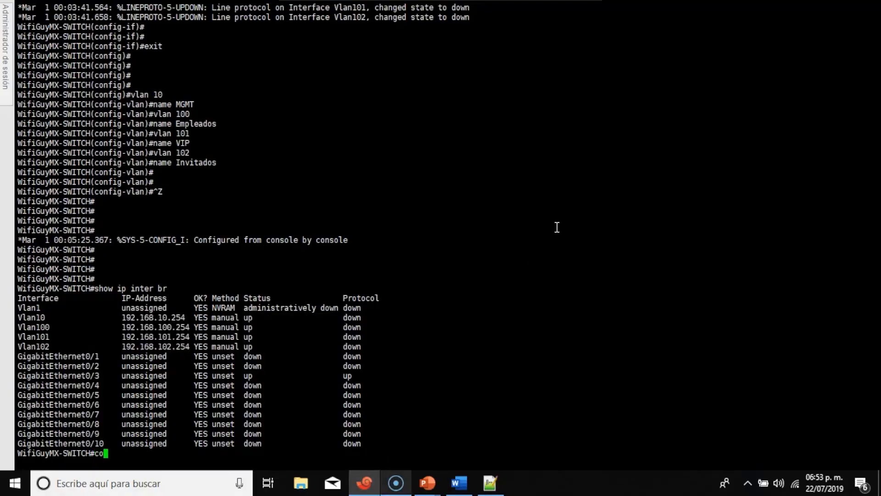
key(Return)
right_click(351, 120)
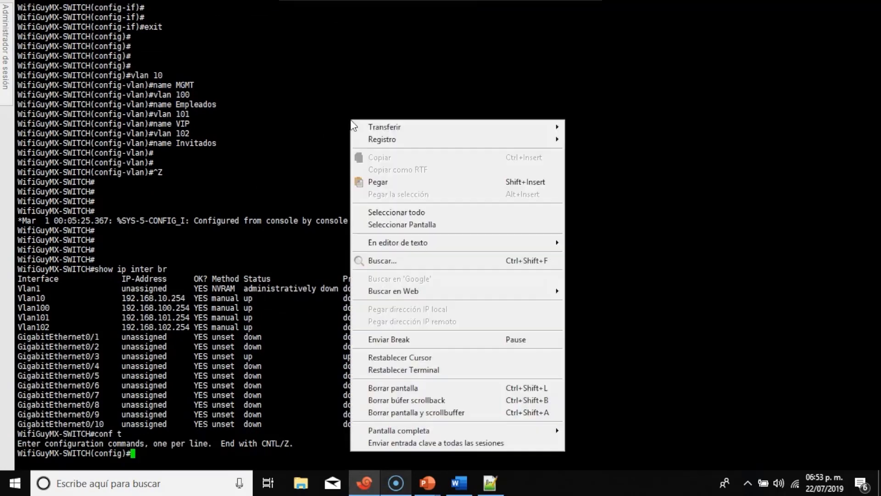
click(416, 186)
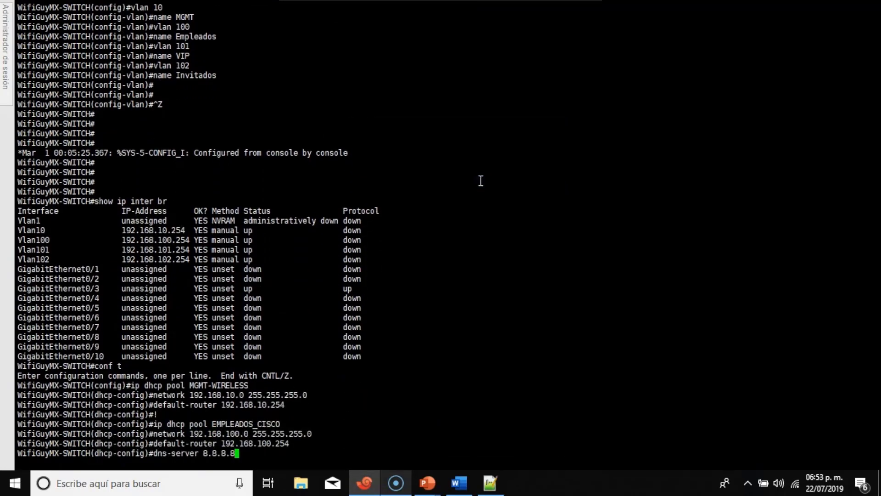
key(Return)
key(Return)
key(Return)
key(Return)
key(Return)
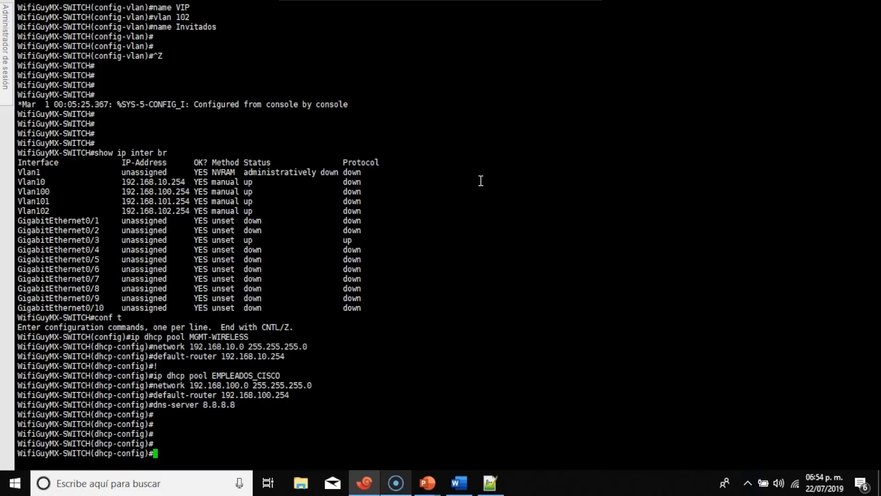
click(490, 482)
Copy script lines 30–38 holding the EMPLEADOS_CISCO_VIP and INVITADOS_CISCO pools.
scroll(420, 299, down, 2)
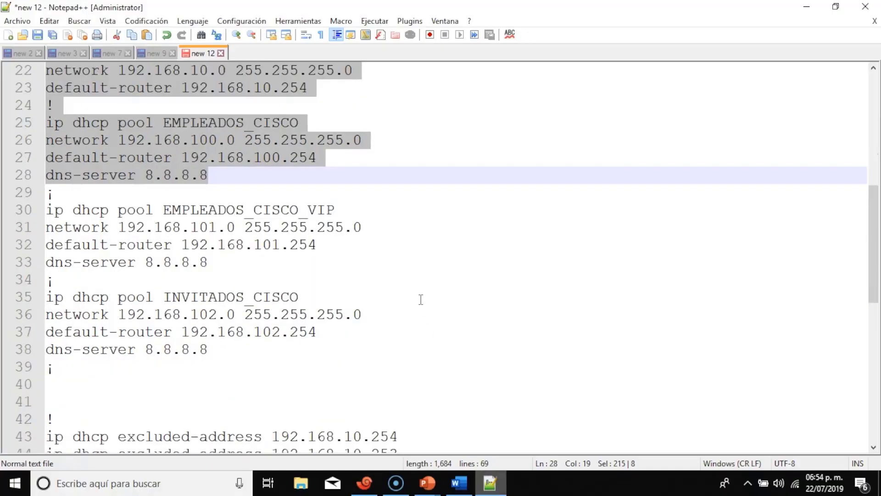
drag(45, 210, 271, 348)
right_click(266, 318)
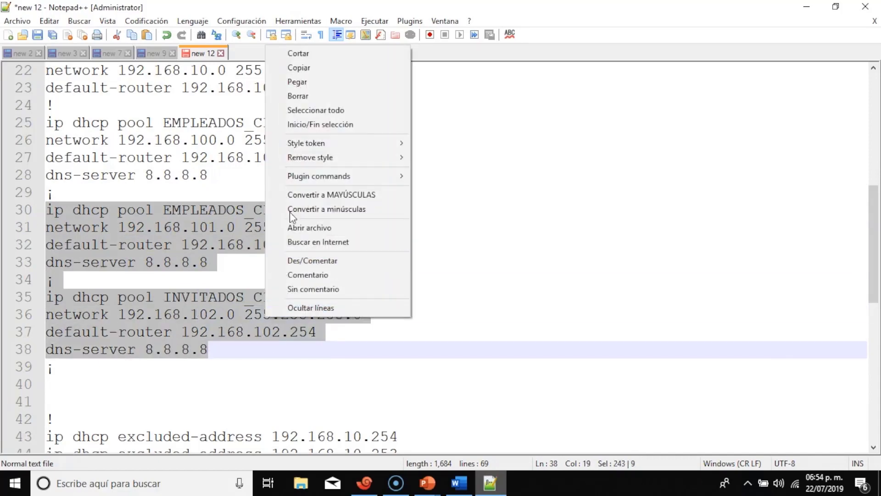
click(312, 67)
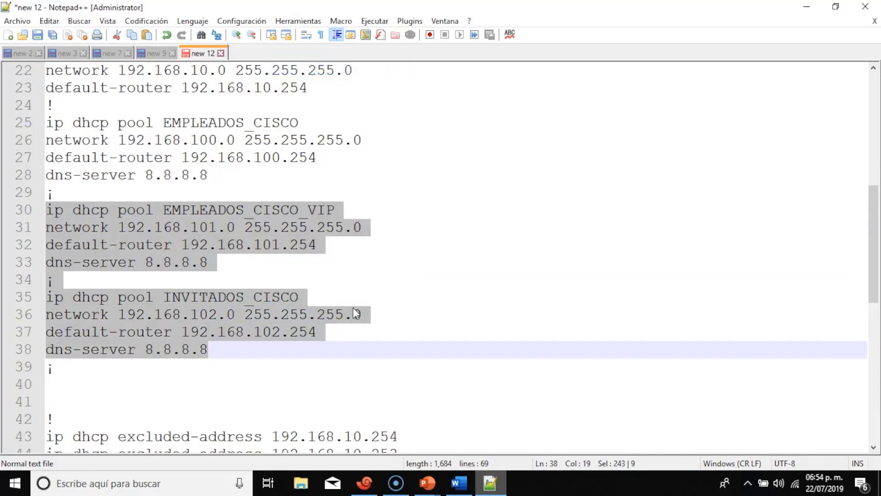
click(364, 482)
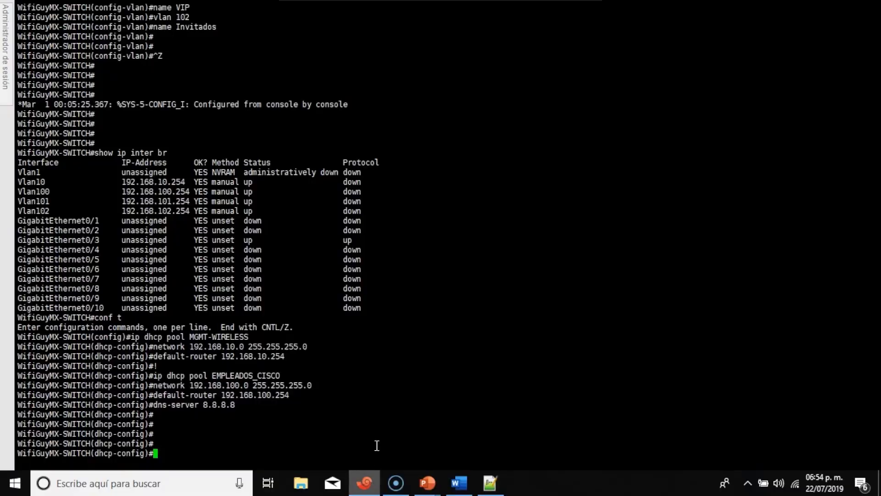
Paste the EMPLEADOS_CISCO_VIP and INVITADOS_CISCO pool commands into the switch terminal.
right_click(461, 139)
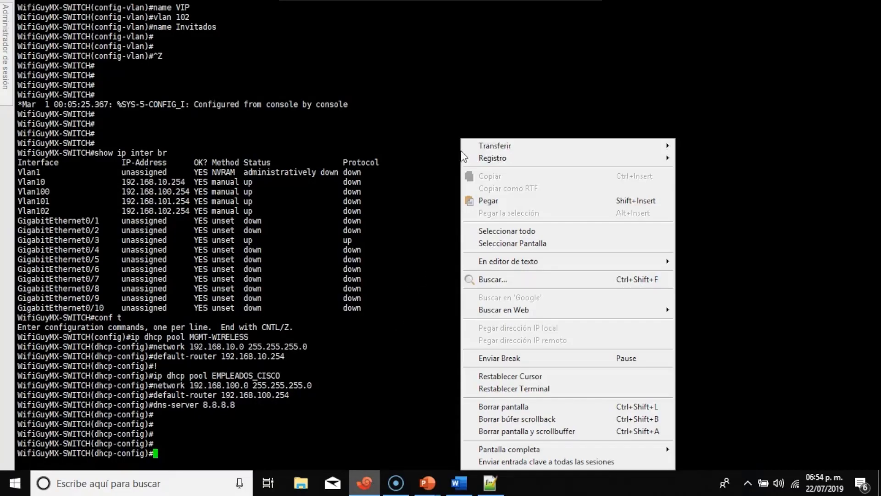
click(493, 202)
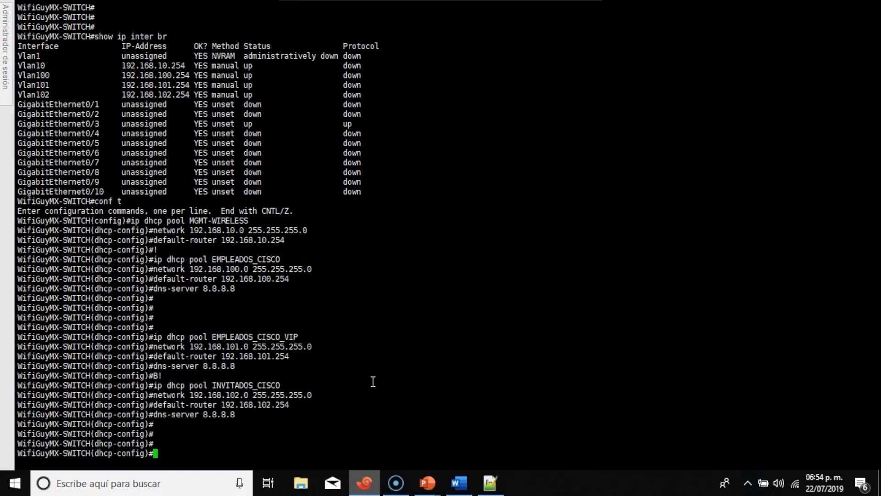
click(490, 482)
scroll(339, 222, down, 4)
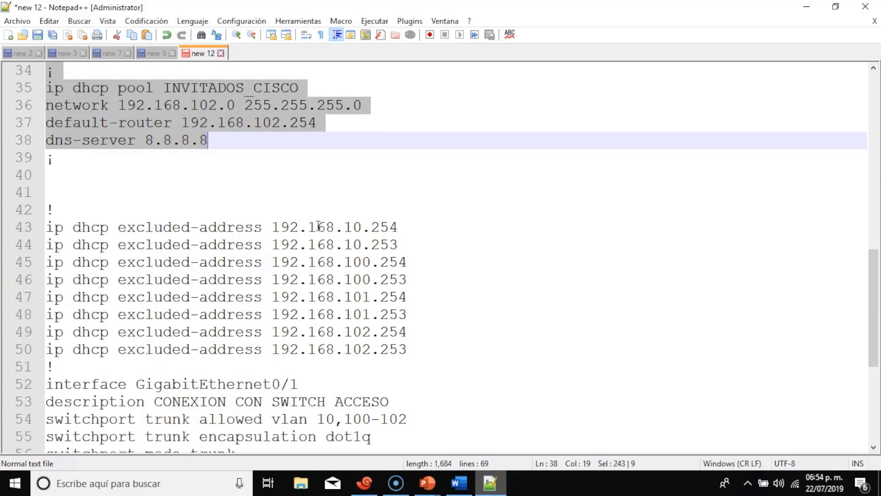
Copy the eight ip dhcp excluded-address lines 43–50 from the script.
drag(49, 226, 414, 227)
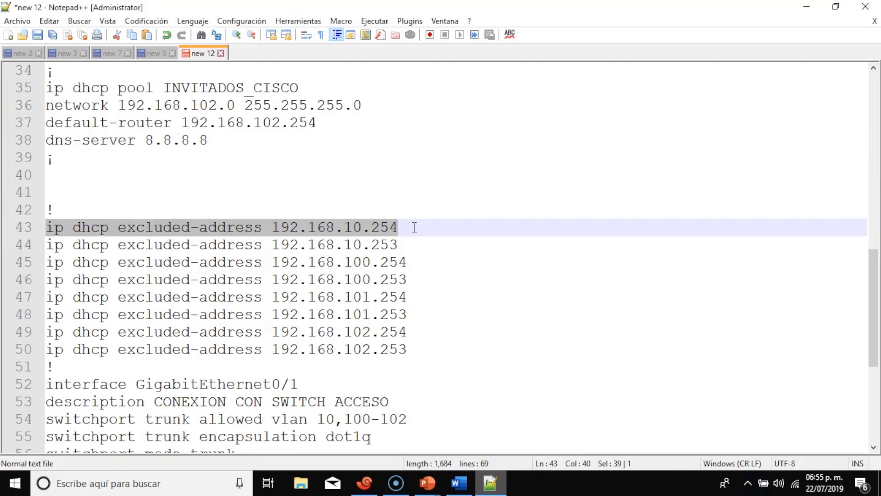
drag(414, 227, 428, 352)
key(ctrl+c)
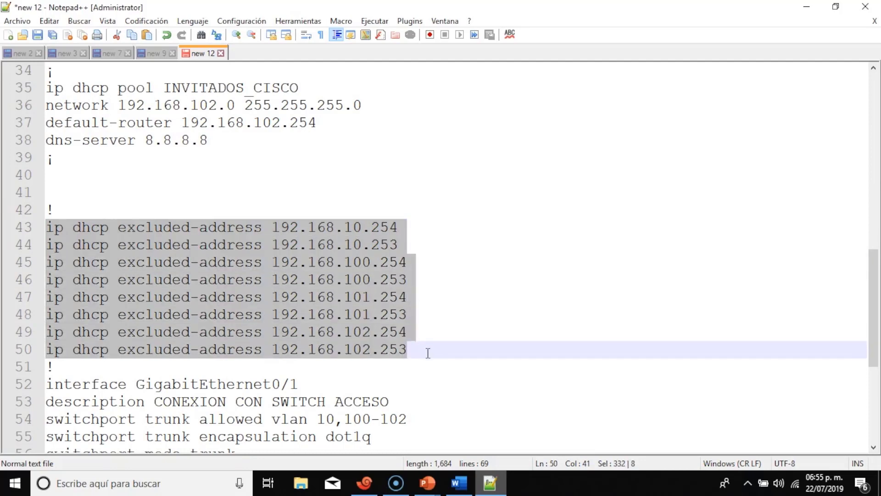
right_click(355, 263)
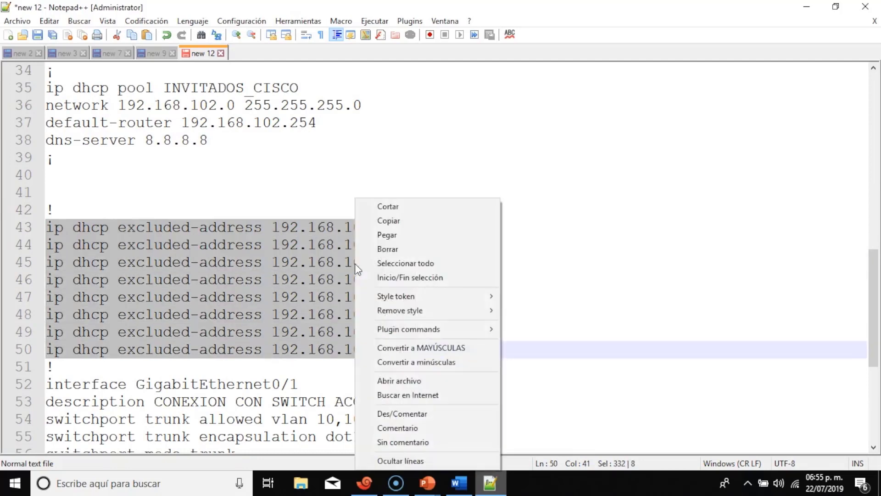
click(404, 221)
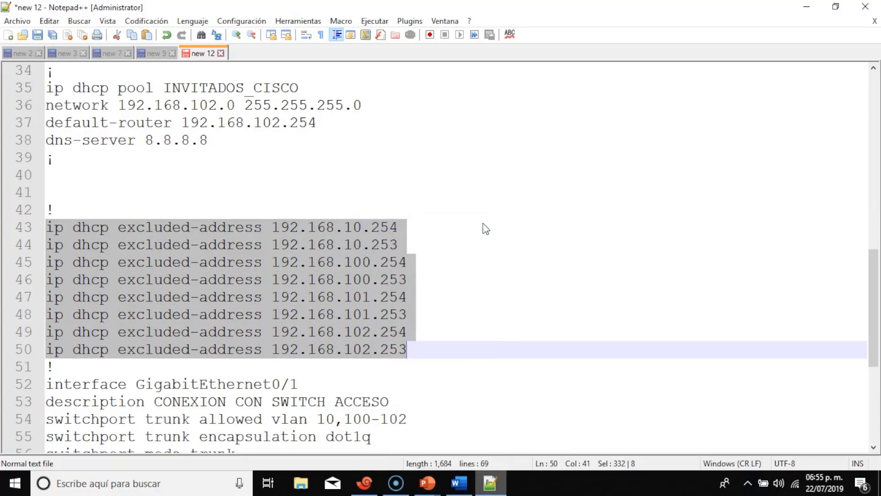
click(406, 263)
drag(337, 297, 398, 298)
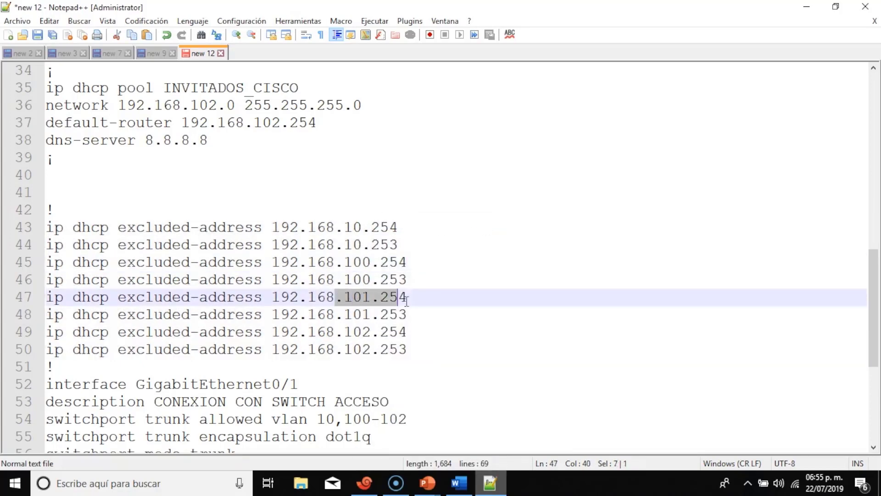
drag(344, 331, 406, 331)
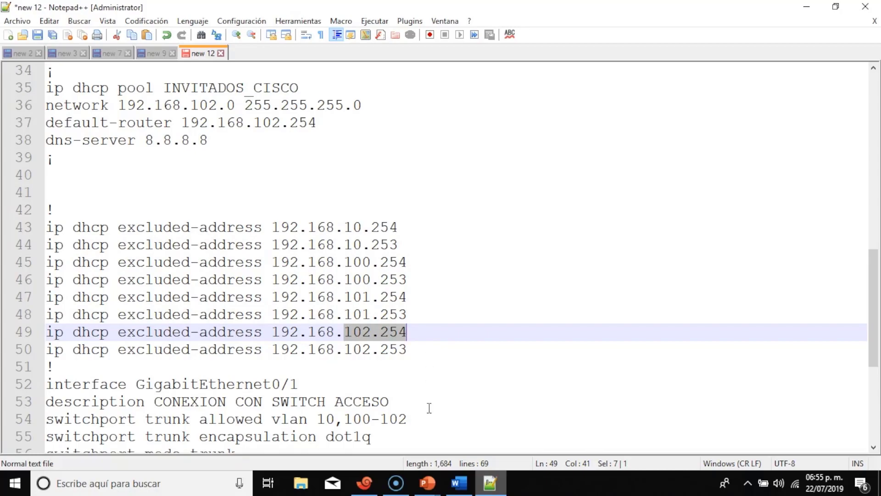
click(366, 485)
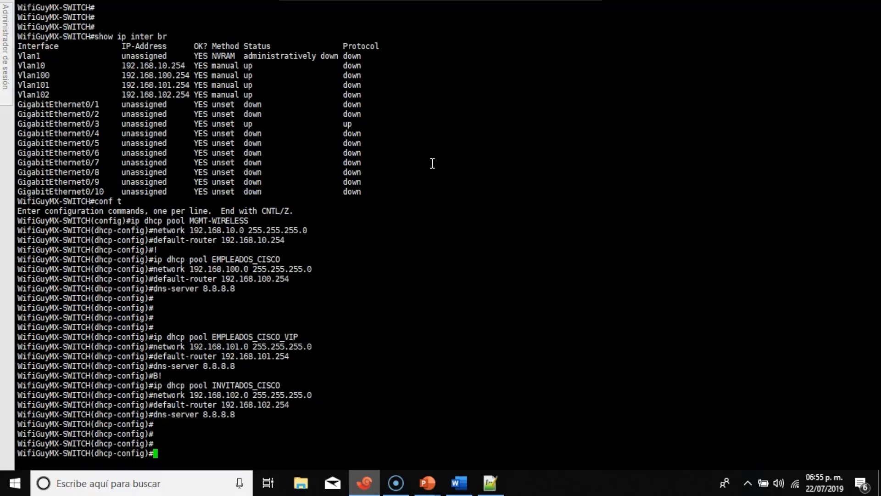
Leave DHCP pool configuration and paste the eight ip dhcp excluded-address commands for the .254 and .253 addresses.
text(exit)
key(Return)
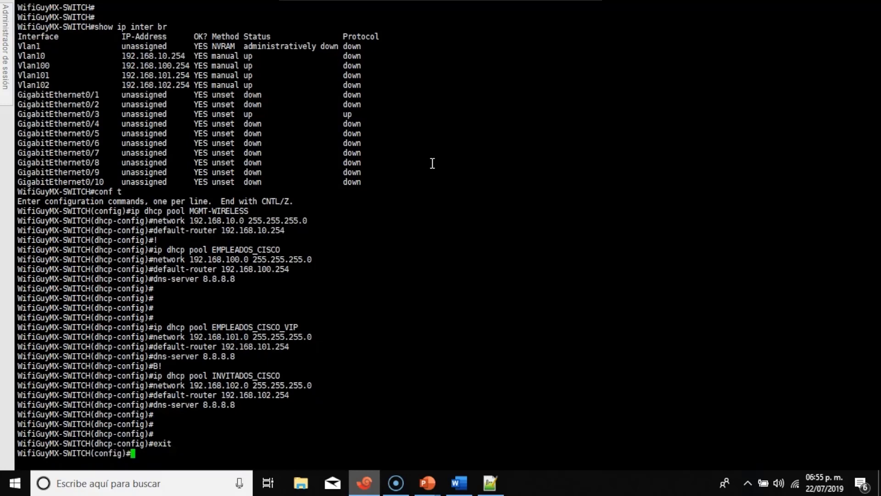
right_click(433, 140)
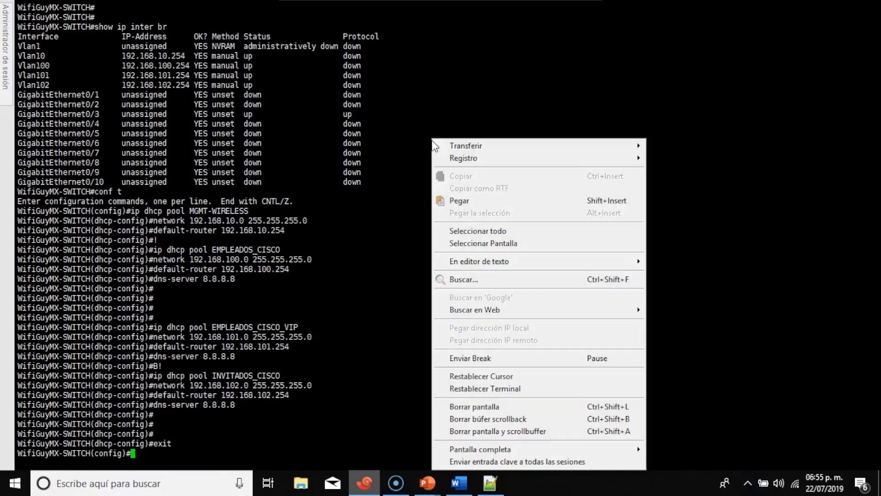
click(456, 202)
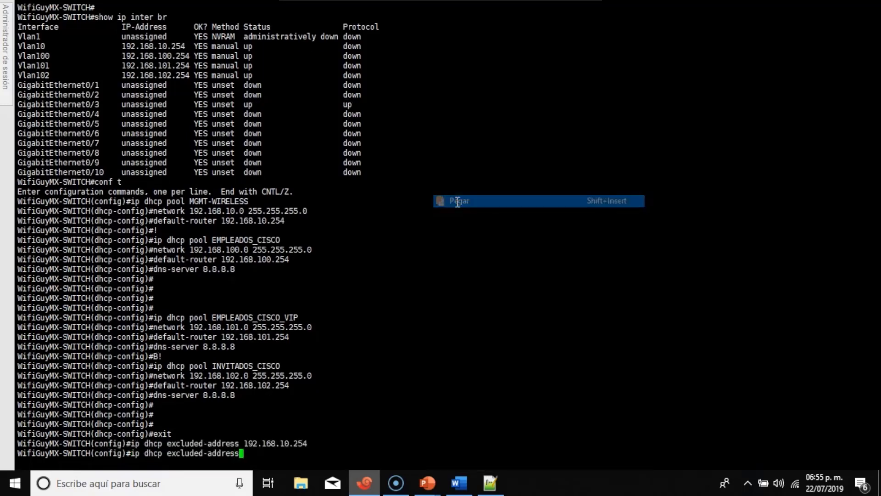
key(Return)
key(Return)
key(Return)
key(Return)
key(Return)
key(Return)
key(Return)
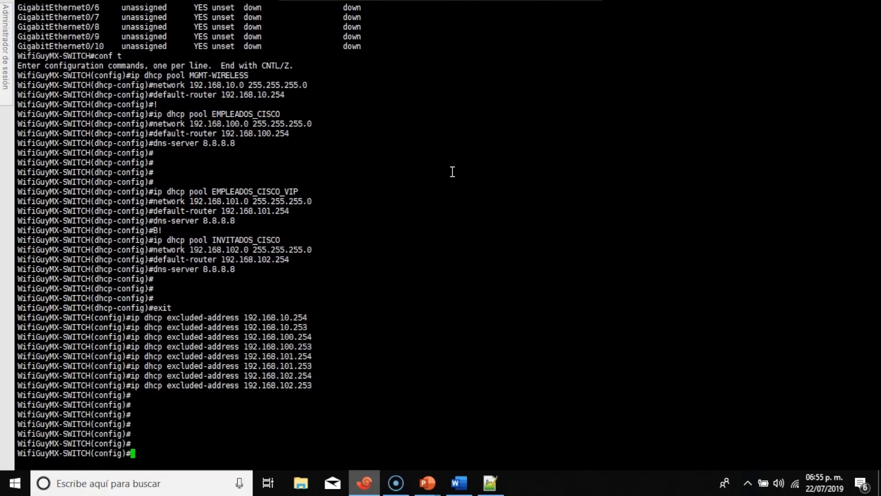
click(490, 482)
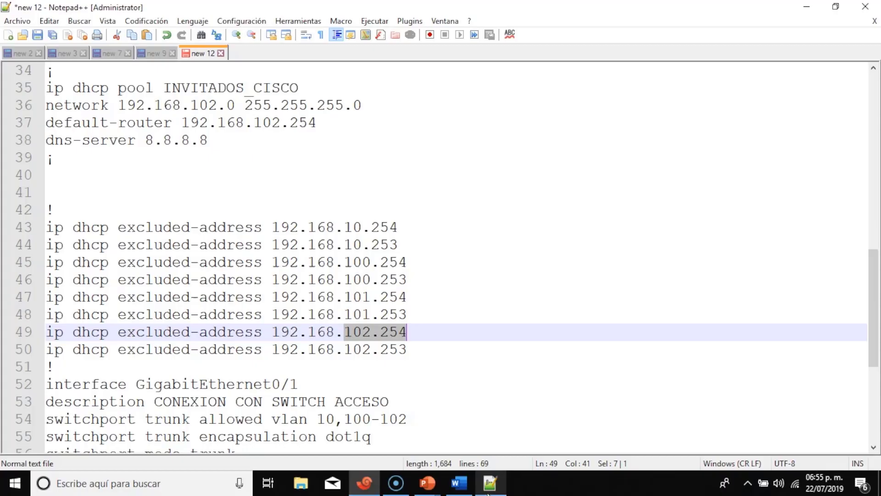
Copy the GigabitEthernet0/2 WLC-link interface block (lines 58–62) from the Notepad++ notes.
scroll(380, 303, down, 3)
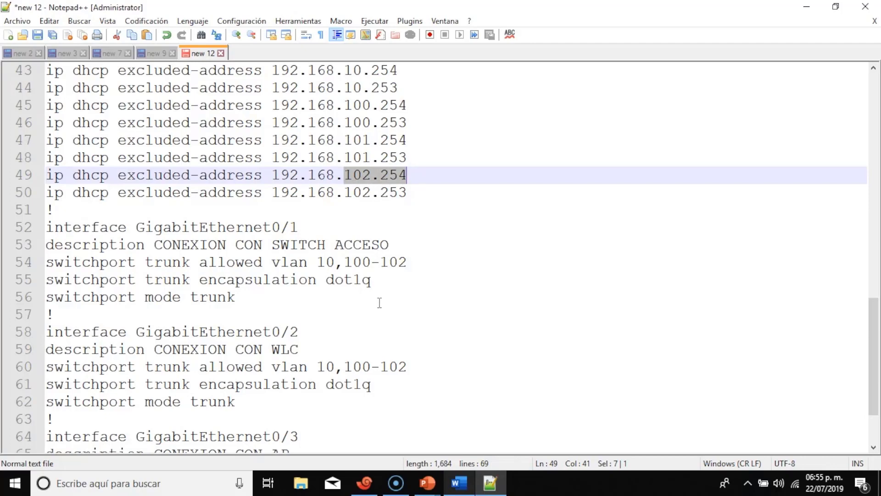
scroll(380, 303, down, 1)
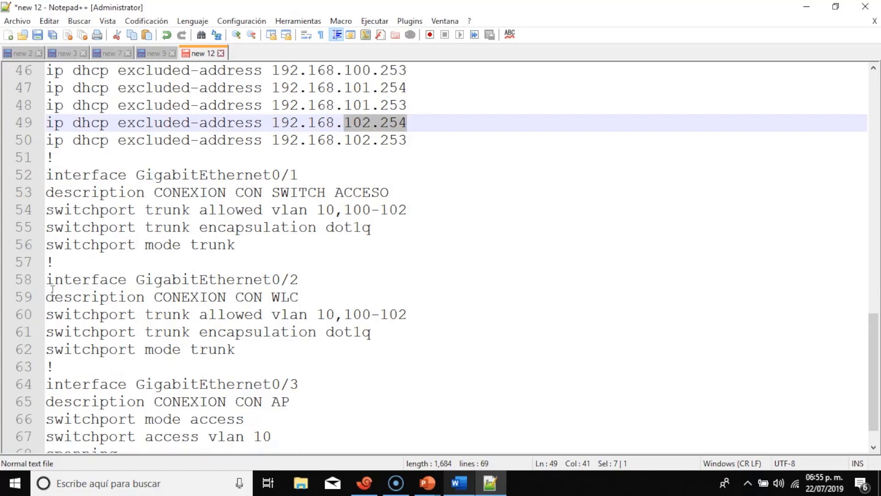
drag(47, 279, 307, 349)
key(ctrl+c)
right_click(283, 293)
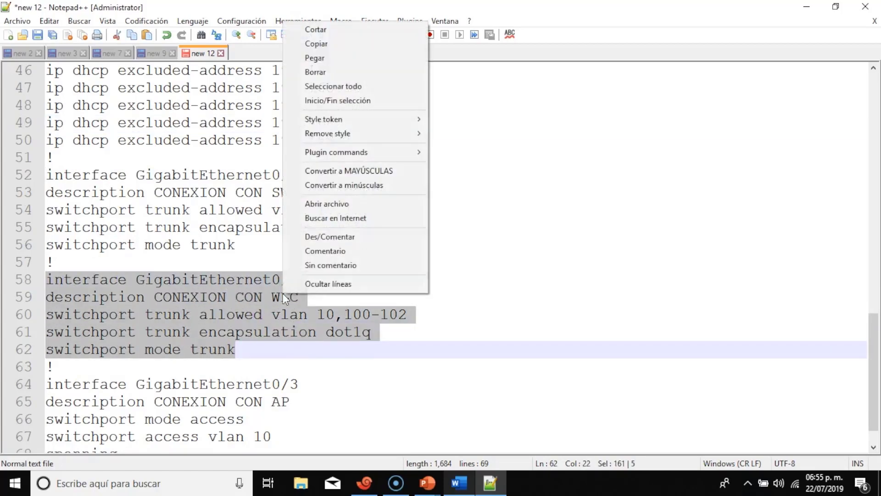
click(334, 44)
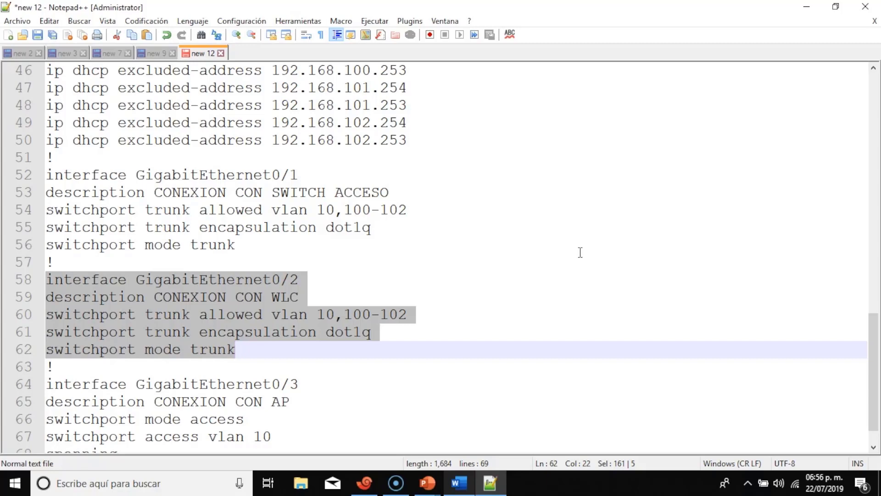
scroll(580, 252, down, 1)
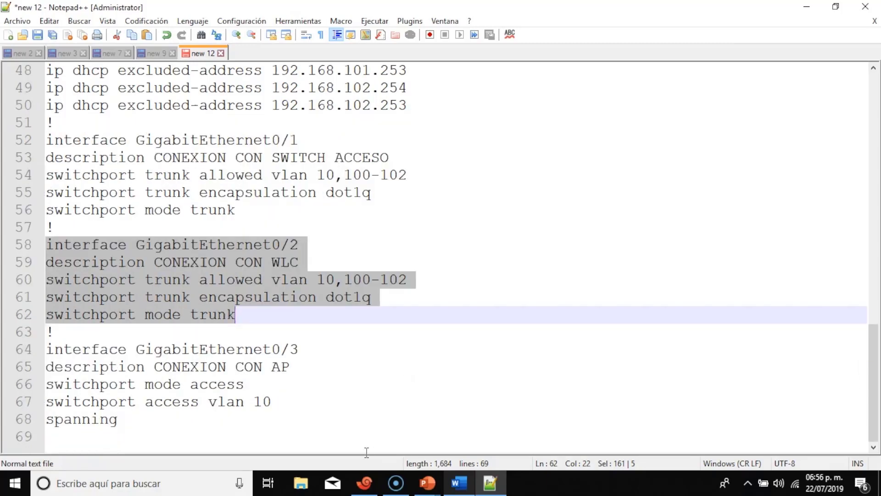
click(365, 483)
right_click(444, 137)
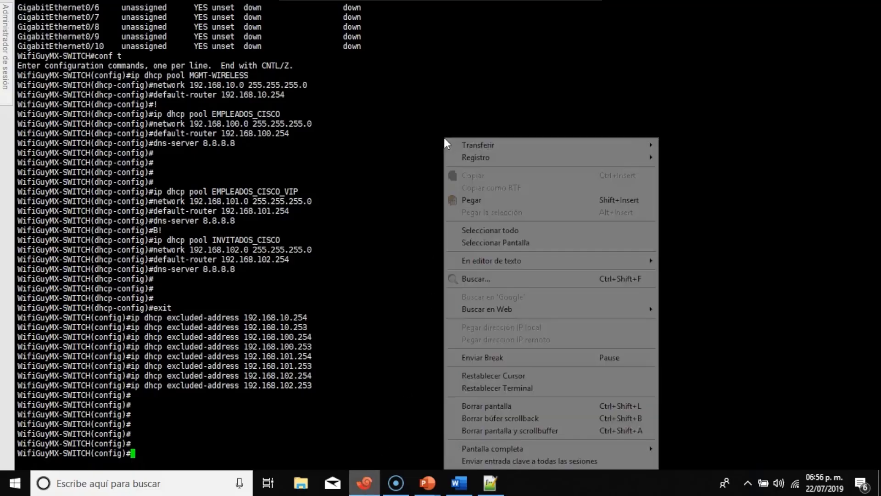
Paste the GigabitEthernet0/2 commands and replace the rejected encapsulation line with switchport mode trunk.
click(483, 200)
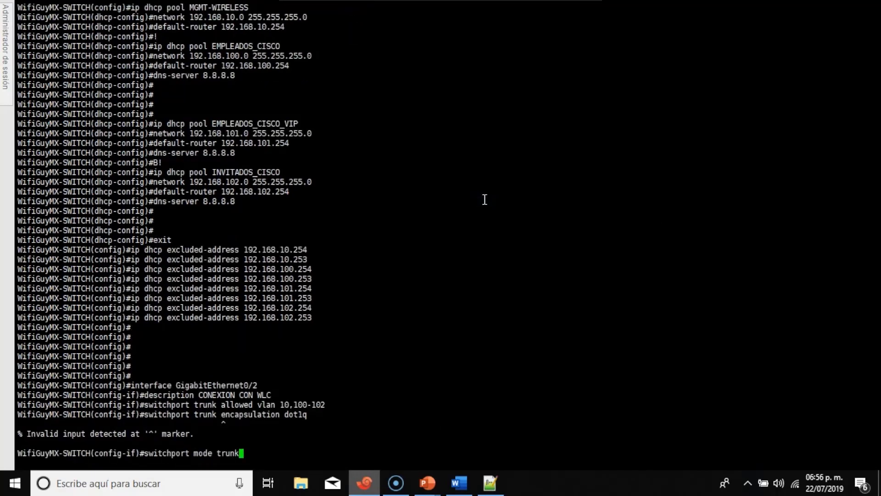
key(Up)
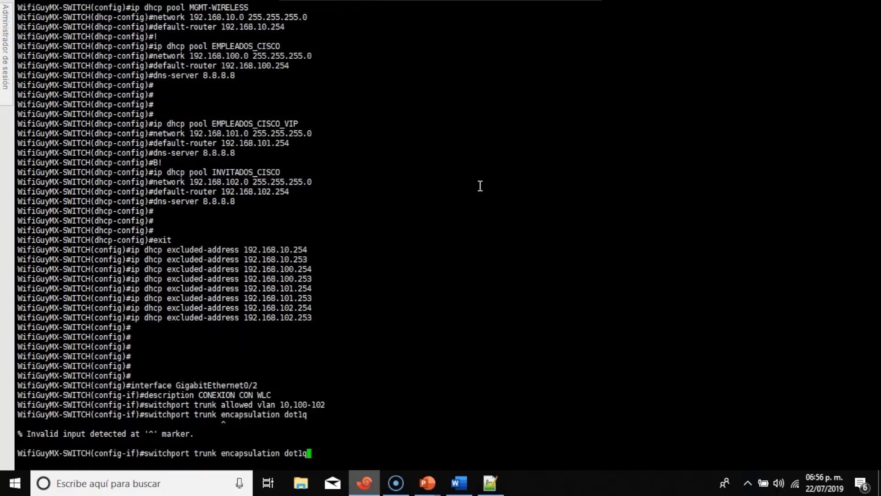
key(BackSpace)
key(BackSpace)
key(BackSpace)
key(BackSpace)
key(BackSpace)
key(BackSpace)
key(BackSpace)
key(BackSpace)
key(BackSpace)
key(BackSpace)
key(BackSpace)
key(BackSpace)
key(BackSpace)
key(BackSpace)
key(BackSpace)
key(BackSpace)
key(BackSpace)
key(BackSpace)
key(BackSpace)
key(BackSpace)
key(BackSpace)
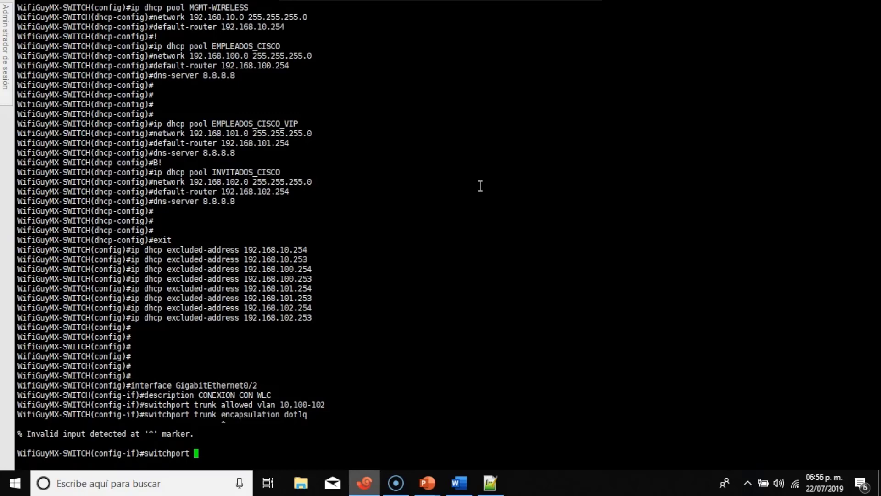
text(trun)
key(Tab)
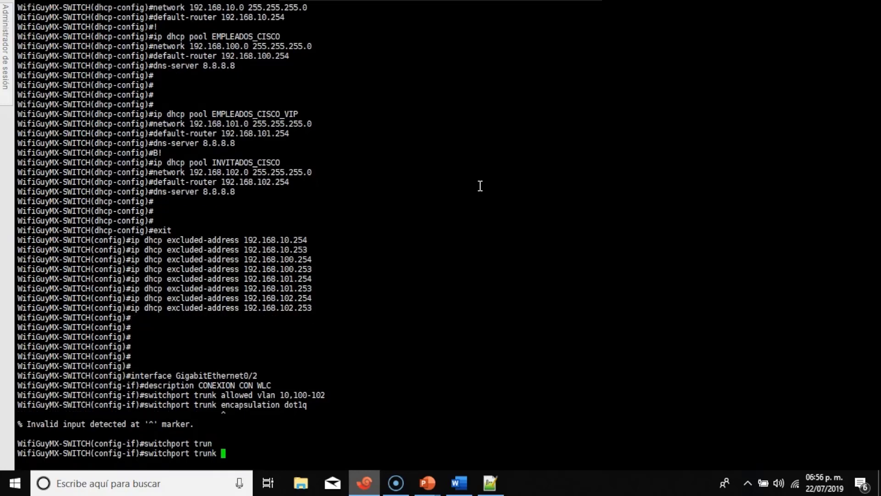
text(enc)
key(Tab)
key(BackSpace)
key(BackSpace)
key(BackSpace)
key(BackSpace)
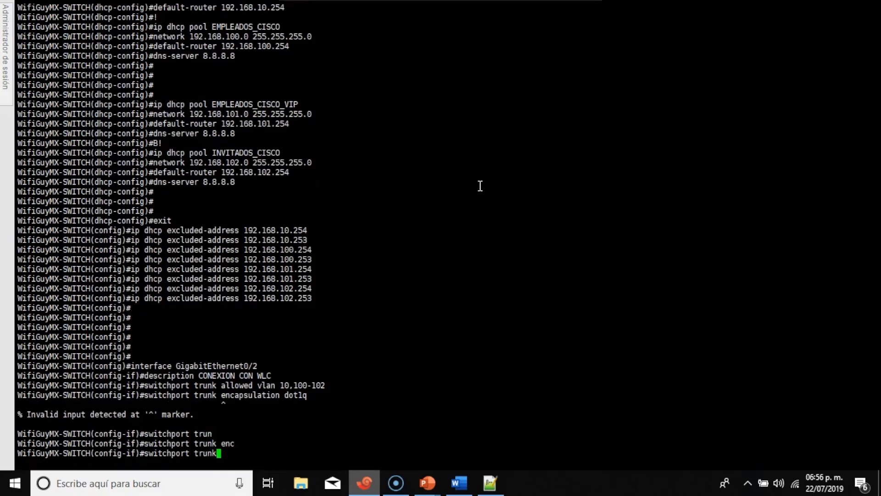
key(BackSpace)
key(BackSpace)
key(BackSpace)
key(BackSpace)
key(BackSpace)
text(mode trun)
key(Tab)
key(Return)
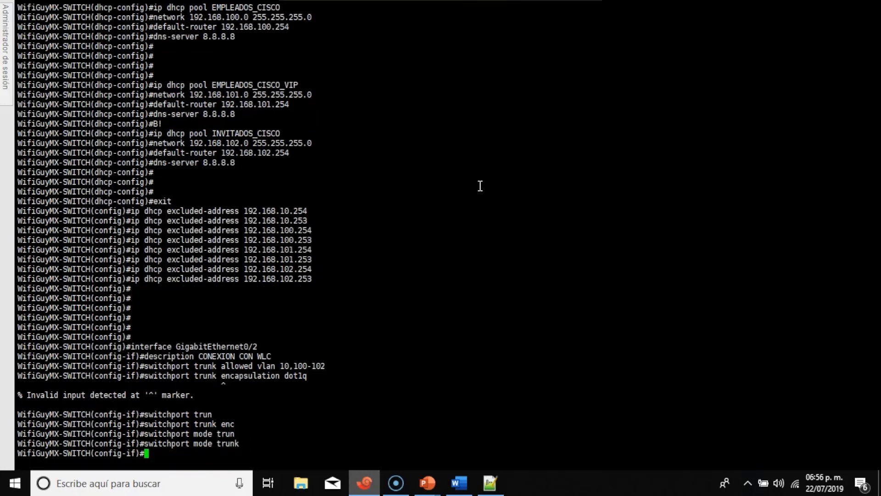
key(Return)
key(Return)
key(Return)
key(Return)
key(Return)
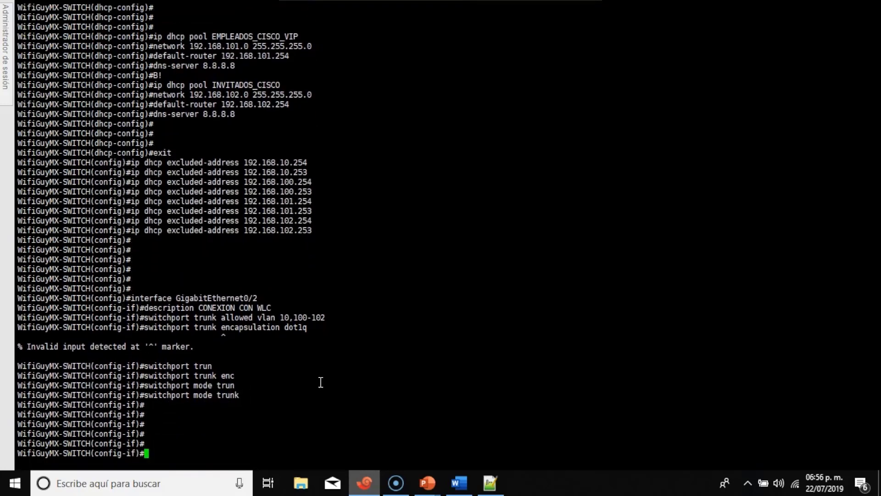
Return to the privileged prompt and show GigabitEthernet0/2's running configuration.
key(ctrl+z)
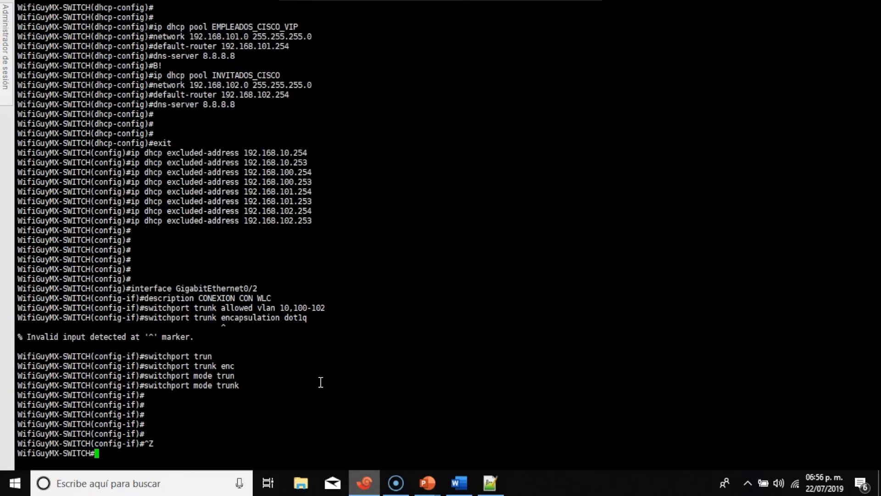
text(show run inter )
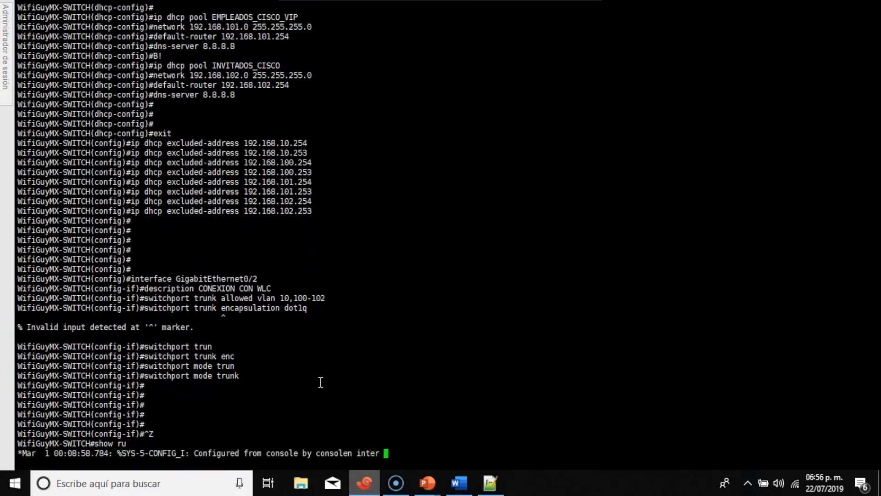
text(gi)
key(Tab)
text(0/2)
key(Return)
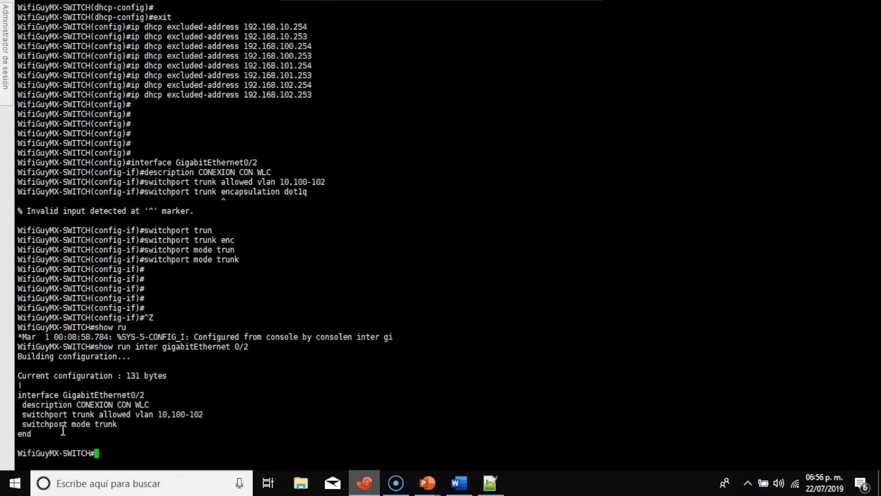
drag(62, 431, 19, 396)
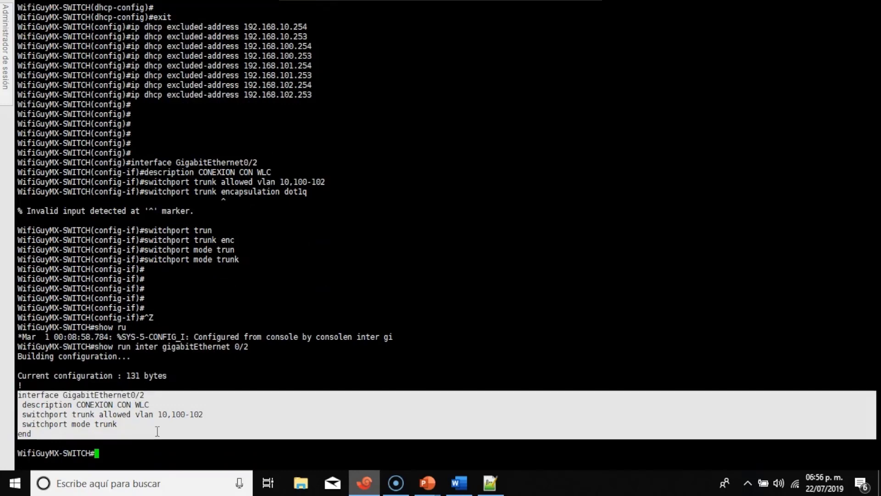
click(174, 454)
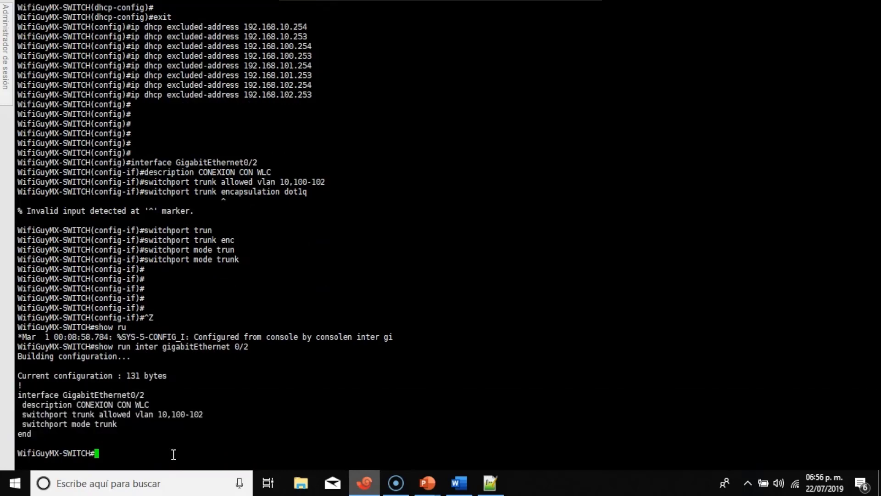
Copy the GigabitEthernet0/3 AP-port commands (lines 64–67) from the notes, then minimize Notepad++.
click(500, 486)
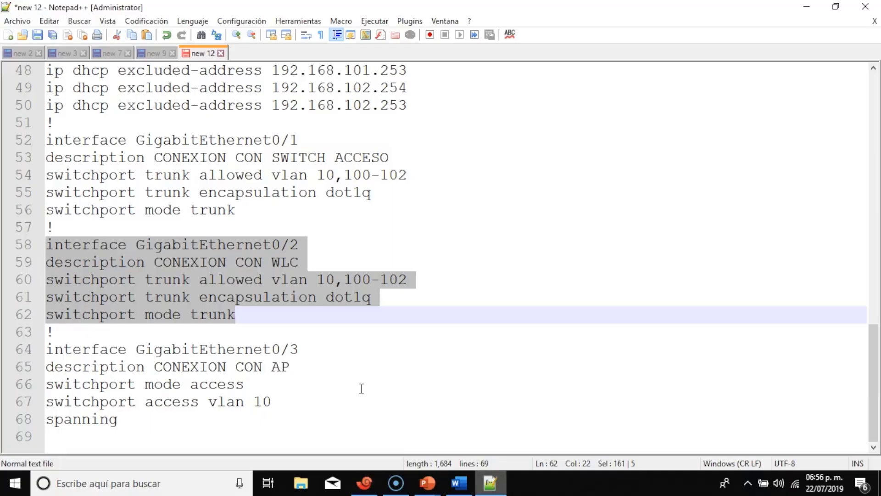
drag(46, 350, 277, 395)
key(ctrl+c)
right_click(229, 378)
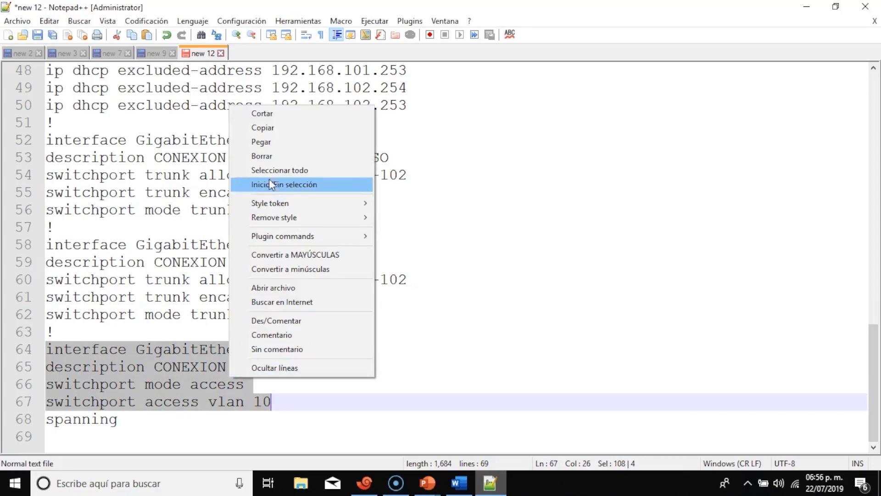
click(278, 130)
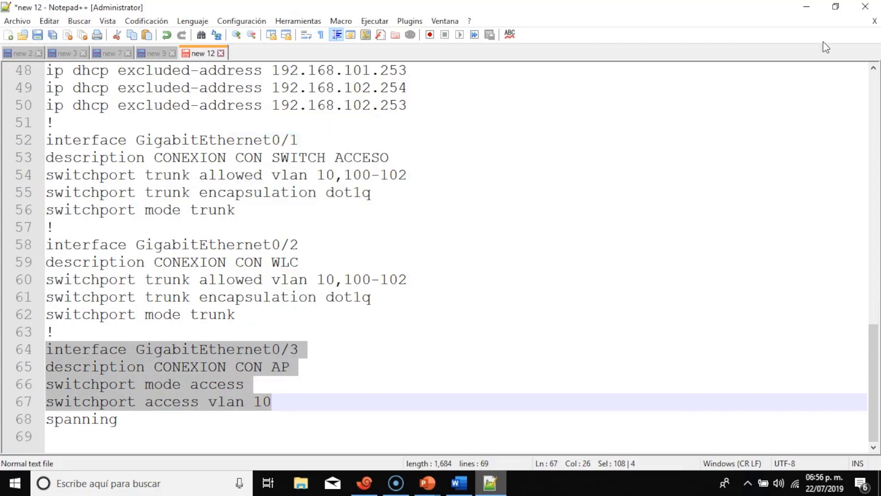
click(816, 10)
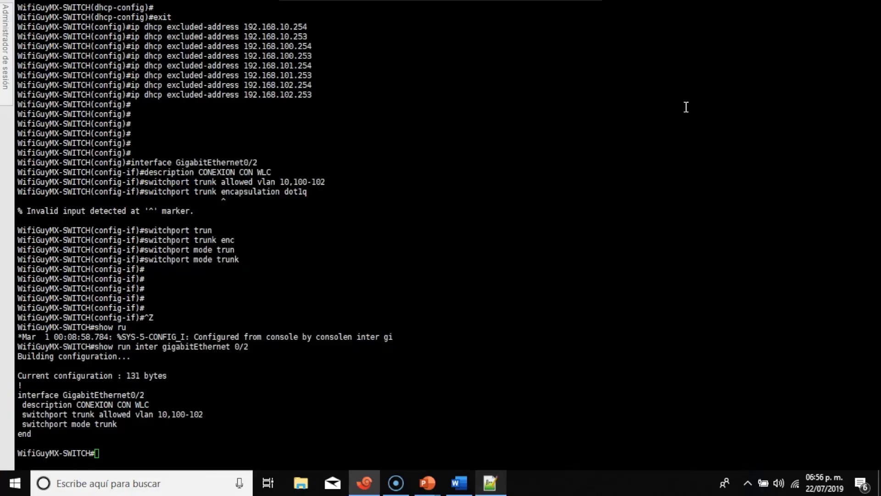
Enter conf t and paste the GigabitEthernet0/3 access VLAN 10 commands.
text(conf t)
key(Return)
right_click(394, 239)
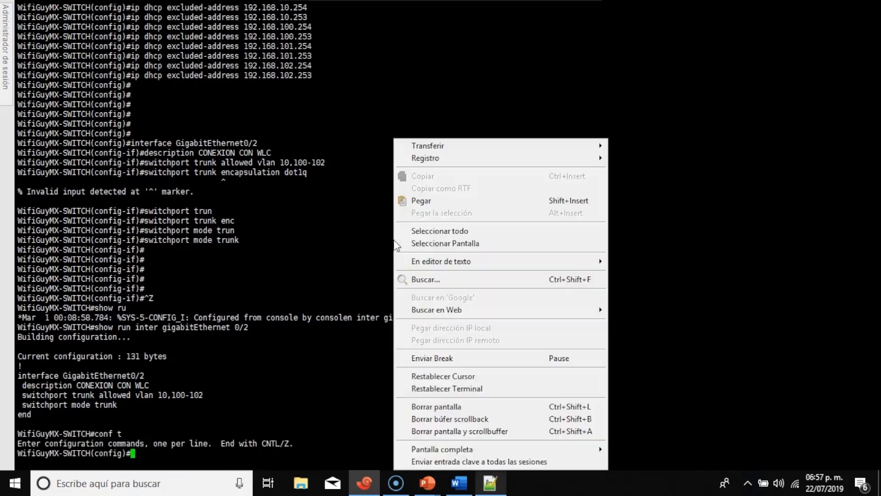
click(431, 203)
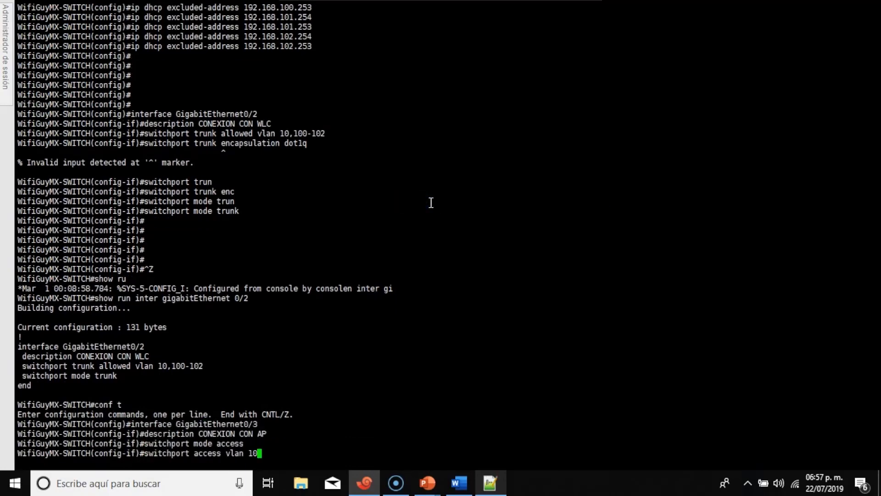
key(Return)
Enable spanning-tree portfast on GigabitEthernet0/3.
text(spani)
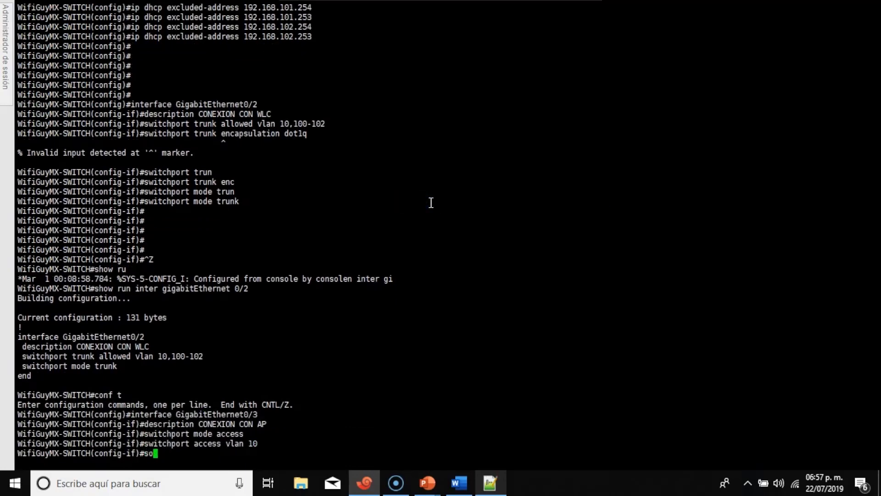
key(Tab)
key(BackSpace)
key(BackSpace)
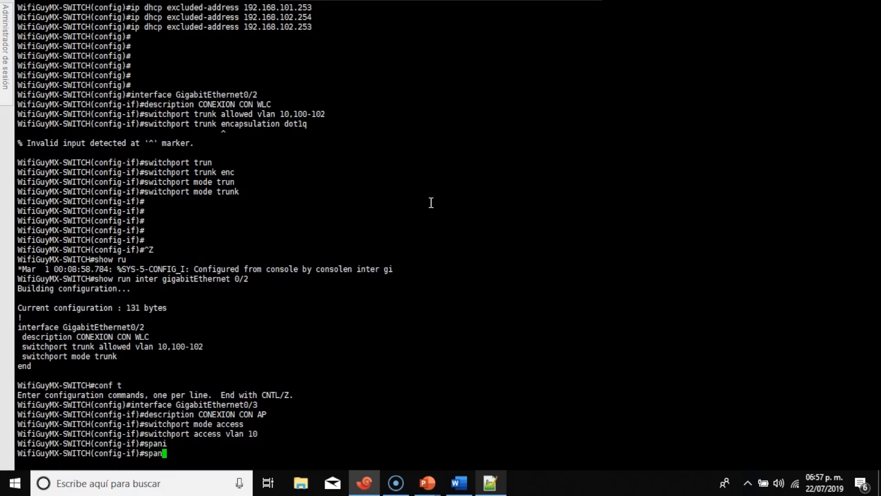
text(n)
key(Tab)
text(por)
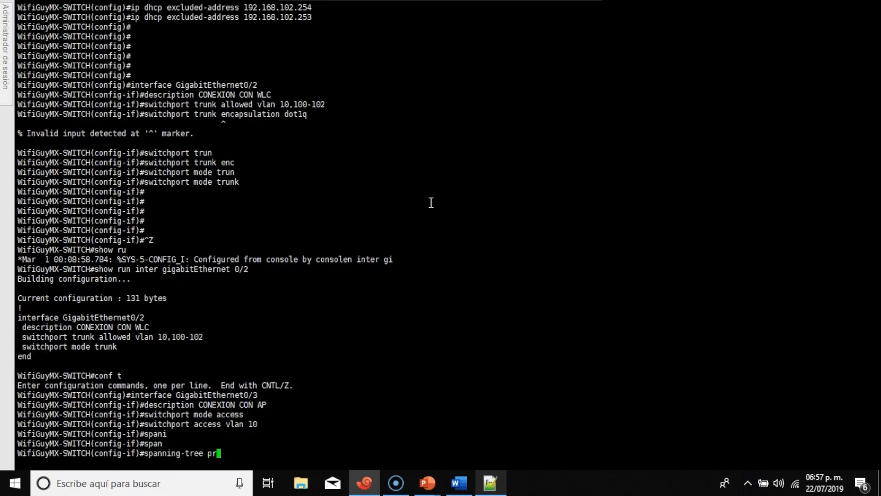
text(tfas)
key(Tab)
key(Return)
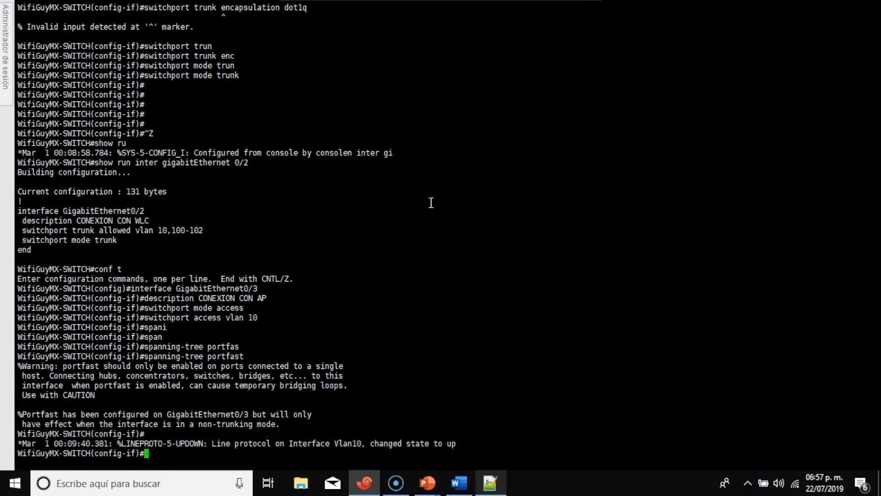
key(Return)
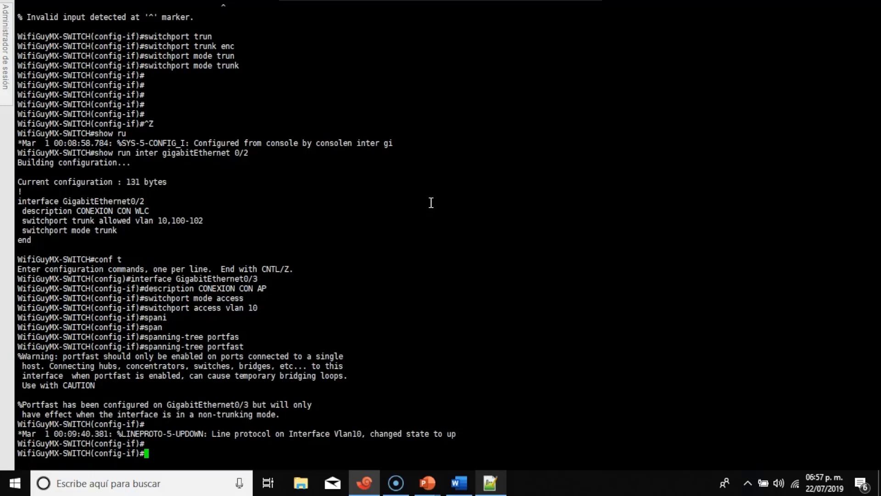
Exit to the privileged prompt and run show ip interface brief.
key(Return)
key(Return)
key(Return)
key(Return)
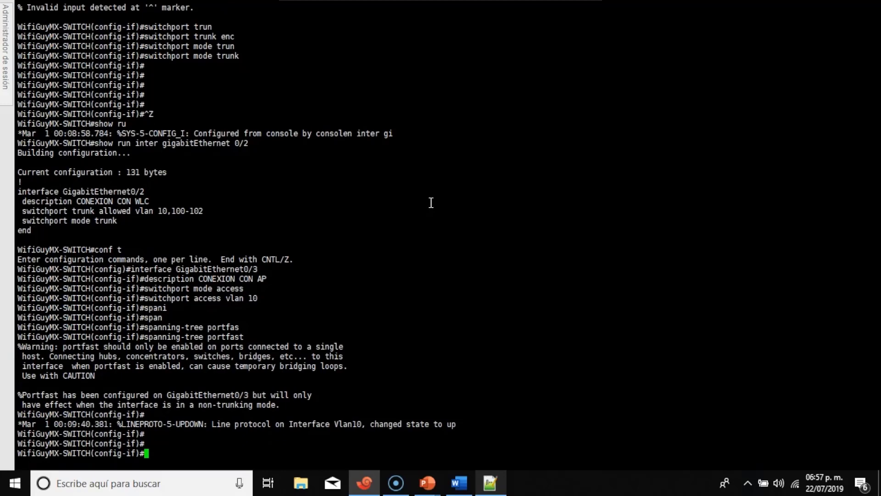
key(ctrl+z)
key(Return)
key(Return)
key(Return)
key(Return)
key(Return)
key(Return)
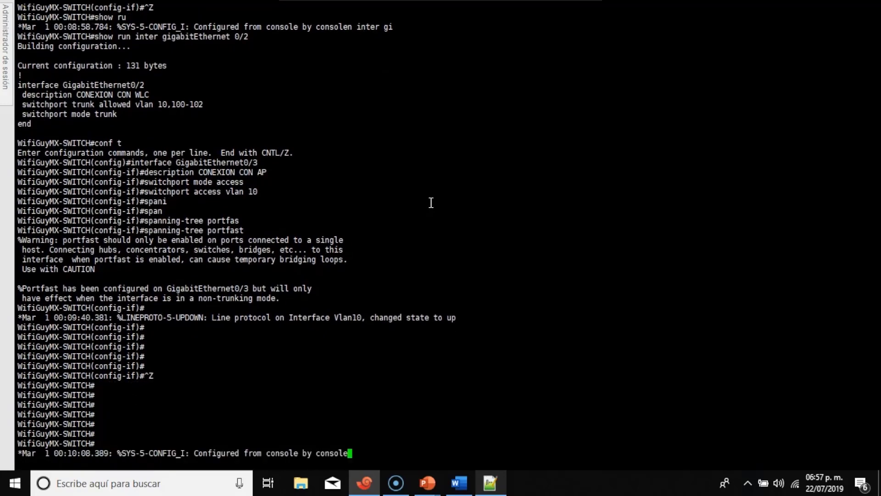
text(sho)
key(Return)
key(Return)
key(Return)
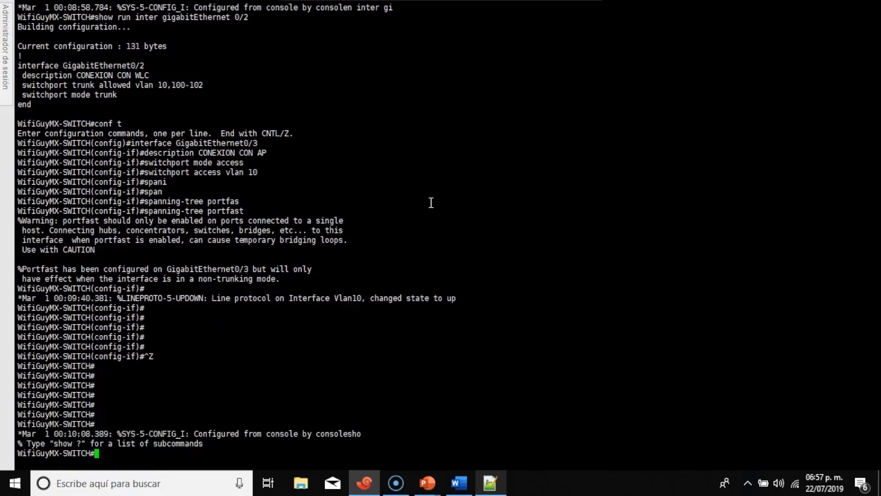
text(show ip intr br)
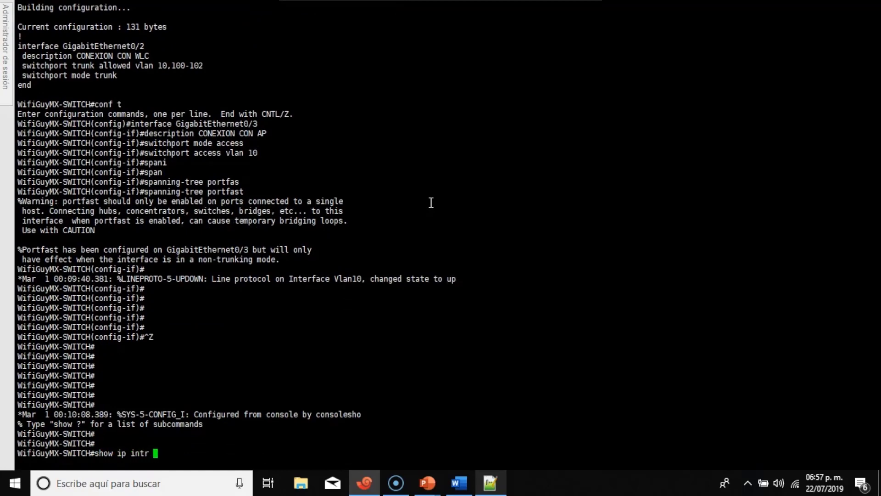
key(Return)
text(show ip intr)
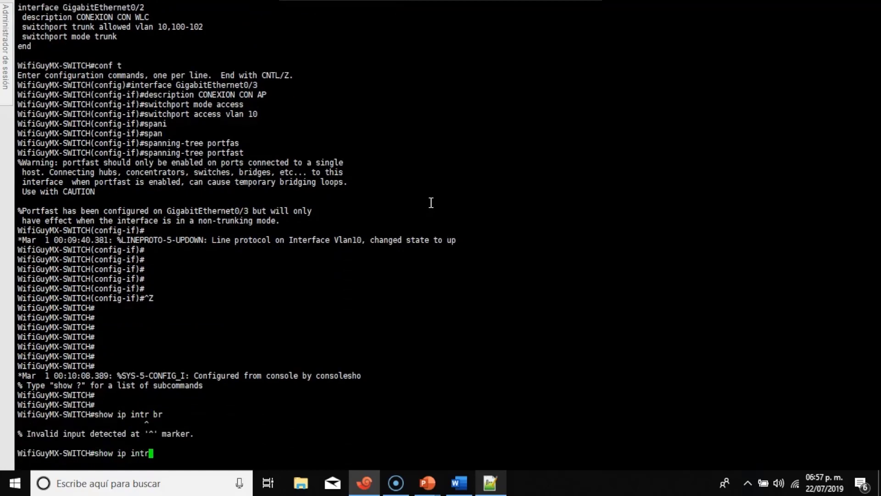
key(BackSpace)
text(er br)
key(Return)
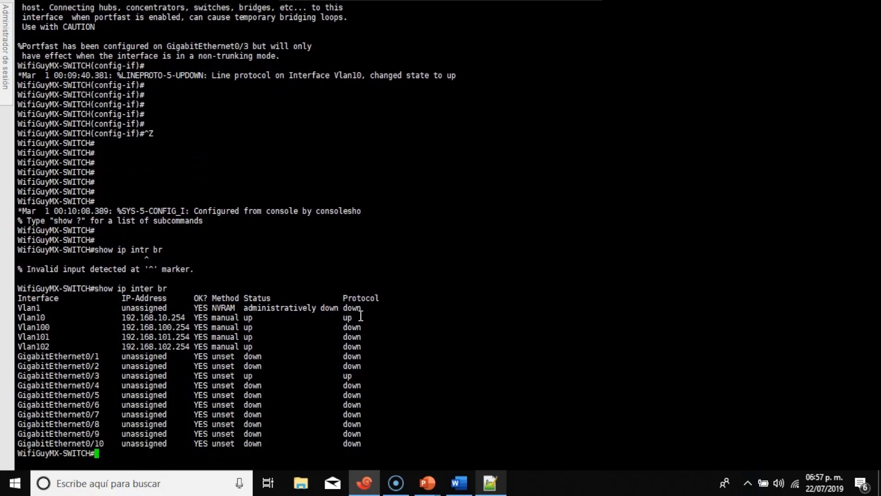
Highlight Vlan10 up and Vlan100–102 still down, then save the configuration with wr.
mouse_move(349, 318)
mouse_down()
mouse_move(357, 318)
mouse_move(211, 338)
mouse_move(98, 318)
mouse_move(6, 326)
mouse_move(20, 317)
mouse_move(197, 327)
mouse_move(359, 317)
mouse_up()
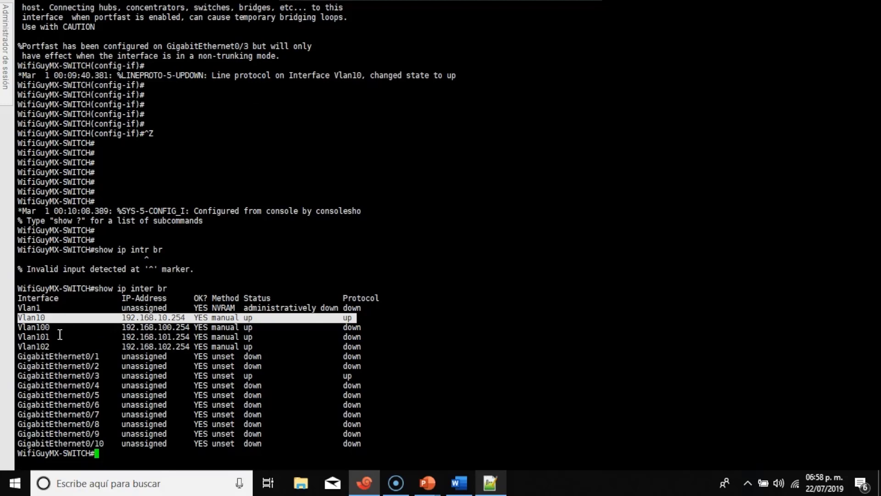
drag(17, 325, 385, 344)
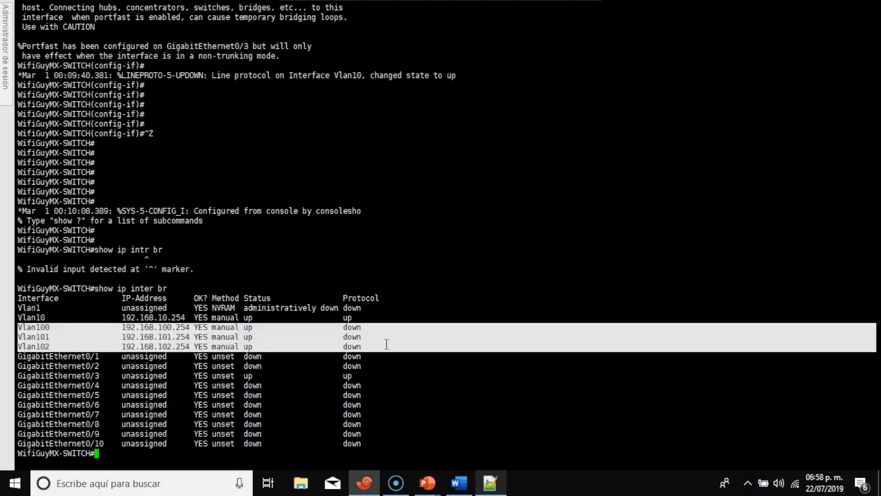
click(459, 259)
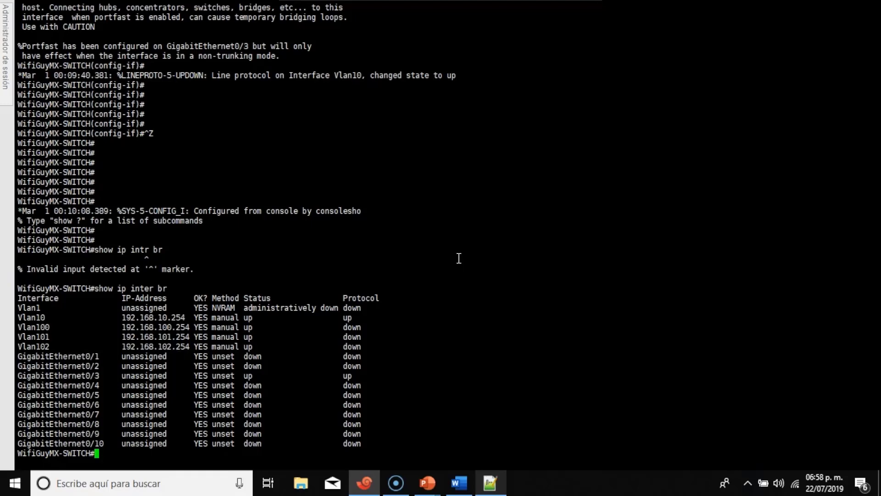
text(wr)
key(Return)
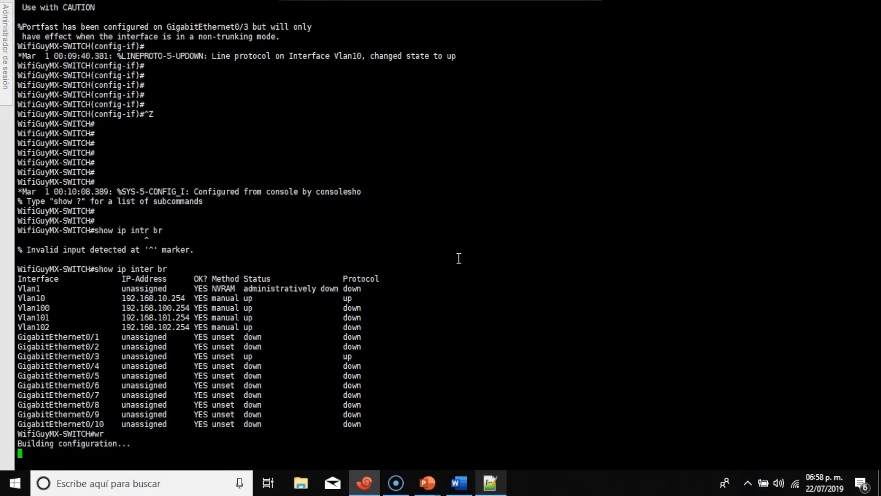
Let the save finish with [OK] while the controller boots into its setup wizard.
key(Return)
key(Return)
key(Return)
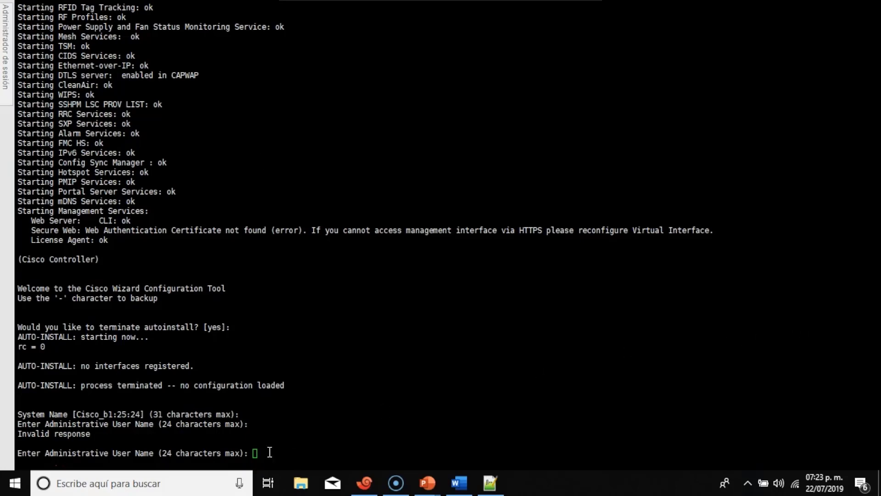
Search Windows for 'panel' and open Panel de control.
click(200, 485)
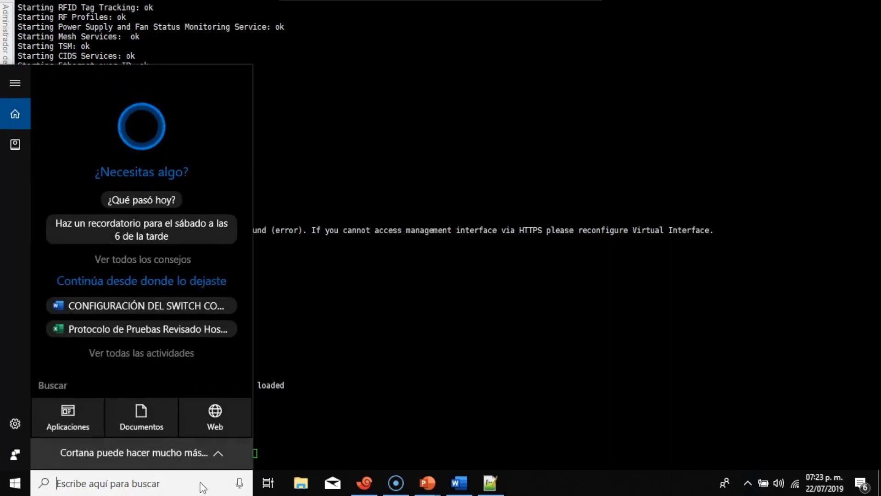
text(p)
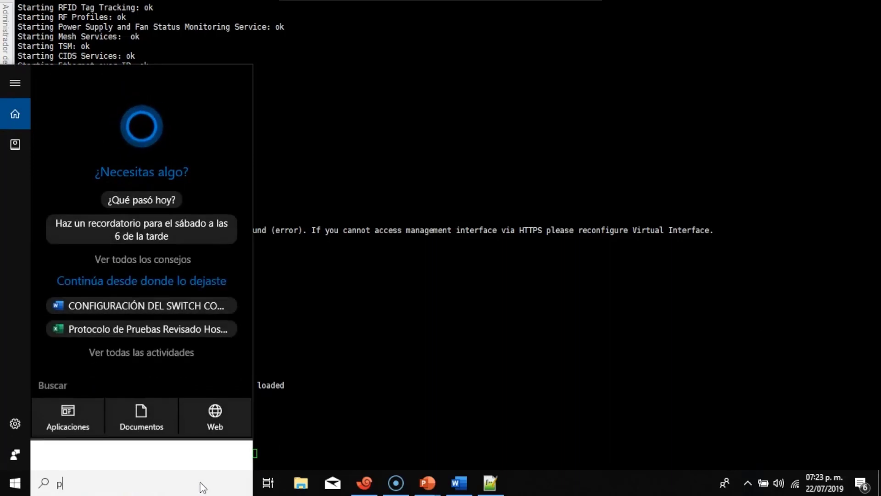
text(anel)
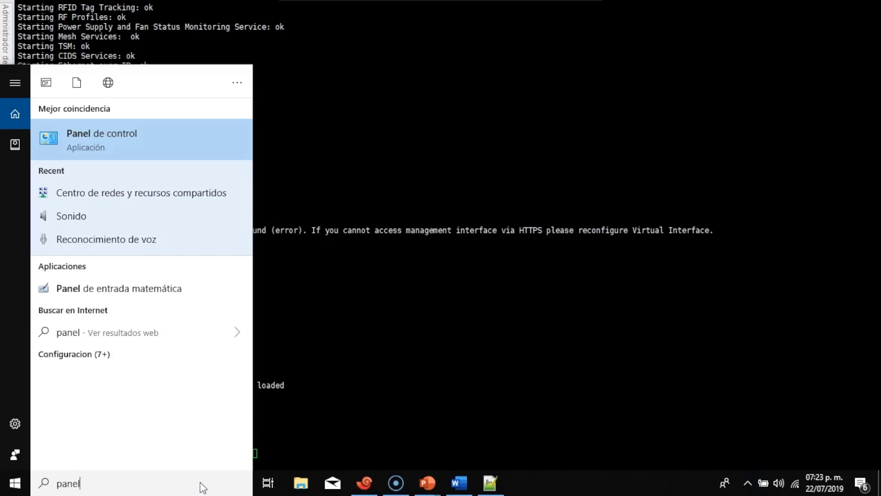
key(Return)
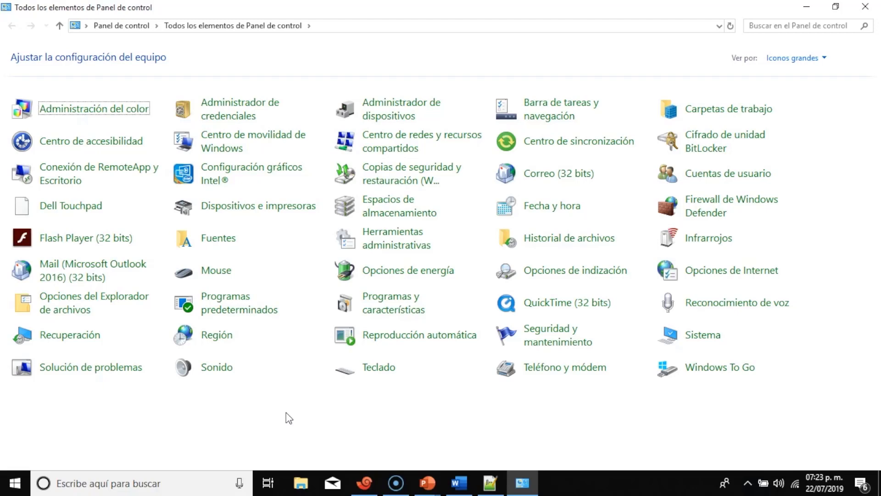
Open the Ethernet adapter's properties and select Internet Protocol Version 4 (TCP/IPv4).
click(404, 151)
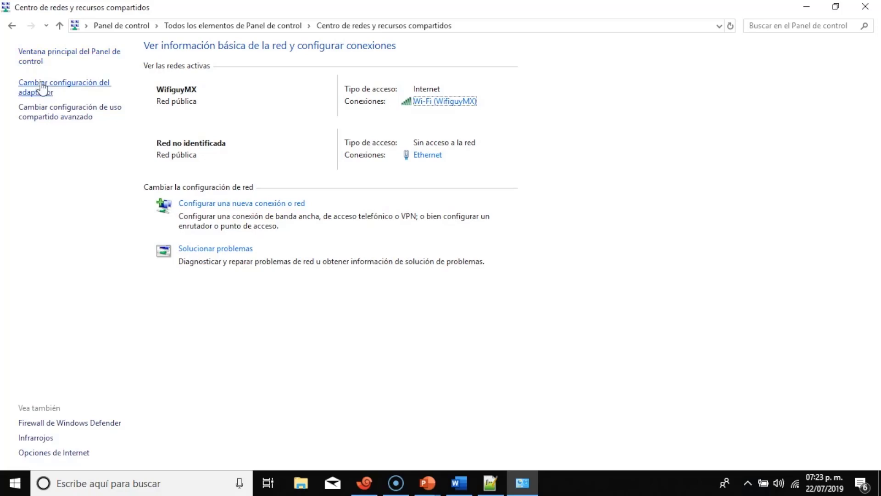
click(42, 88)
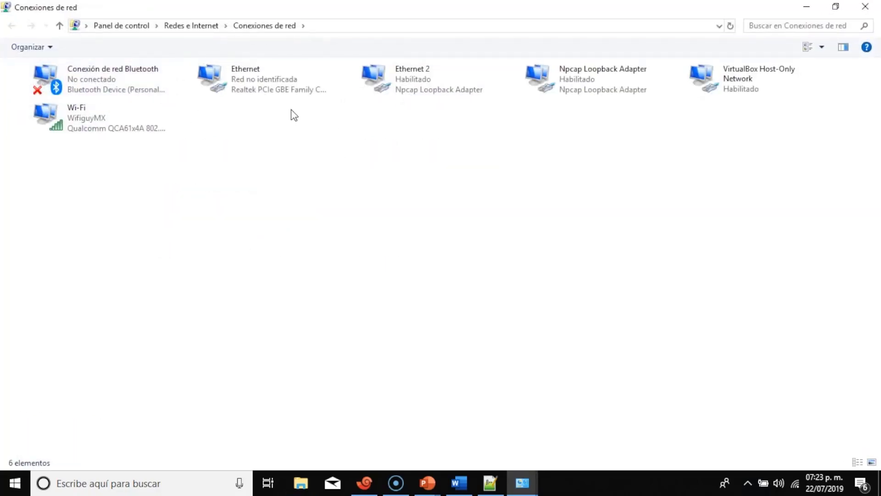
right_click(272, 90)
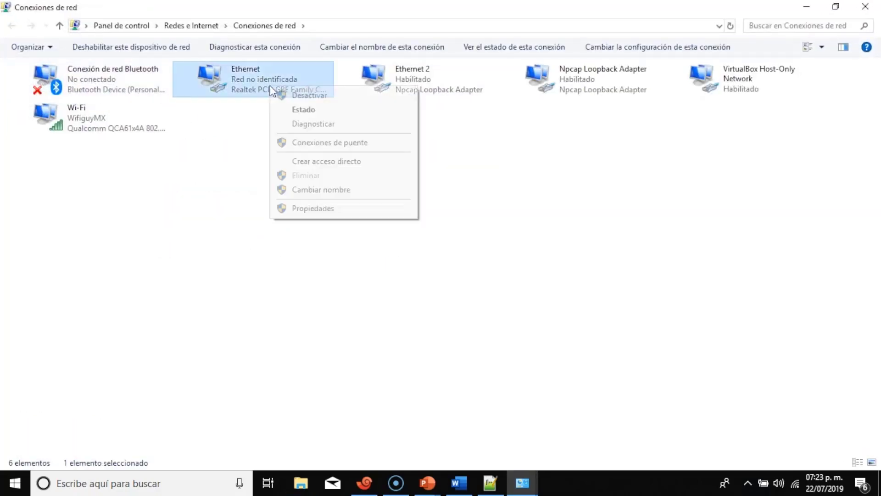
click(328, 213)
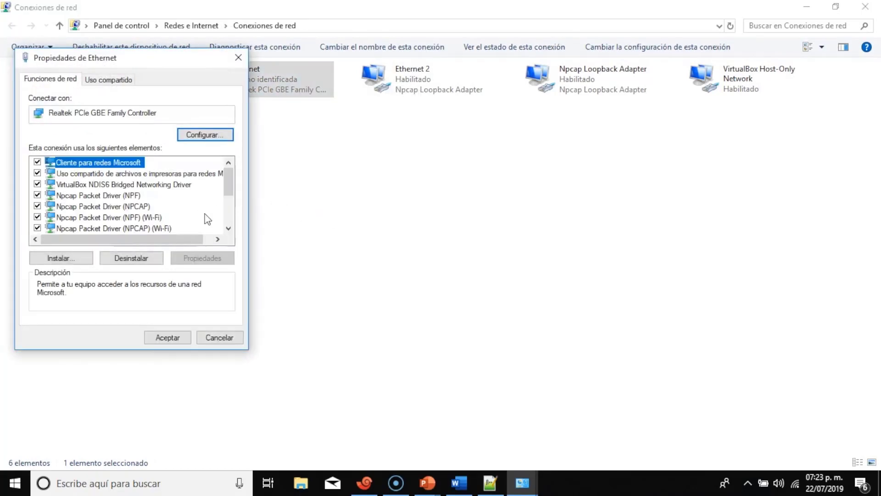
click(228, 228)
click(228, 228)
click(228, 228)
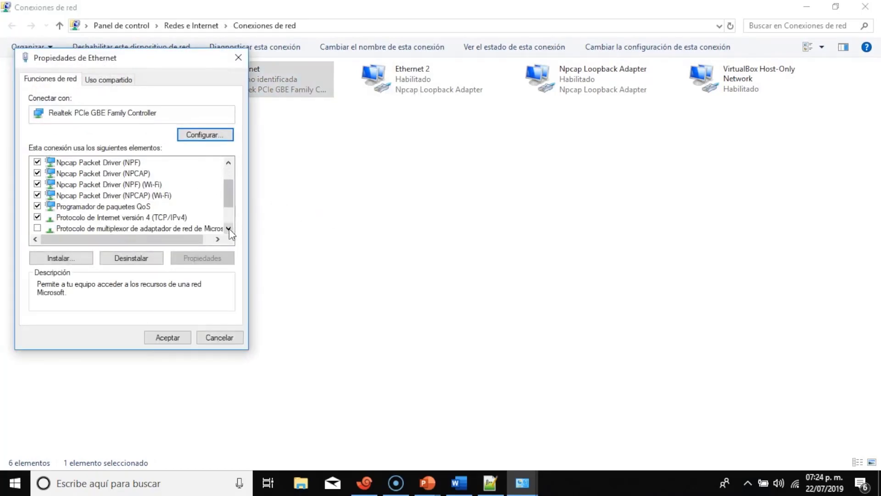
scroll(231, 183, up, 1)
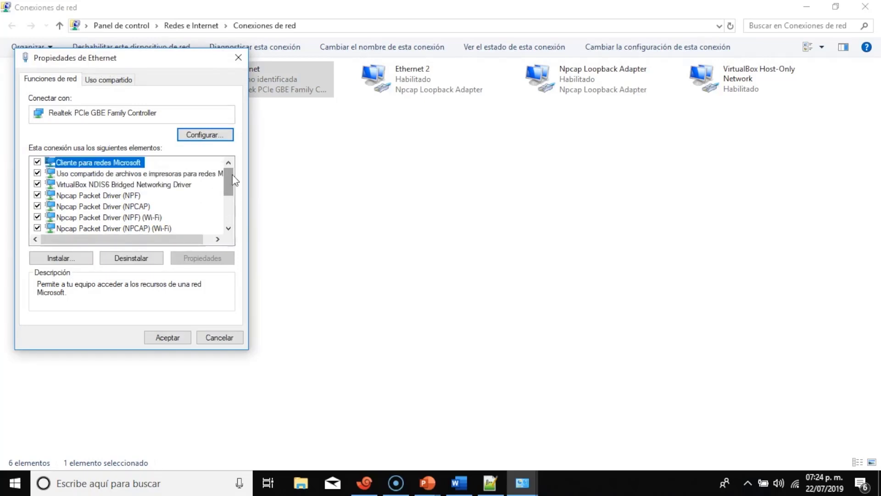
click(229, 228)
click(229, 228)
click(228, 228)
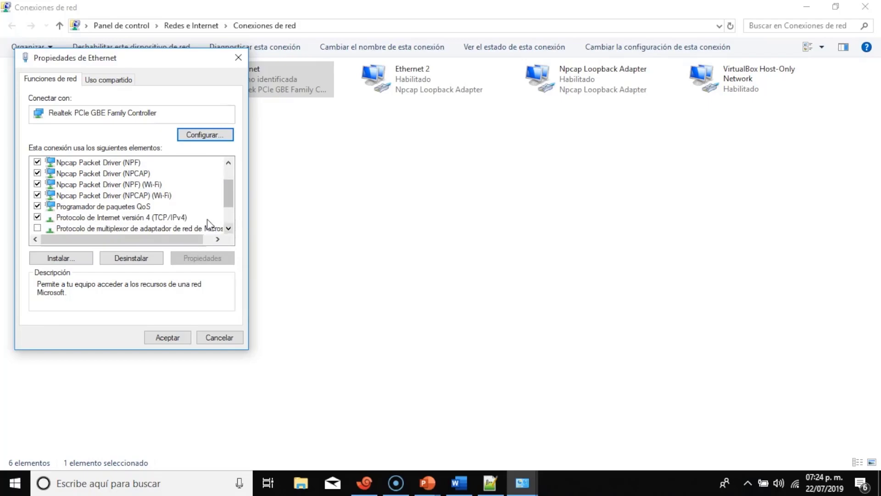
click(172, 217)
Give Ethernet static IP 192.168.1.100, mask 255.255.255.0, gateway 192.168.1.1, and close the dialogs.
click(195, 254)
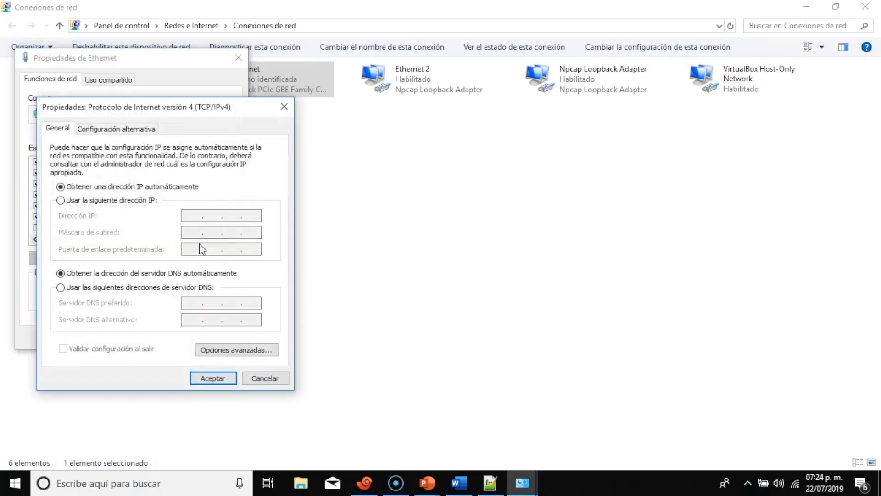
click(150, 202)
click(188, 215)
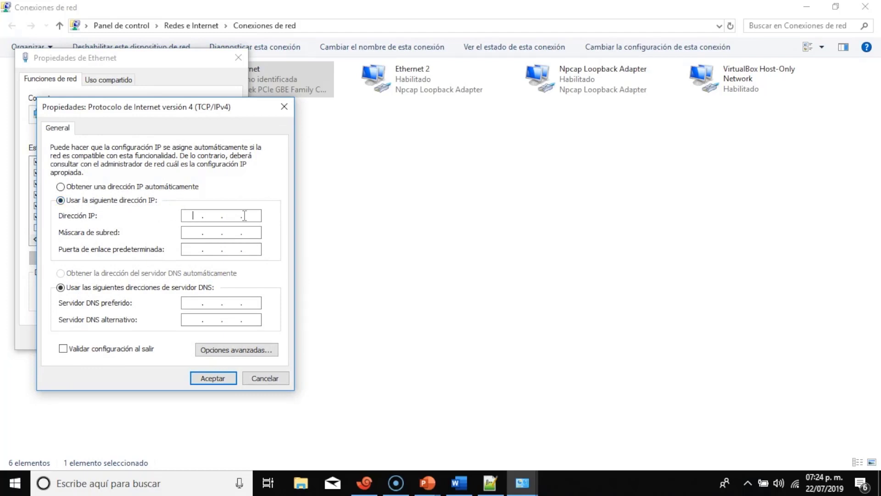
text(192 .)
text(168 . 1 . 100)
click(258, 233)
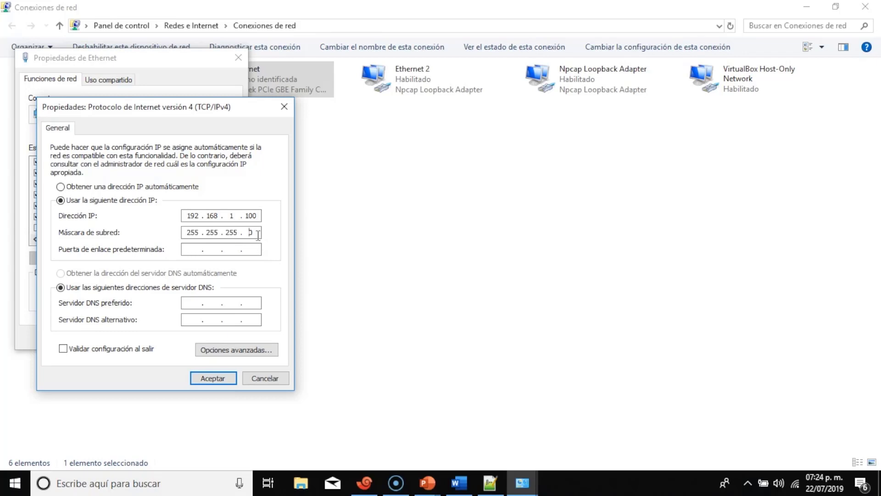
click(189, 251)
text(192 . 168 . 1 . 1)
click(212, 379)
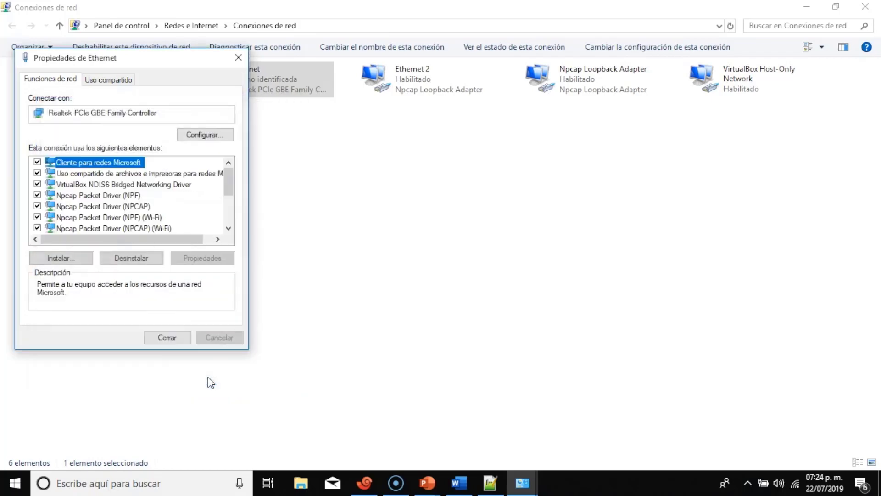
click(168, 337)
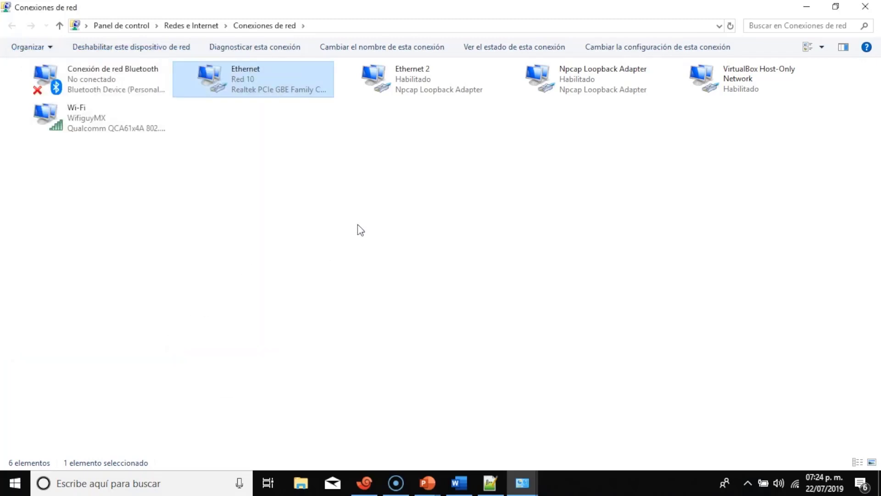
Open Command Prompt and ping 192.168.1.1, getting four replies with 0% loss.
click(194, 490)
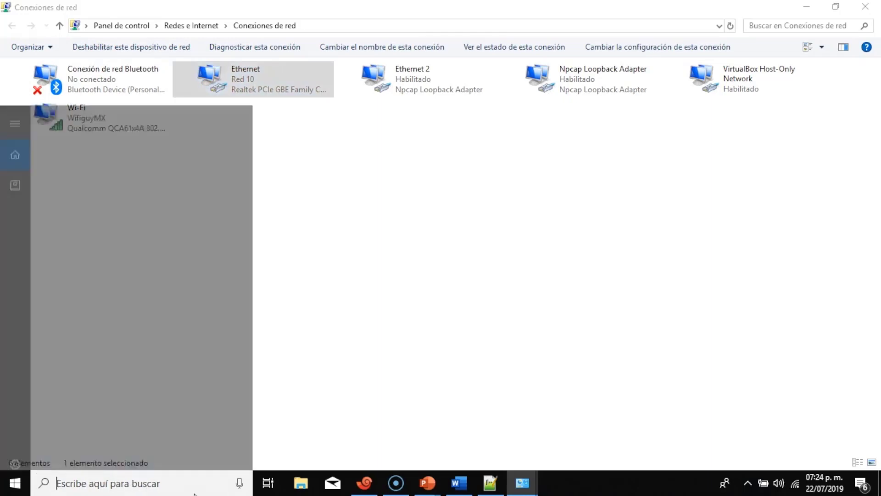
text(cmd)
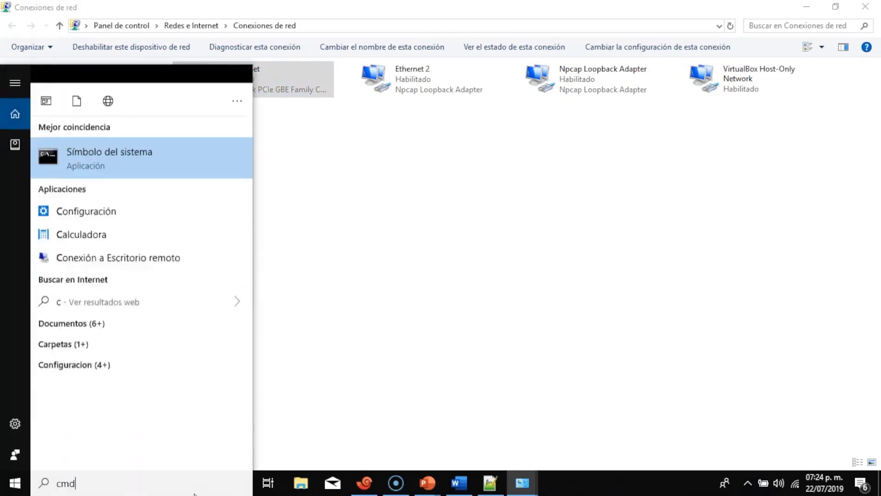
key(Return)
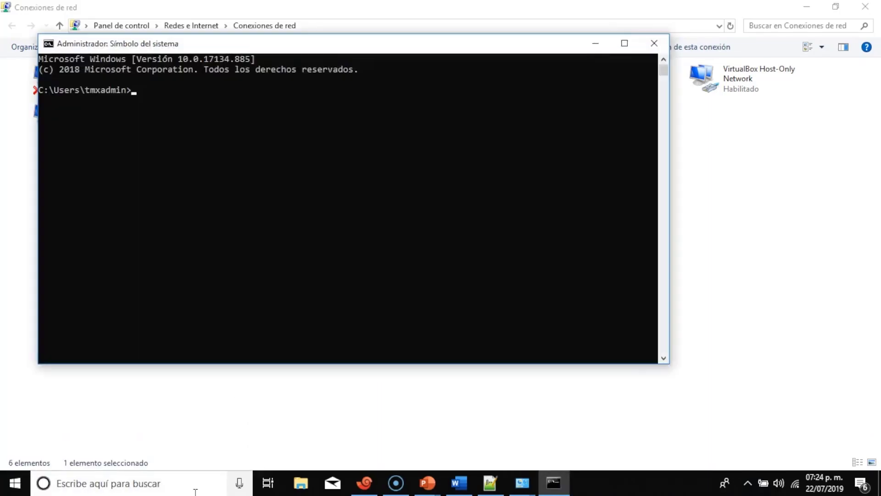
text(ping 192.168.1.1)
key(Return)
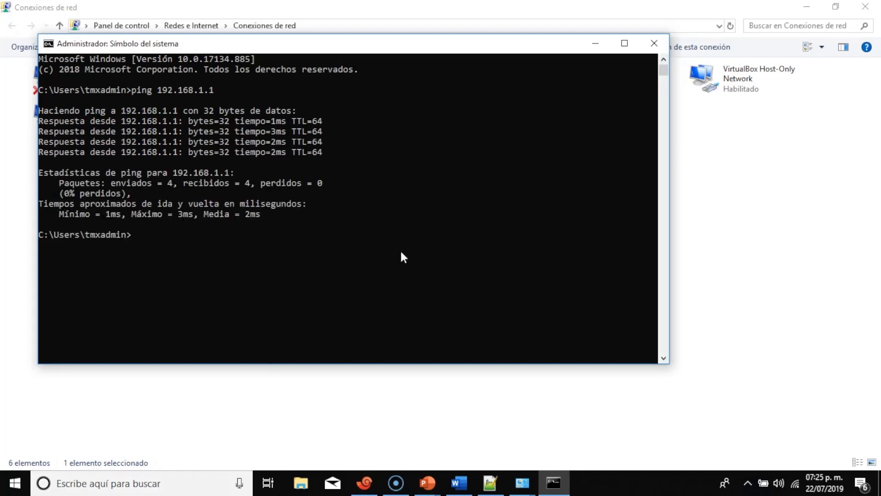
Close the open windows, launch Google Chrome and browse to 192.168.1.1.
click(654, 44)
click(865, 7)
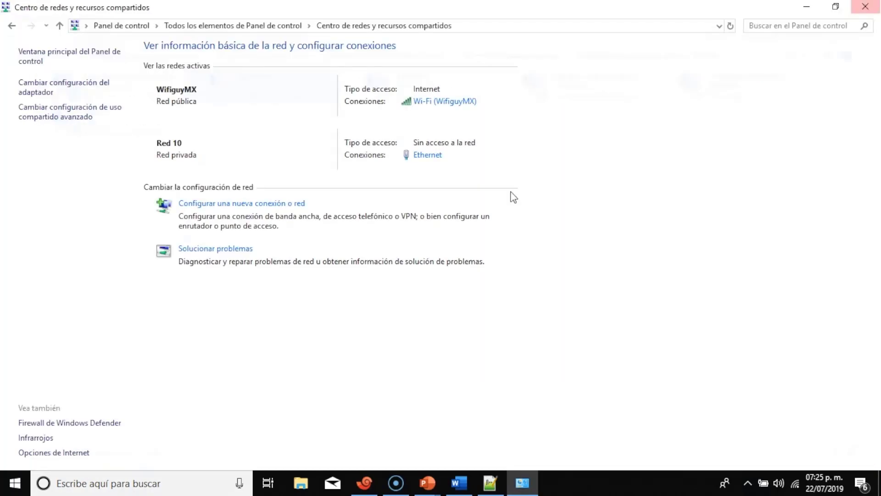
click(93, 485)
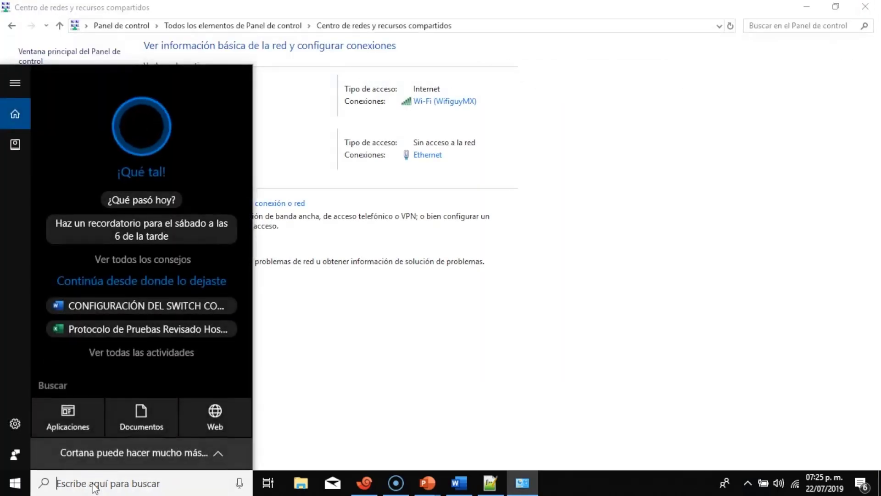
text(goo)
key(Return)
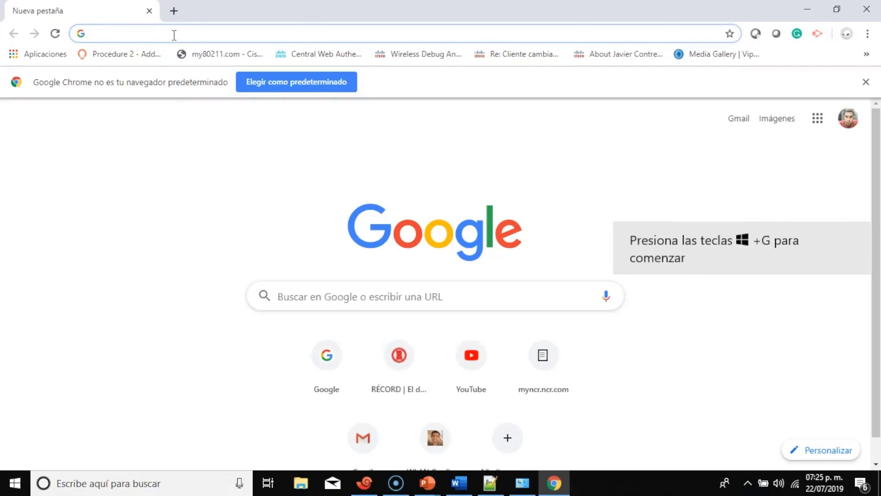
text(192.1)
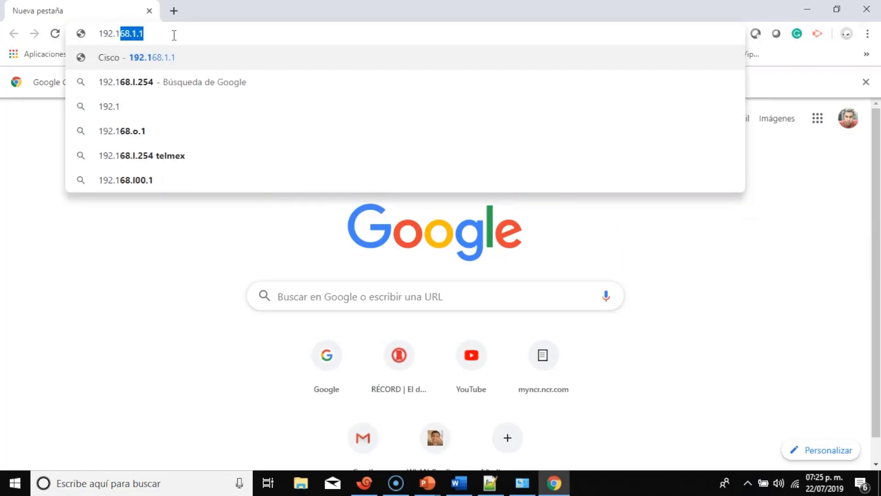
key(Right)
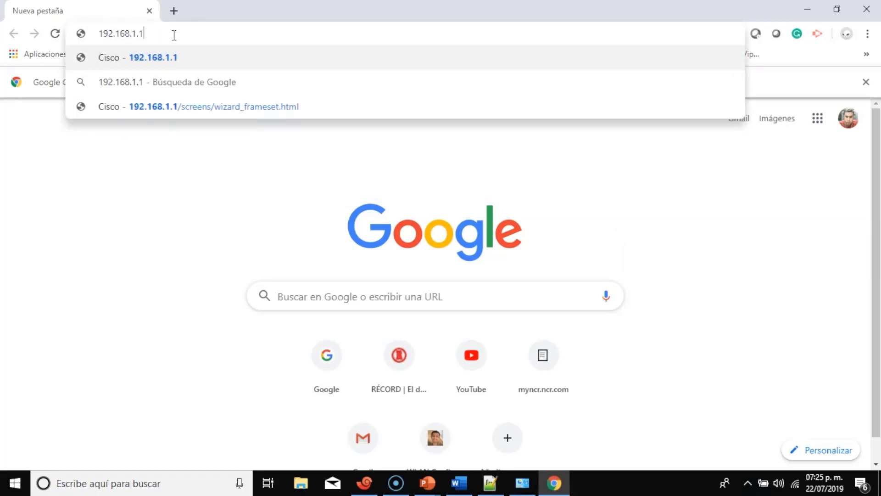
key(Return)
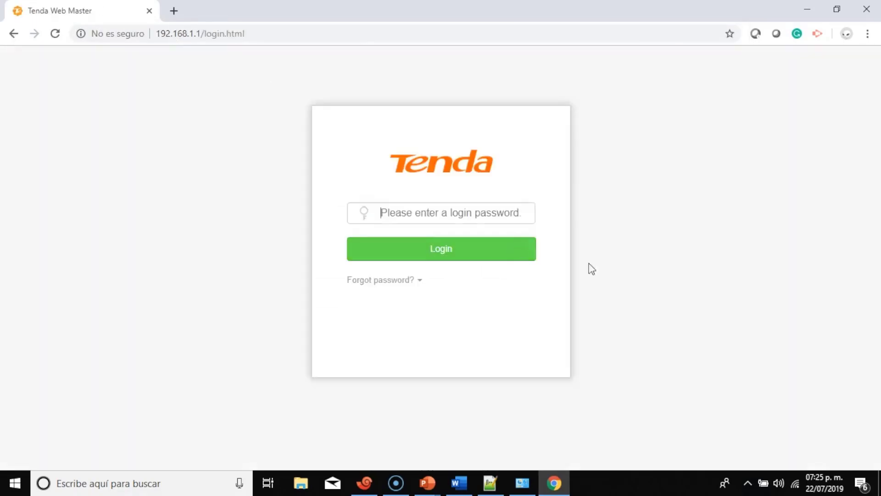
Disconnect from the WifiguyMX Wi-Fi and reload the root page at 192.168.1.1.
click(796, 483)
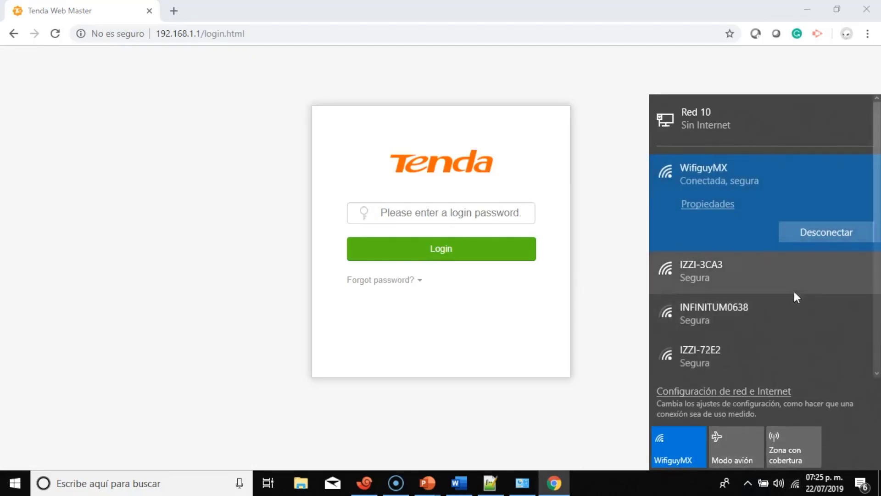
click(813, 238)
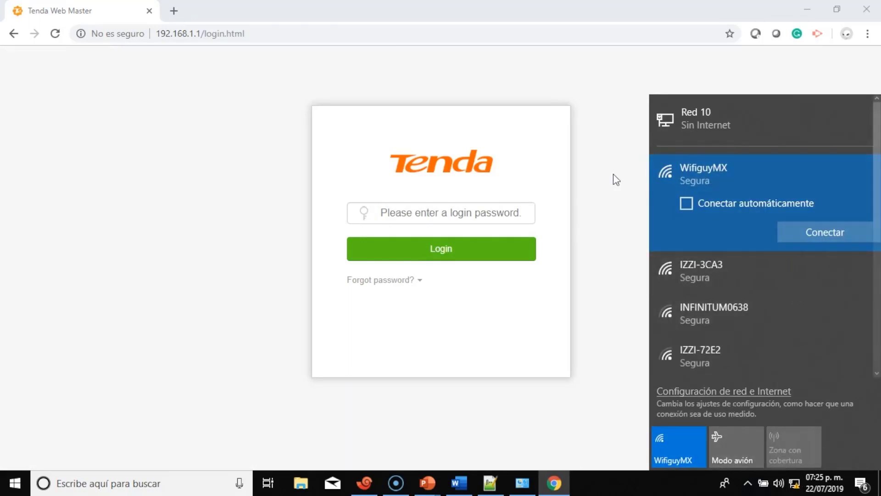
click(615, 178)
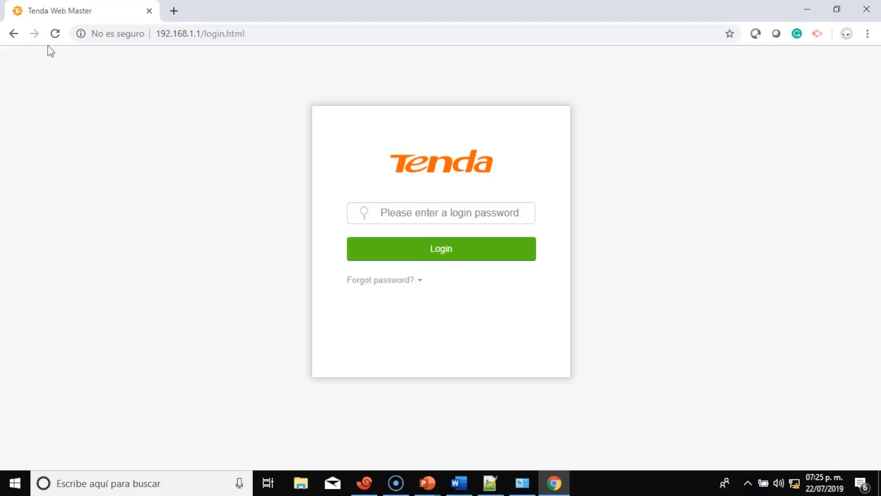
click(55, 35)
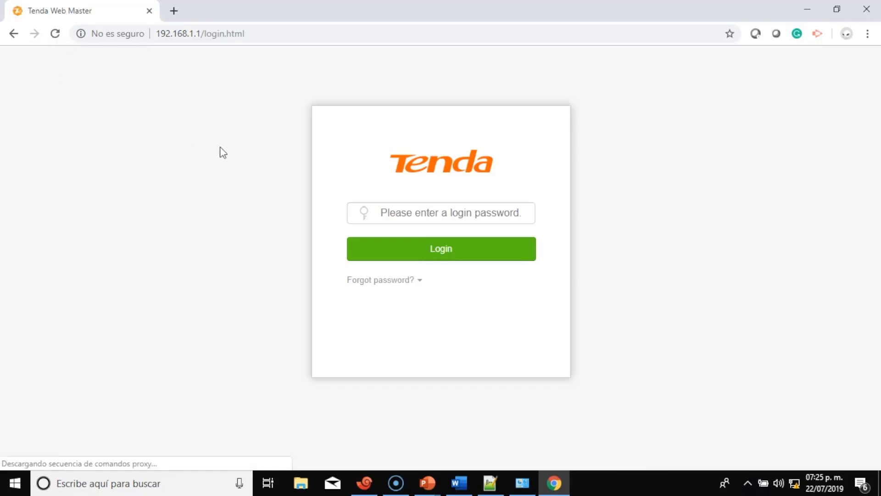
click(211, 34)
double_click(212, 34)
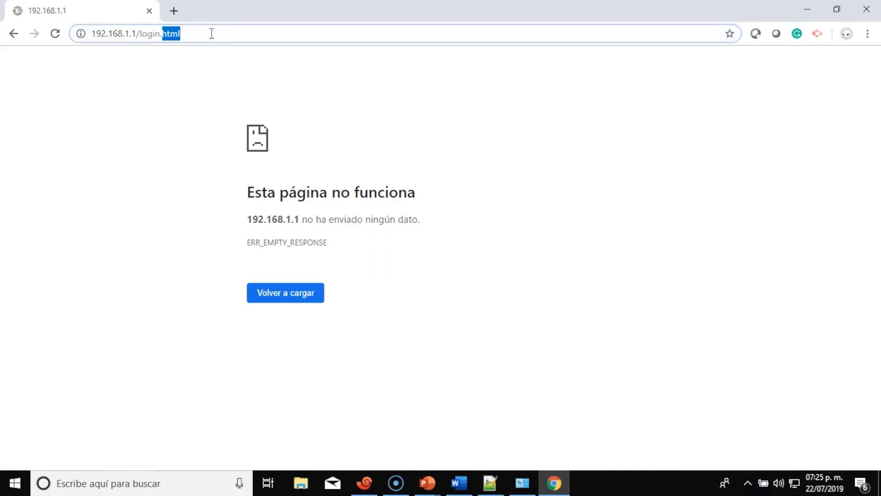
key(BackSpace)
key(BackSpace)
key(BackSpace)
key(BackSpace)
key(BackSpace)
key(BackSpace)
key(BackSpace)
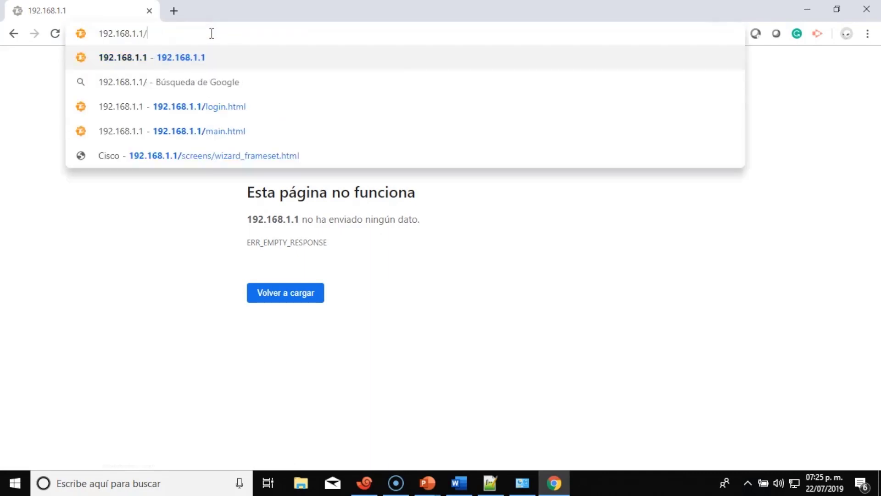
key(Return)
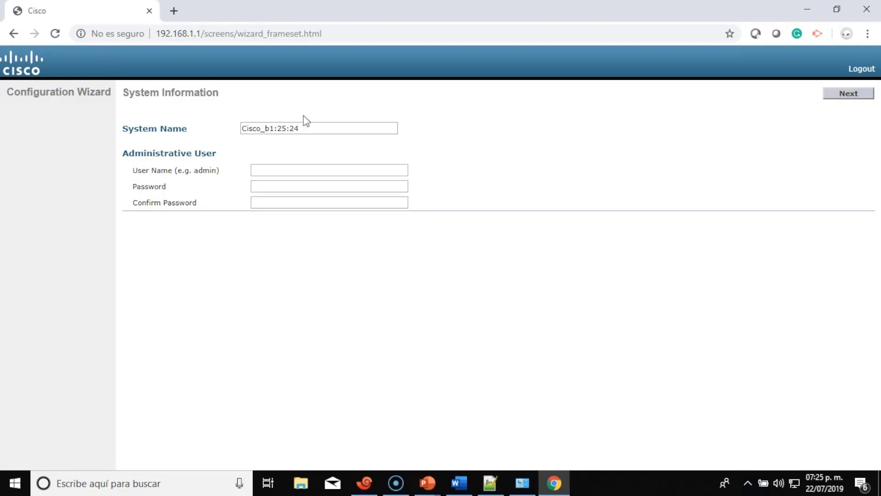
Replace the controller's system name with WLC WIFIGUY.
triple_click(309, 126)
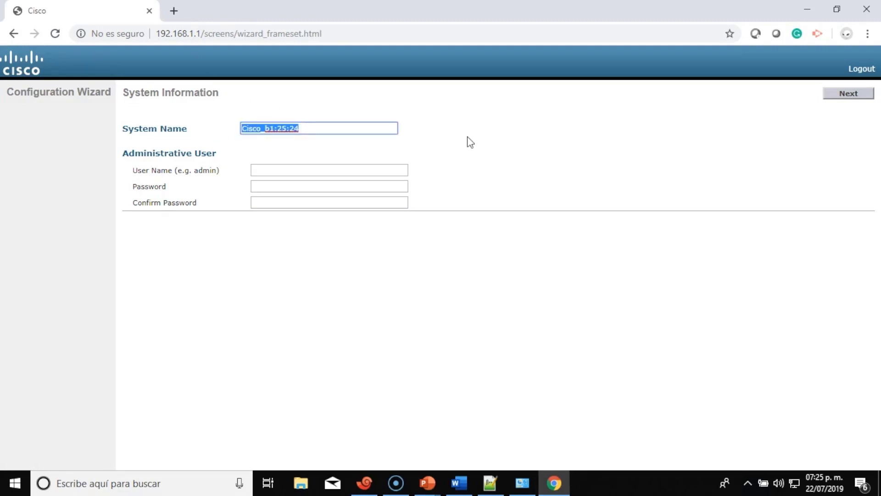
text(WLC)
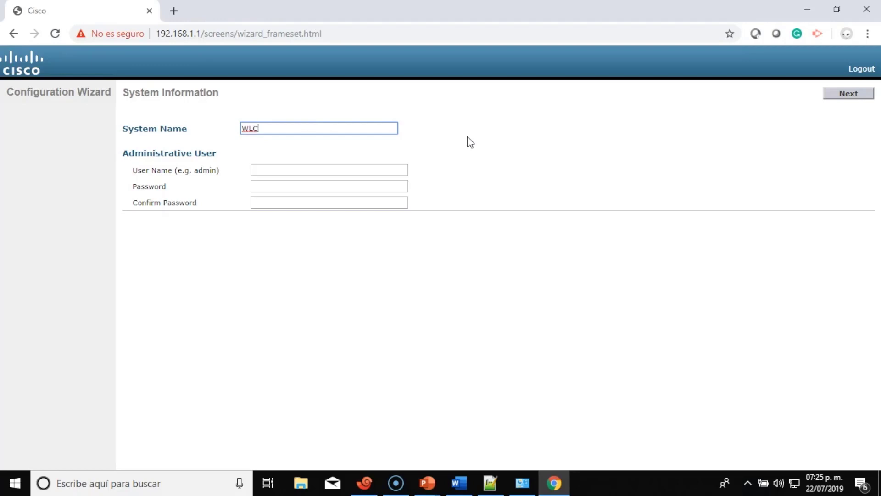
text( WIFIGUY)
Fill in the administrative username Admin, a password and its confirmation.
click(258, 173)
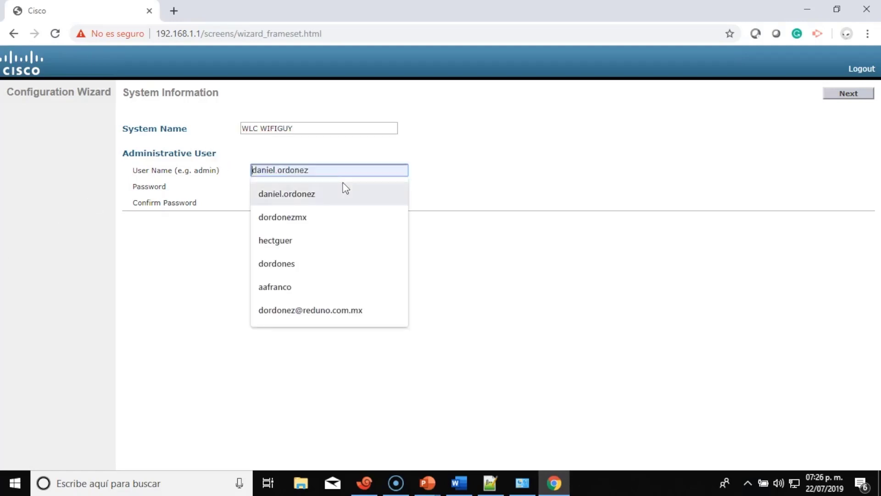
click(457, 150)
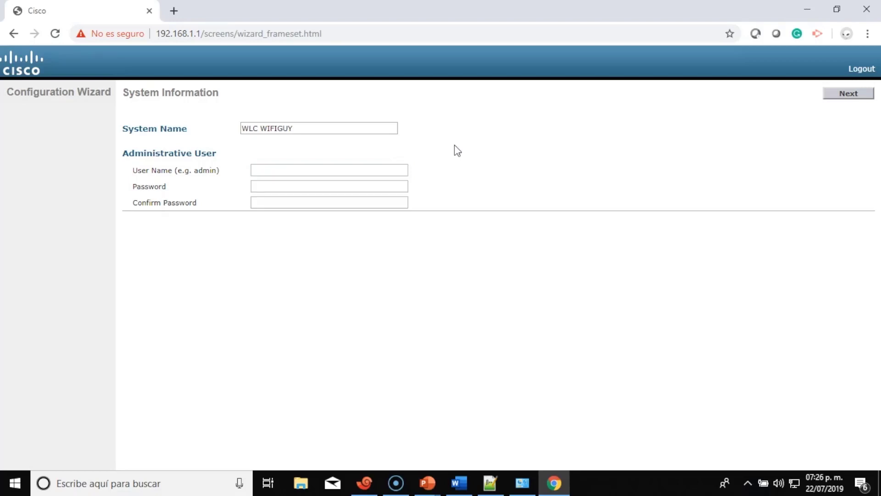
click(394, 172)
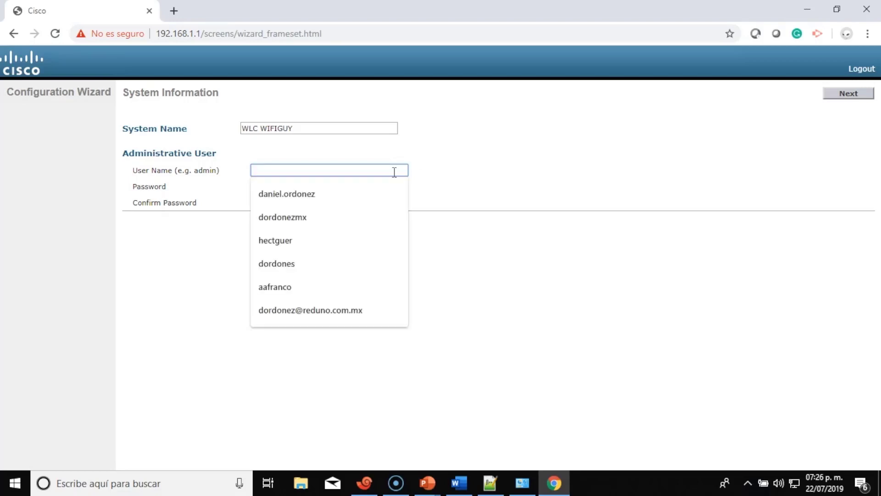
click(497, 141)
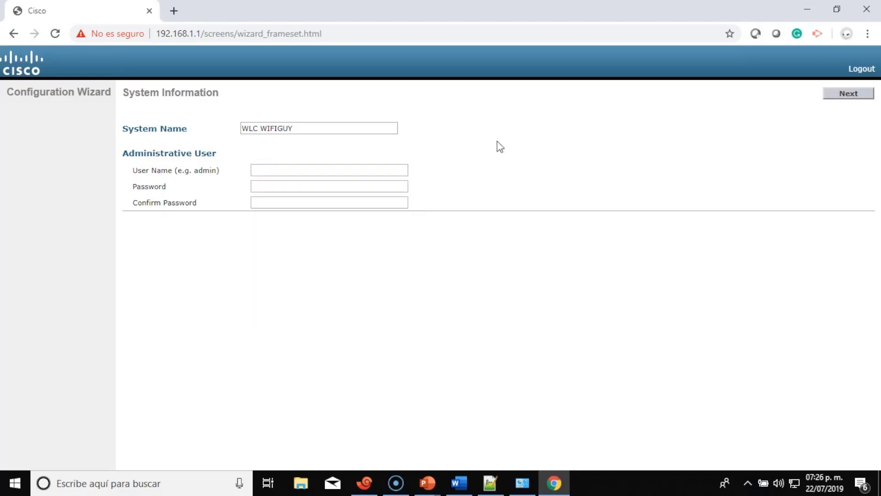
click(399, 171)
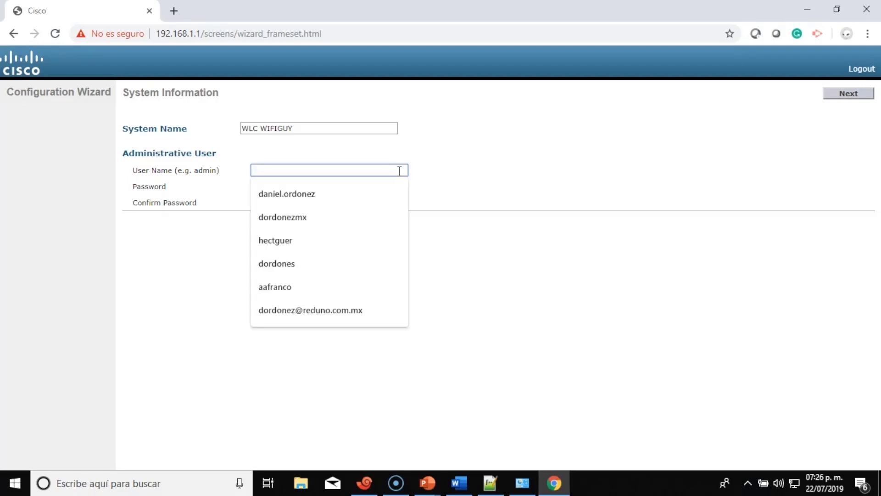
text(Admin)
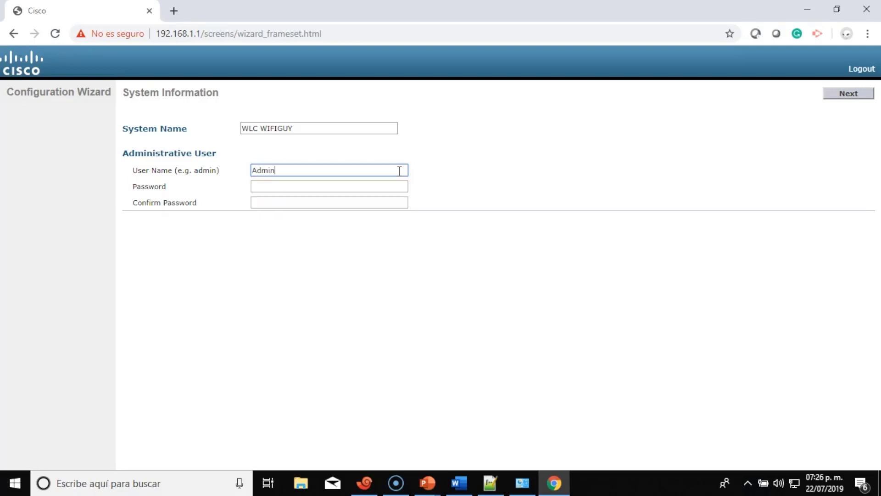
key(Tab)
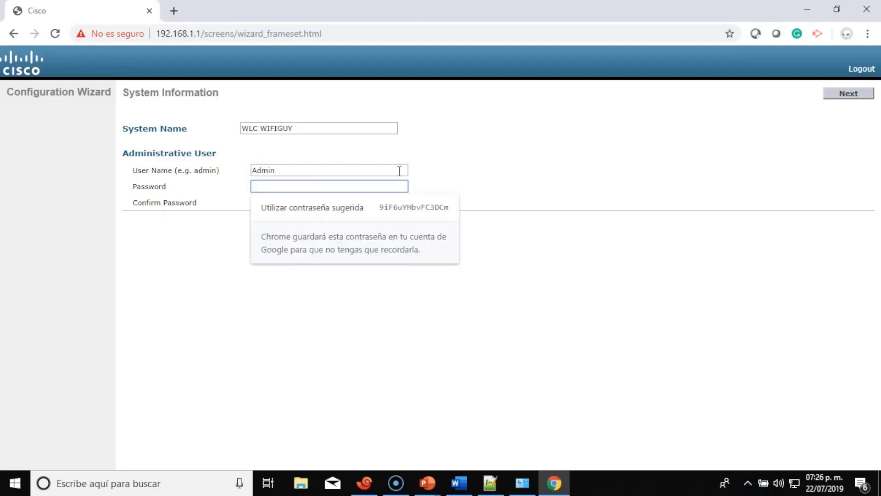
text(Cisco123456)
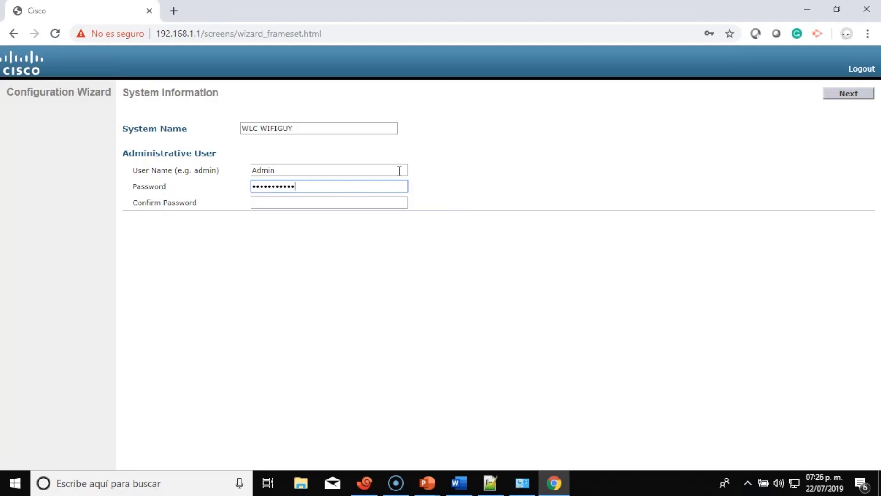
click(365, 206)
text(Cisco1234)
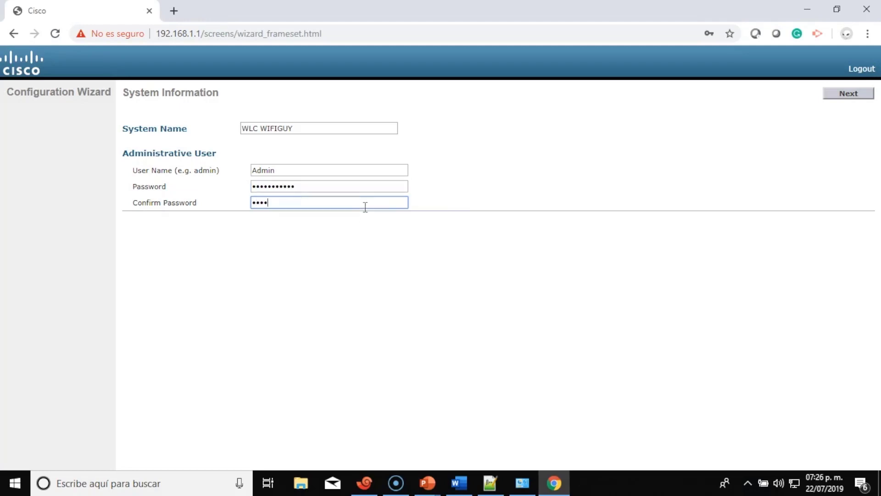
text(5678)
key(BackSpace)
key(BackSpace)
key(BackSpace)
key(BackSpace)
key(BackSpace)
key(BackSpace)
key(BackSpace)
key(BackSpace)
key(BackSpace)
text(•••••••••••)
After the password-complexity rejection, re-enter username Admin with a new password and matching confirmation.
click(860, 97)
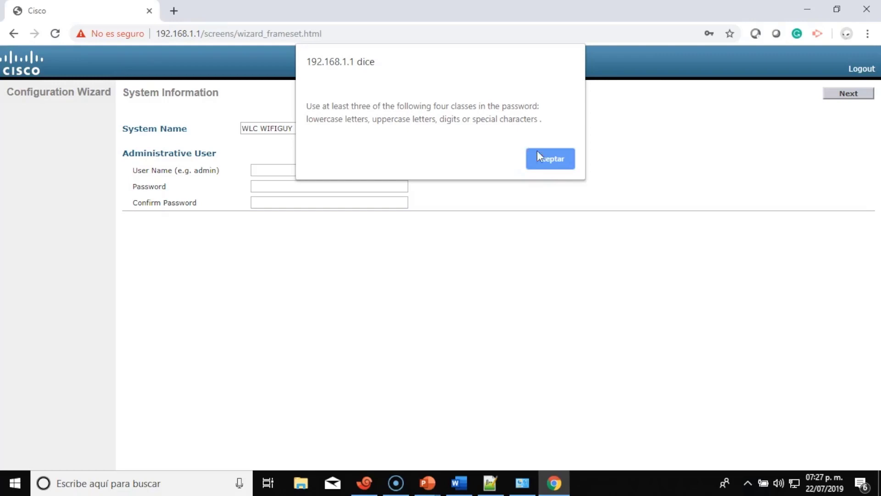
click(564, 165)
click(310, 169)
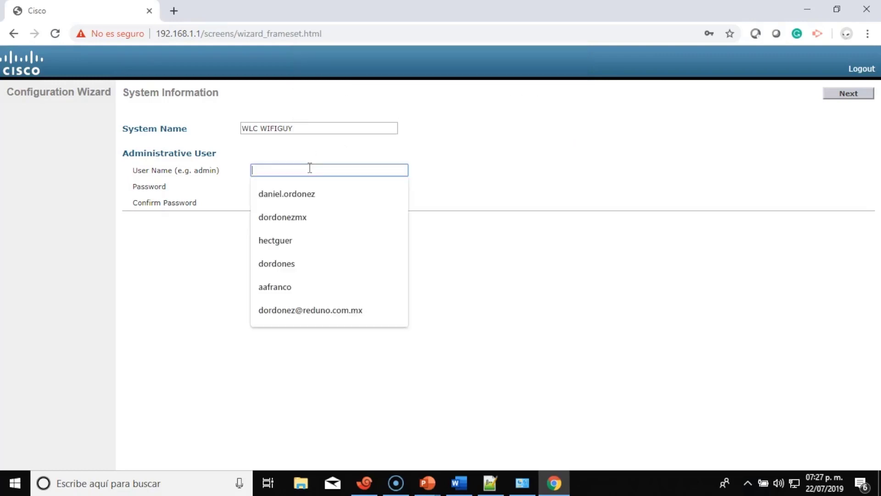
text(Admin)
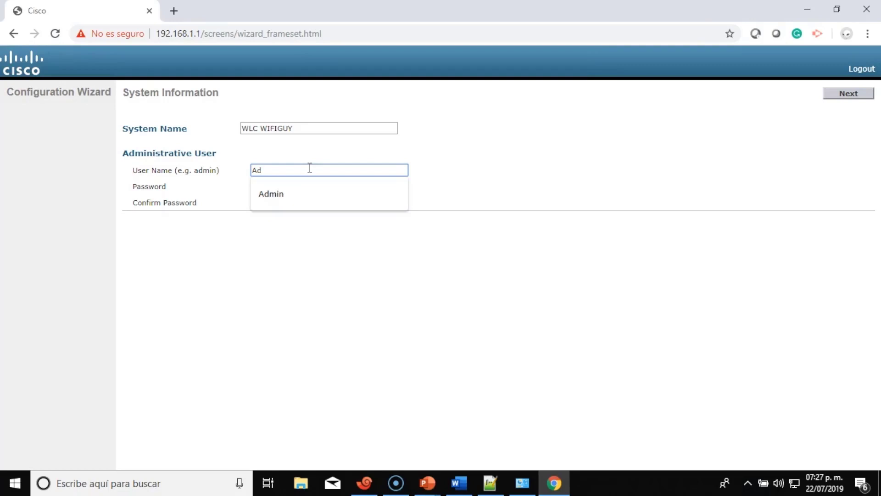
key(Tab)
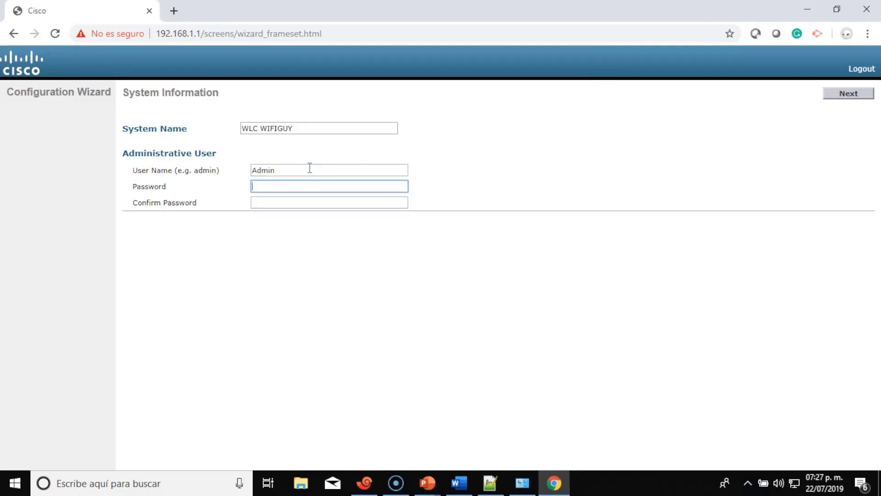
text(Cisc)
key(BackSpace)
key(BackSpace)
key(BackSpace)
key(BackSpace)
text(•••••••)
click(298, 204)
text(•)
key(BackSpace)
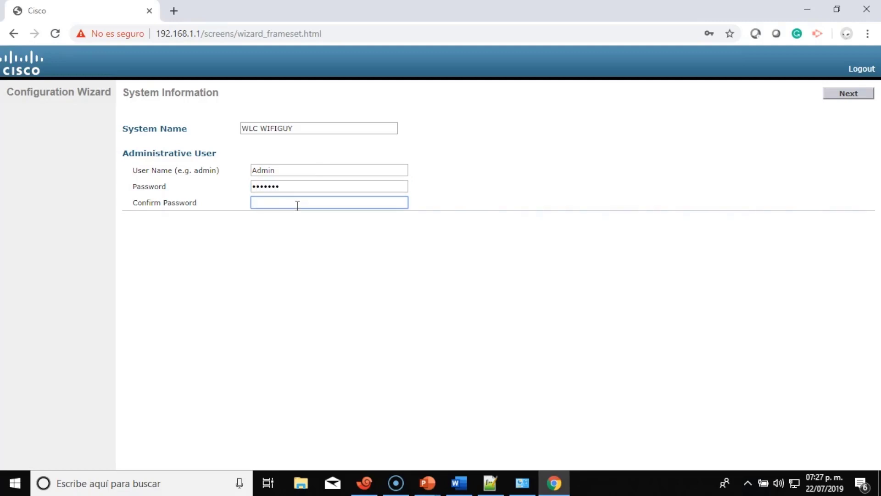
text(•••••••)
Submit system information, save the credentials in Chrome, and accept the SNMP defaults despite the community-string warning.
click(858, 94)
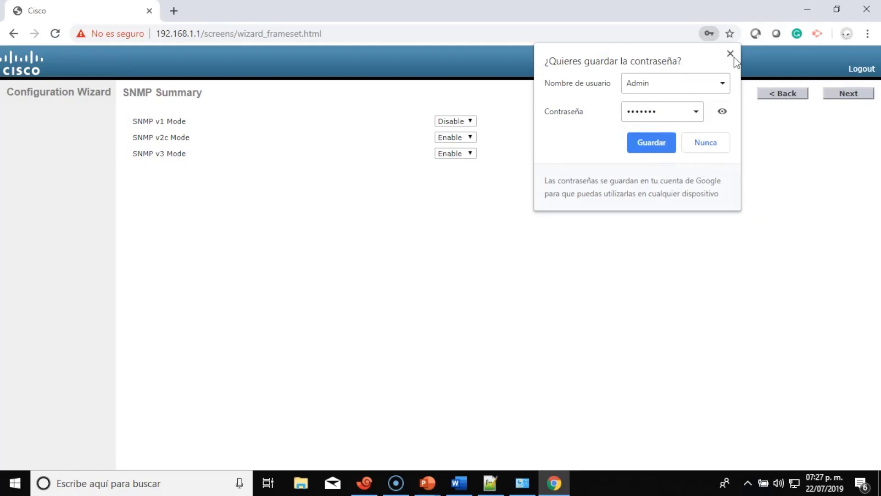
click(649, 141)
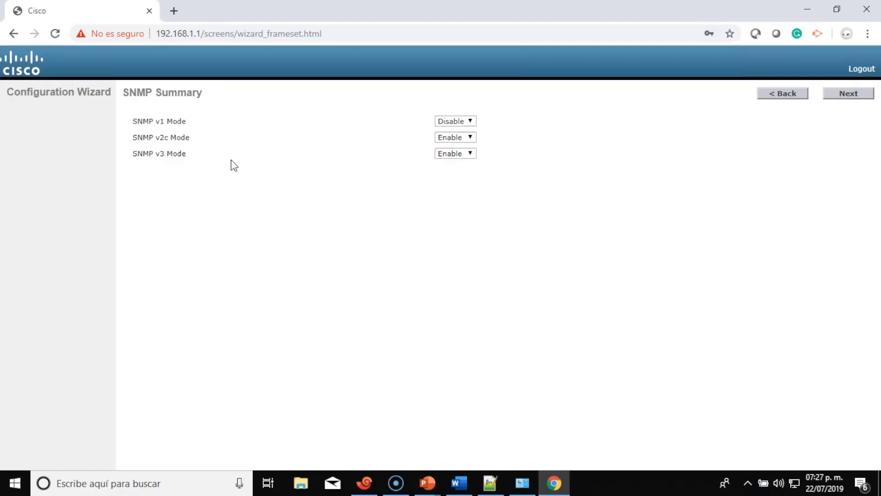
click(848, 94)
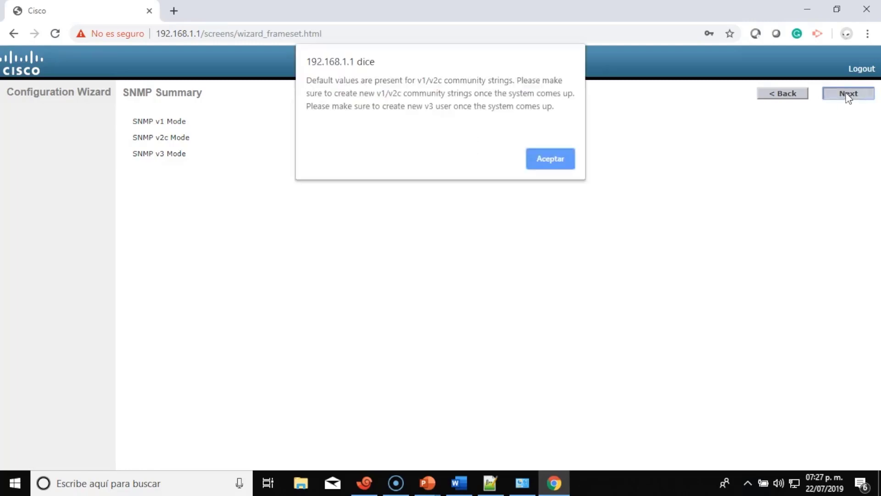
click(565, 161)
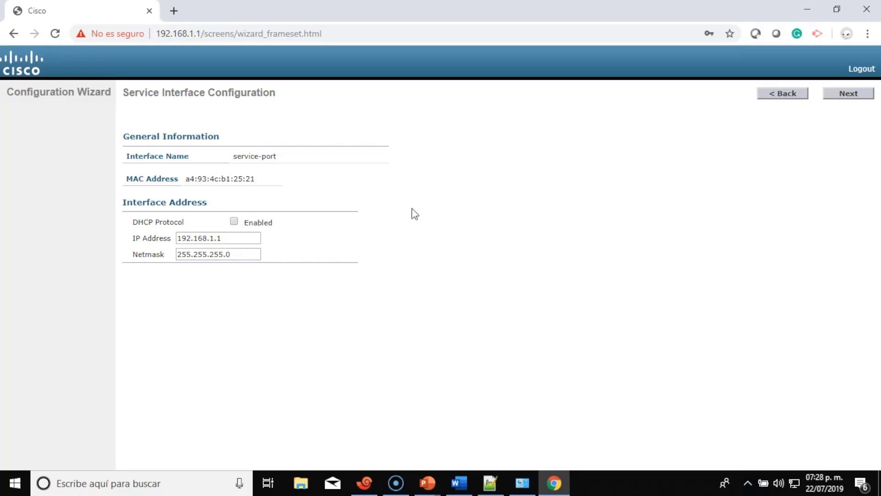
Keep the default service interface and LAG (Disabled) settings and move on.
click(855, 93)
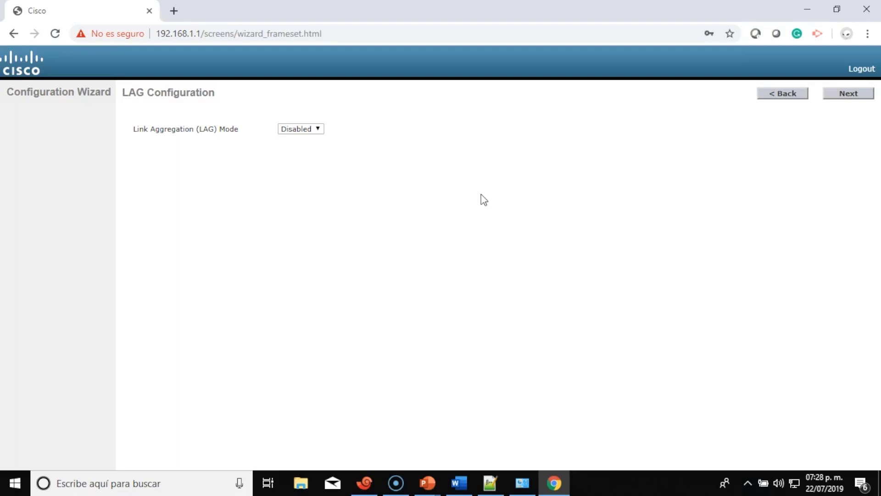
click(848, 94)
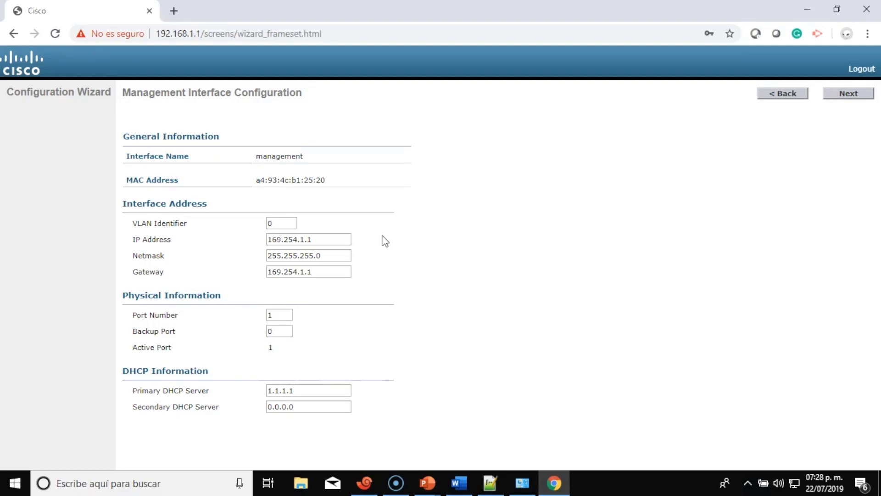
Set the management interface VLAN to 10 and IP address to 192.168.10.253.
click(284, 224)
key(BackSpace)
text(10)
click(329, 242)
drag(332, 241, 264, 247)
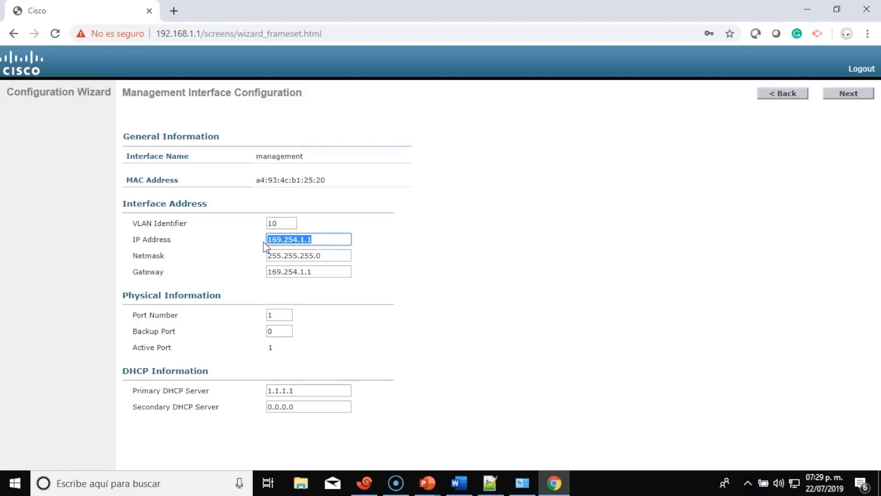
text(91)
key(BackSpace)
key(BackSpace)
text(192.168.10.253)
Set the management gateway to 192.168.10.254 and advance to Miscellaneous Configuration.
click(321, 277)
key(BackSpace)
key(BackSpace)
key(BackSpace)
key(BackSpace)
key(BackSpace)
key(BackSpace)
key(BackSpace)
key(BackSpace)
key(BackSpace)
key(BackSpace)
key(BackSpace)
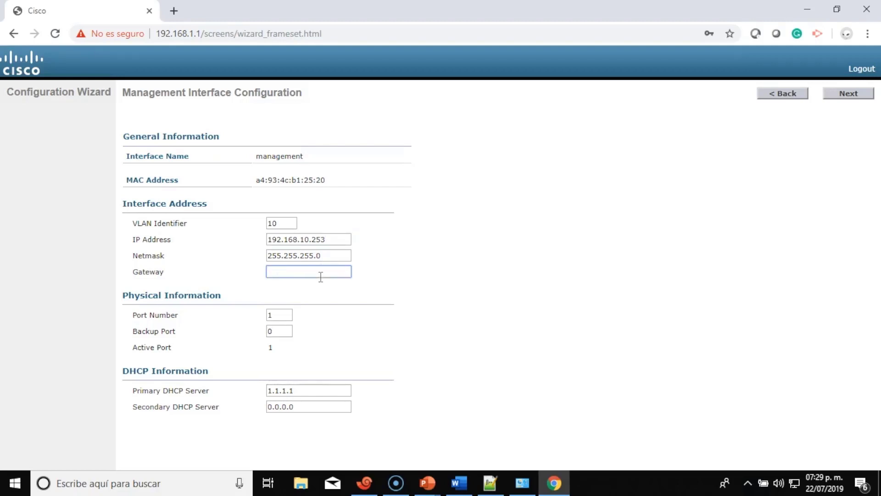
text(192)
text(.168.1)
text(0.10)
text(2)
key(Left)
key(Left)
key(BackSpace)
key(BackSpace)
key(BackSpace)
text(54)
drag(123, 295, 383, 350)
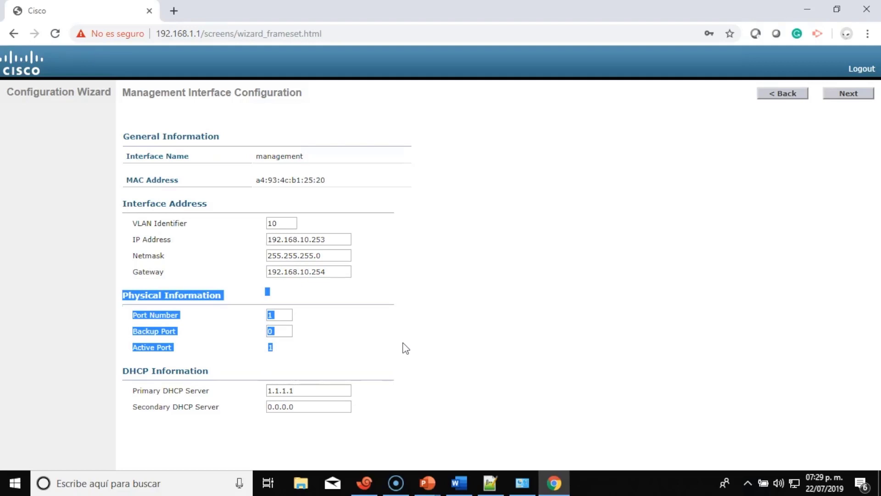
click(385, 328)
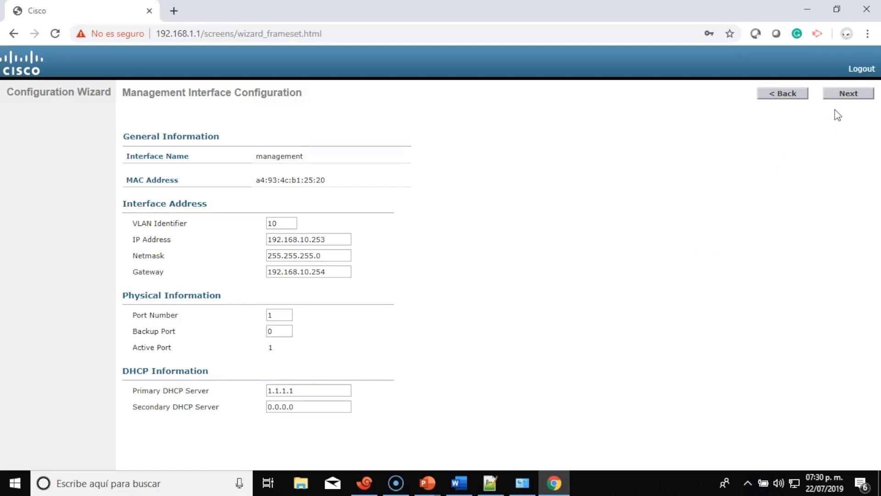
click(847, 94)
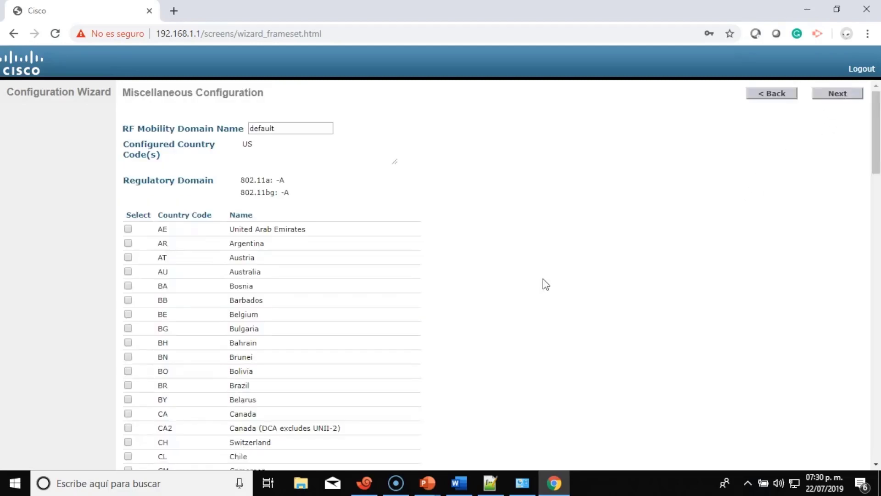
Rename the RF mobility domain to Wifiguy.
double_click(297, 128)
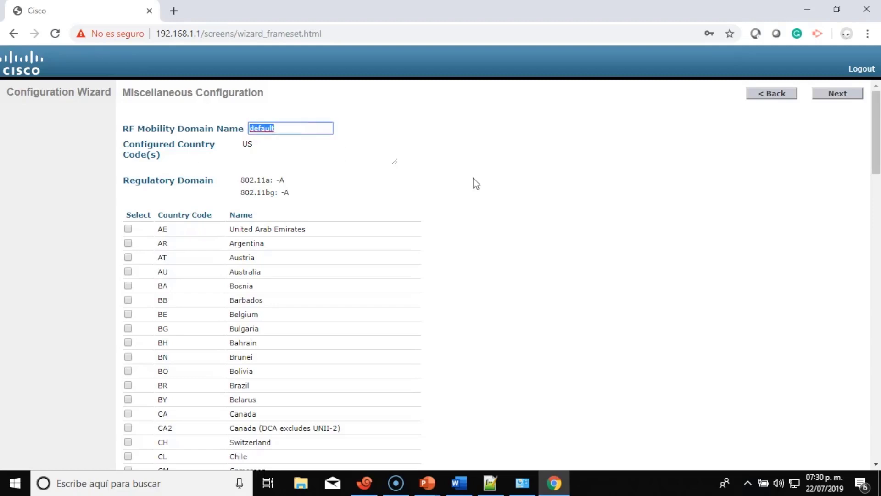
text(Wi)
text(figuy)
Add MX Mexico to the country codes, accepting the multiple-country warning.
scroll(476, 184, down, 1)
scroll(476, 184, down, 1)
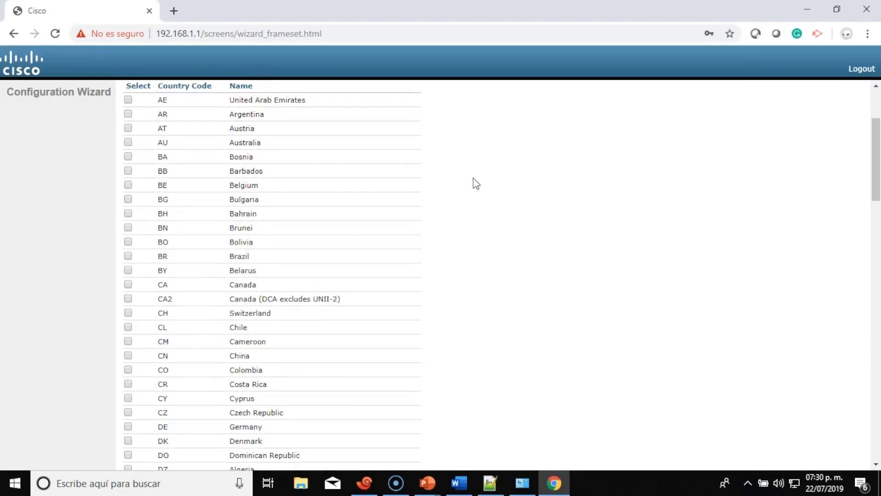
scroll(476, 184, down, 5)
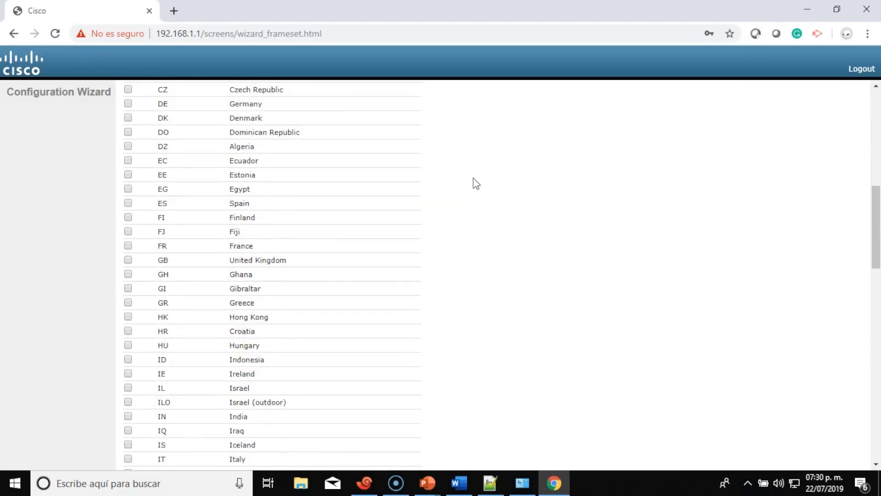
scroll(475, 184, down, 1)
scroll(476, 183, down, 2)
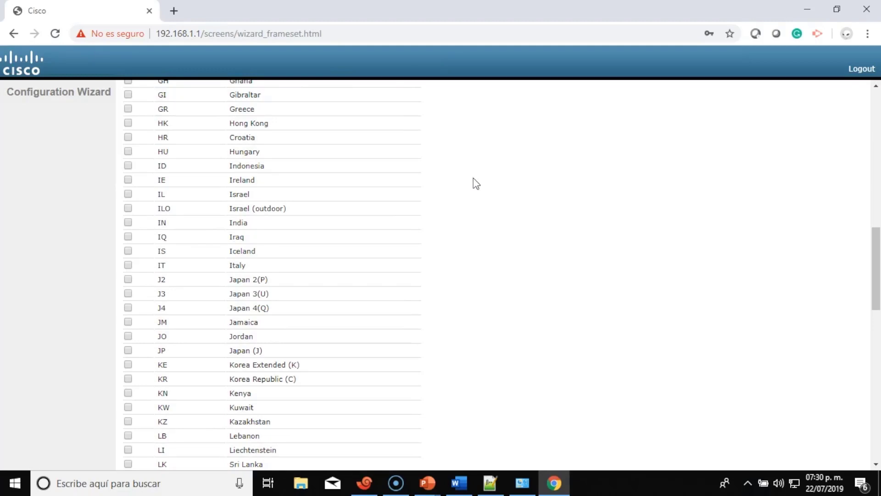
scroll(476, 184, down, 3)
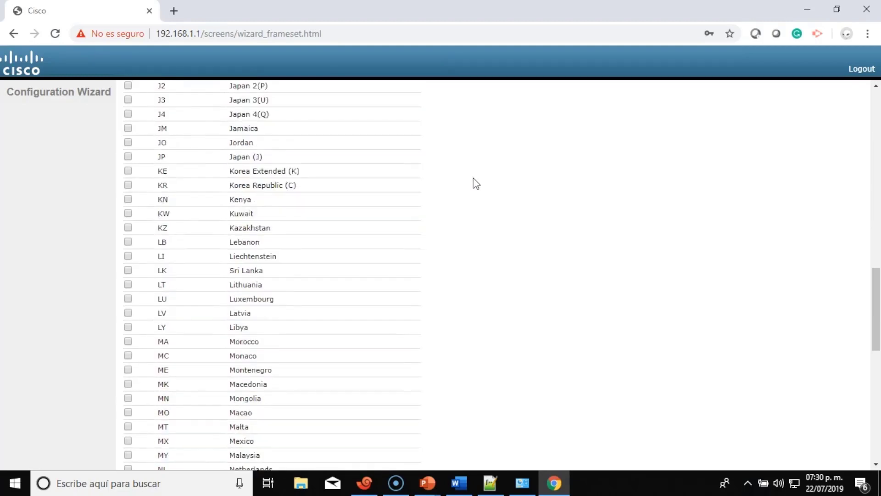
scroll(476, 184, down, 1)
scroll(476, 184, up, 1)
scroll(476, 183, down, 3)
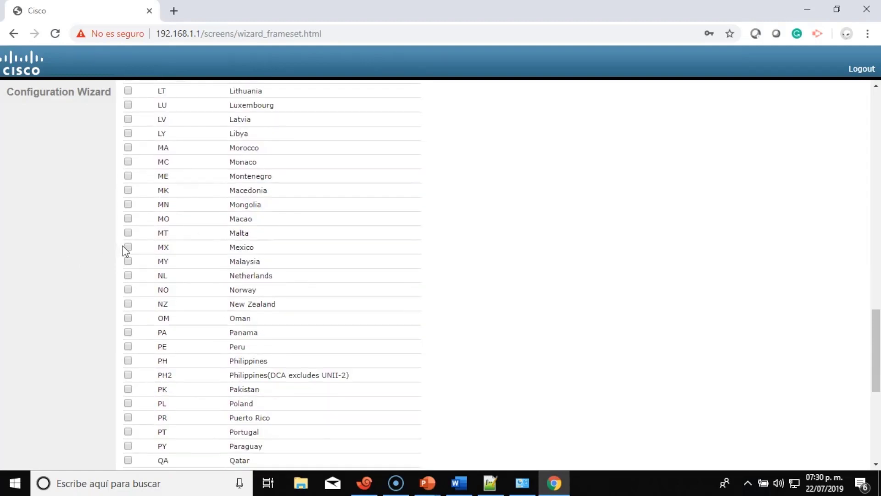
click(129, 248)
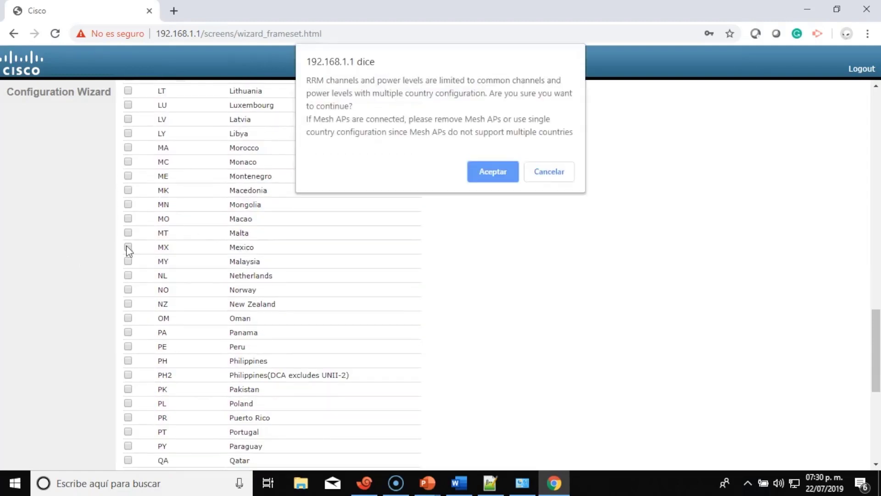
click(480, 183)
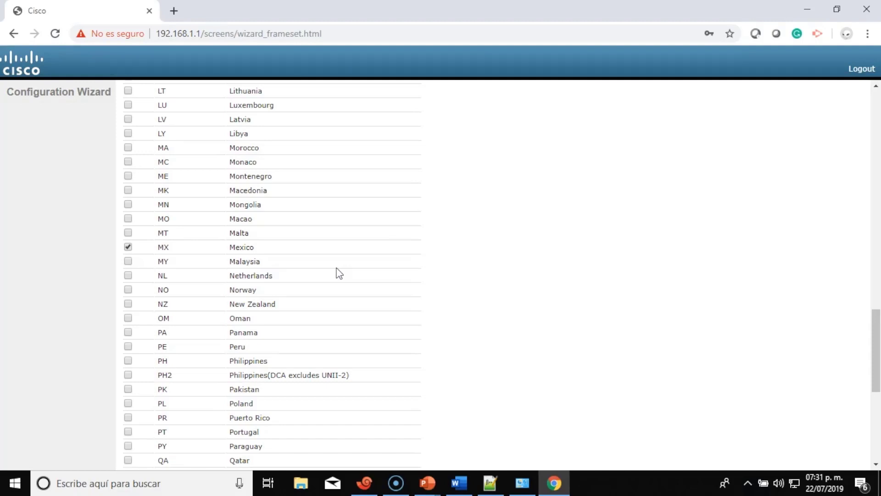
Uncheck US United States from the country codes and submit the miscellaneous settings.
scroll(339, 273, up, 12)
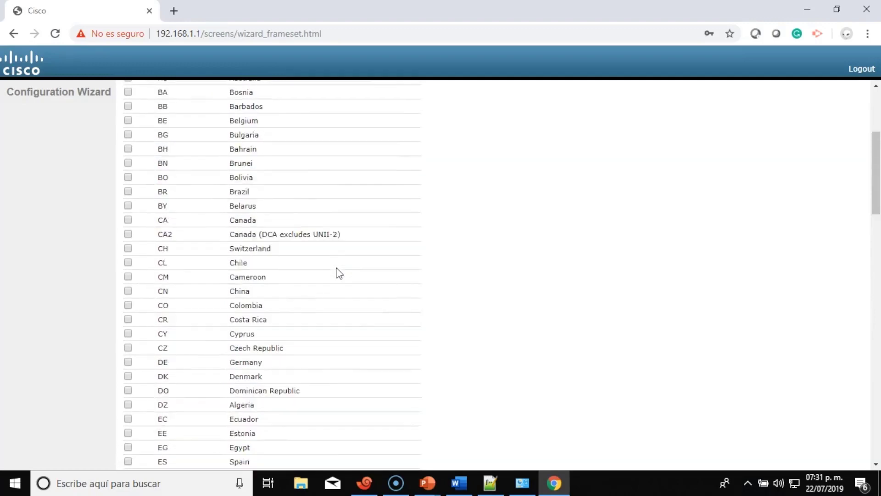
scroll(338, 273, up, 5)
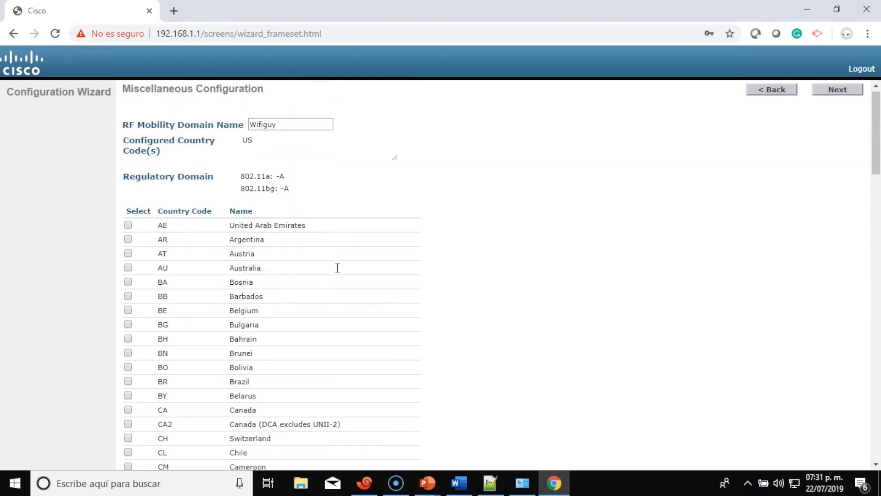
scroll(337, 268, down, 15)
scroll(337, 268, down, 11)
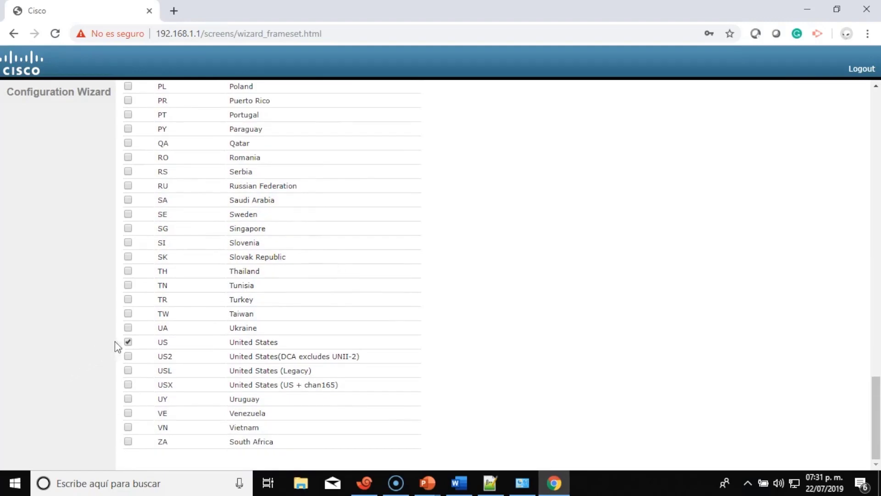
click(128, 341)
scroll(367, 278, up, 20)
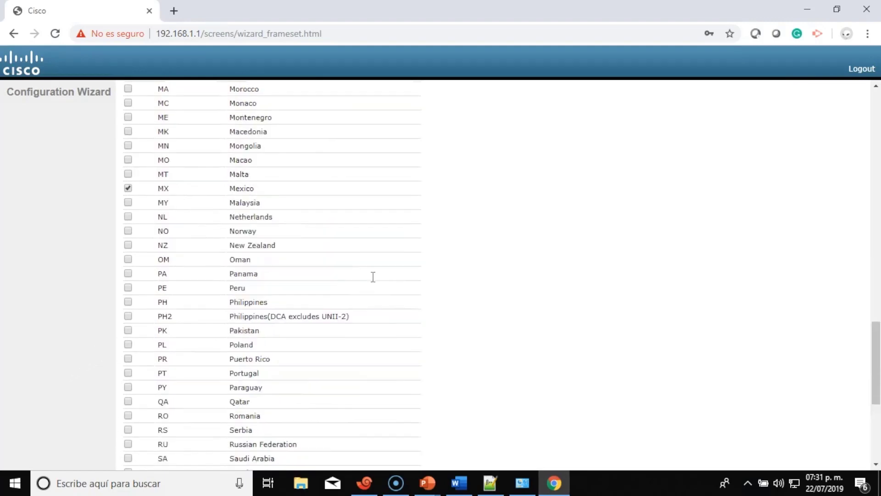
scroll(373, 276, up, 8)
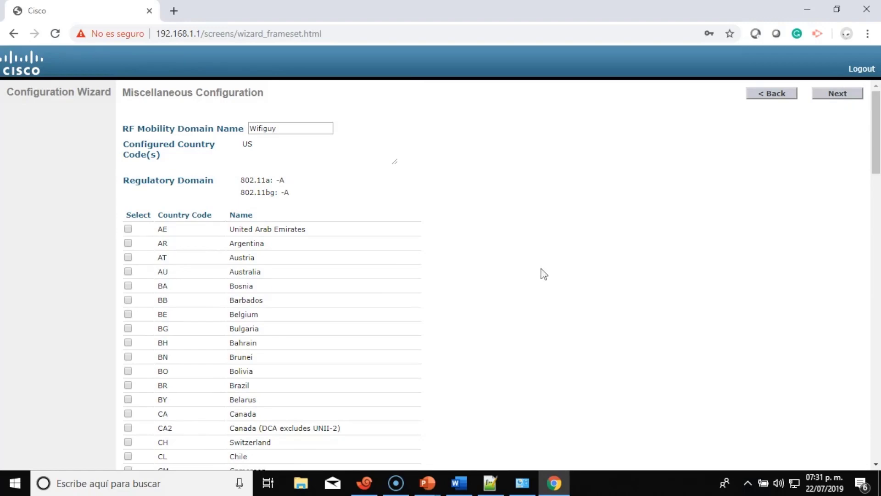
scroll(530, 274, down, 10)
scroll(532, 274, down, 20)
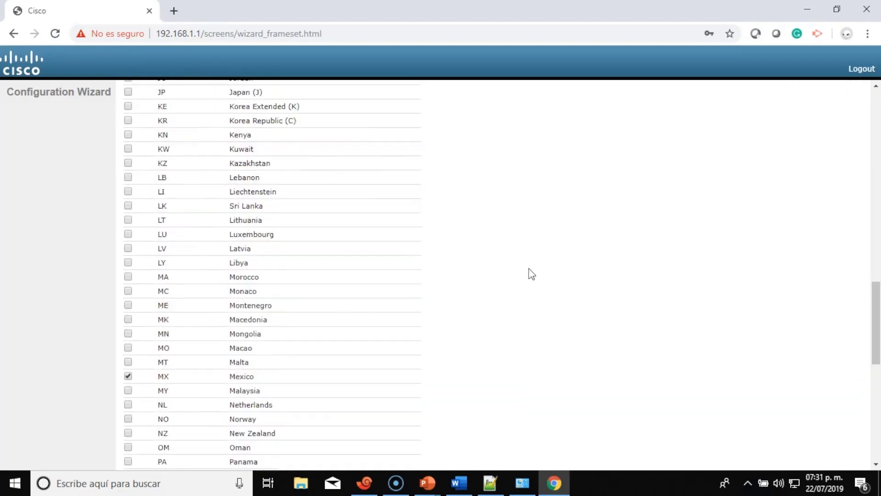
scroll(531, 274, up, 2)
scroll(531, 274, up, 20)
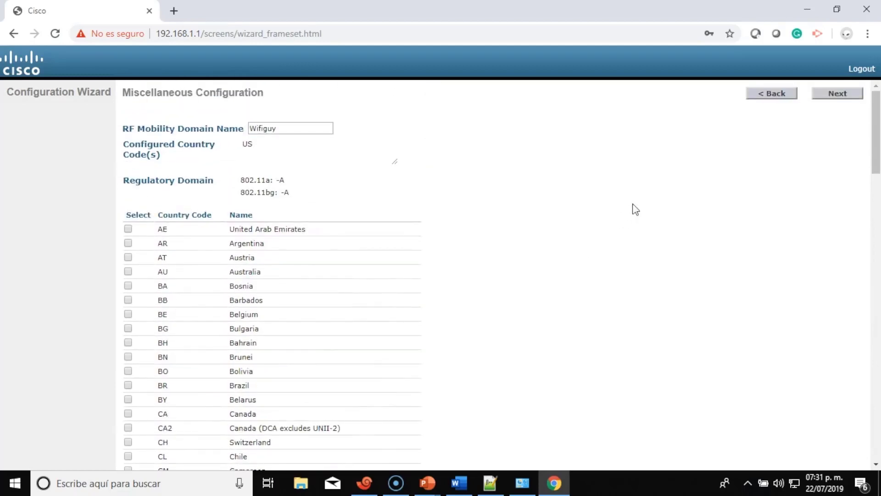
click(846, 93)
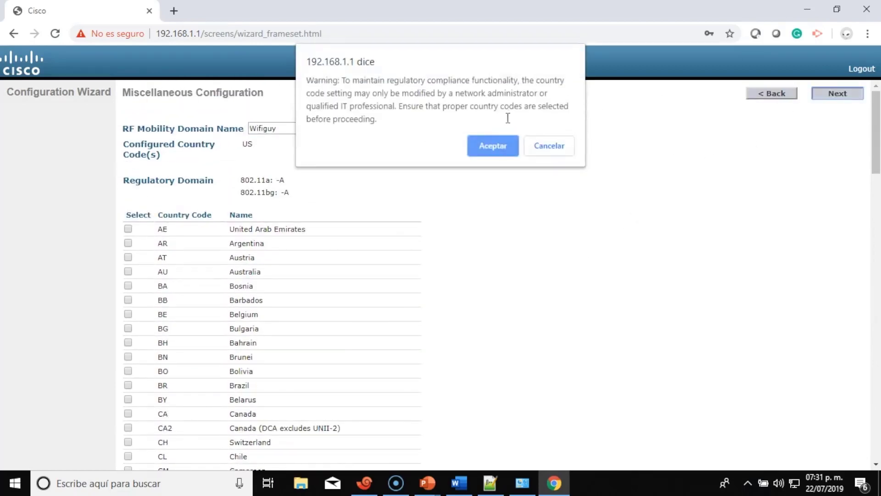
Acknowledge the country-code warning and keep virtual interface IP 1.1.1.1.
click(504, 150)
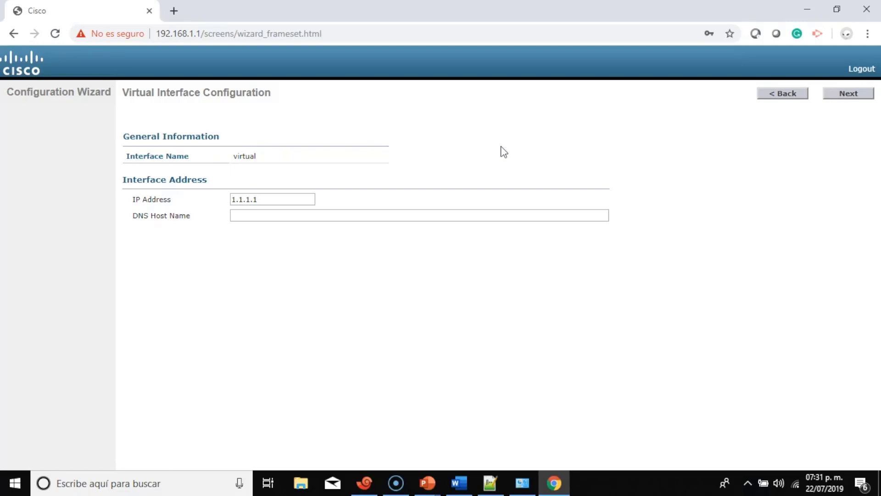
click(850, 93)
Create WLAN 1 with profile name EMPLEADOS and SSID EMPLEADOS CISCO, accepting the WPA2 notice.
click(320, 143)
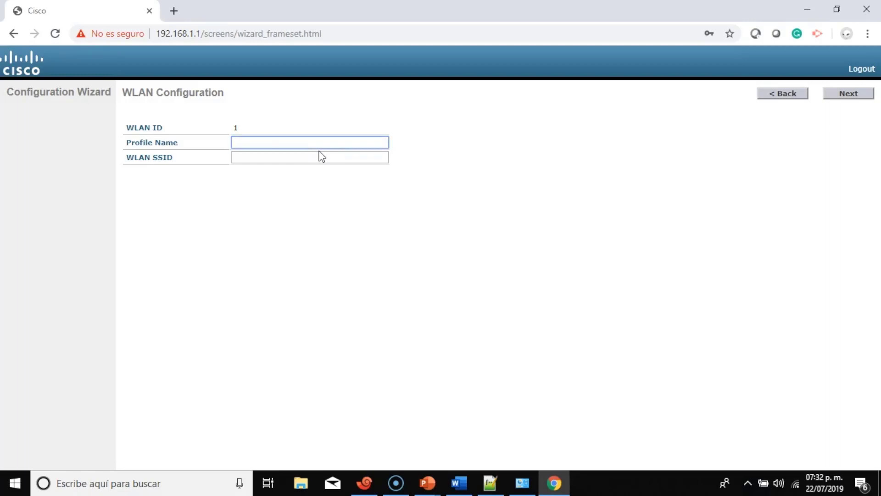
text(EMPLEADOS COS)
key(ctrl+shift+Left)
key(BackSpace)
click(319, 158)
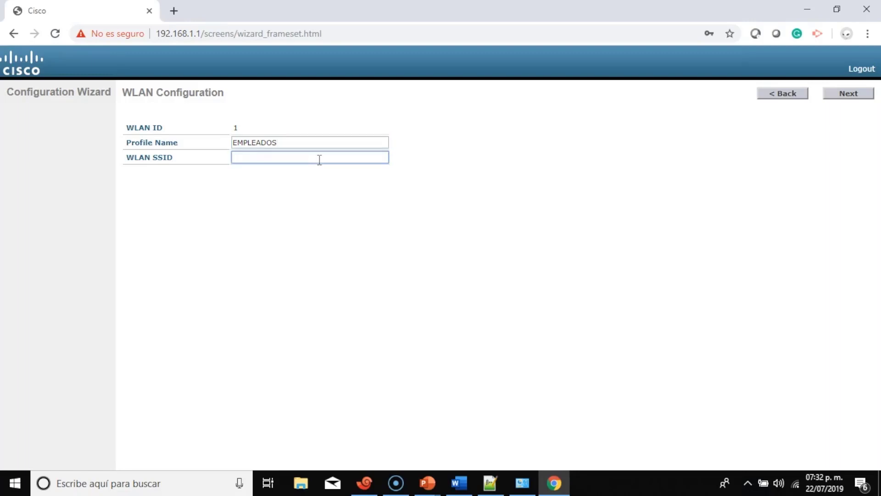
text(EMPLEADOS CISCO)
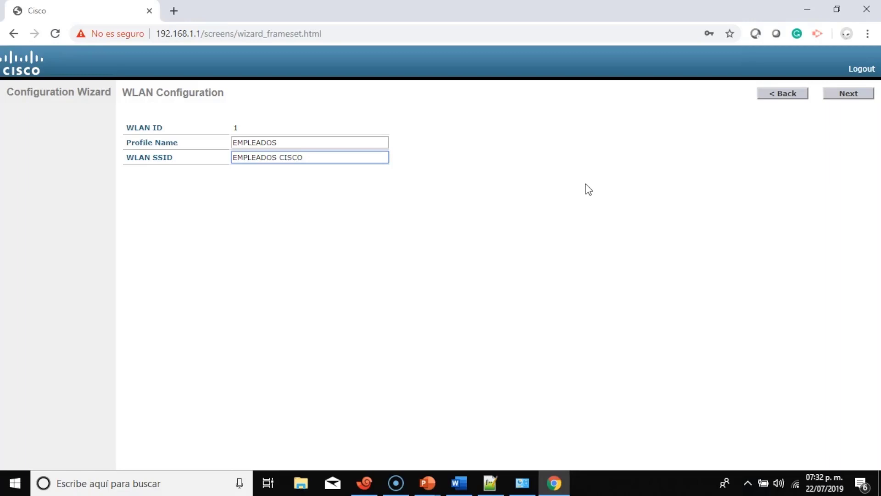
click(850, 97)
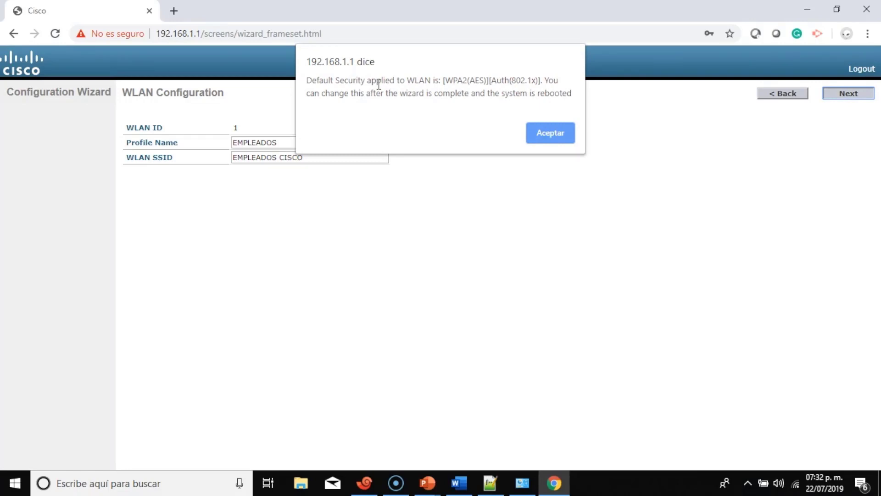
click(550, 133)
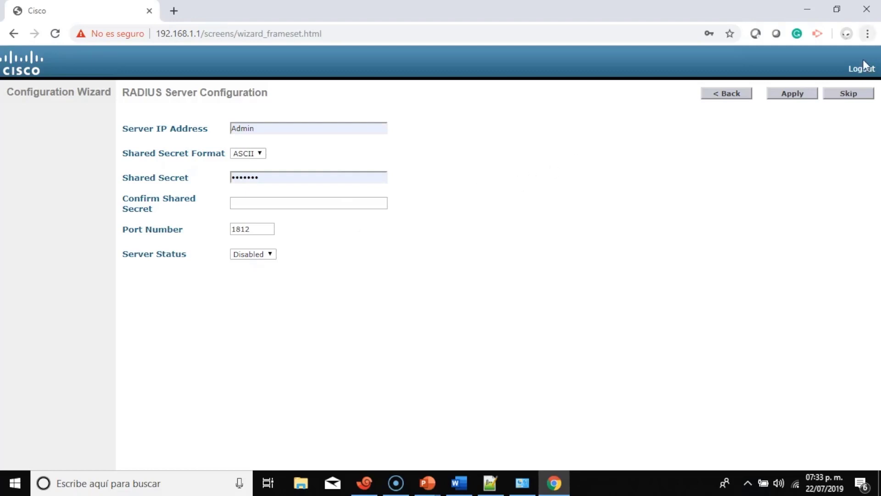
Skip the RADIUS server configuration page of the WLC setup wizard.
click(847, 94)
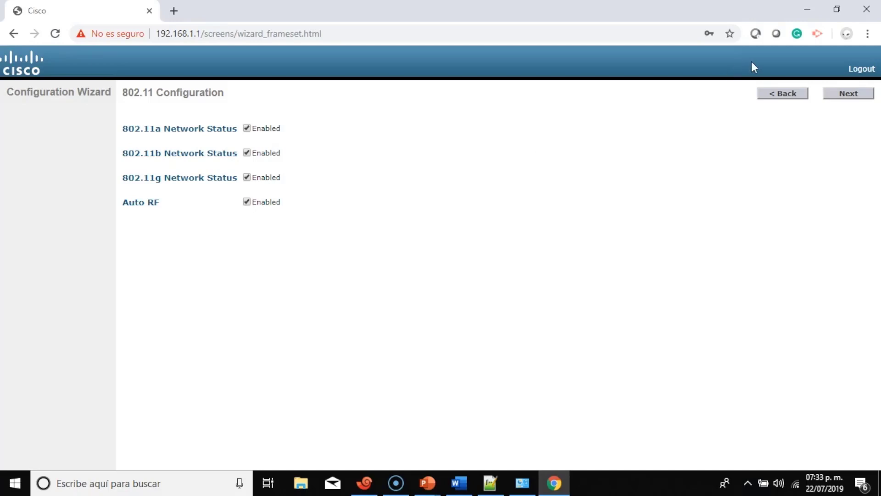
Keep 802.11a/b/g enabled and set the controller clock to hour 19, minutes 33.
click(847, 94)
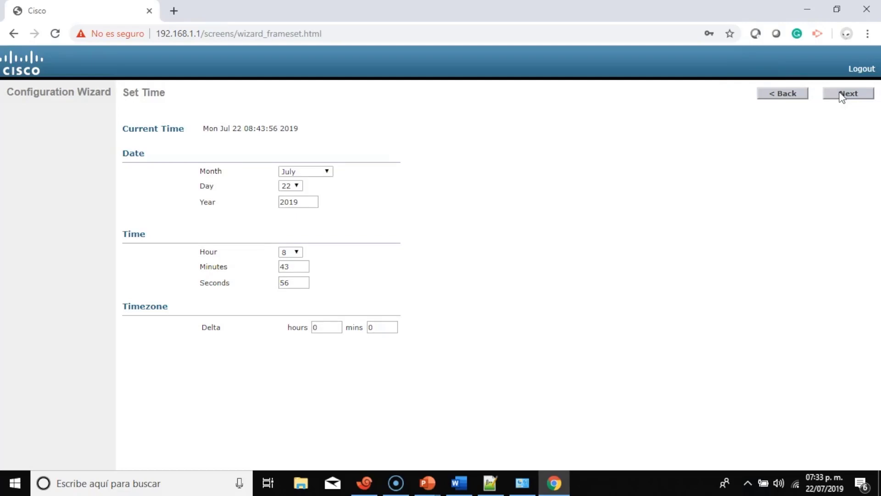
click(296, 252)
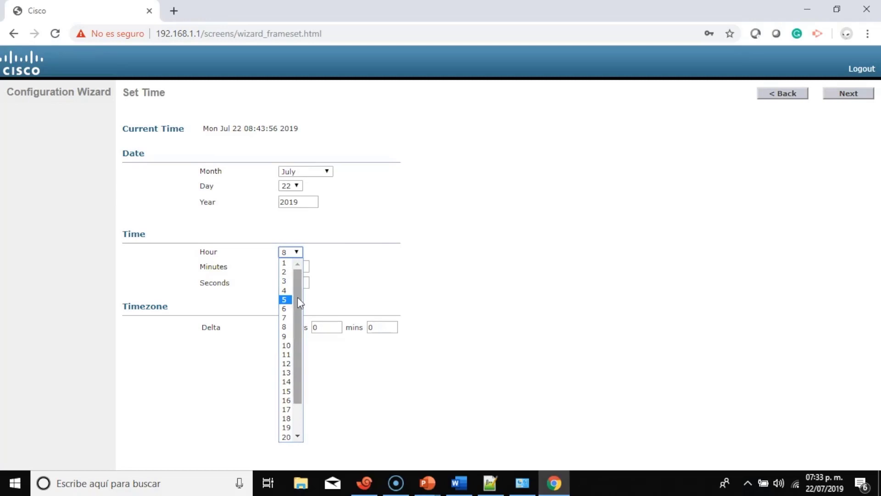
drag(297, 296, 299, 340)
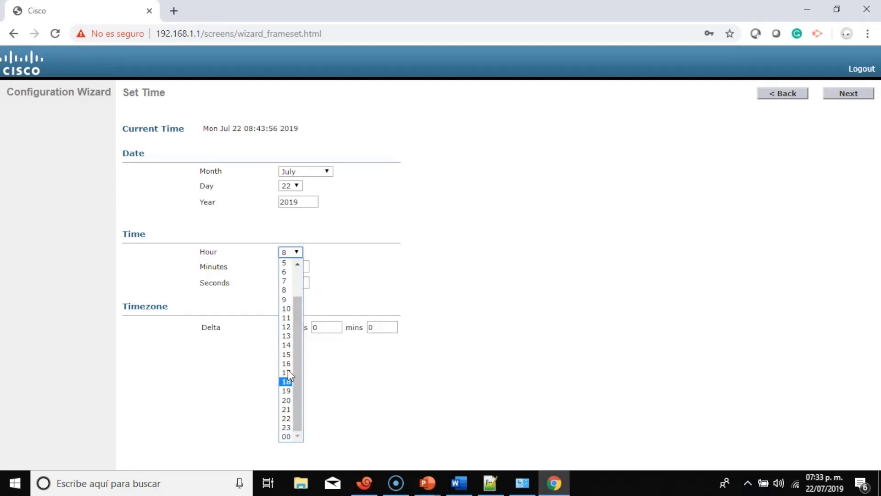
click(288, 391)
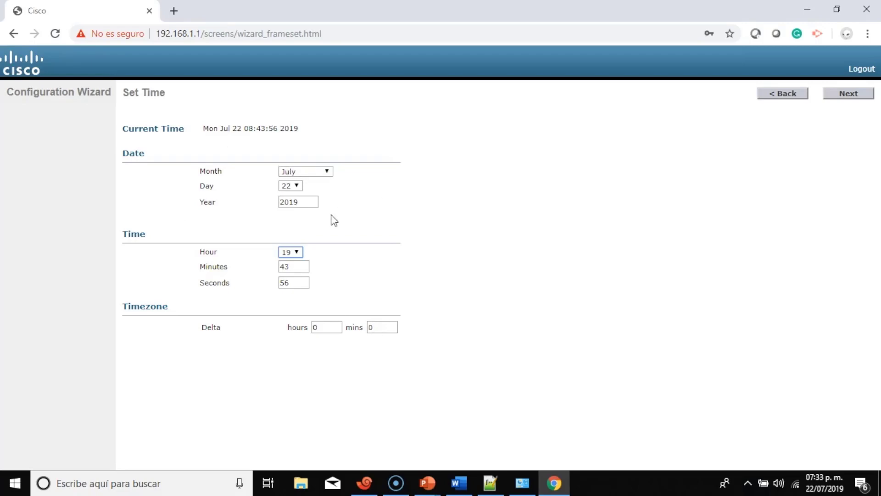
double_click(285, 267)
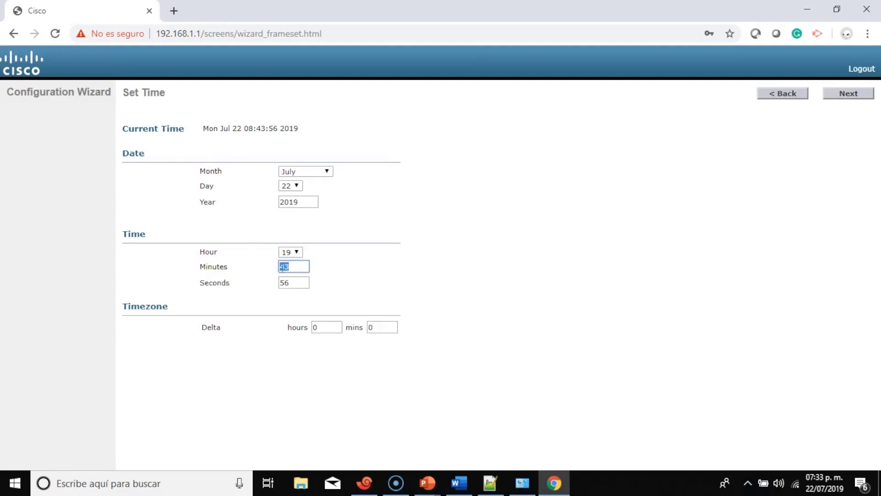
text(33)
click(470, 222)
Finish the wizard, confirm Save and Reboot, and return to the controller console in Xshell.
click(855, 95)
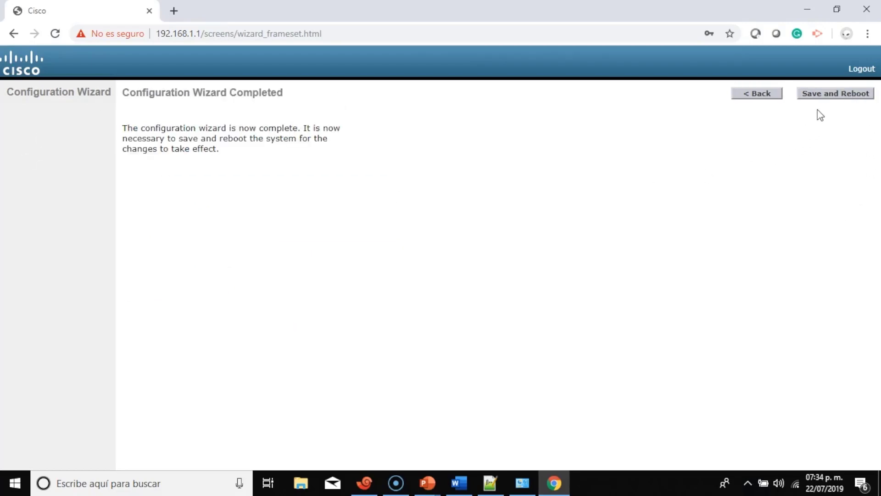
click(826, 96)
click(493, 120)
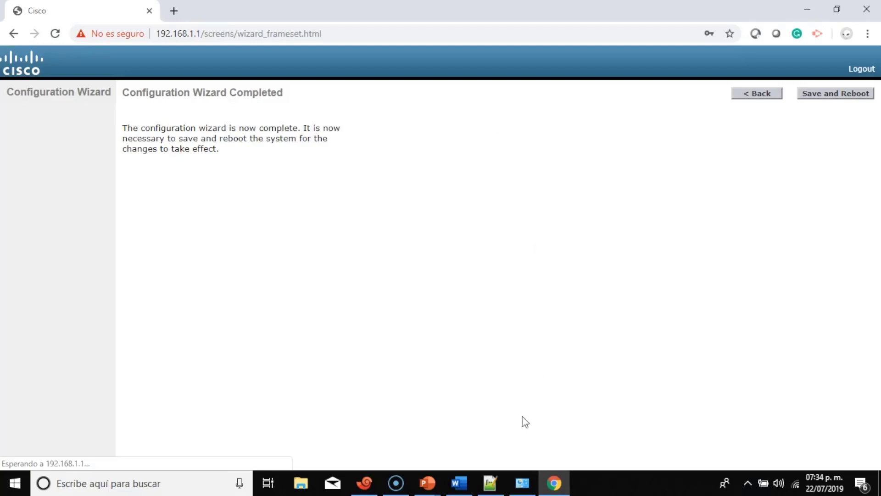
click(359, 488)
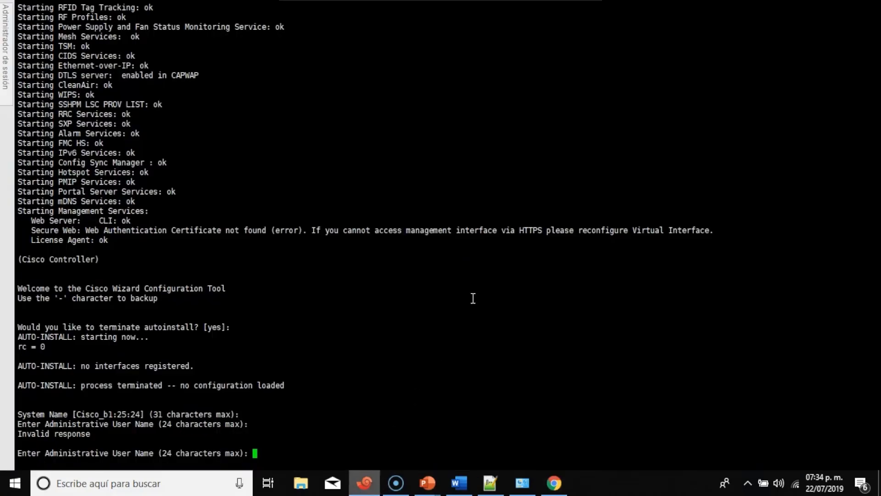
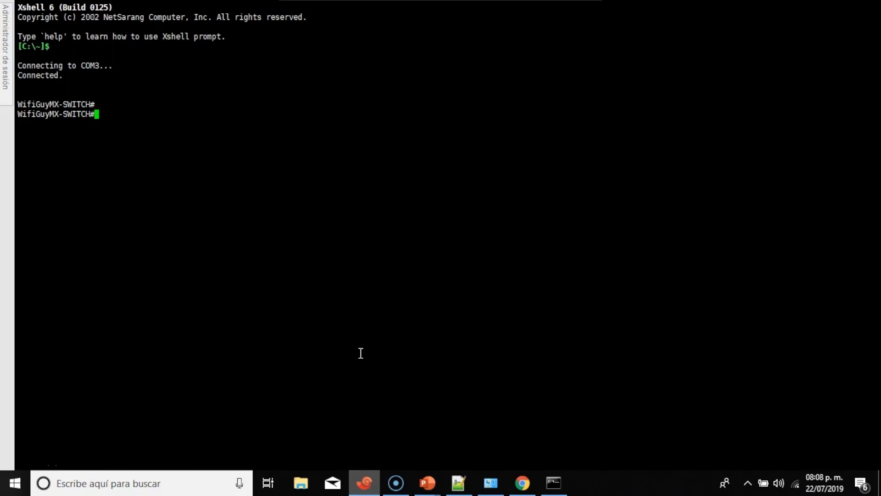
Run show ip inter br on the switch and highlight the Vlan10, Vlan100, Vlan101 and Vlan102 rows.
text(show ip inter br)
key(Return)
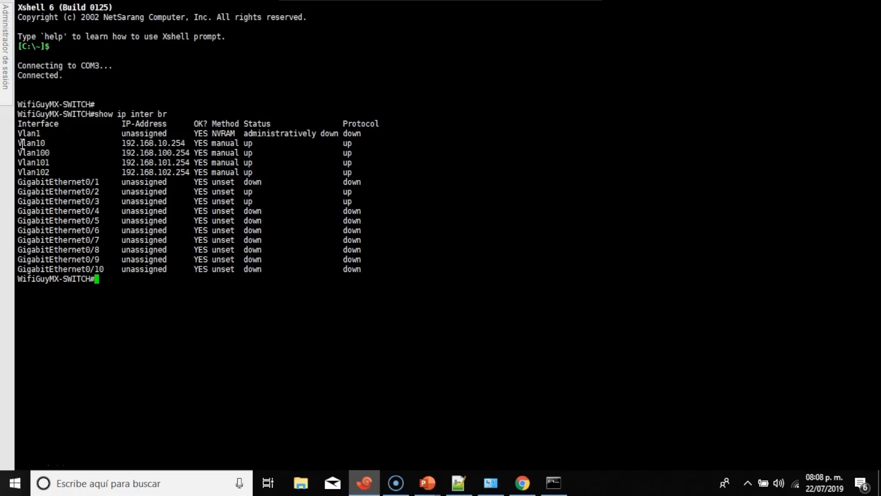
drag(21, 143, 389, 173)
click(467, 304)
In the access point's Notepad++ log, highlight the hostname, no-IP discovery error and DHCP-6-ADDRESS_ASSIGN lines.
click(459, 482)
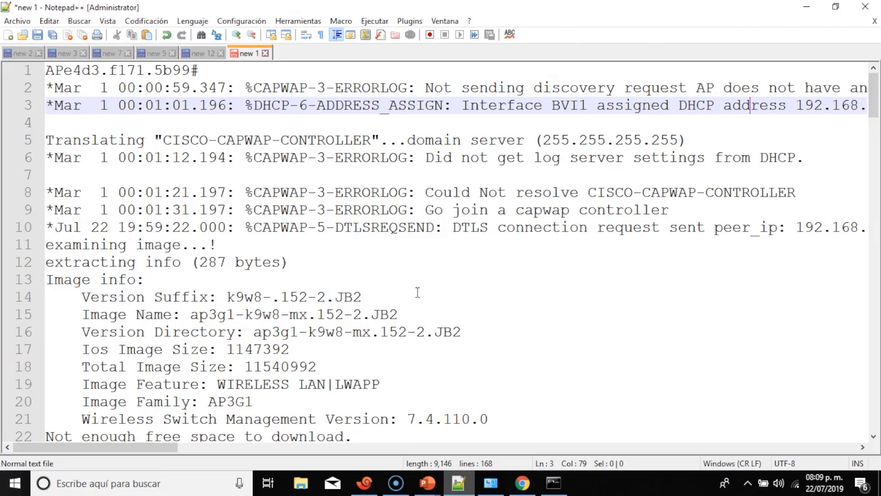
scroll(421, 205, down, 1)
scroll(420, 204, down, 3)
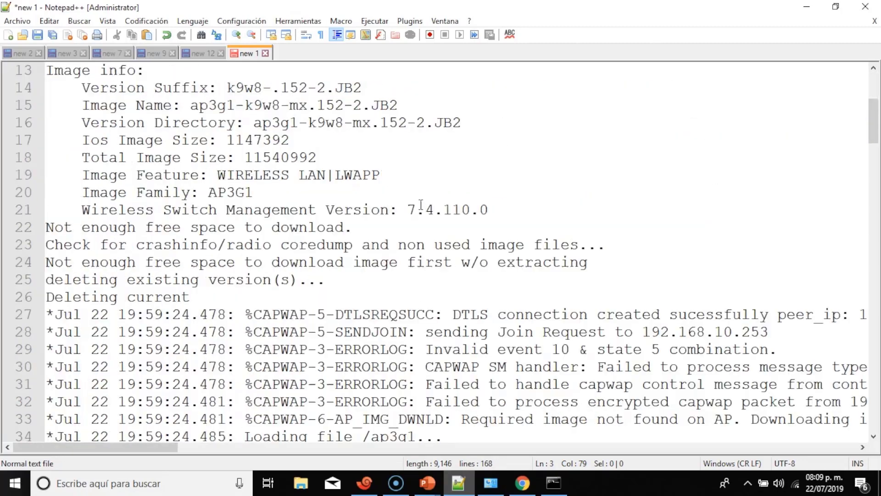
scroll(421, 204, up, 5)
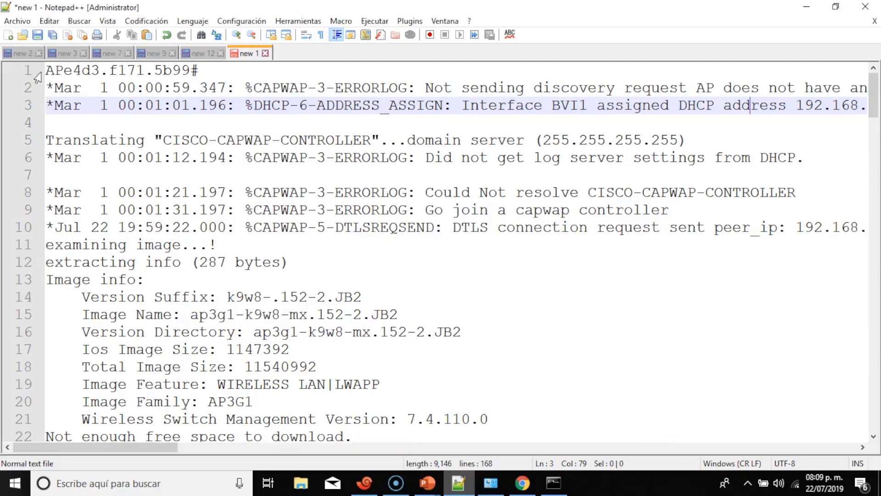
drag(46, 70, 144, 70)
click(281, 93)
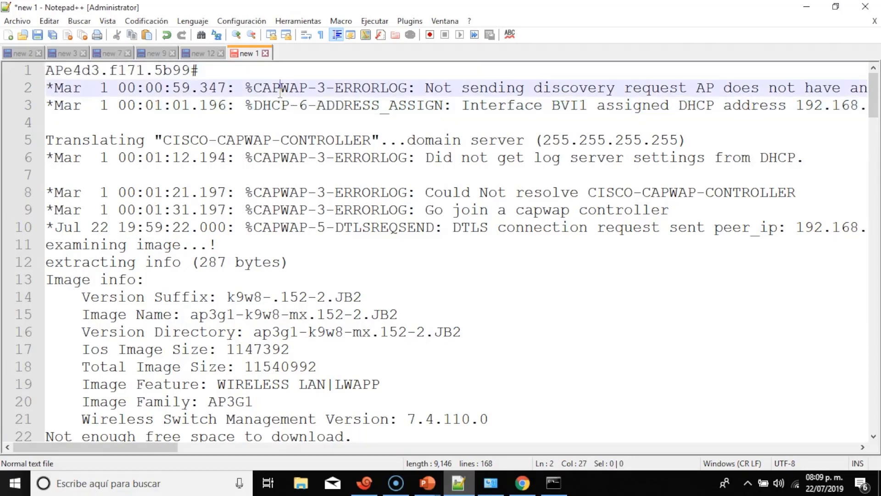
drag(425, 88, 731, 96)
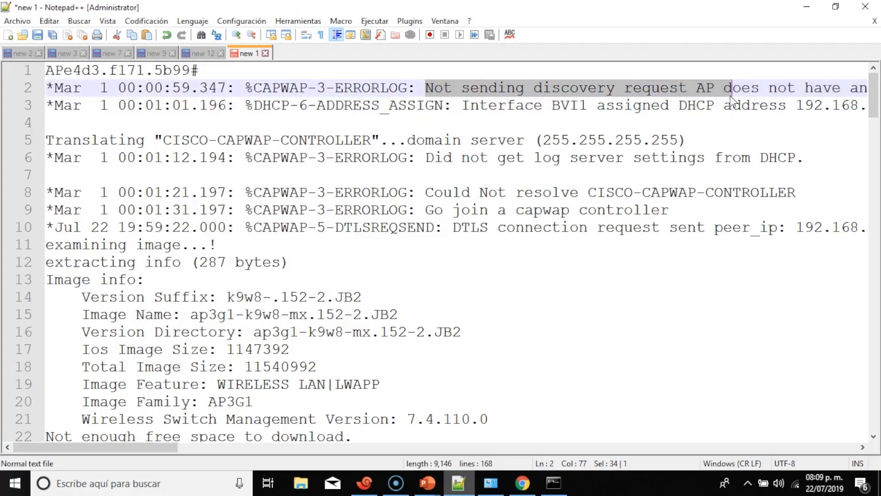
drag(859, 446, 858, 446)
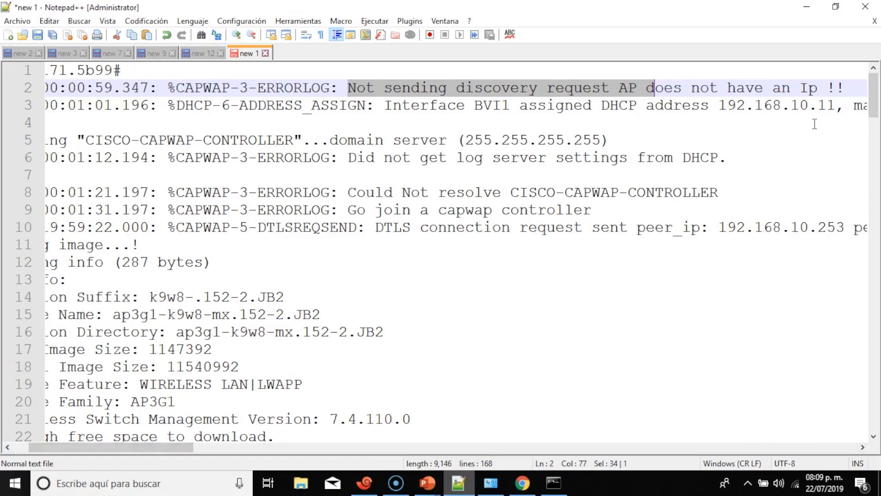
drag(176, 108, 368, 113)
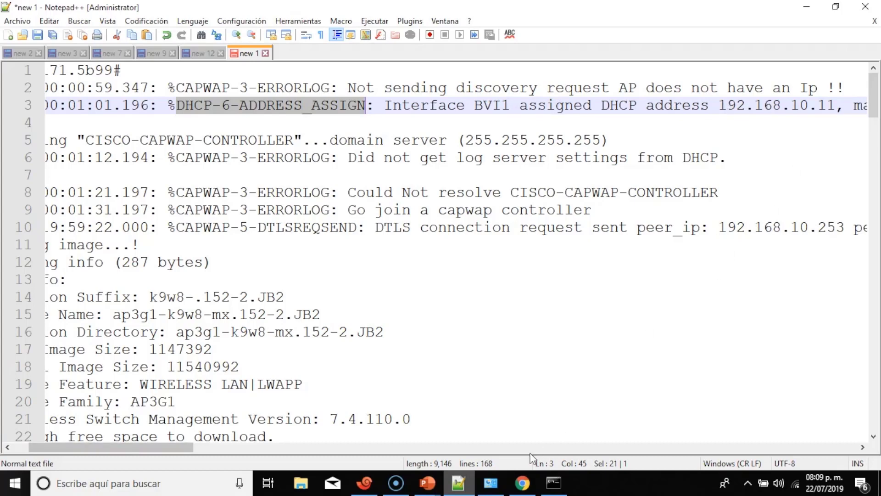
drag(178, 445, 261, 448)
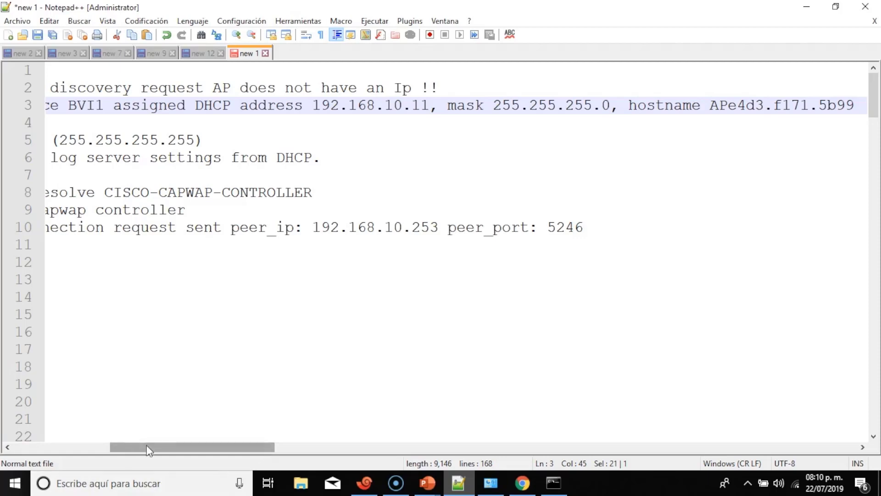
drag(147, 444, 54, 445)
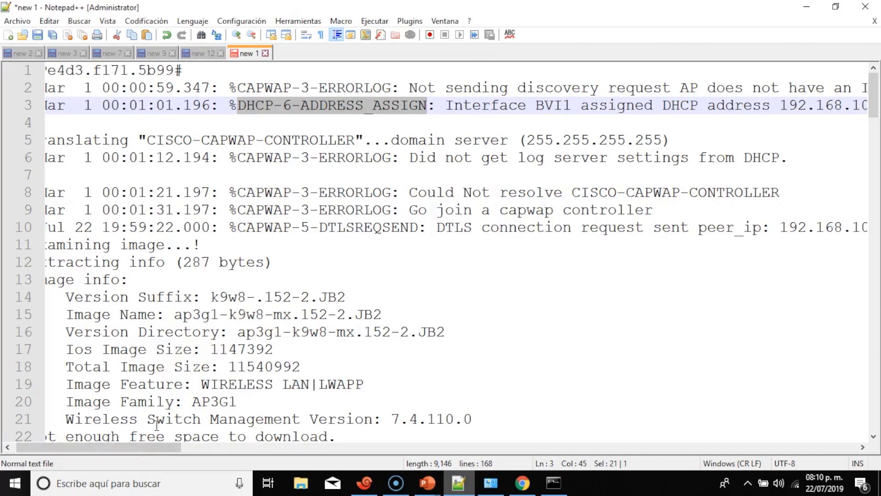
drag(156, 444, 106, 447)
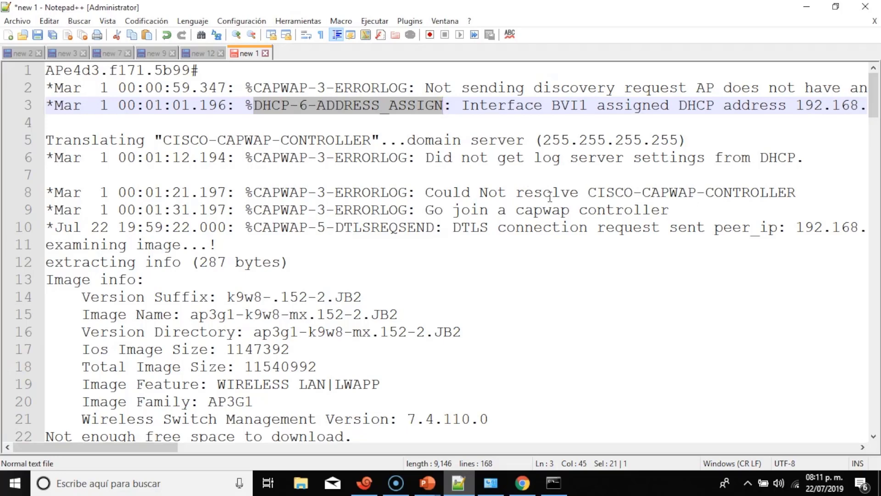
scroll(550, 196, down, 1)
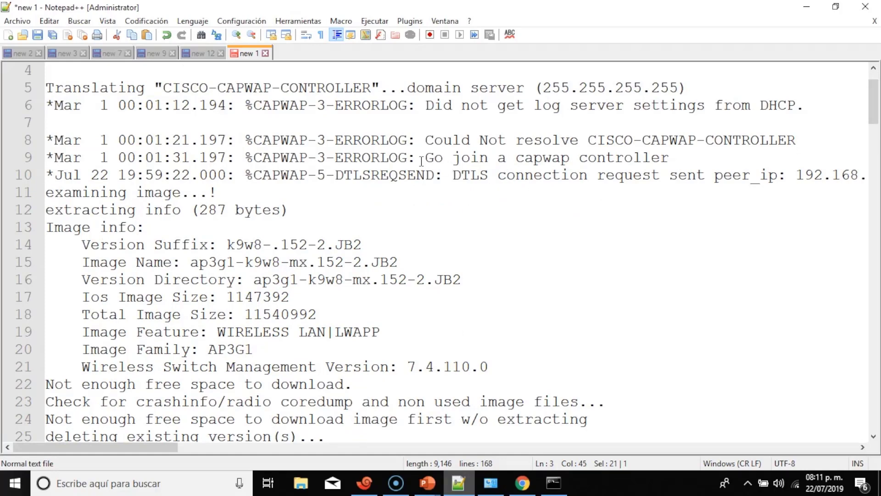
drag(424, 157, 671, 157)
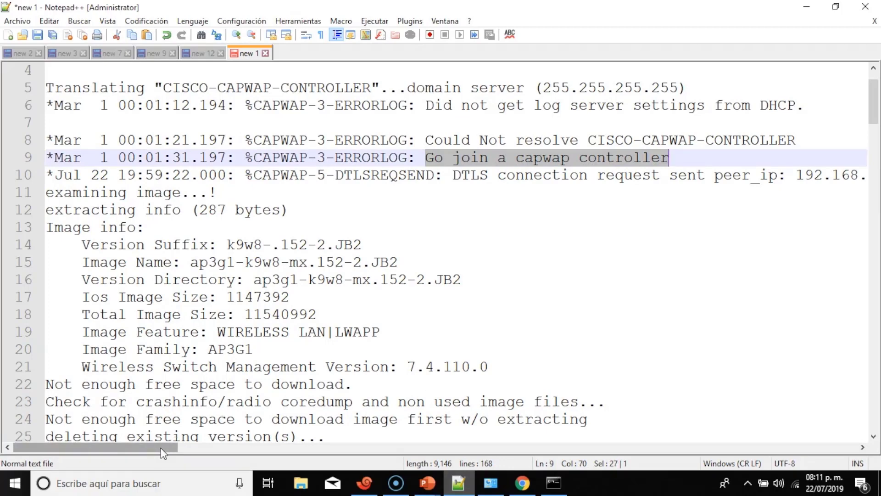
drag(160, 448, 207, 450)
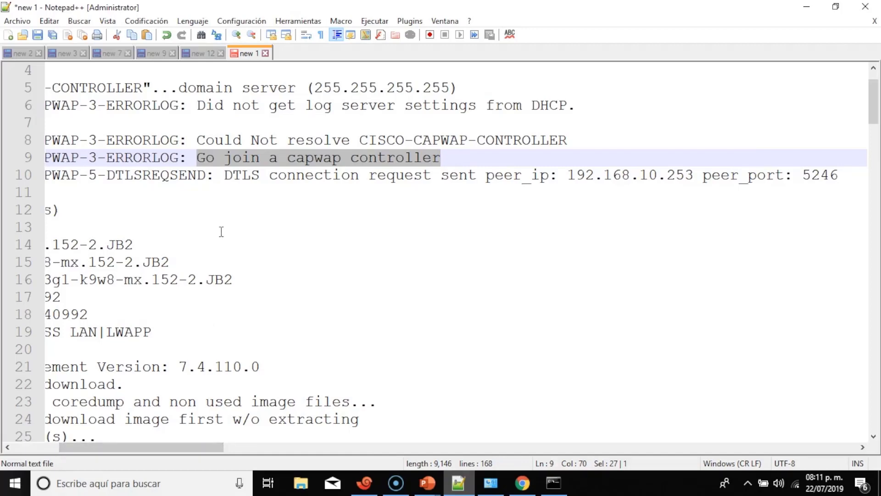
drag(224, 174, 693, 182)
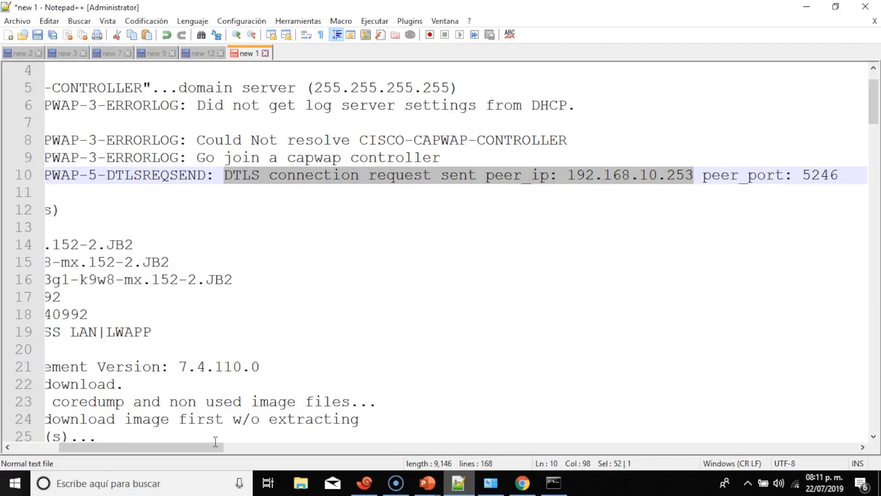
drag(211, 447, 128, 452)
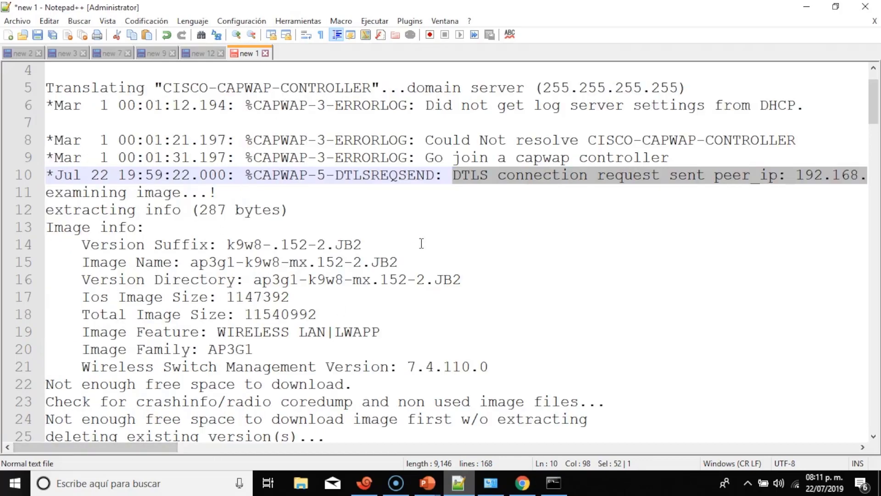
drag(158, 446, 230, 446)
double_click(670, 177)
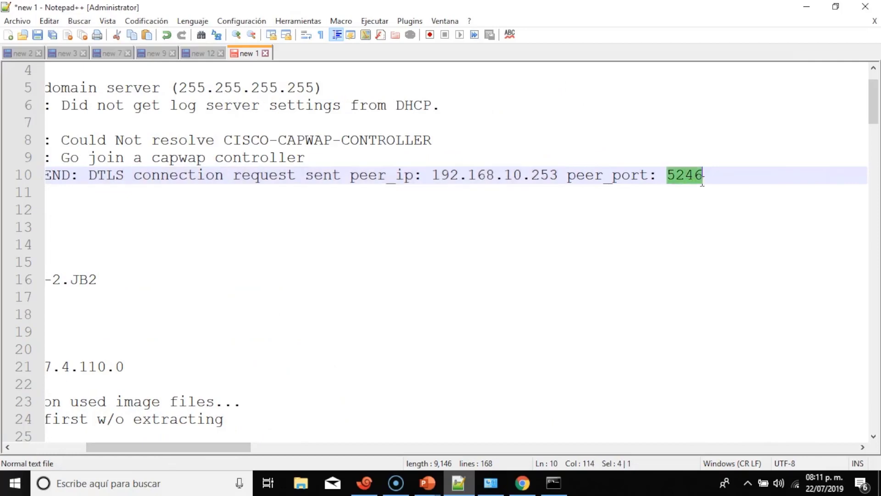
click(562, 262)
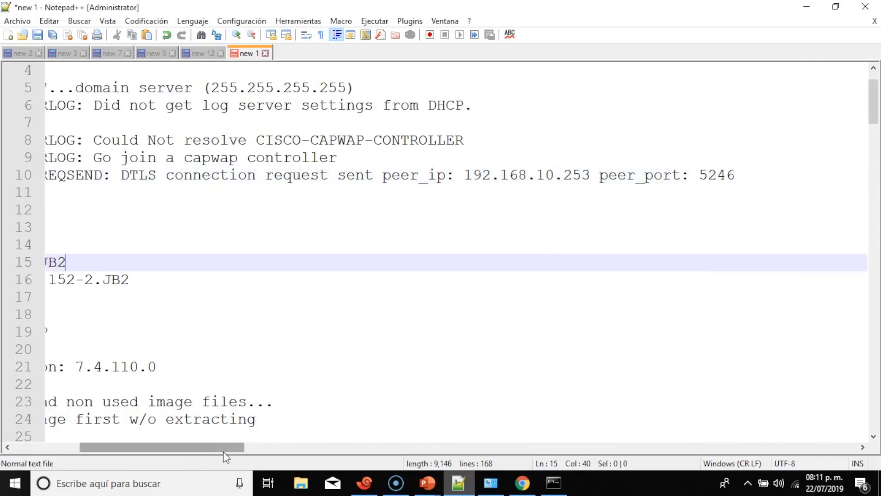
drag(223, 451, 78, 452)
scroll(449, 279, down, 1)
scroll(450, 279, down, 4)
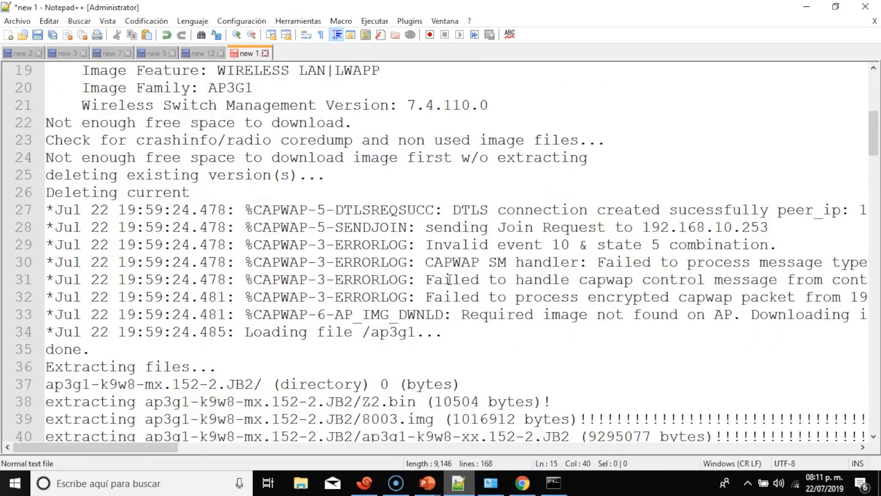
scroll(450, 279, down, 1)
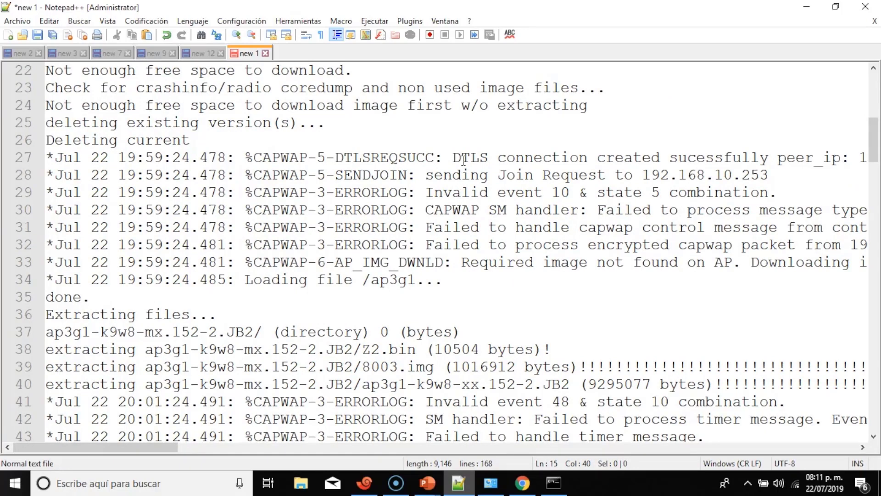
scroll(464, 160, down, 2)
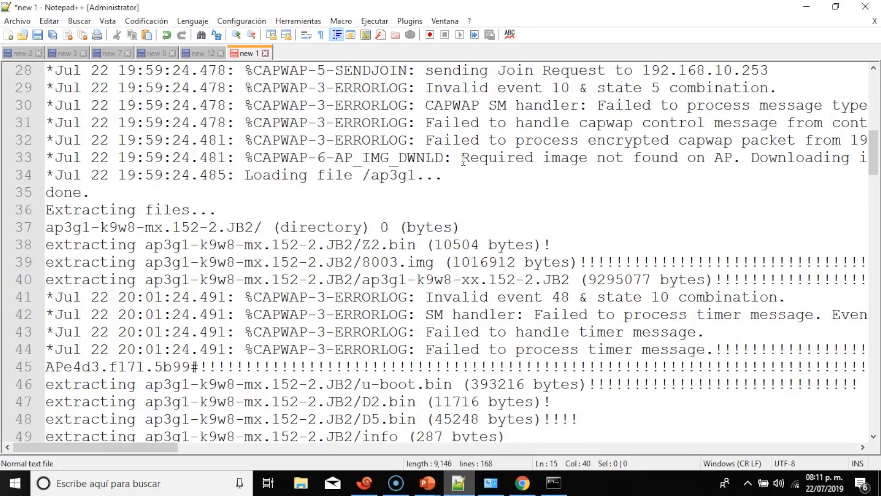
drag(463, 159, 865, 158)
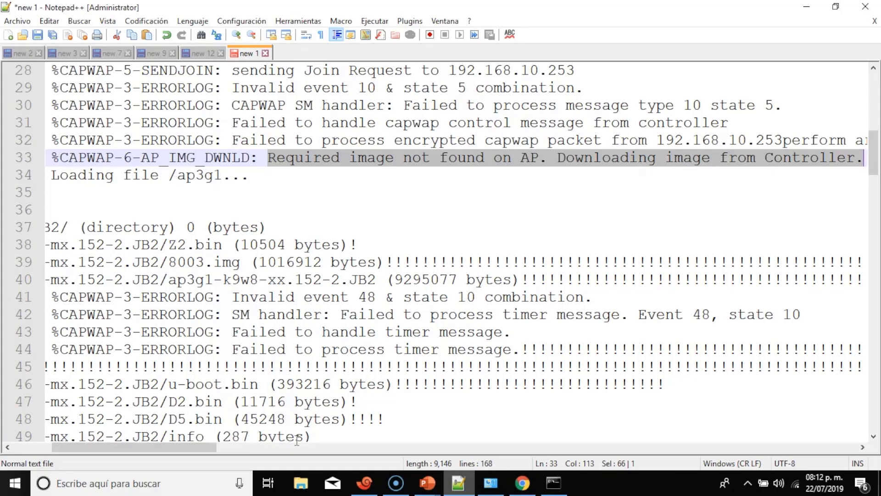
drag(205, 448, 94, 447)
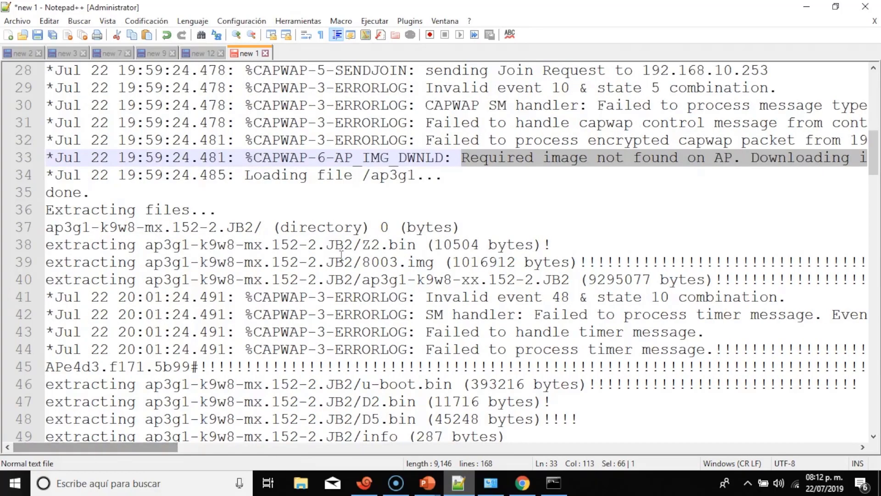
scroll(341, 256, down, 2)
scroll(341, 255, down, 1)
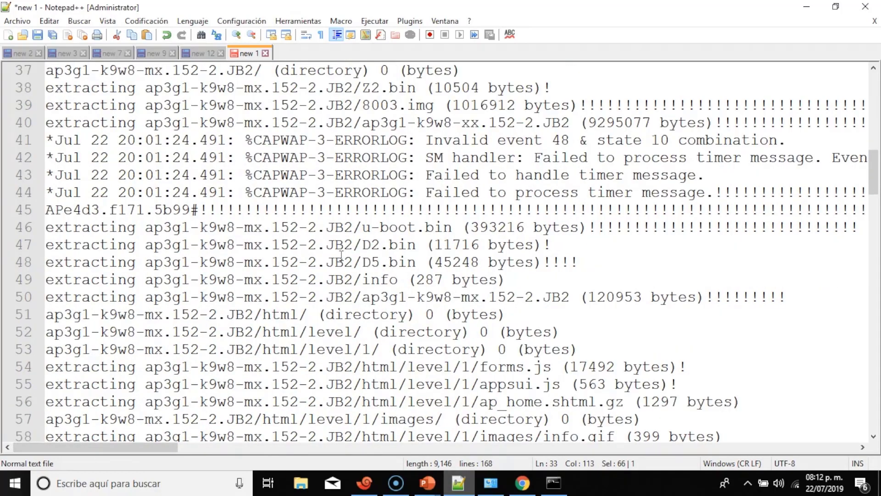
scroll(341, 255, down, 6)
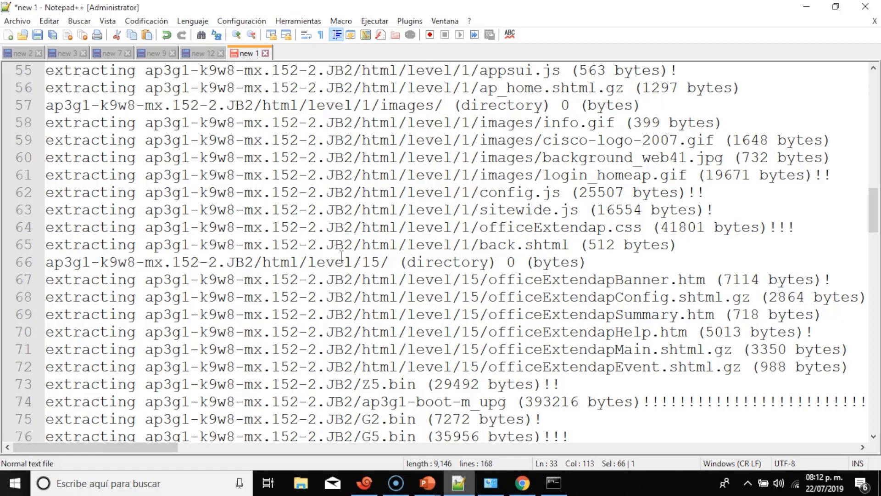
Highlight management version 7.4.110.0 on line 21 of the boot log, then minimize Notepad++.
scroll(303, 178, down, 12)
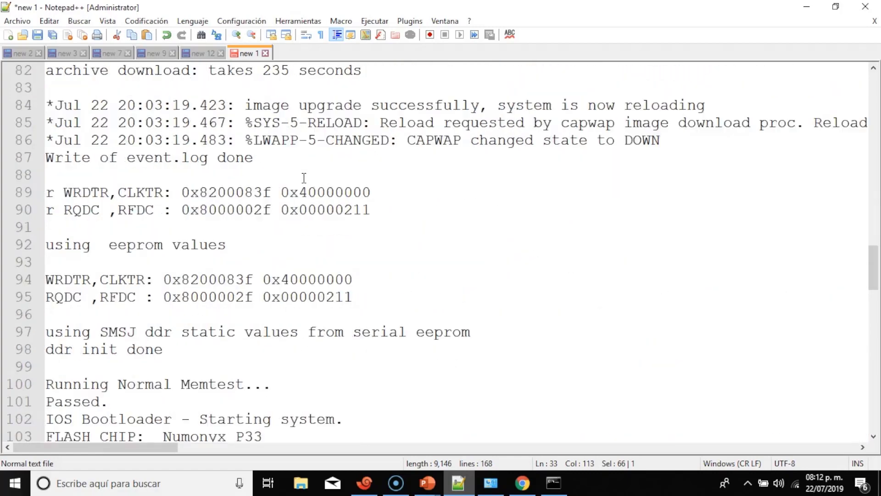
scroll(304, 178, down, 12)
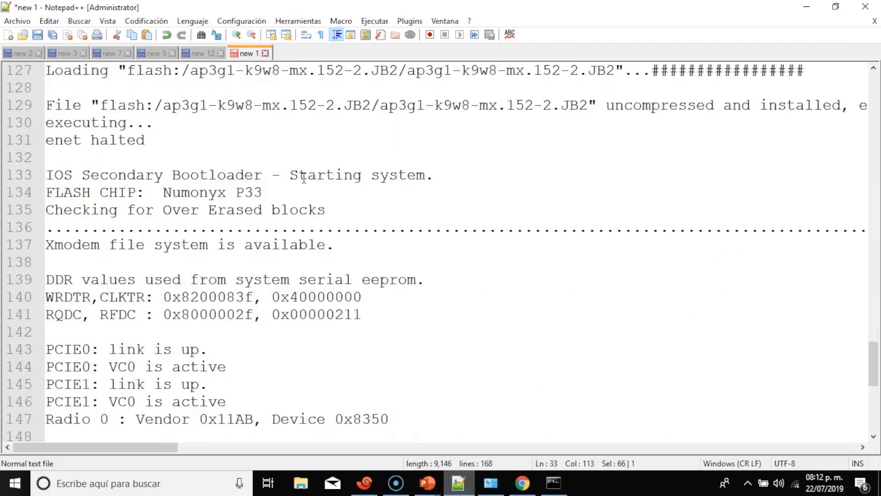
scroll(304, 178, down, 7)
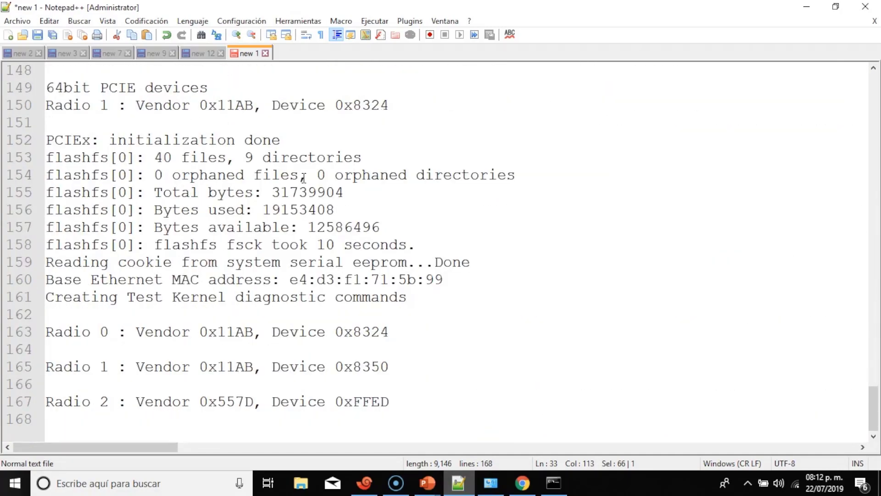
scroll(304, 178, up, 10)
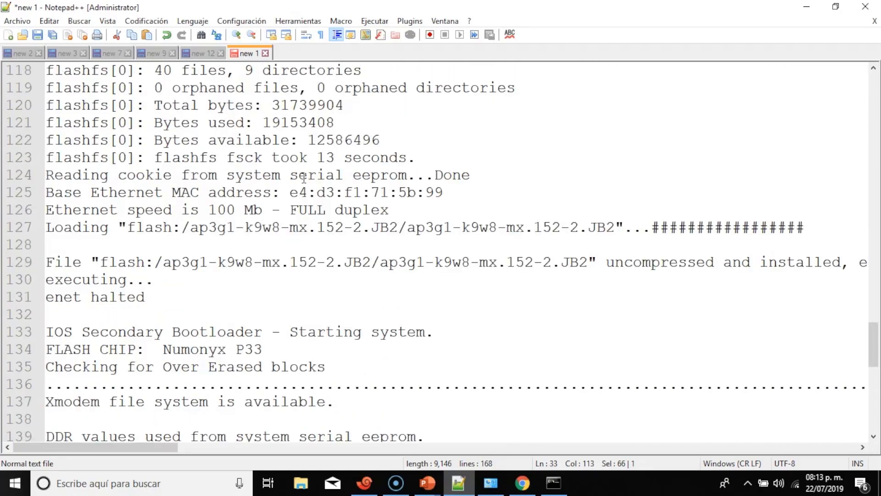
scroll(303, 178, up, 12)
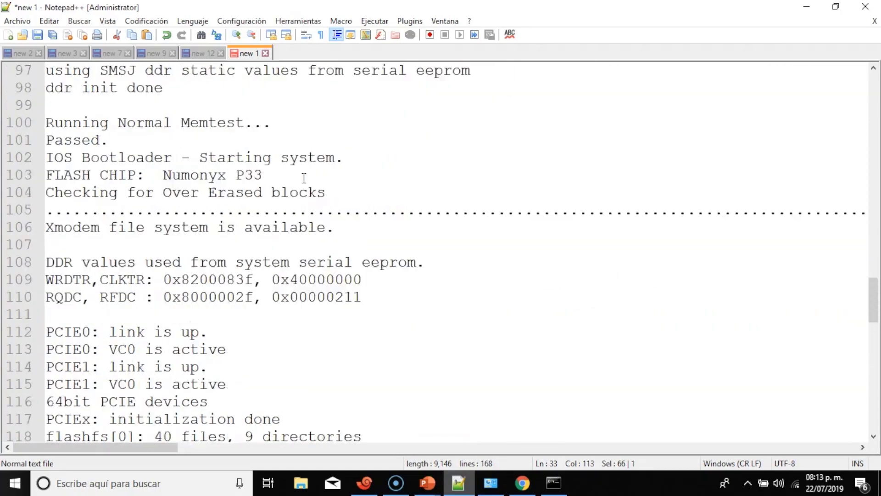
scroll(303, 178, up, 9)
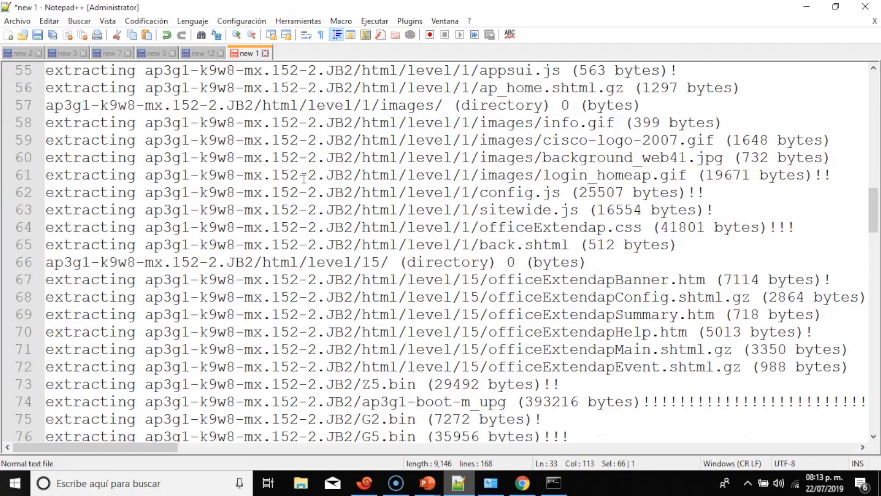
scroll(303, 177, down, 7)
scroll(303, 177, down, 7)
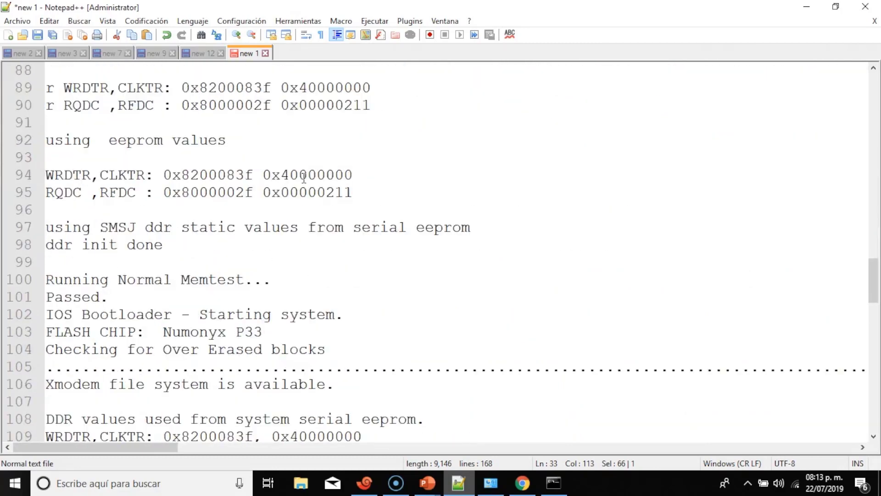
scroll(303, 178, up, 10)
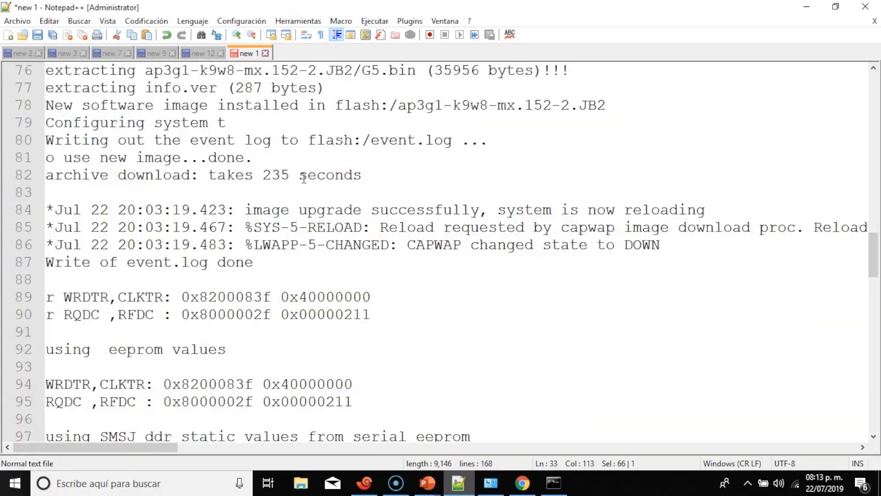
scroll(303, 177, up, 11)
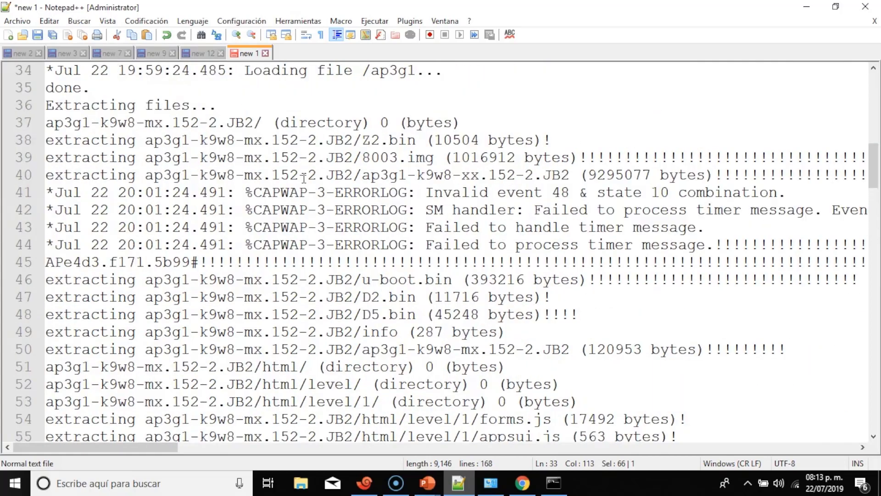
scroll(304, 177, up, 7)
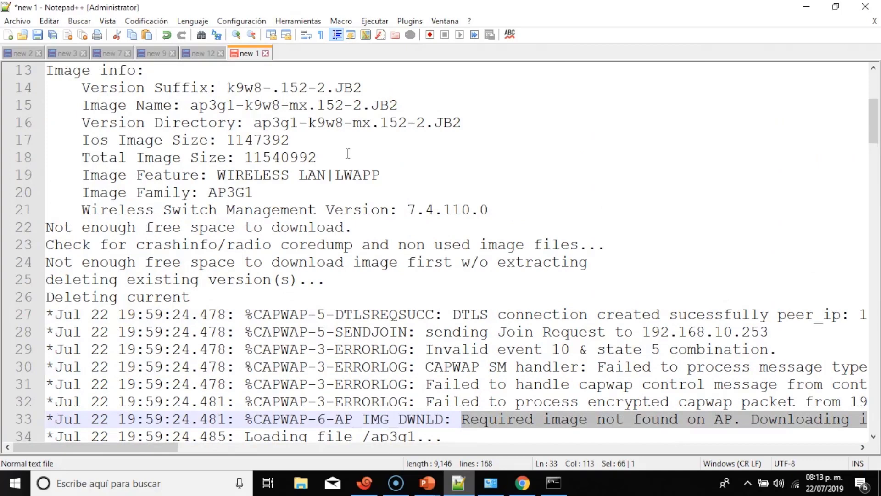
drag(397, 207, 491, 205)
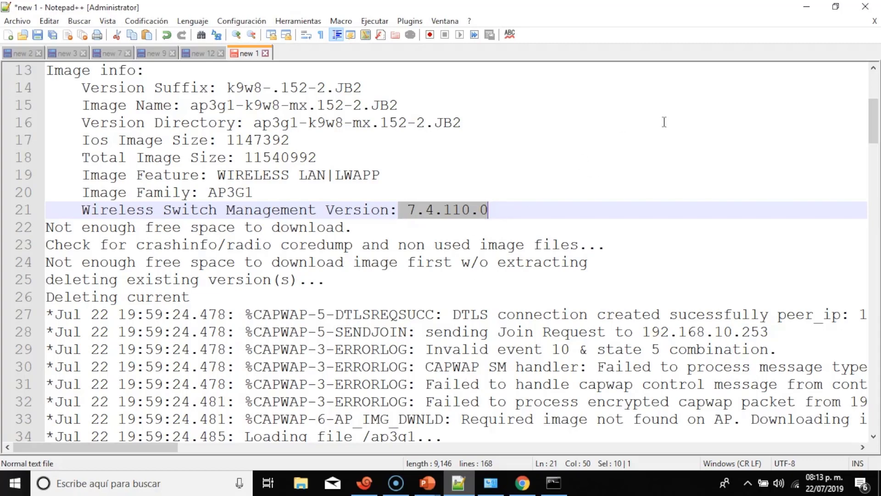
click(806, 7)
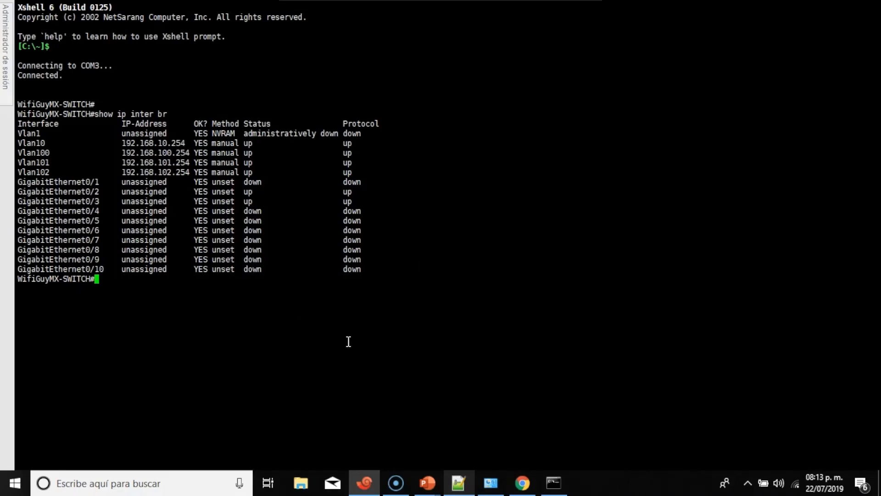
In Chrome, browse to 192.168.1.1 and retry after the connection is refused.
click(522, 483)
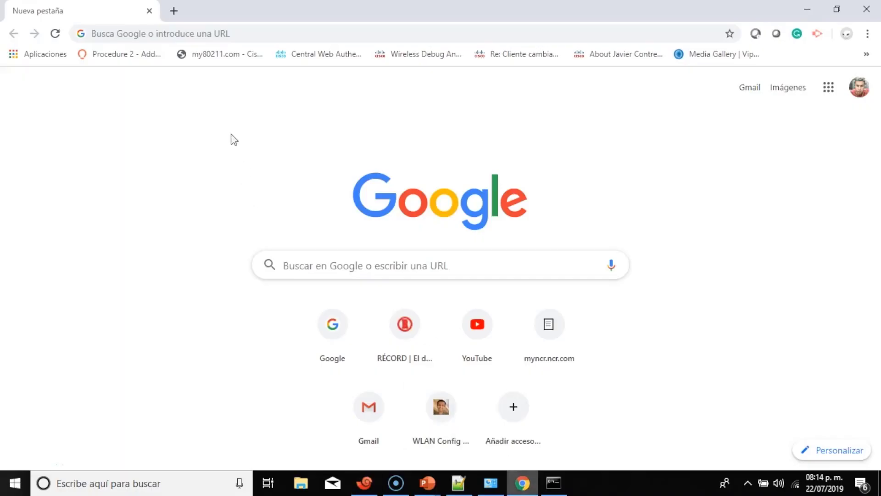
click(166, 35)
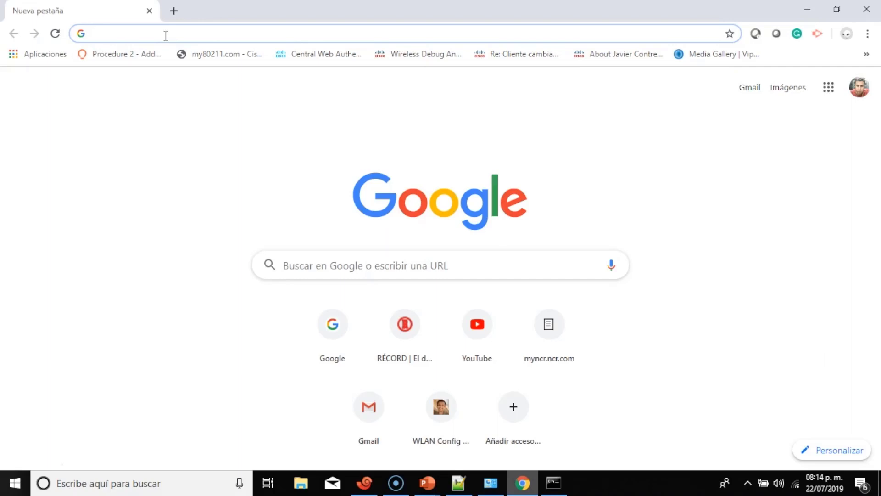
click(165, 35)
text(192.168.1.1)
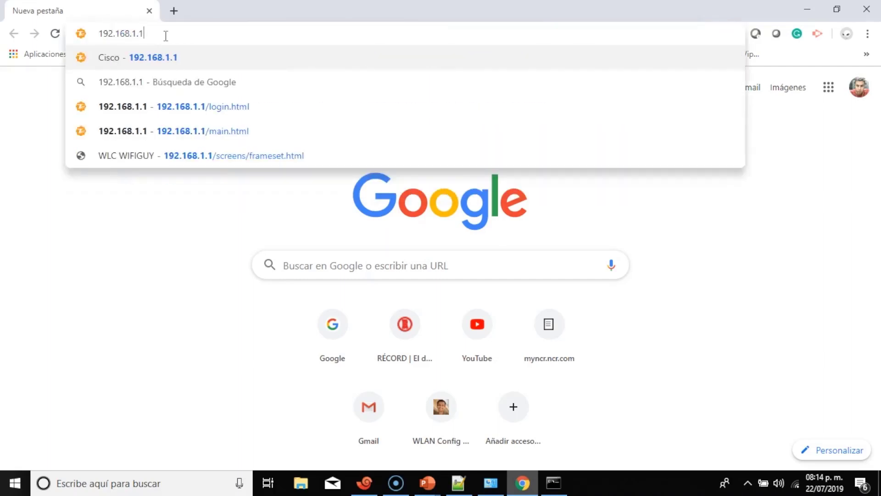
key(Return)
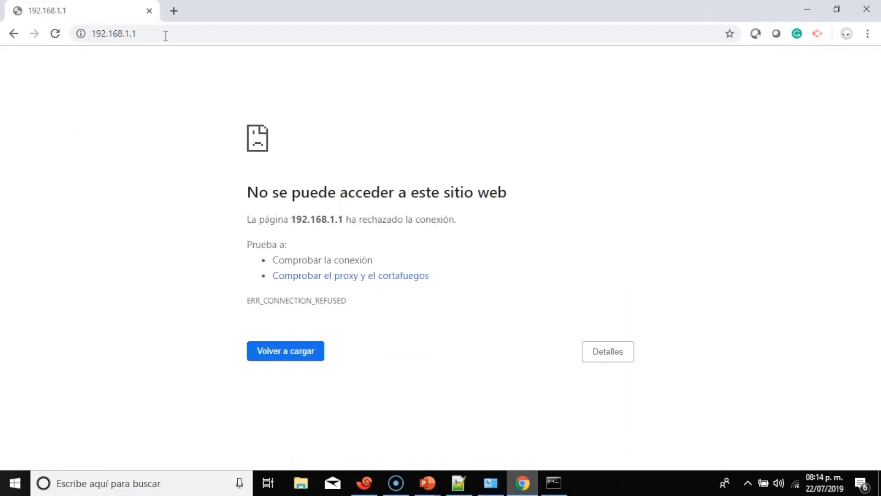
key(F5)
click(166, 35)
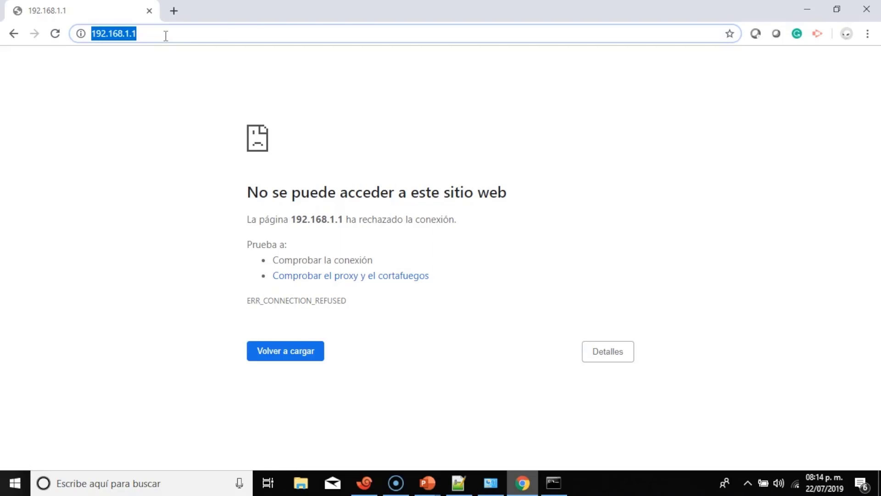
text(ht)
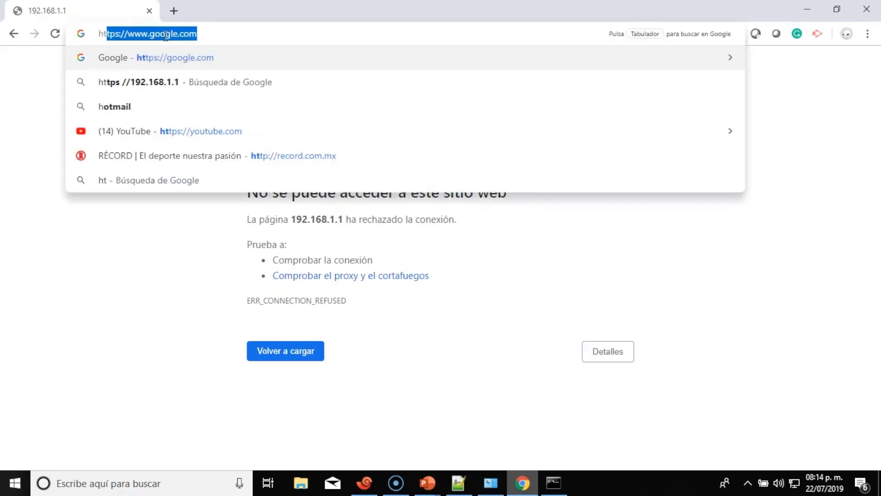
text(tps)
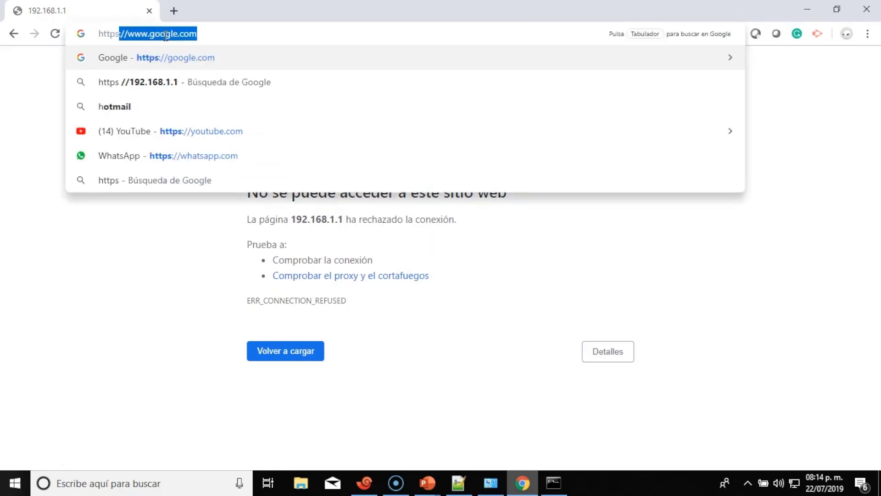
text(://)
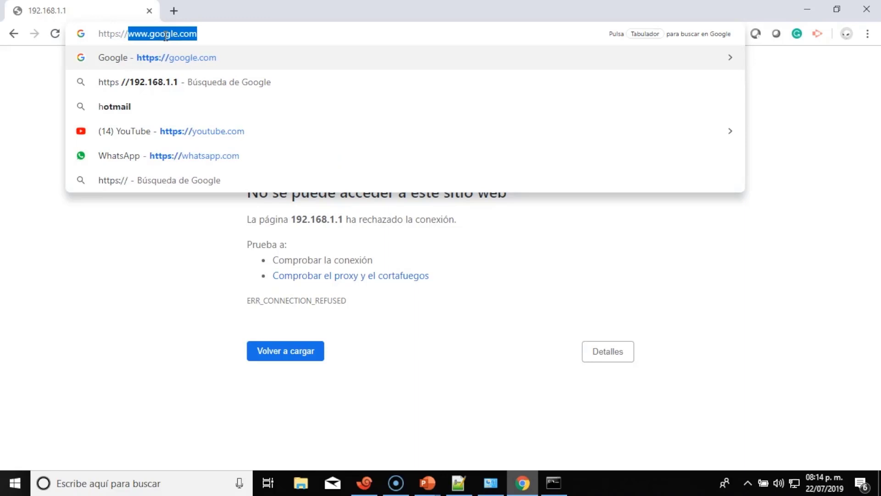
text(192)
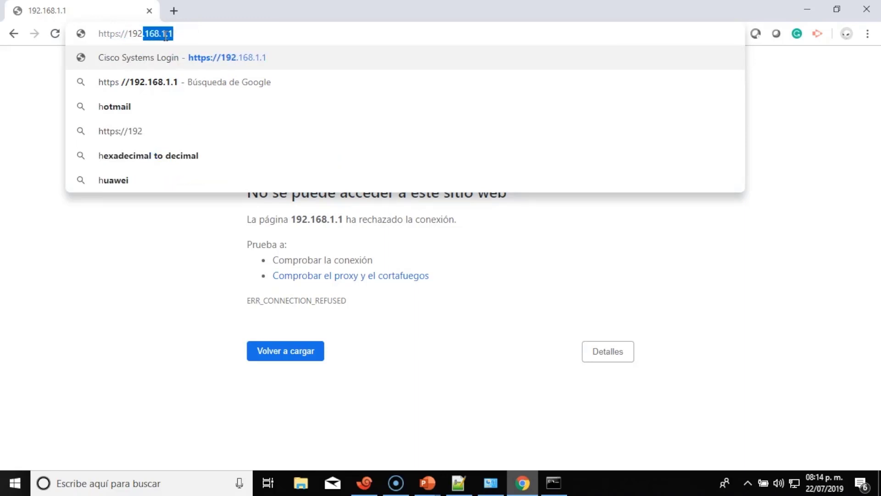
text(.168)
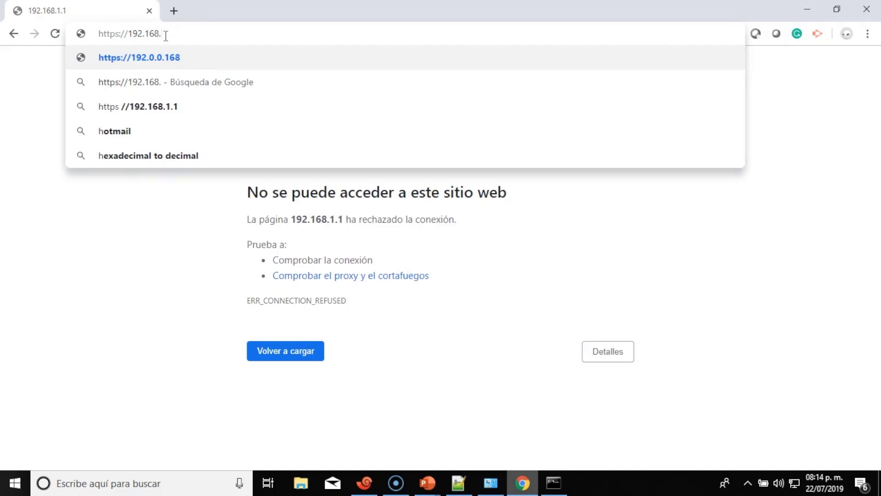
text(.1.1)
key(Return)
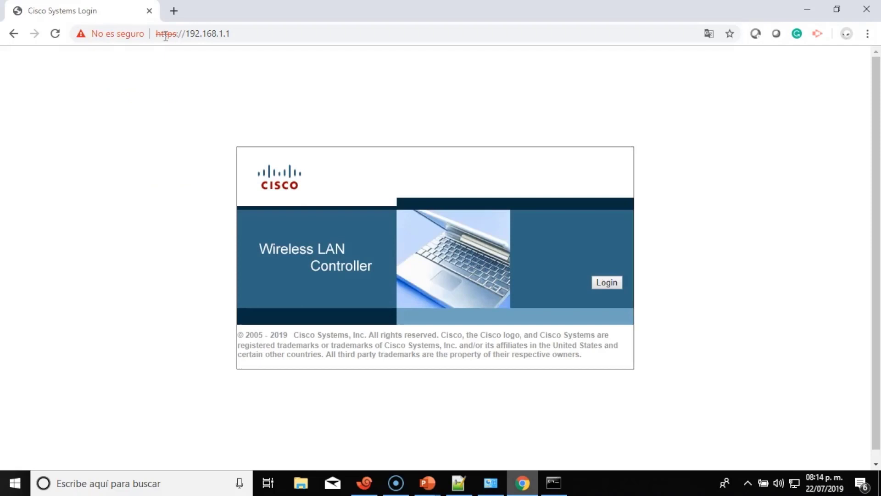
Log in and review the Monitor Summary, pointing out the 802.11a/n radio counts and the down radio.
click(608, 282)
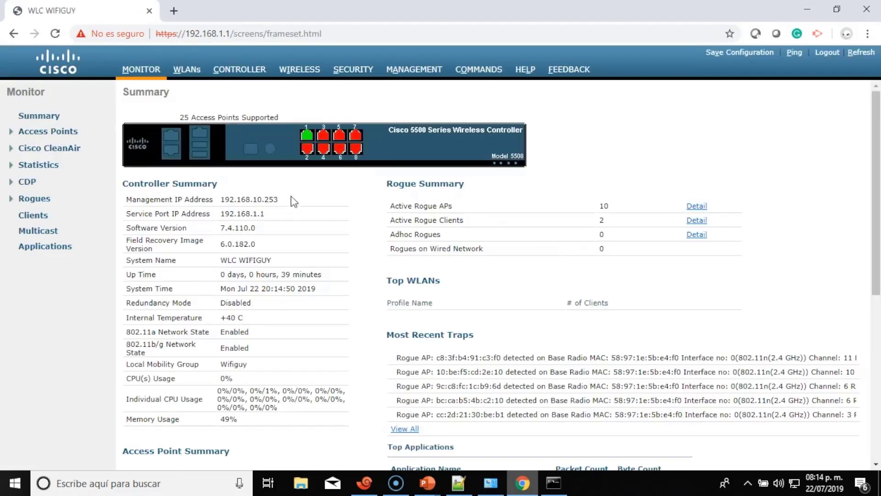
scroll(320, 181, down, 4)
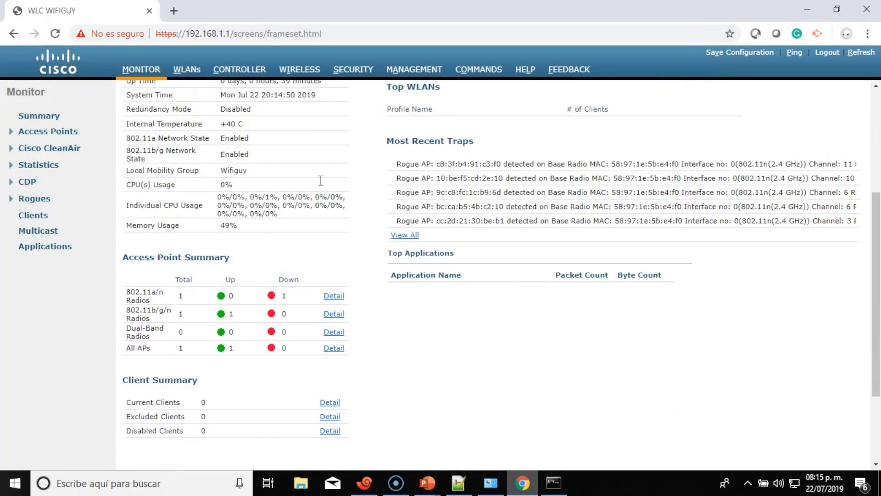
drag(171, 300, 241, 297)
click(297, 295)
scroll(296, 295, up, 3)
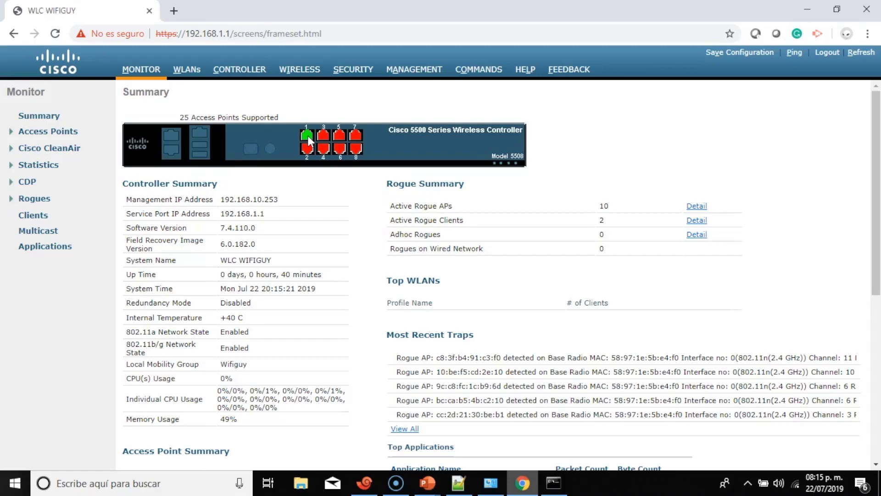
Go to Controller > Interfaces and start a New interface.
click(235, 71)
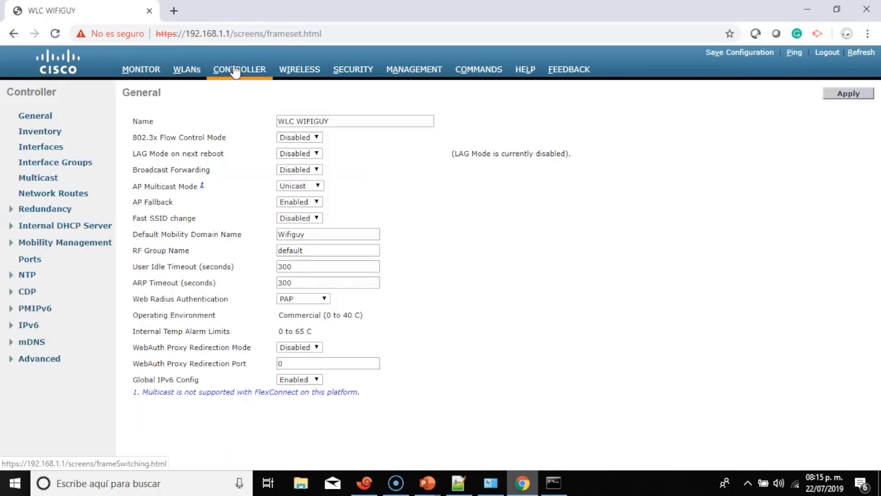
click(55, 147)
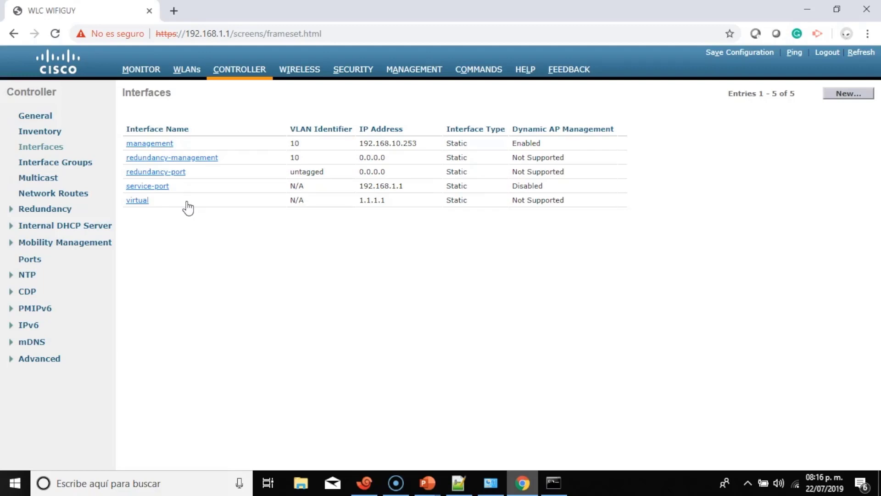
click(848, 94)
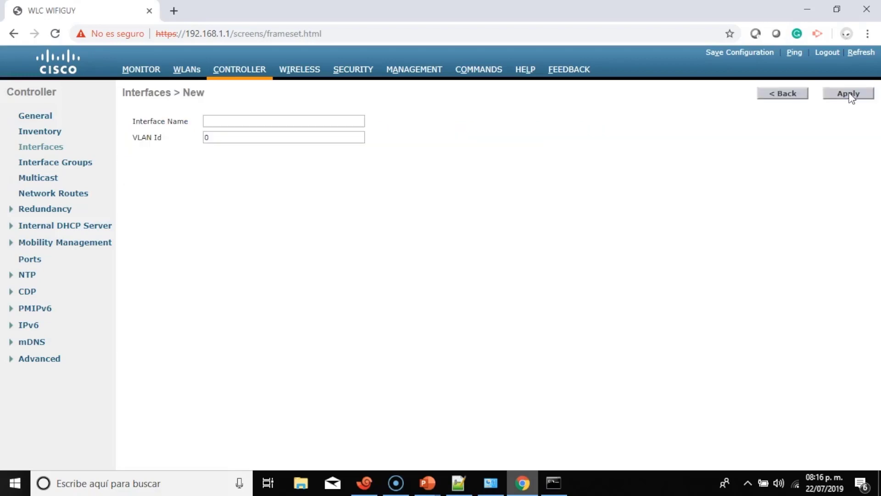
Create interface Empleados on VLAN Id 100.
click(279, 121)
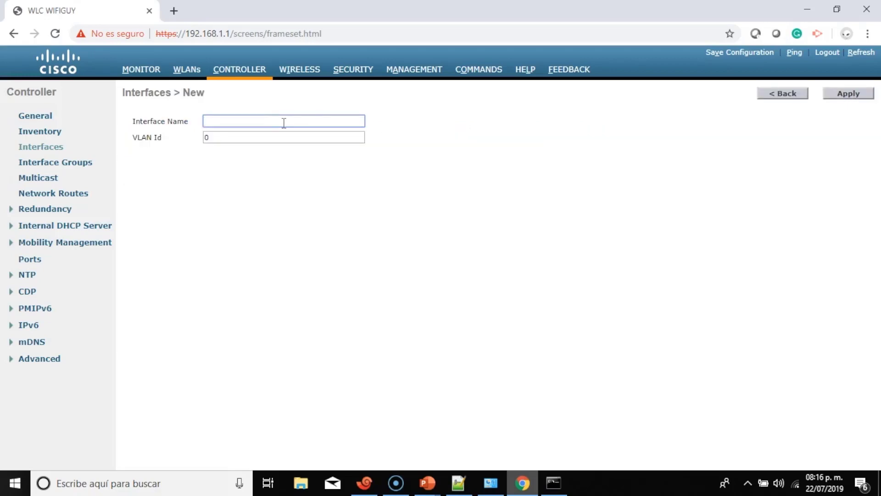
text(Empleados)
click(288, 140)
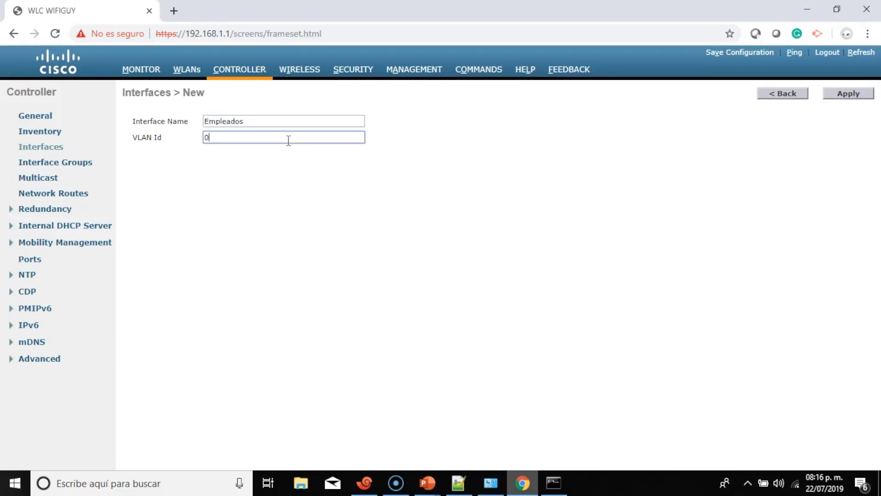
key(BackSpace)
text(100)
click(848, 95)
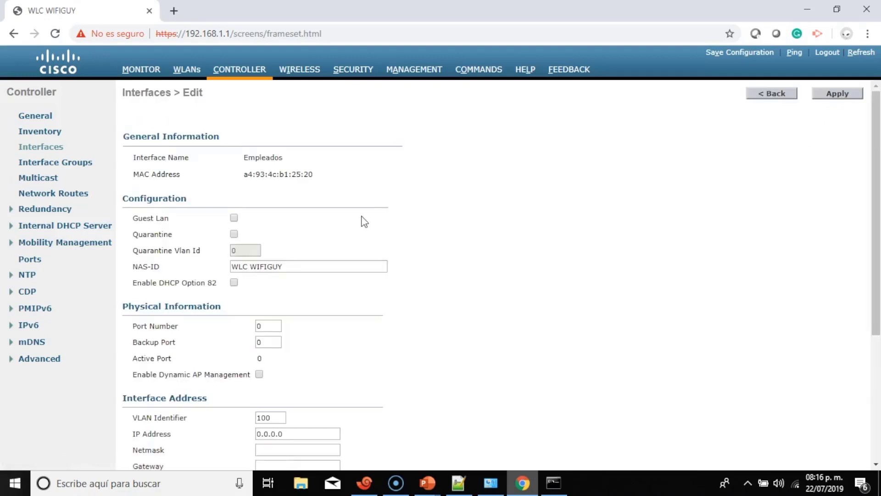
Set the Empleados interface to port 1 with IP address 192.168.100.253.
scroll(364, 222, down, 1)
scroll(364, 222, down, 1)
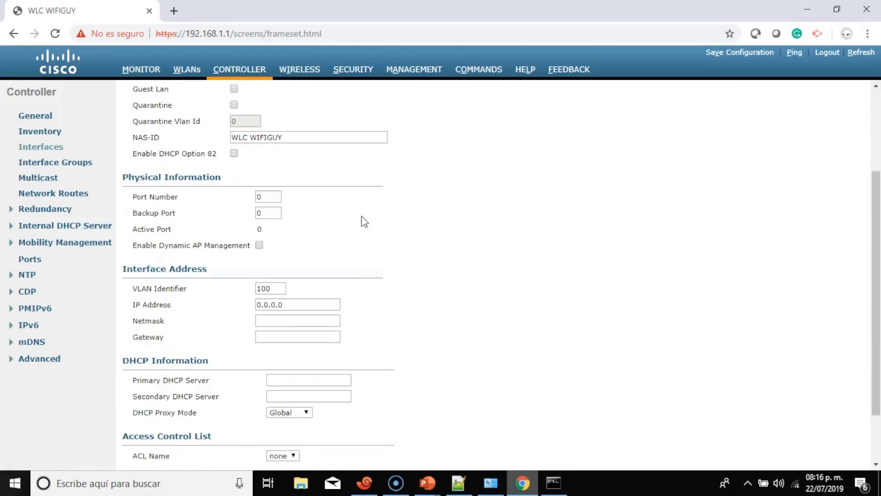
scroll(365, 222, down, 1)
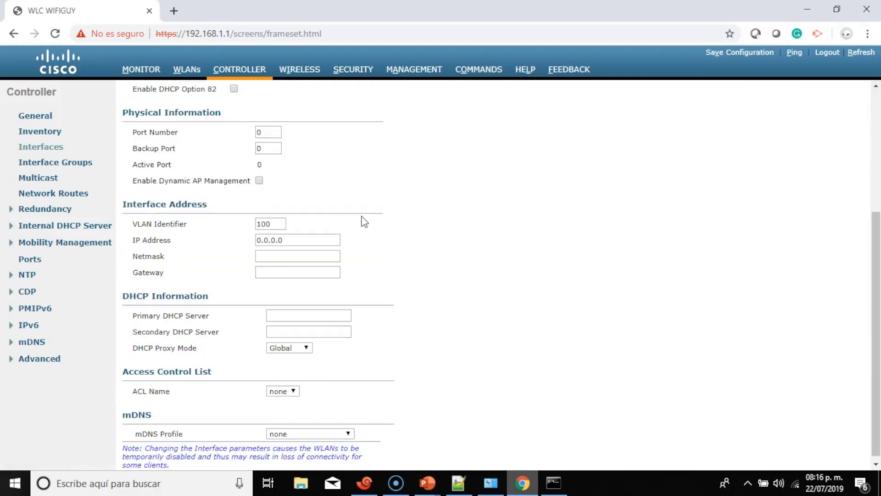
double_click(277, 134)
text(1)
scroll(313, 179, down, 1)
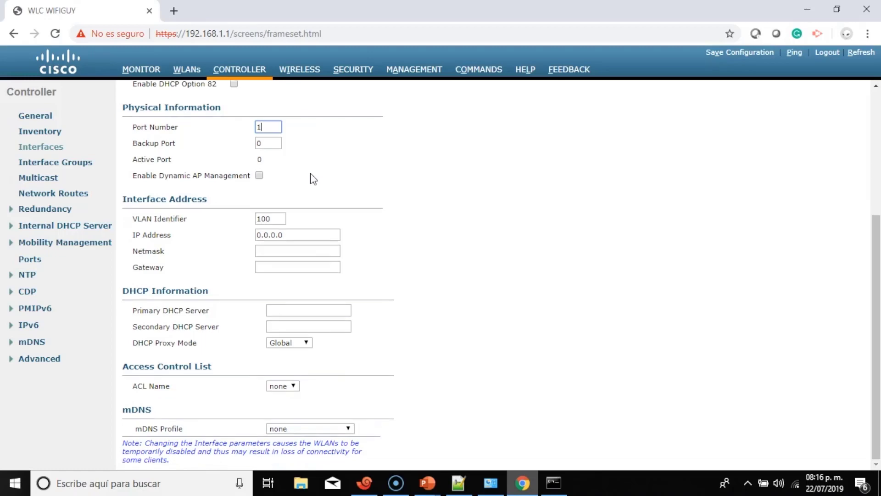
click(312, 232)
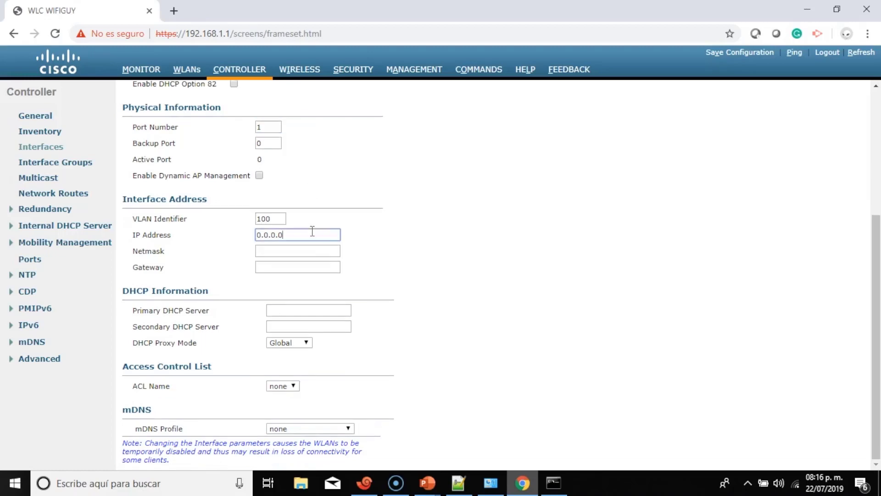
key(BackSpace)
key(BackSpace)
key(BackSpace)
key(BackSpace)
key(BackSpace)
key(BackSpace)
key(BackSpace)
text(192)
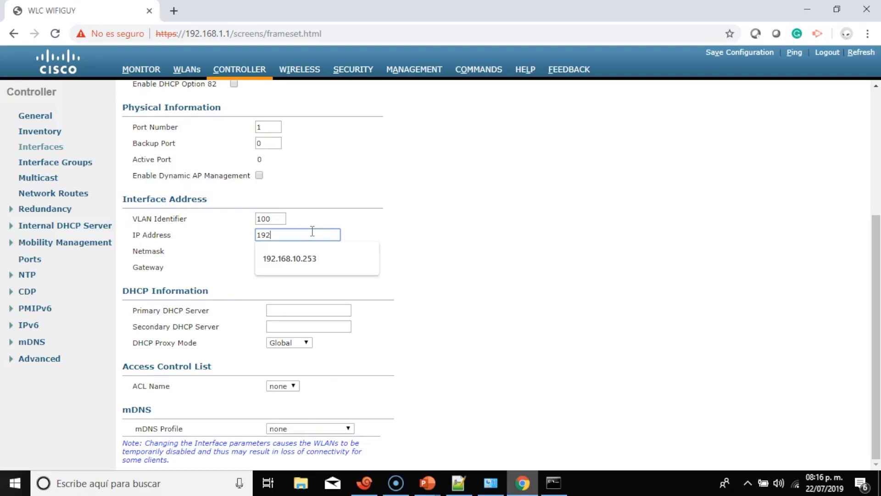
text(.168.100)
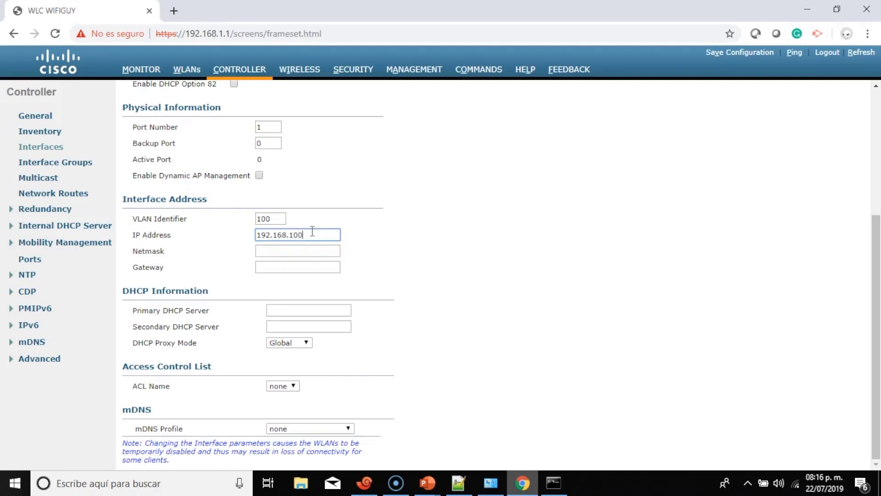
text(.253)
In the new 12 configuration, highlight the DHCP excluded addresses 192.168.10.253 and 192.168.100.253.
click(457, 481)
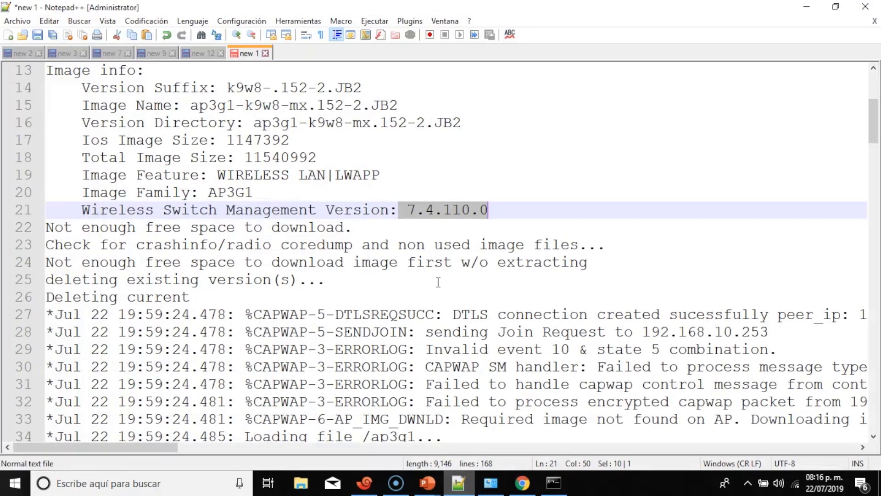
click(188, 54)
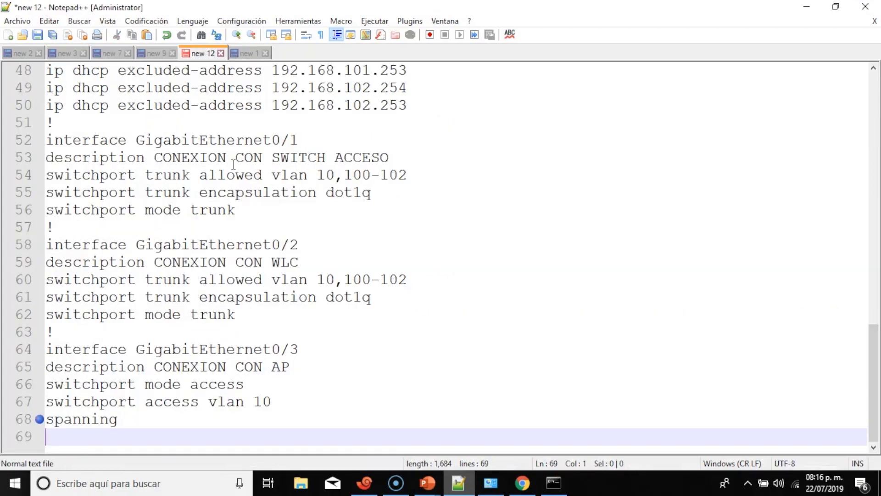
scroll(234, 164, up, 4)
drag(403, 210, 65, 211)
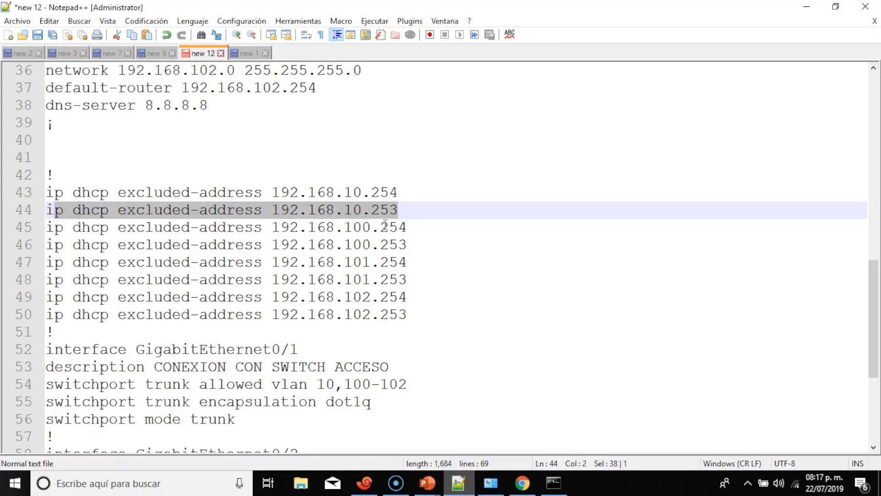
click(404, 209)
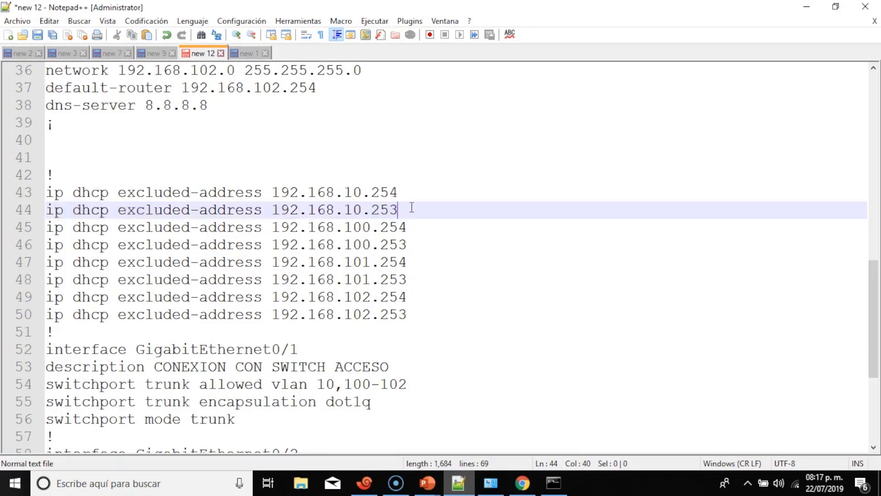
drag(411, 208, 270, 209)
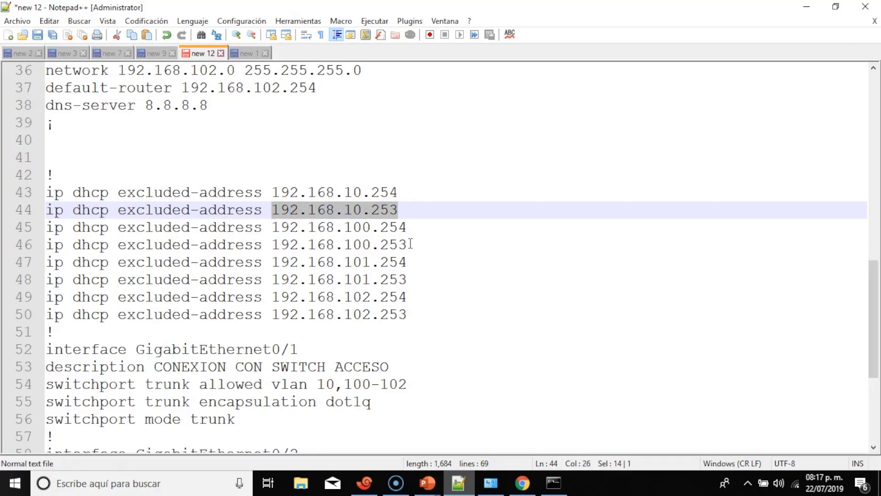
drag(411, 243, 262, 244)
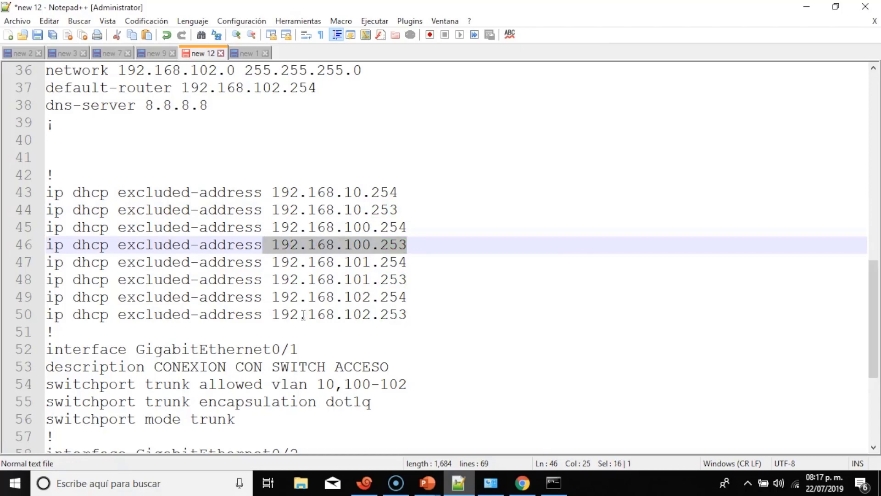
click(522, 482)
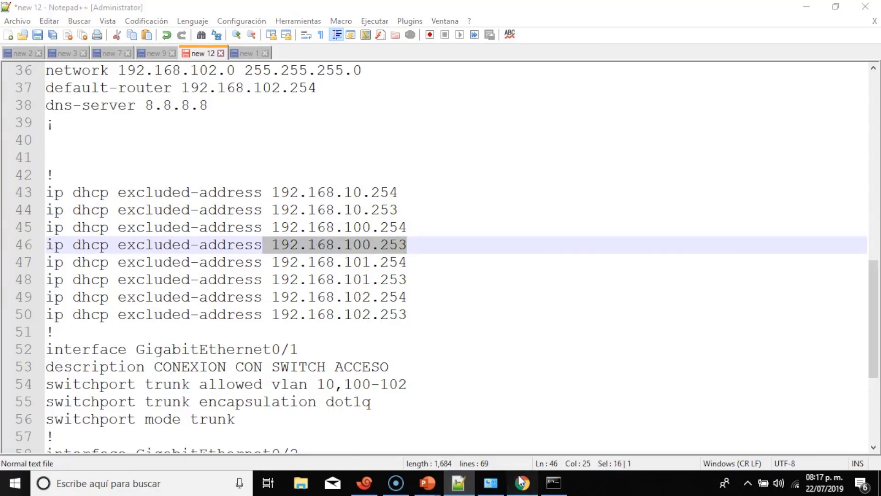
Enter netmask 255.255.255.0 and gateway 192.168.100.254 for the Empleados interface.
click(326, 251)
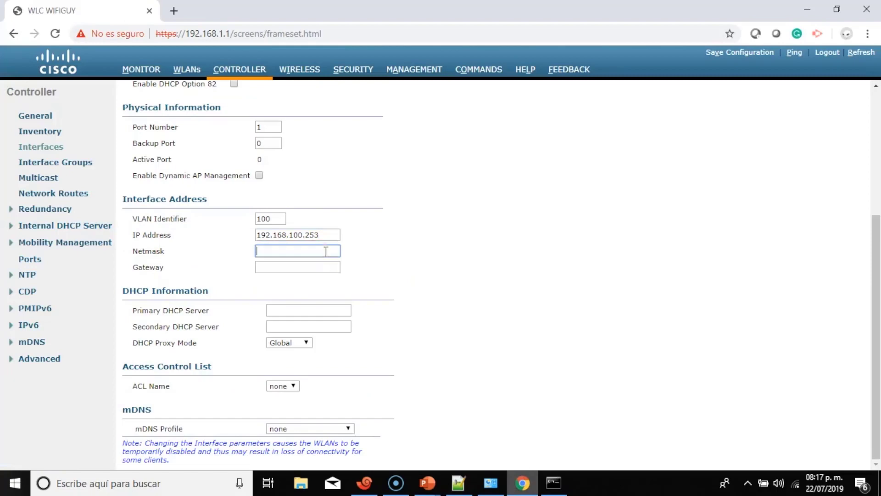
text(255.255.25.)
key(BackSpace)
text(5.0)
click(270, 268)
text(1)
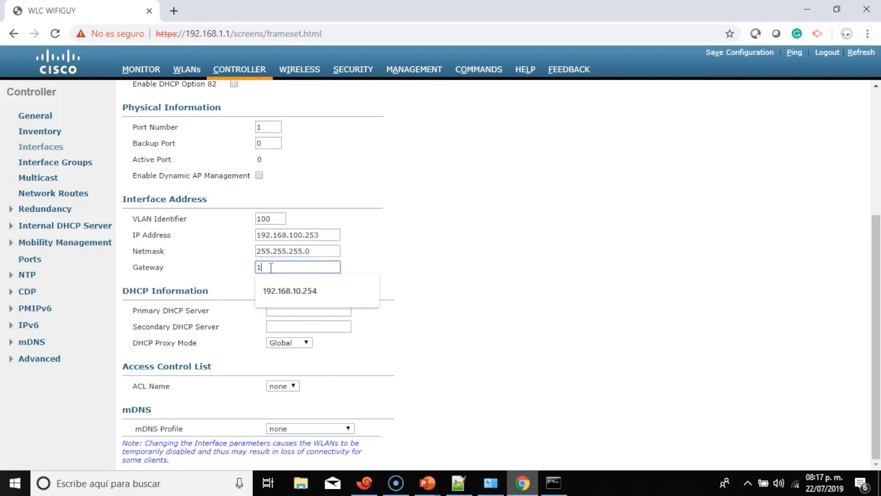
text(92.168.100)
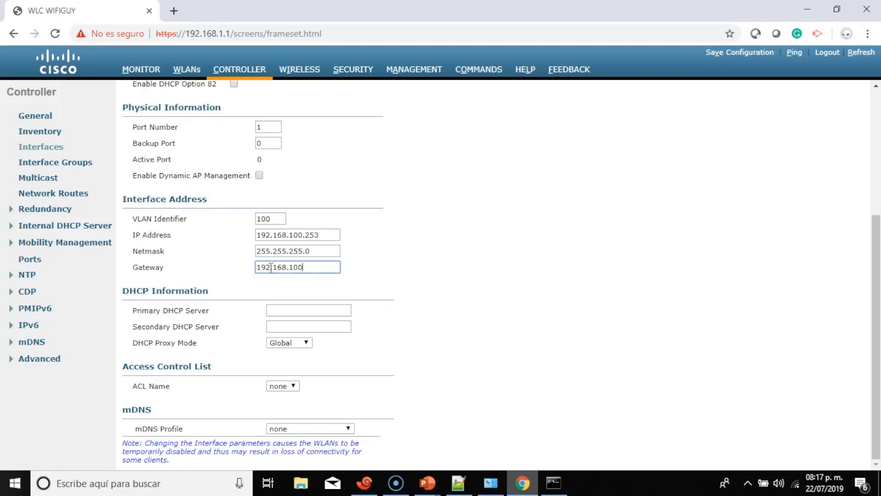
text(.254)
Copy the gateway 192.168.100.254 into the Primary DHCP Server field.
drag(322, 267, 256, 269)
right_click(273, 266)
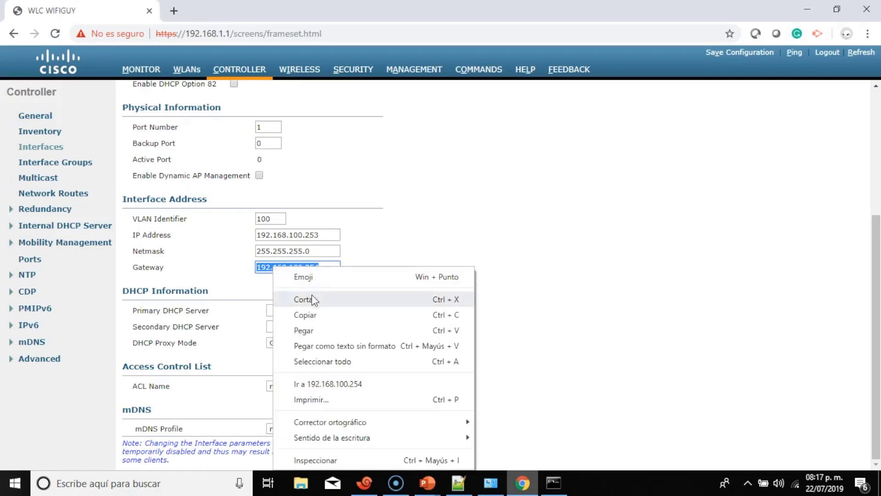
click(323, 318)
click(305, 310)
right_click(304, 312)
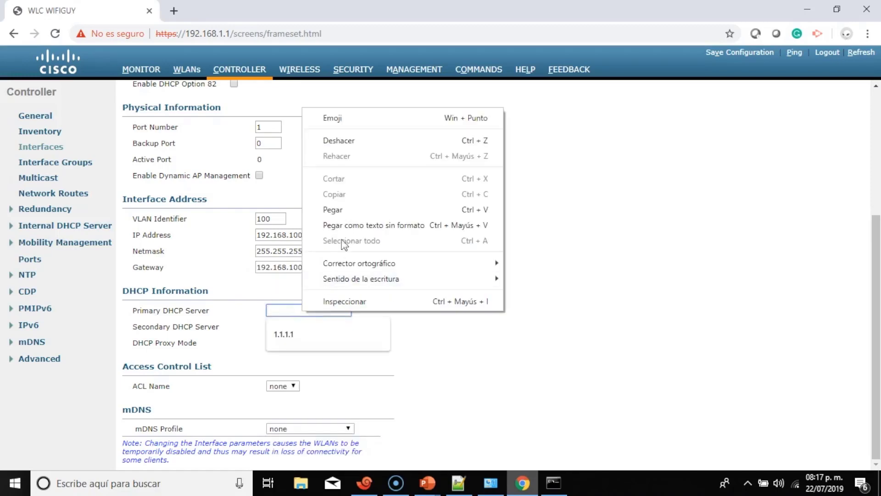
click(277, 241)
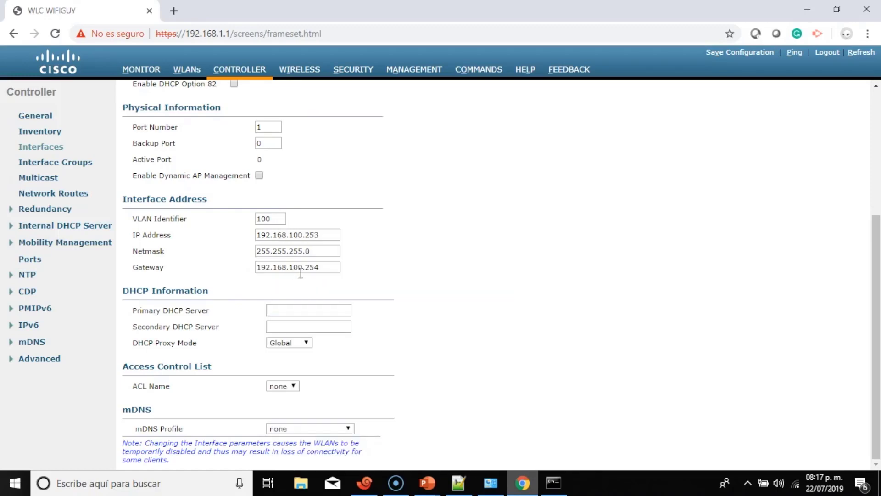
click(325, 270)
drag(325, 269, 260, 272)
right_click(267, 268)
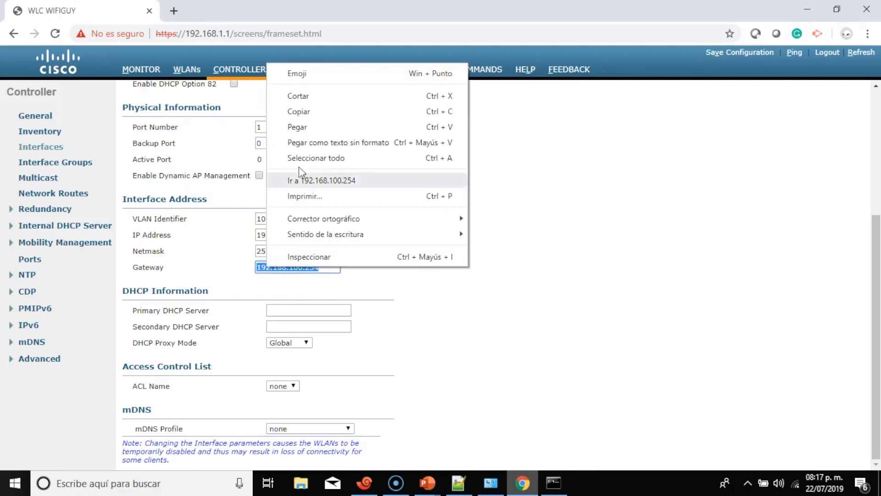
click(301, 112)
click(284, 310)
right_click(284, 310)
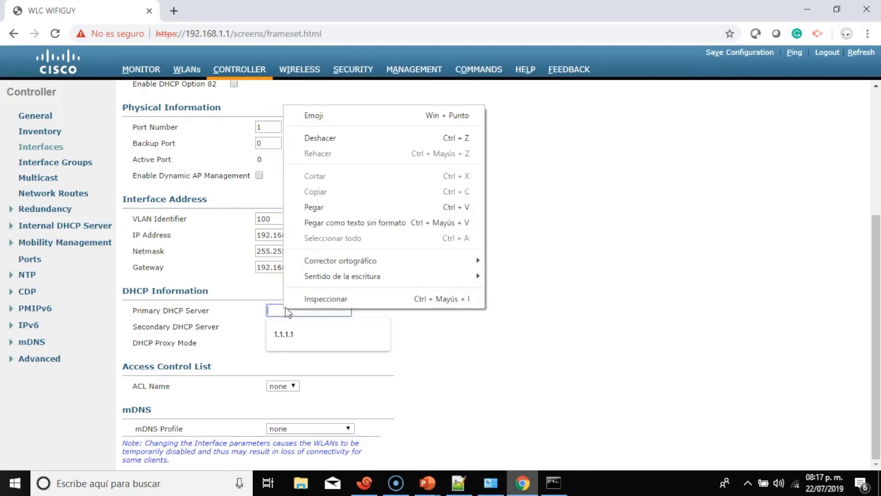
click(324, 209)
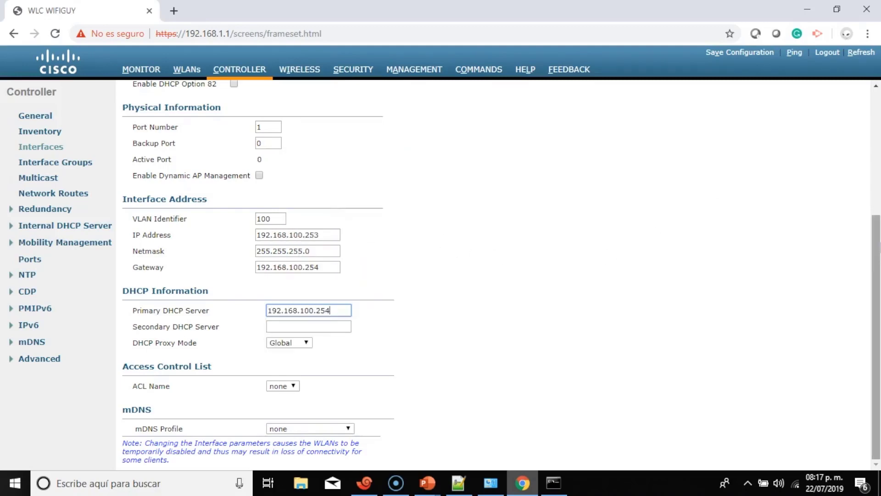
Apply the Empleados interface settings and confirm the change warning.
drag(878, 248, 878, 123)
click(838, 94)
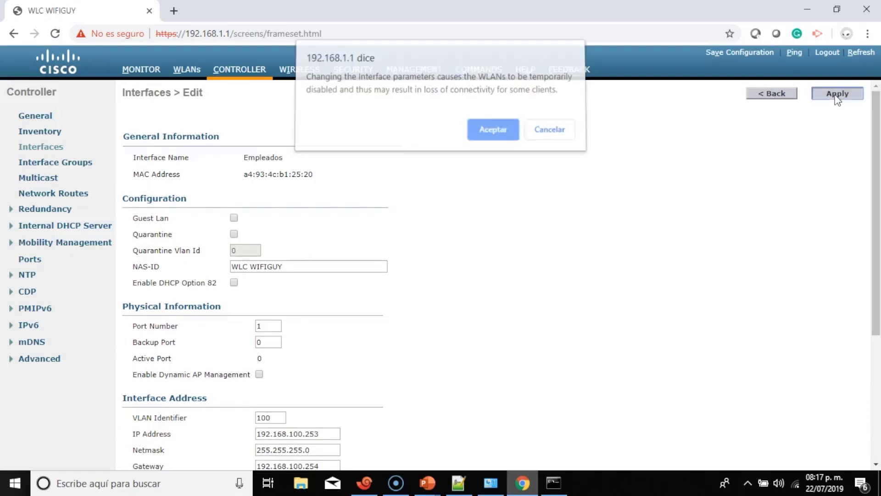
click(507, 136)
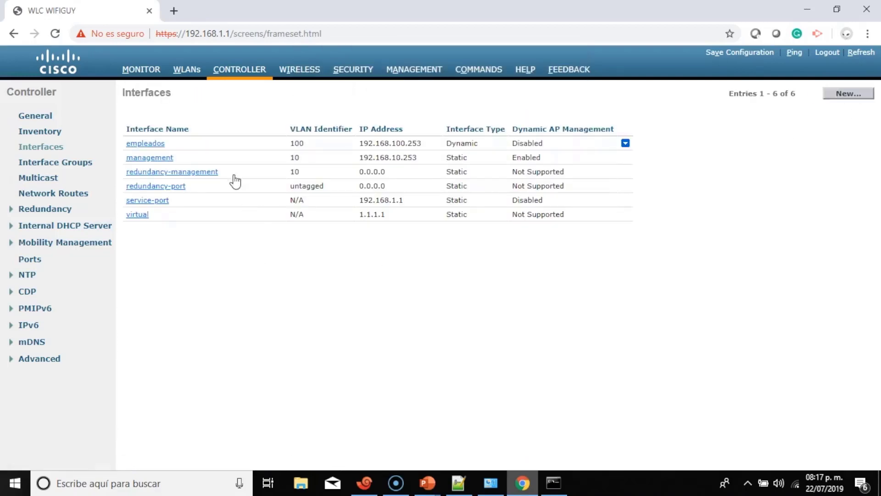
Create a new interface named VIP on VLAN Id 101.
click(842, 100)
click(219, 122)
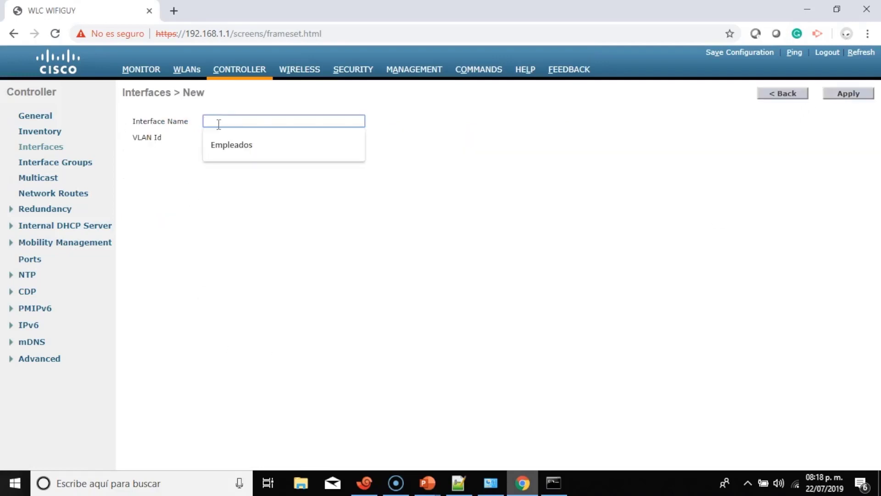
text(Vl)
text(P)
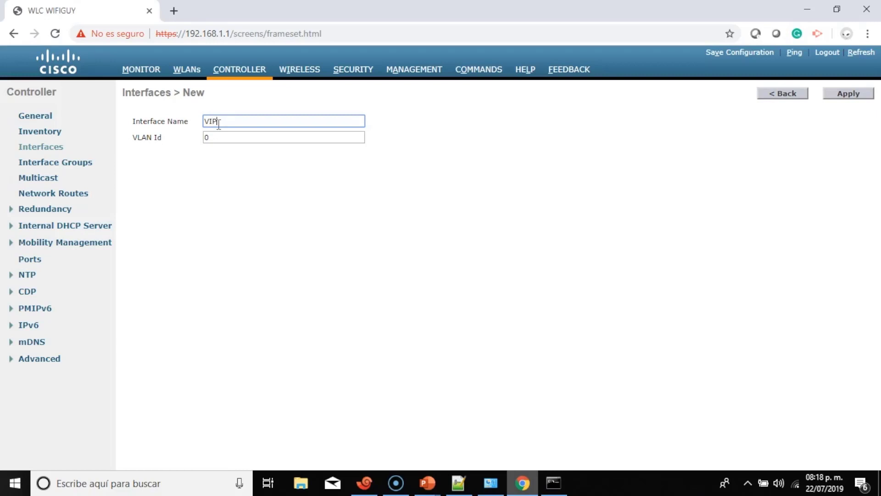
click(221, 135)
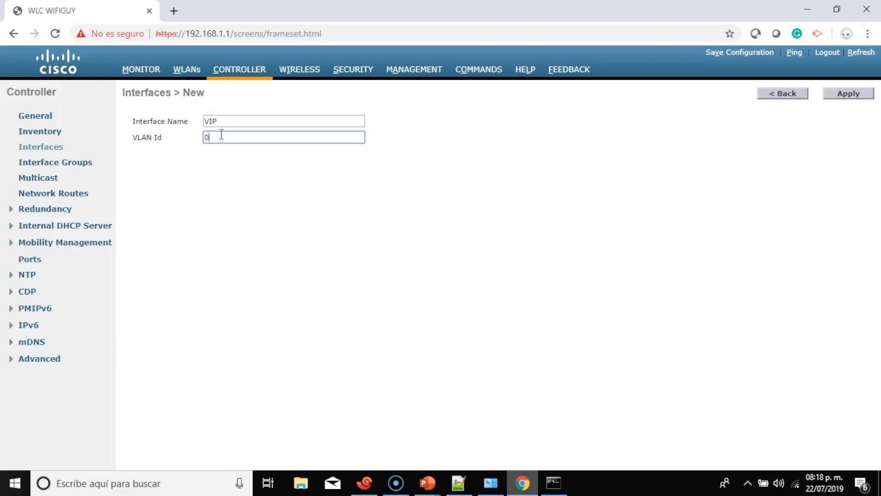
key(BackSpace)
text(101)
click(857, 93)
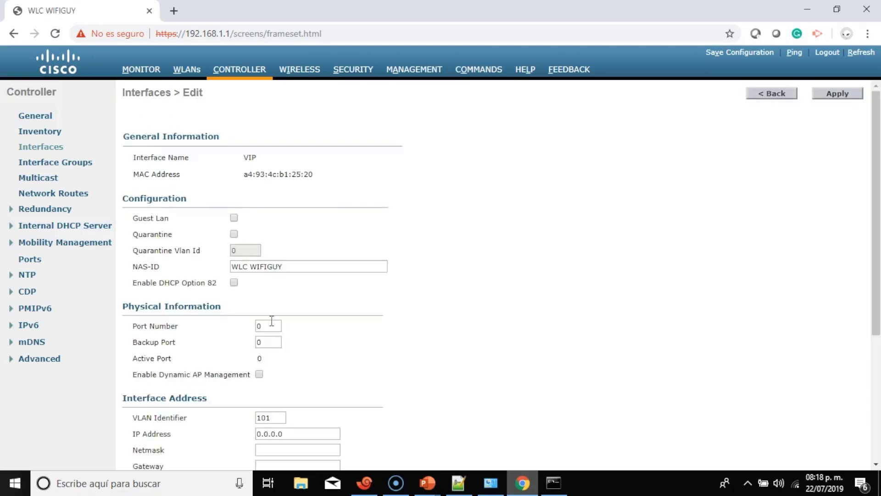
Set the VIP interface to port 1 with IP address 192.168.101.253.
click(272, 321)
text(1)
scroll(272, 321, down, 3)
double_click(294, 303)
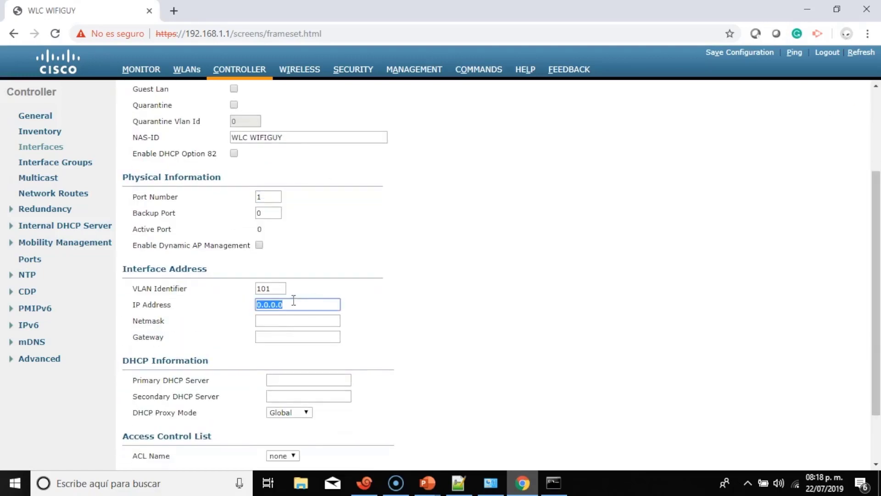
text(192)
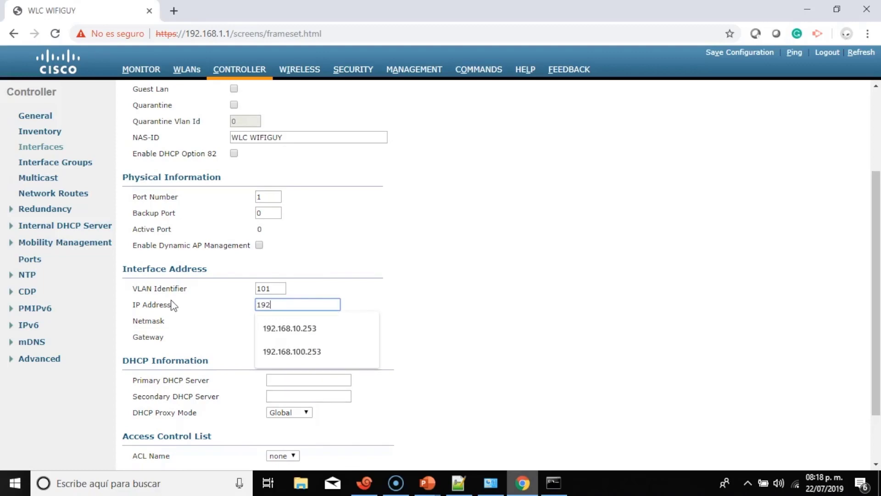
text(.168.101.)
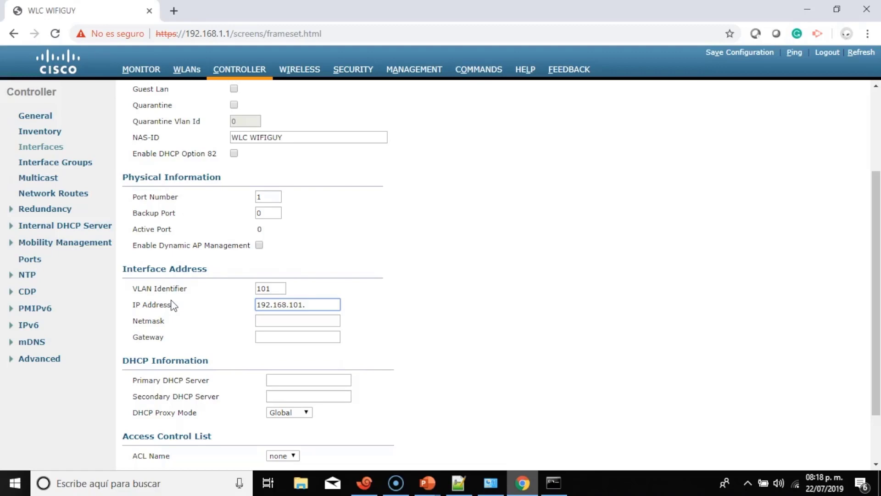
text(253)
Enter netmask 255.255.255.0 and gateway 192.168.101.254 for VIP.
click(266, 320)
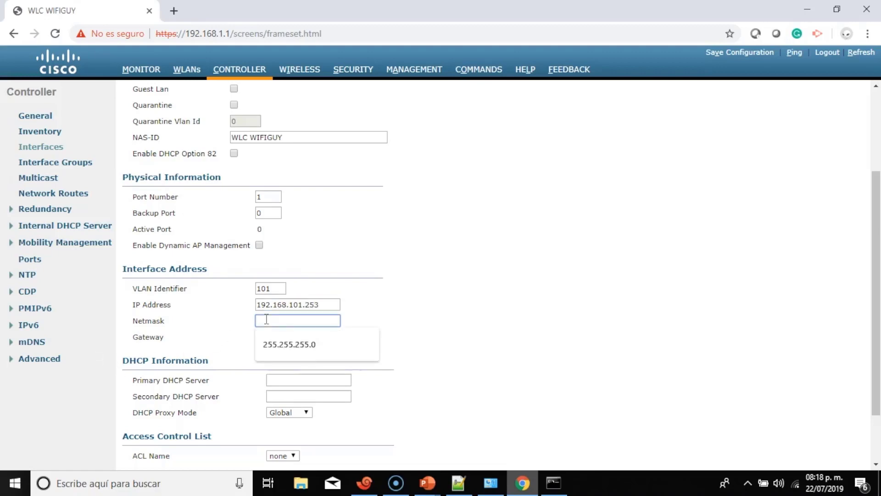
click(312, 346)
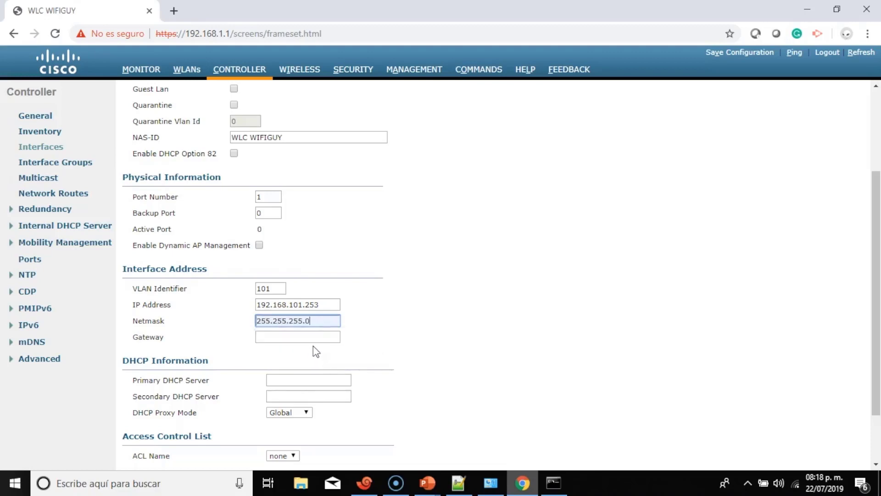
click(313, 338)
click(320, 361)
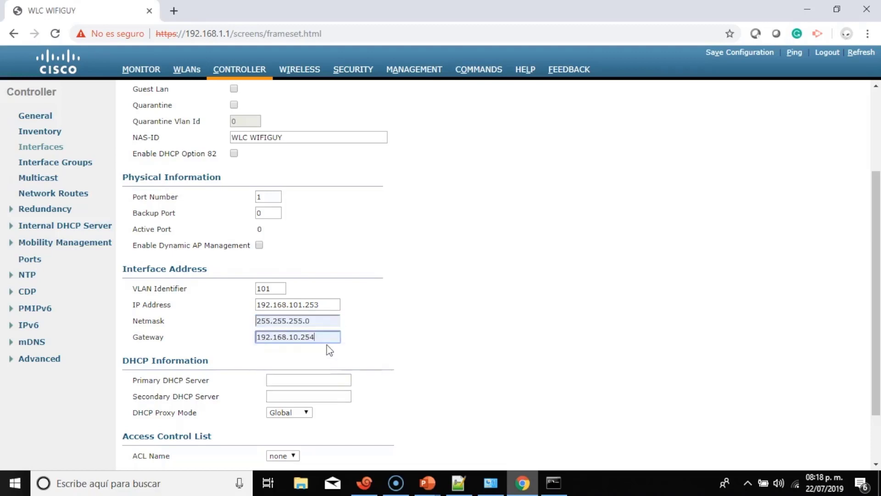
key(BackSpace)
key(BackSpace)
key(BackSpace)
key(BackSpace)
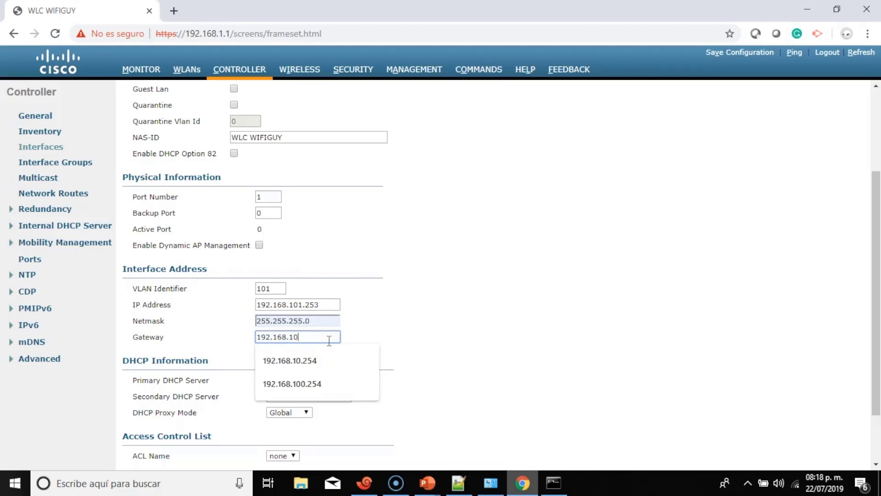
text(0.2)
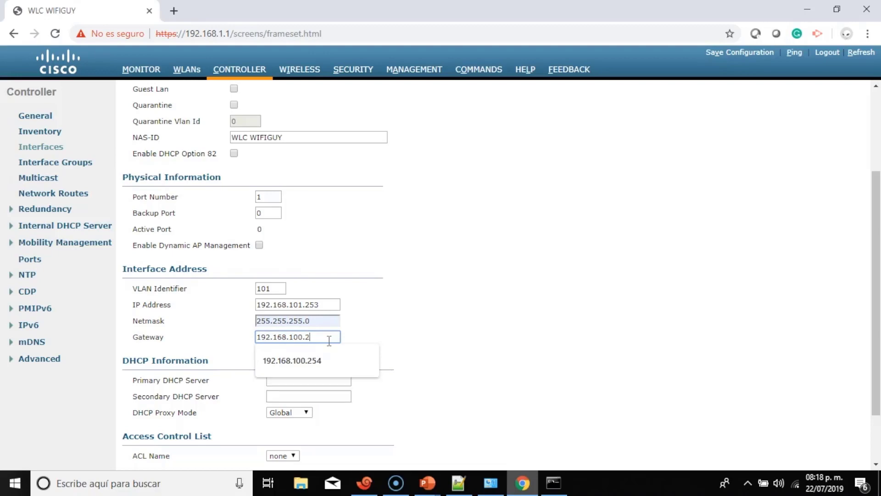
text(54)
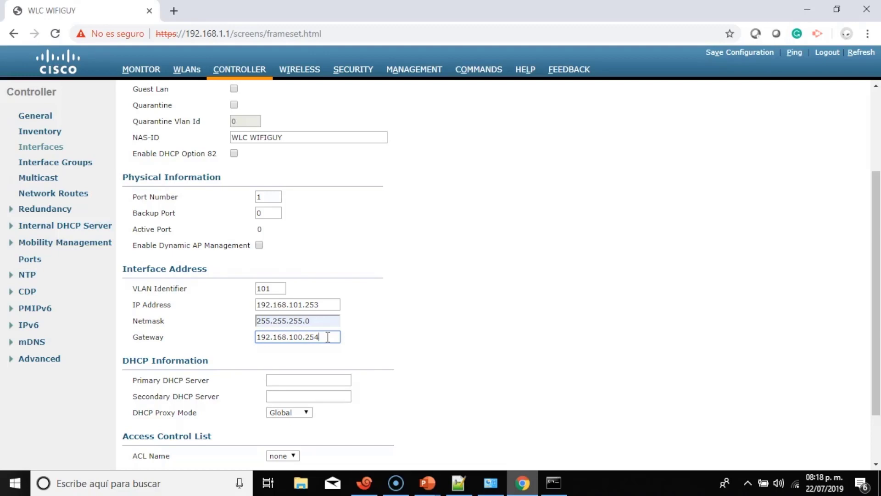
key(Left)
key(Left)
key(Left)
key(Left)
key(BackSpace)
text(1)
Copy 192.168.101.254 into Primary DHCP Server and apply the VIP interface.
drag(327, 337, 256, 337)
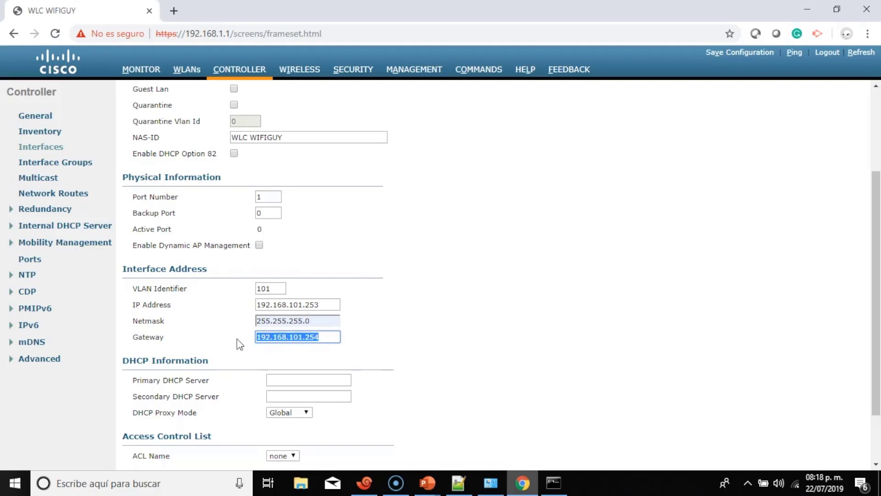
right_click(278, 342)
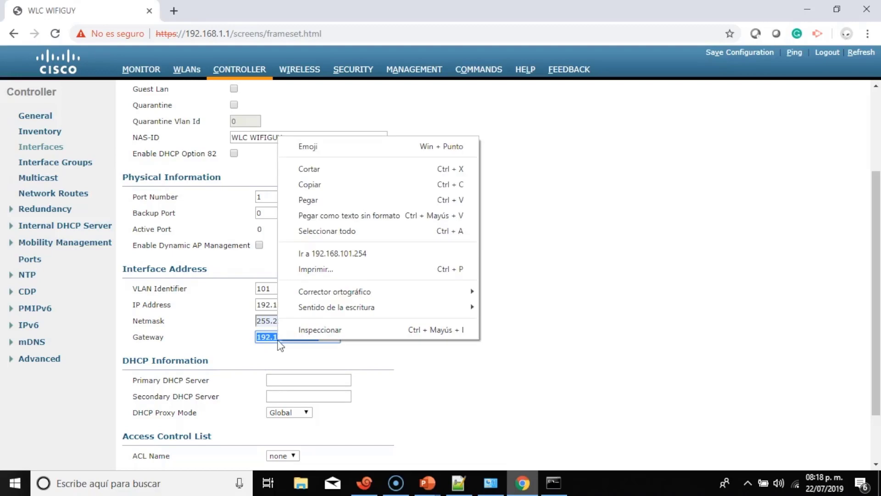
click(326, 185)
scroll(321, 316, down, 2)
click(321, 316)
right_click(320, 315)
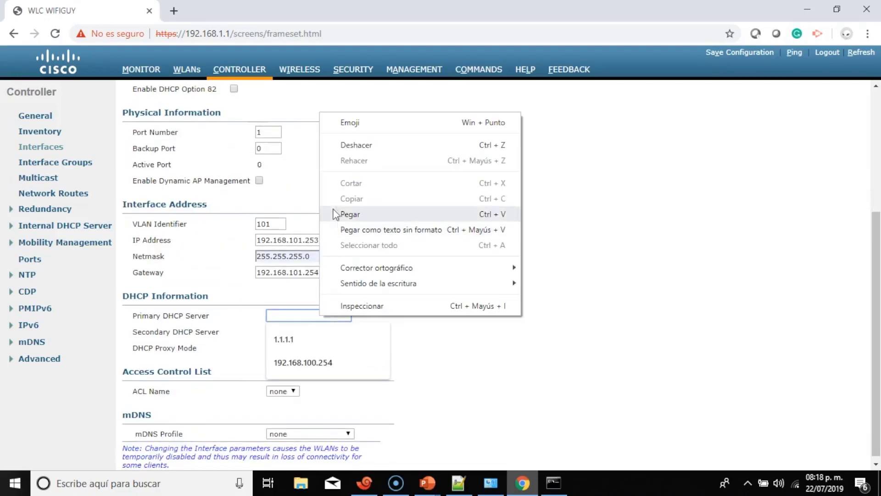
click(380, 229)
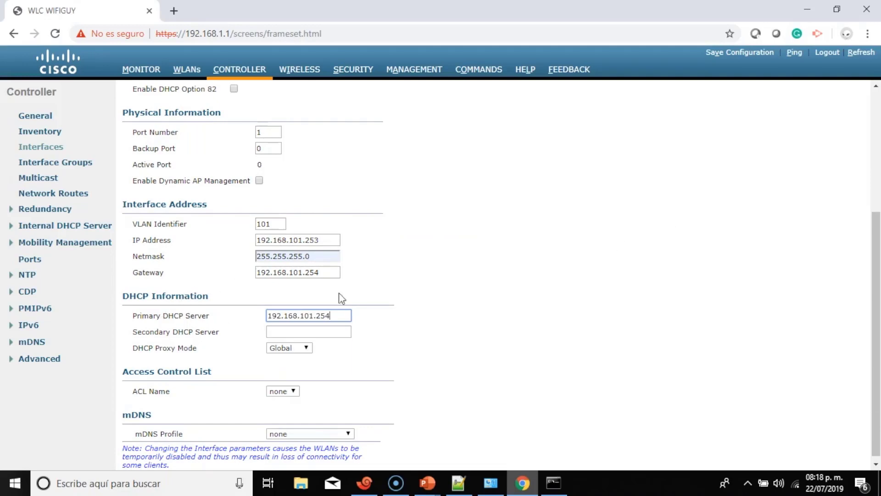
scroll(780, 142, up, 5)
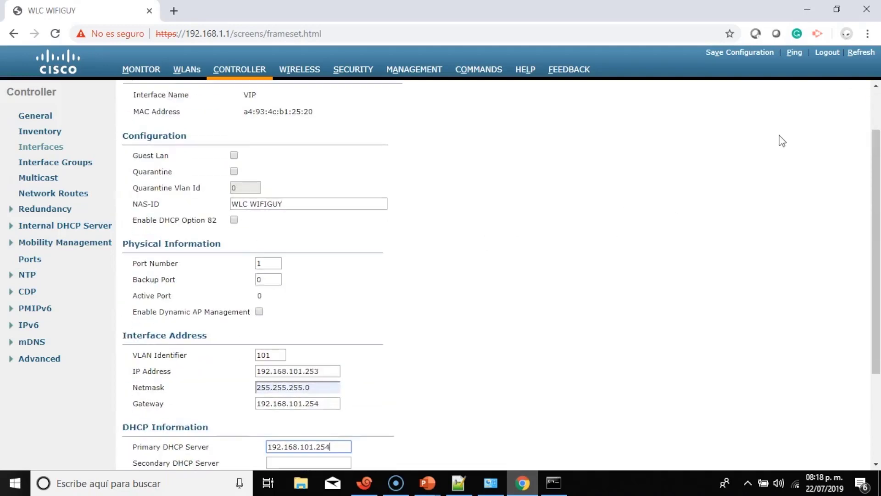
click(824, 92)
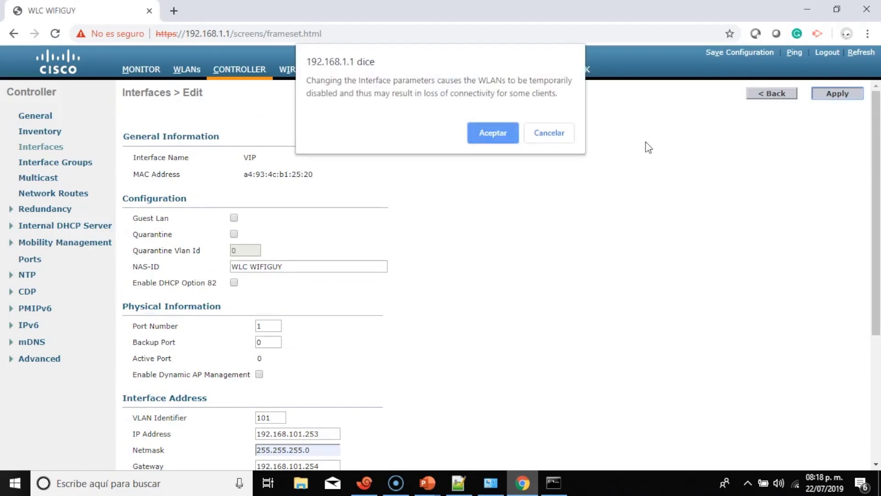
Dismiss the WLAN warning and create an interface named Invitados on VLAN Id 102.
click(497, 134)
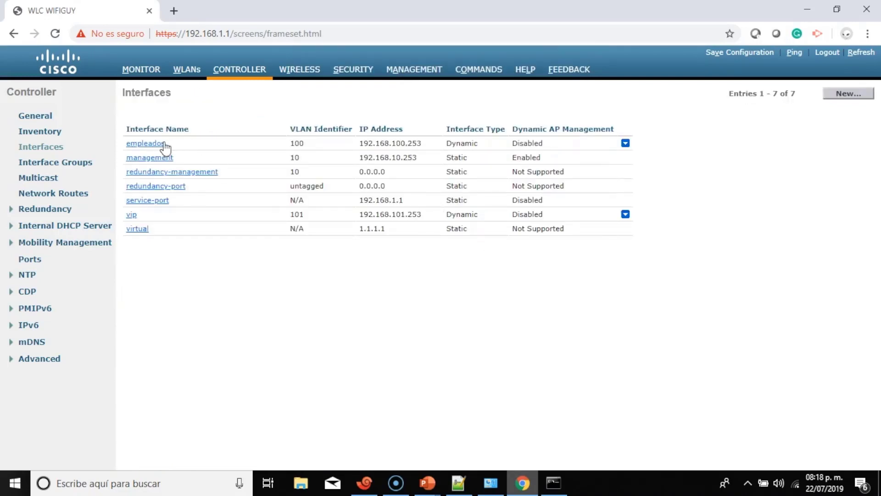
click(849, 96)
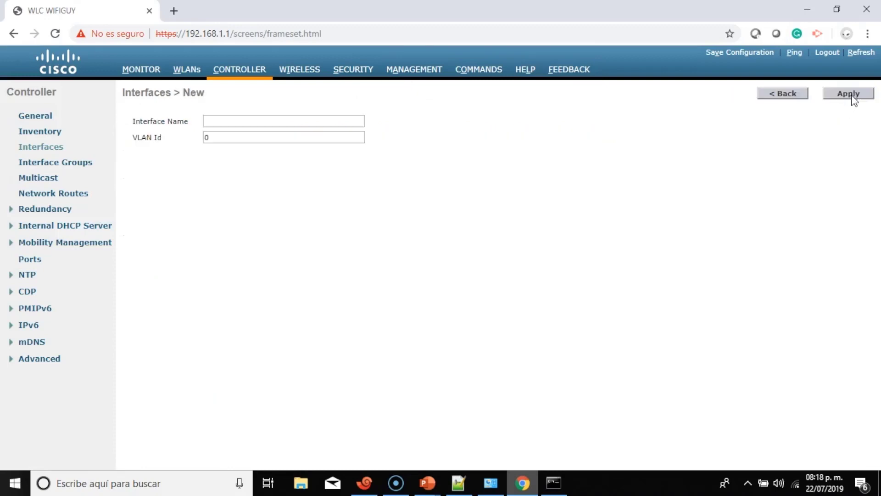
click(257, 121)
text(In)
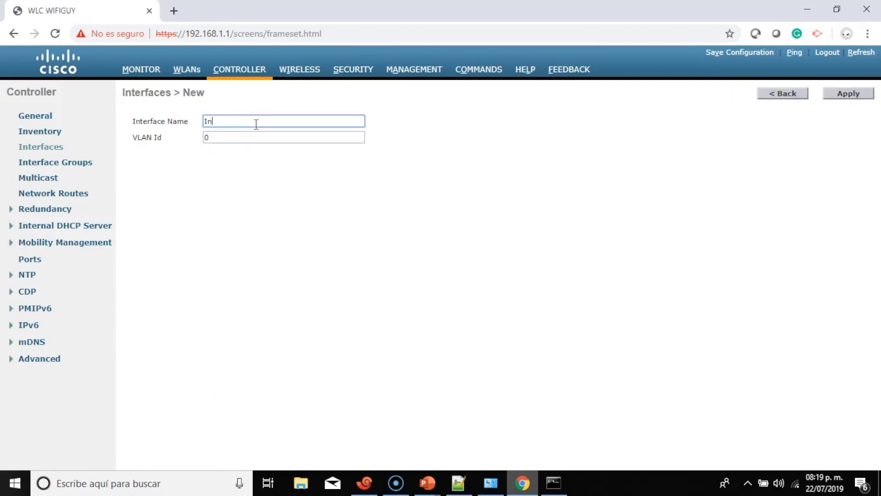
text(vitados)
click(256, 137)
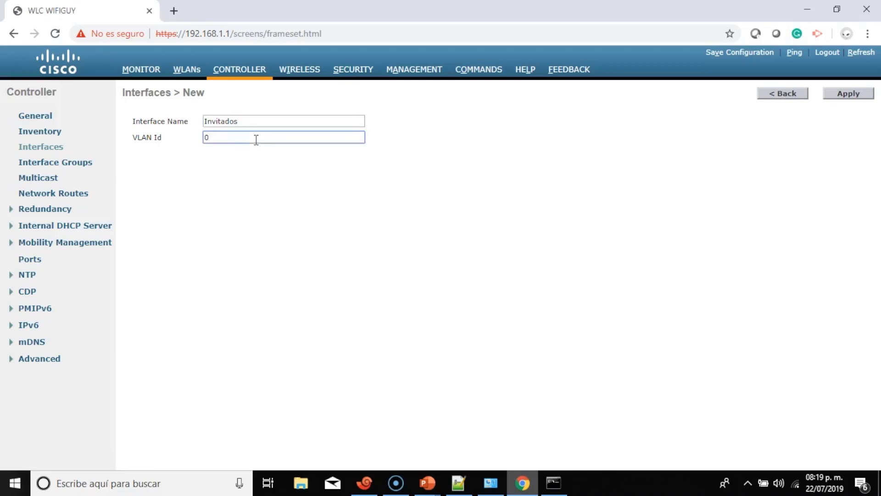
key(BackSpace)
text(101)
key(BackSpace)
text(2)
click(847, 94)
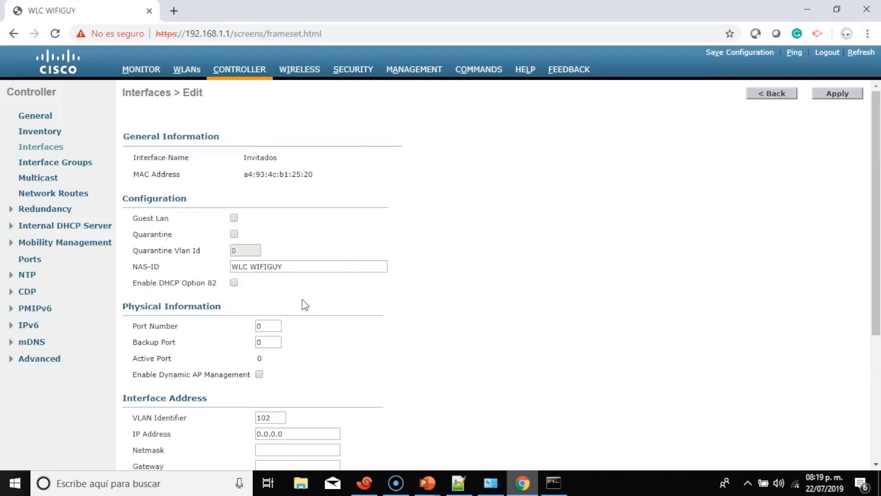
Give Invitados port 1, IP 192.168.102.253, netmask 255.255.255.0 and gateway 192.168.102.254.
double_click(271, 326)
key(BackSpace)
text(1)
scroll(203, 324, down, 3)
scroll(205, 327, down, 2)
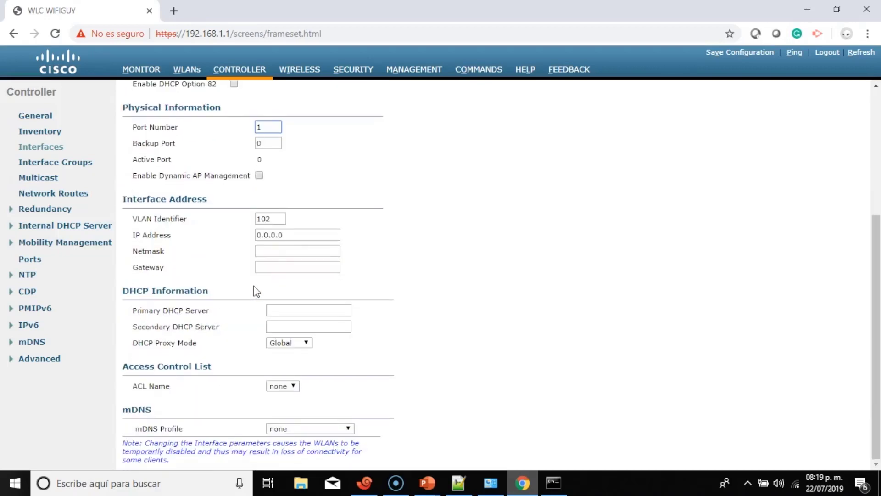
double_click(295, 235)
text(19)
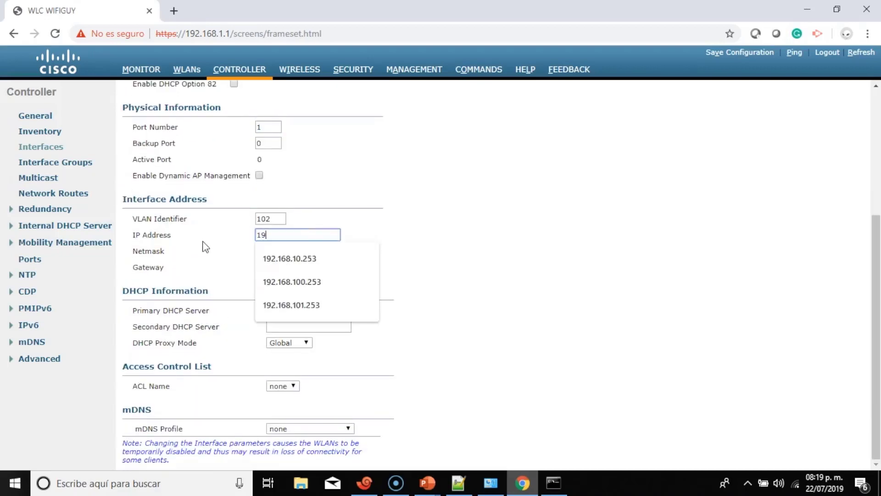
text(2.168.102.)
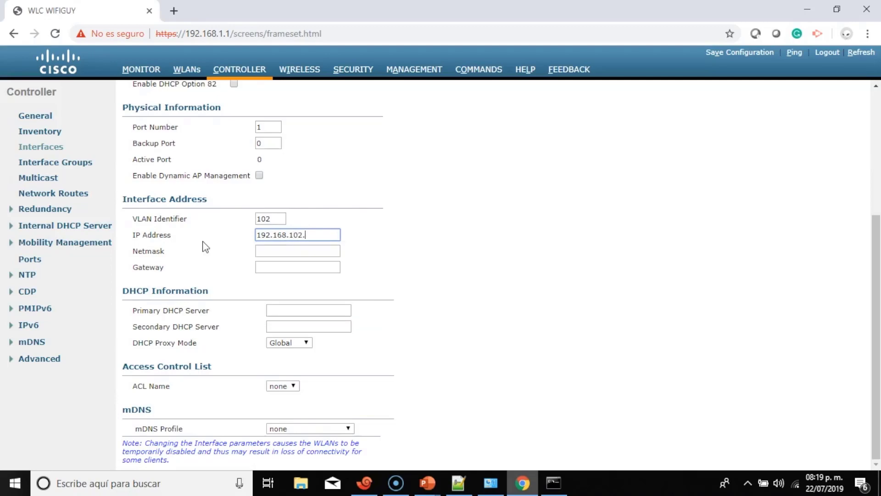
text(253)
click(282, 251)
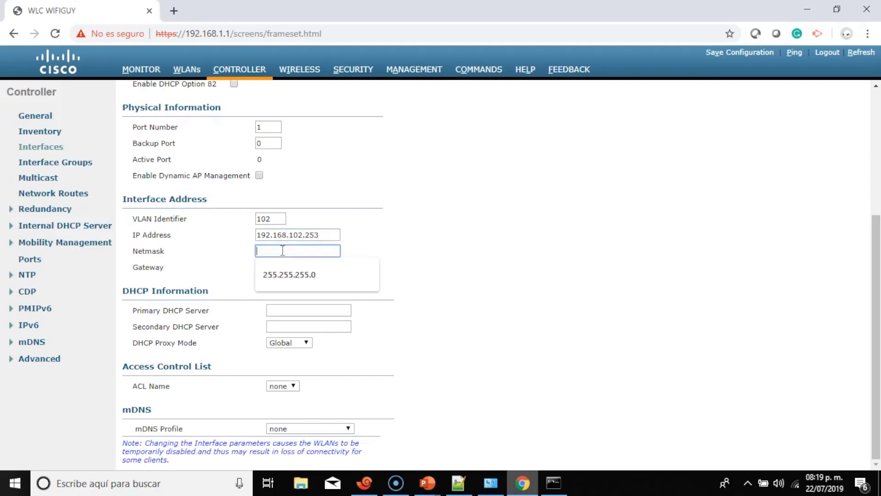
click(299, 271)
click(301, 270)
text(1)
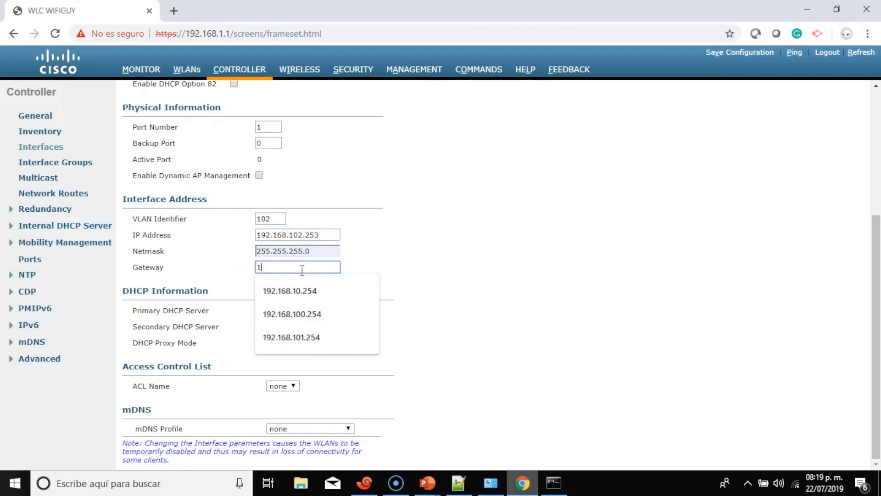
text(92.168.102.254)
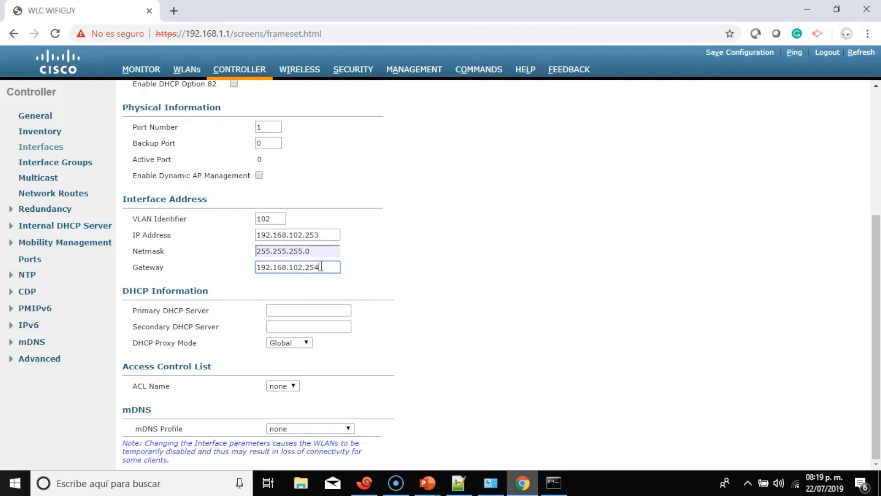
Set the primary DHCP server to 192.168.102.254 and apply the interface settings.
drag(324, 266, 251, 269)
right_click(269, 271)
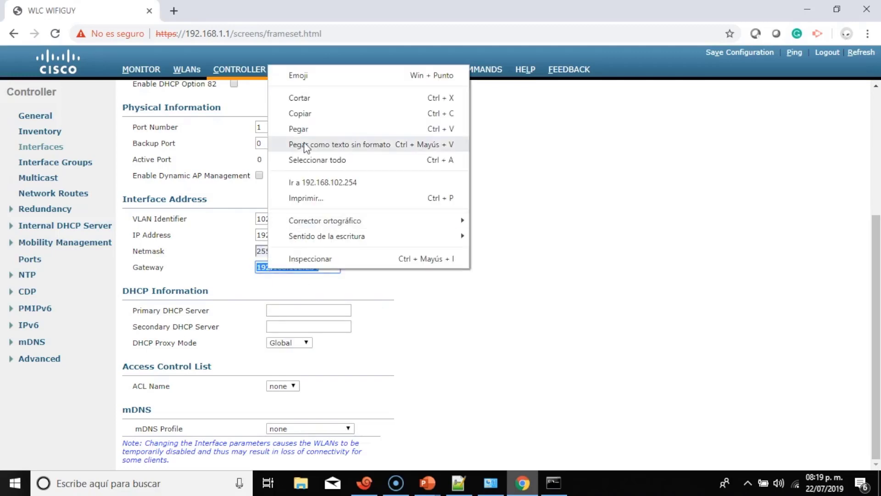
click(304, 113)
click(294, 310)
right_click(294, 310)
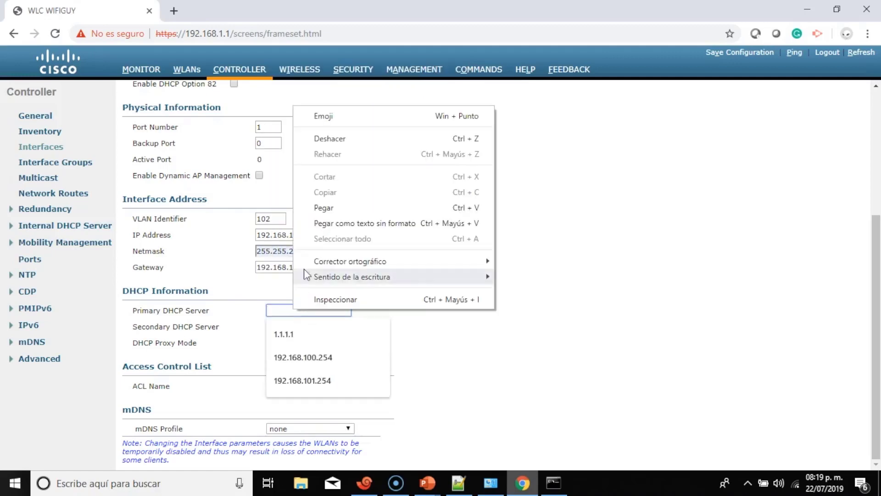
click(311, 208)
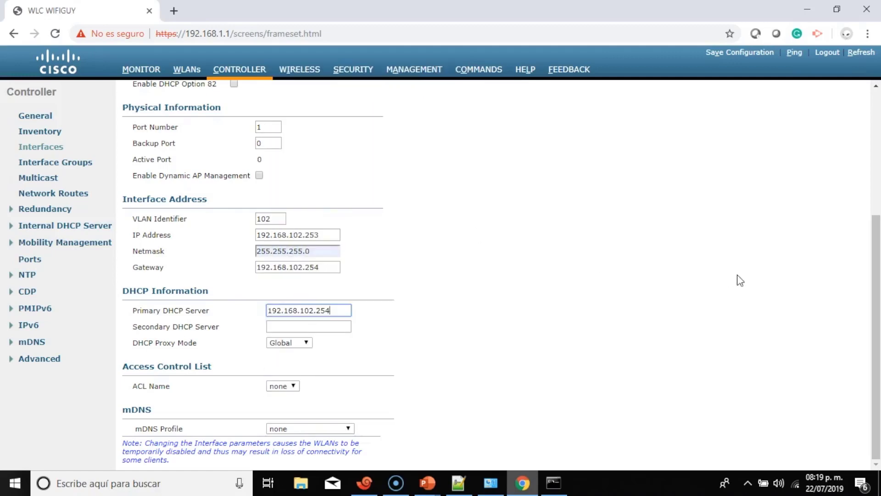
drag(877, 229, 850, 90)
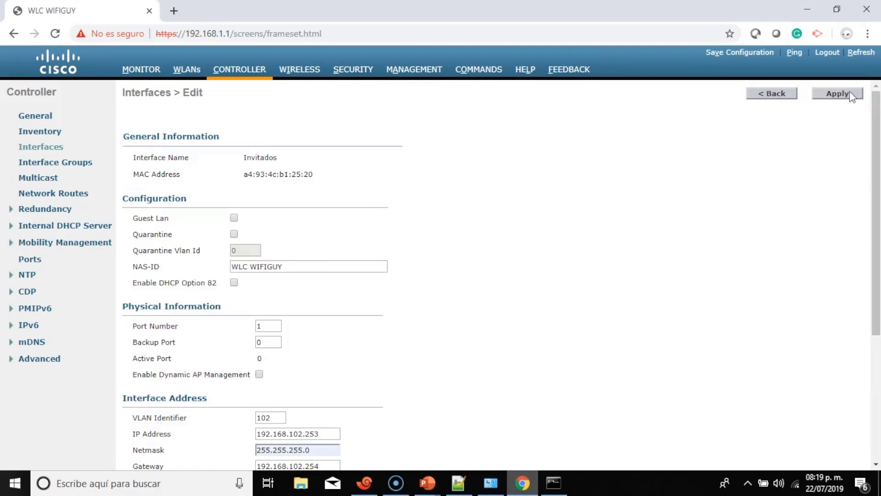
click(849, 94)
click(491, 134)
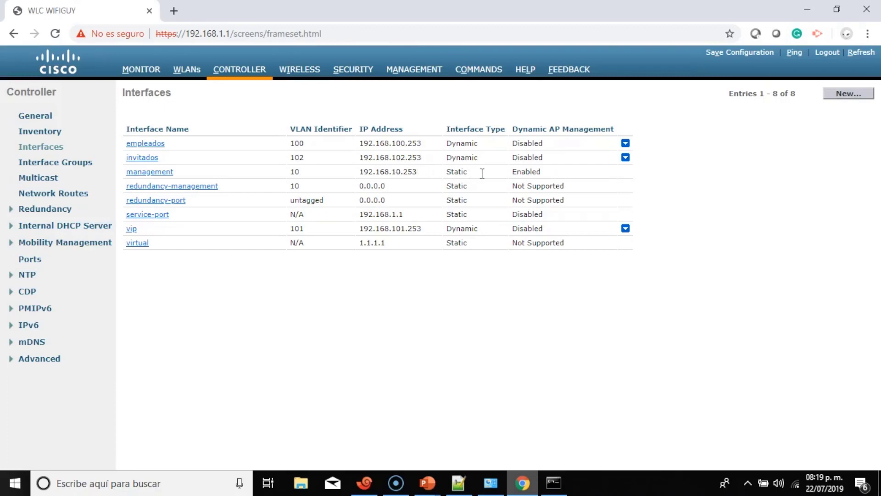
Check the new invitados entry at 192.168.102.253 on VLAN 102 in the Interfaces list.
triple_click(437, 157)
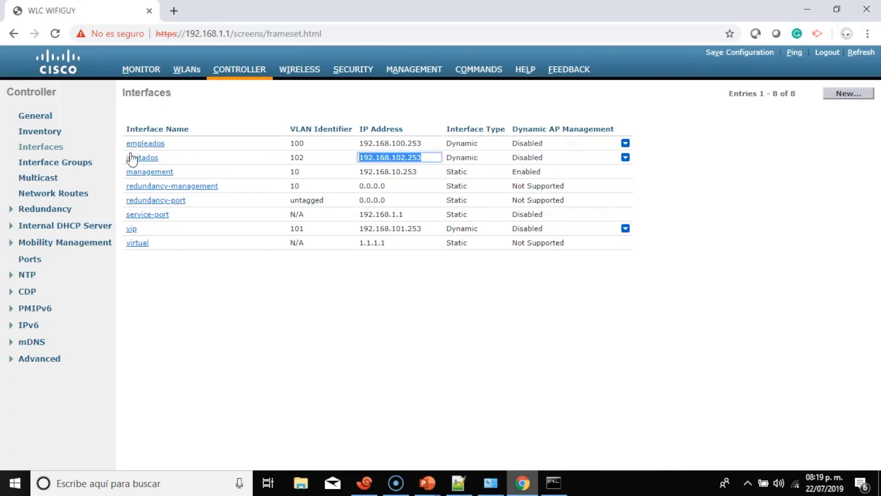
click(440, 145)
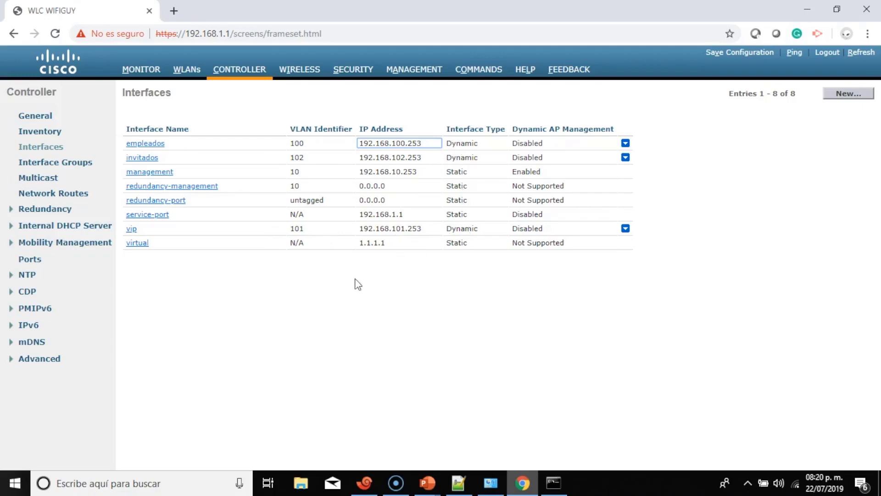
Change the EMPLEADOS WLAN (ID 1) interface from management to empleados.
click(187, 72)
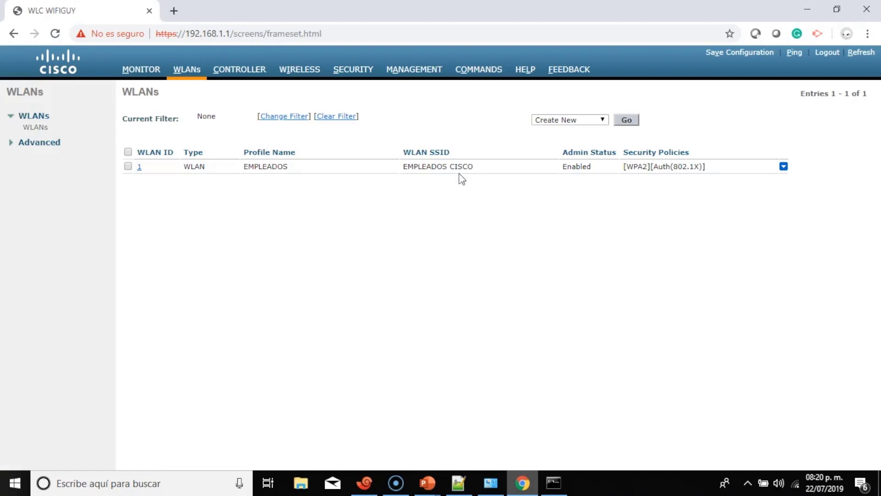
click(139, 167)
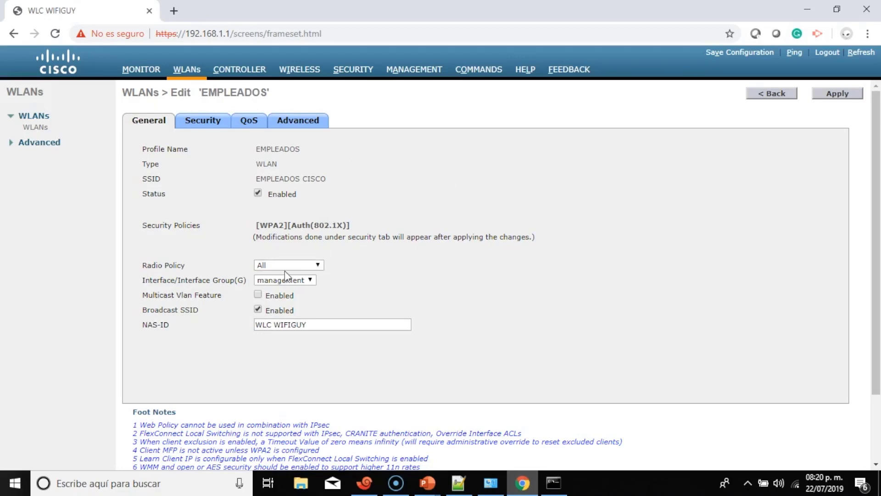
click(318, 266)
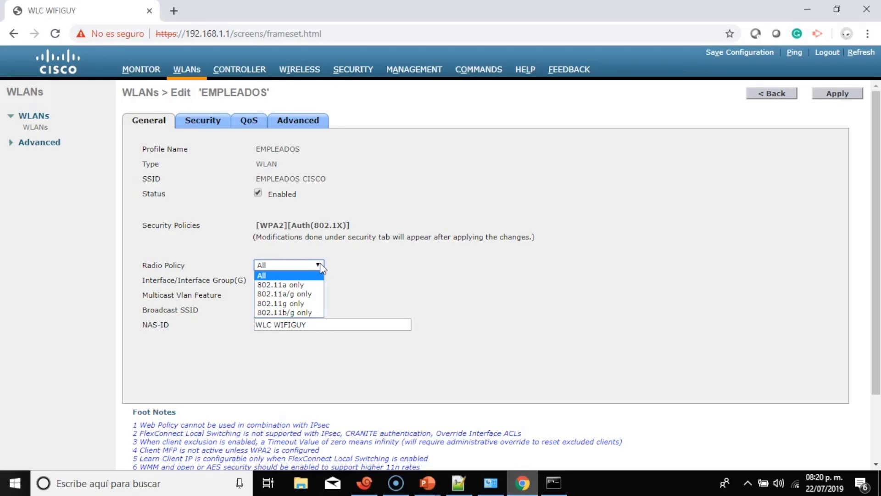
click(405, 270)
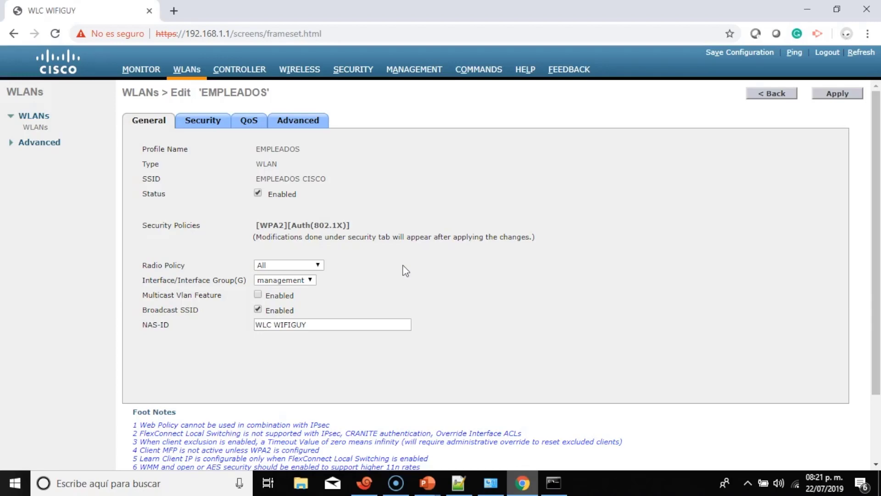
click(311, 281)
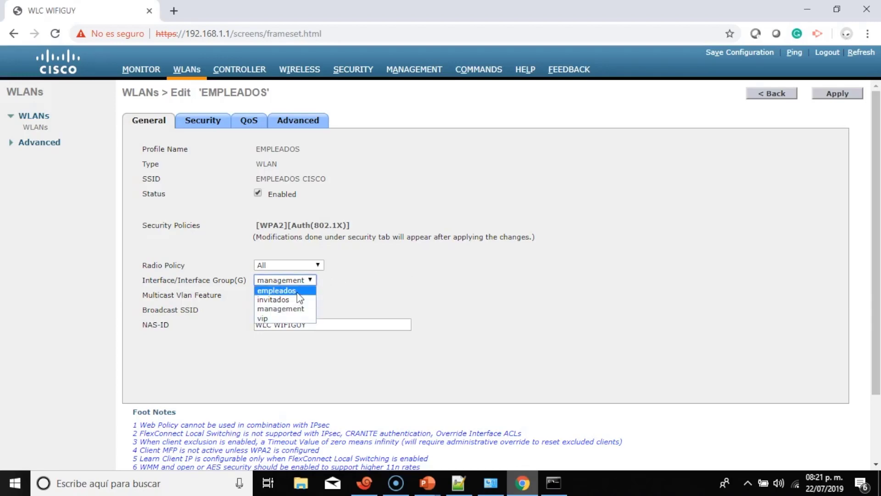
click(297, 292)
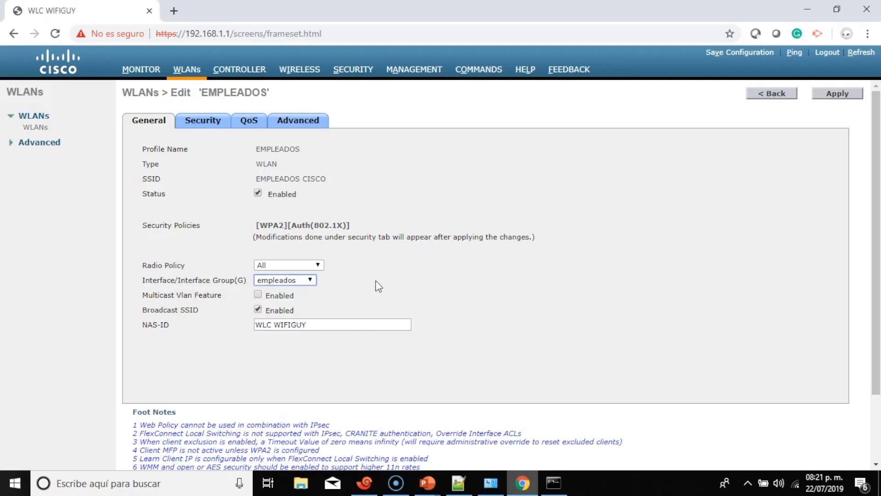
click(209, 122)
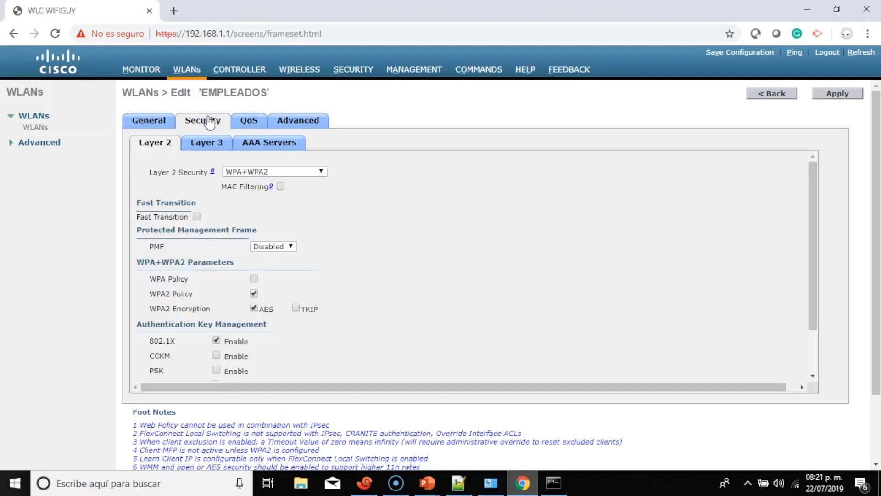
Enable PSK authentication on EMPLEADOS, enter the pre-shared key, and apply the change.
scroll(459, 285, down, 2)
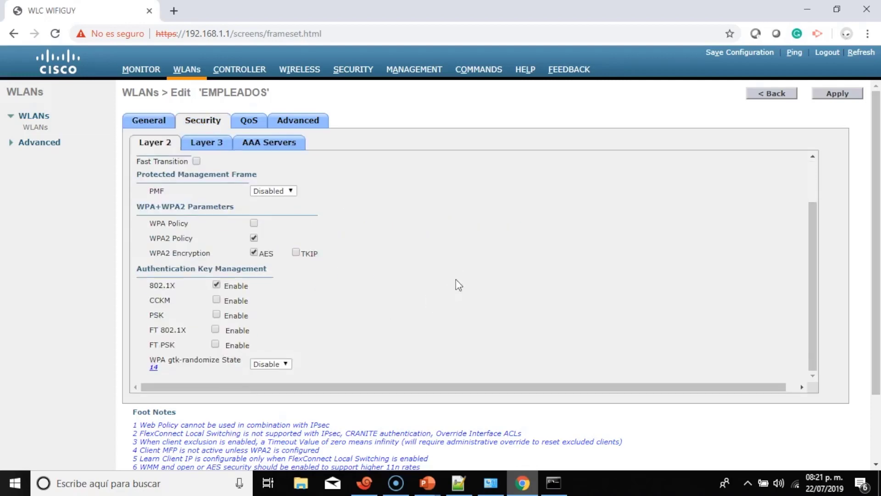
scroll(355, 286, down, 2)
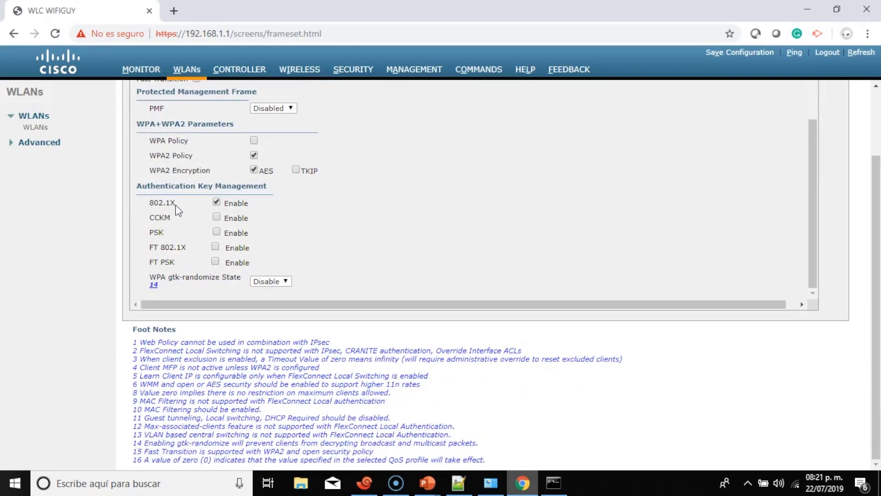
click(216, 232)
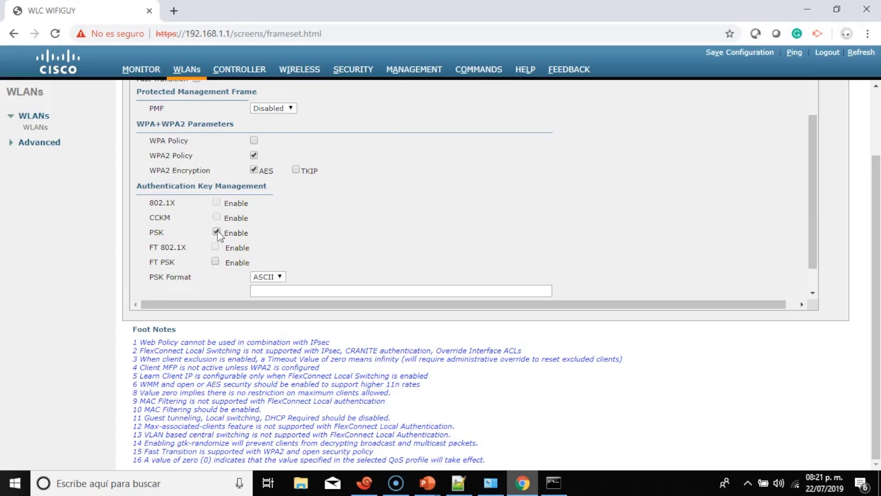
scroll(408, 229, down, 1)
click(352, 264)
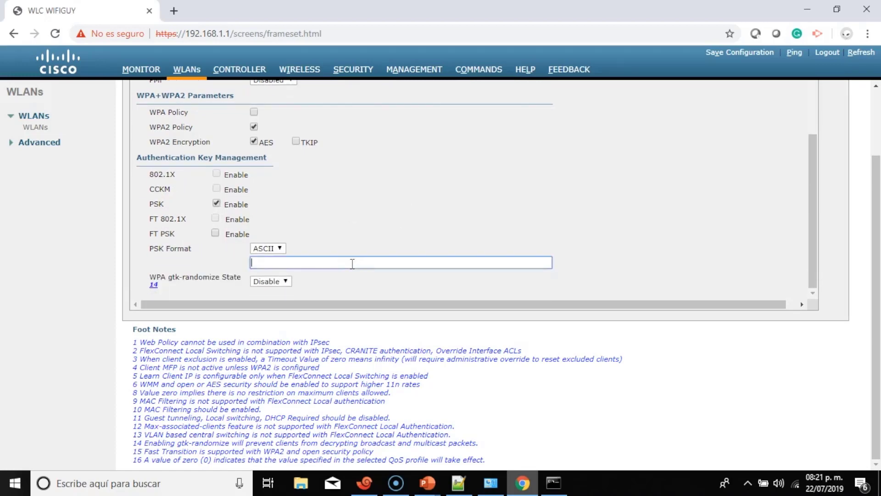
text(********)
scroll(797, 191, up, 2)
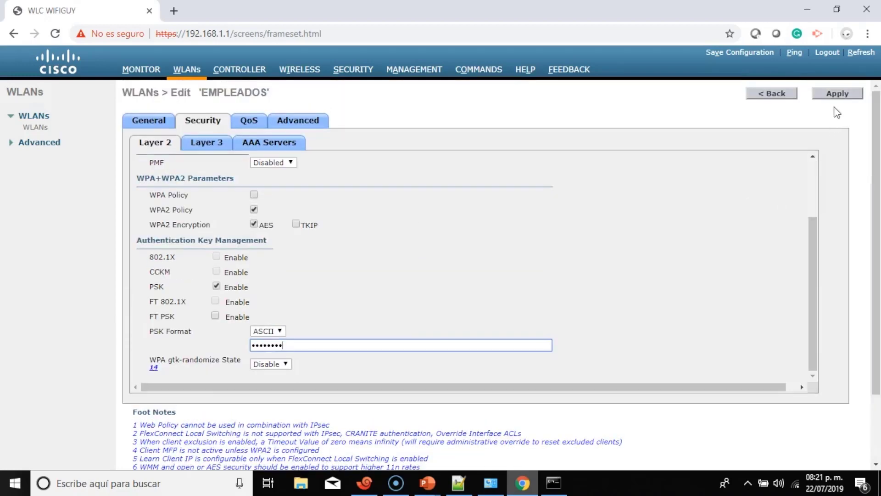
click(837, 95)
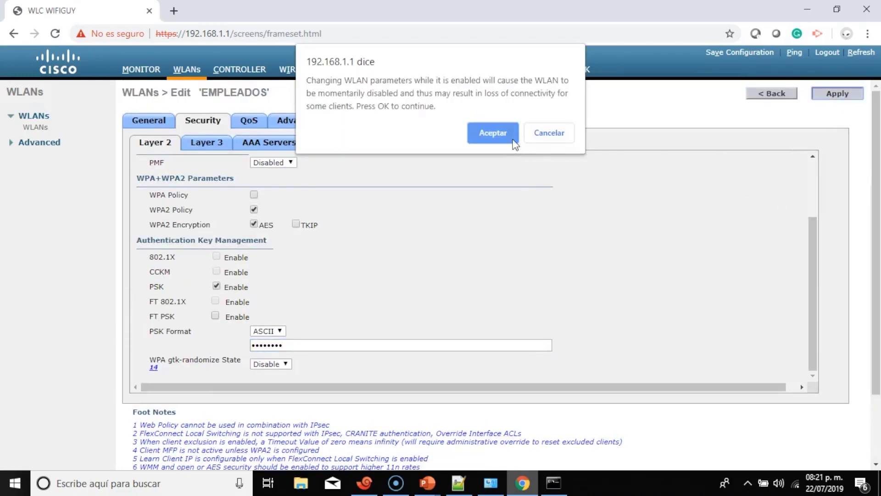
click(507, 132)
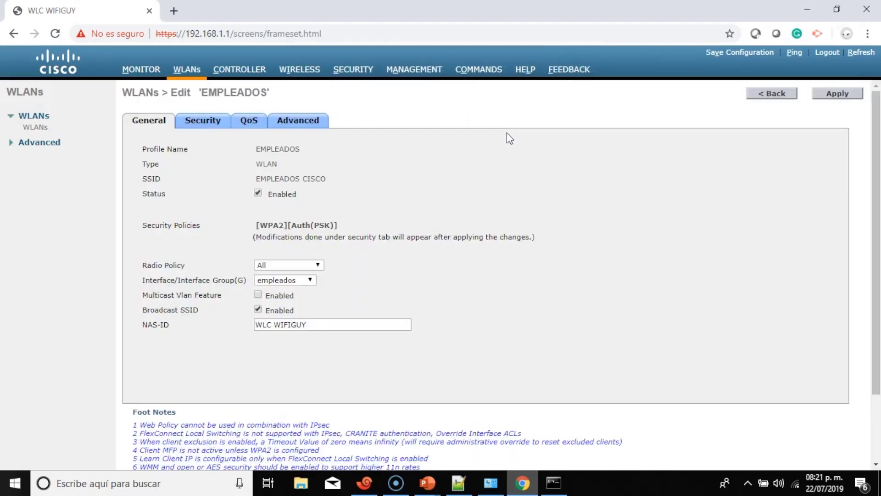
click(800, 482)
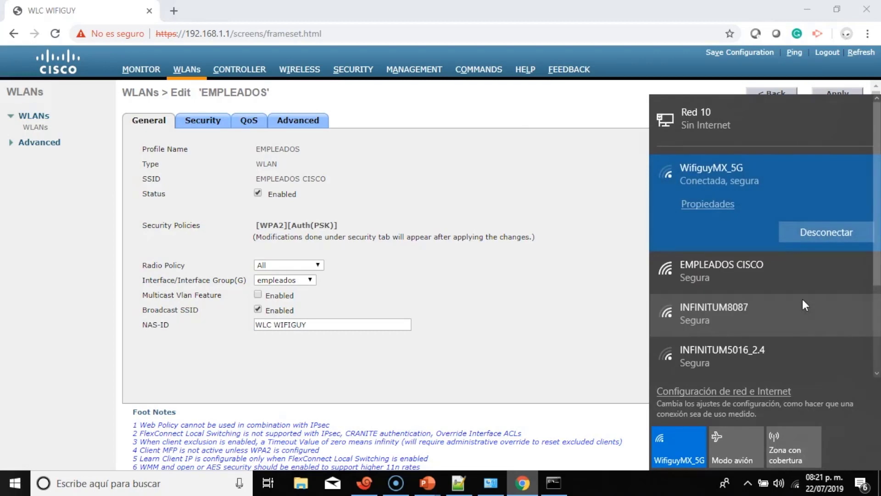
click(797, 271)
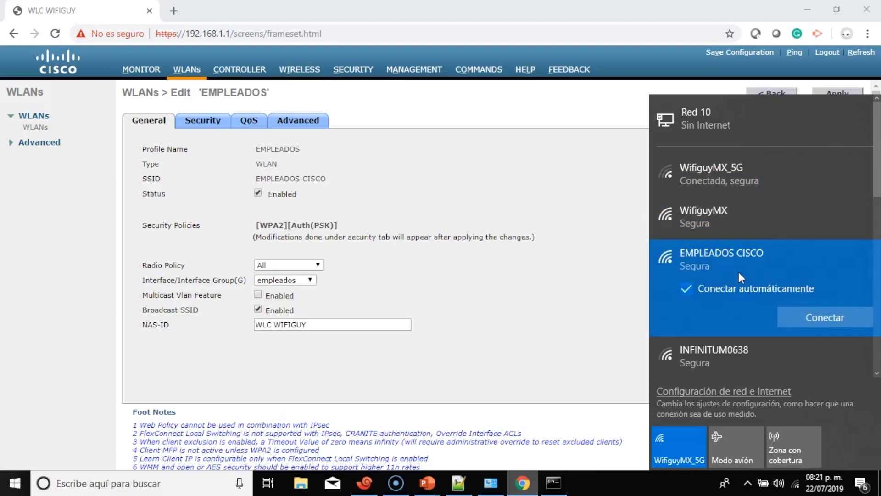
click(600, 290)
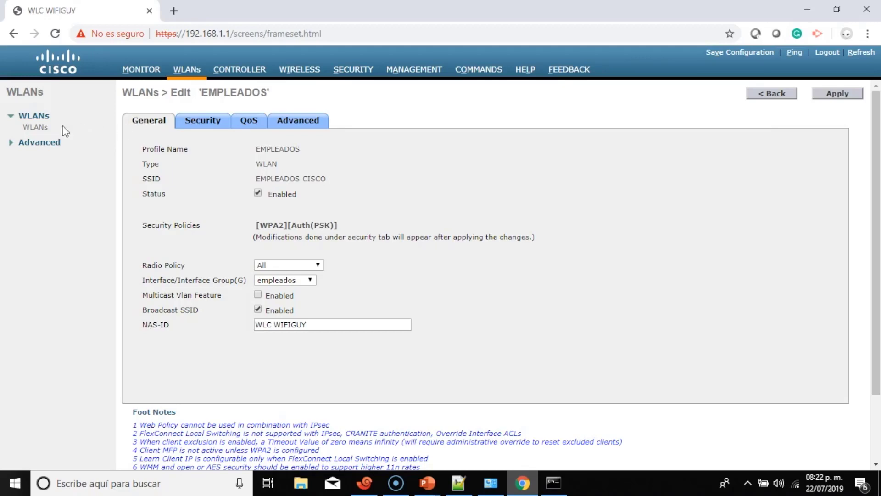
Start a new WLAN with profile name VIP and SSID 'VIP CISCO'.
click(33, 116)
click(43, 118)
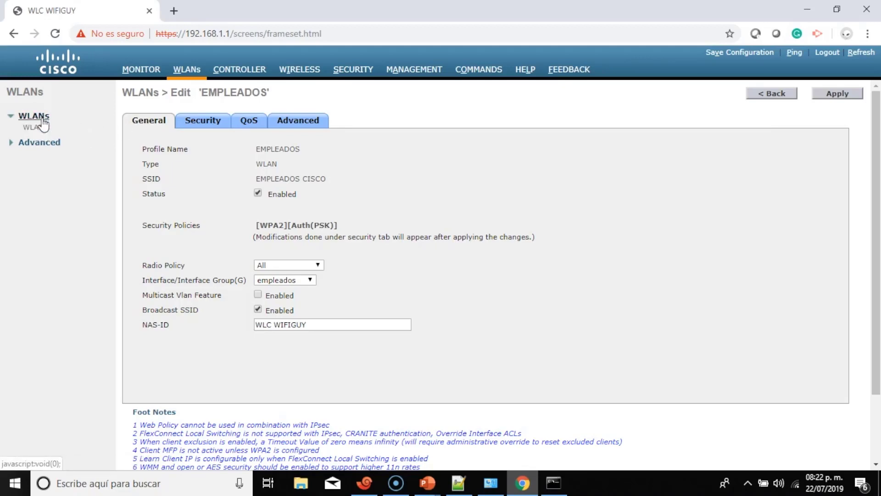
click(37, 127)
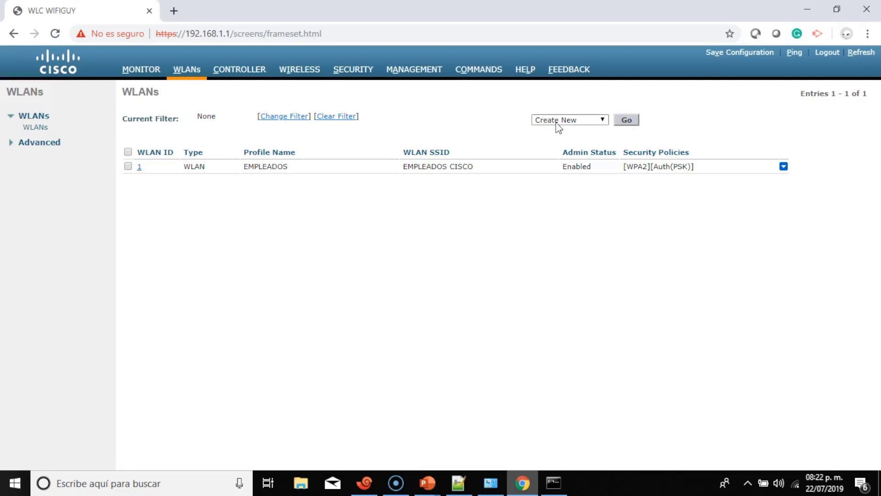
click(626, 121)
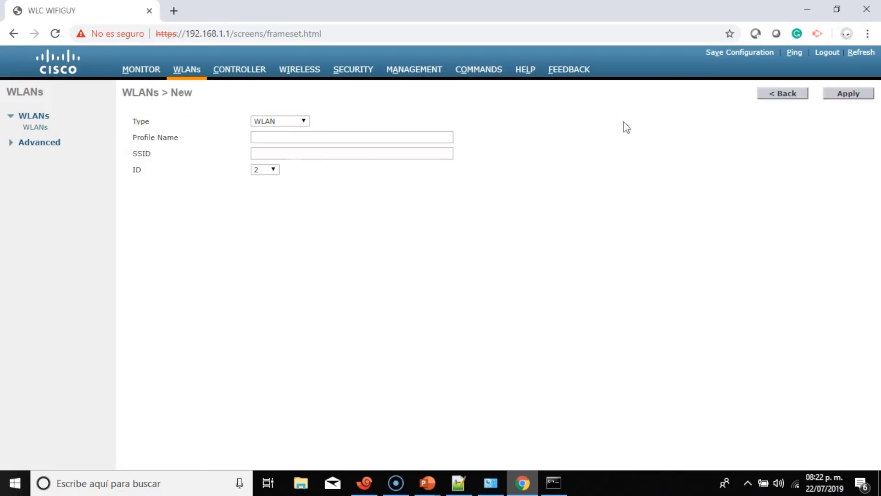
click(294, 138)
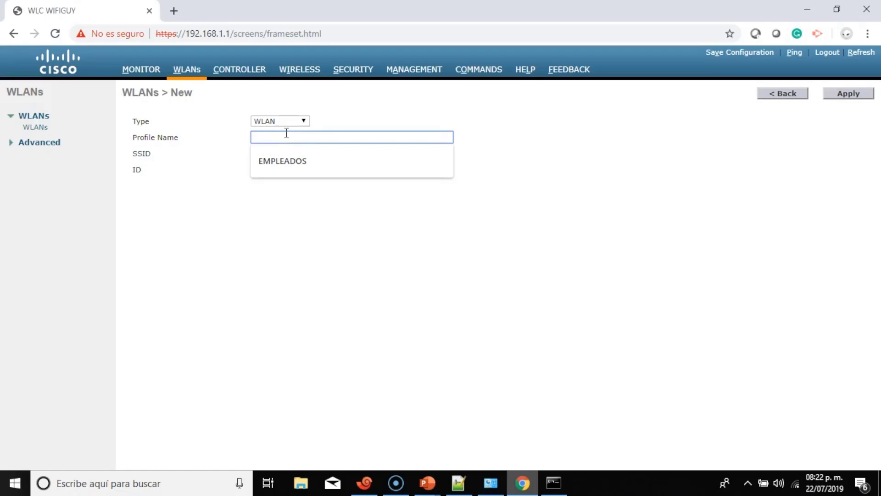
text(VIP)
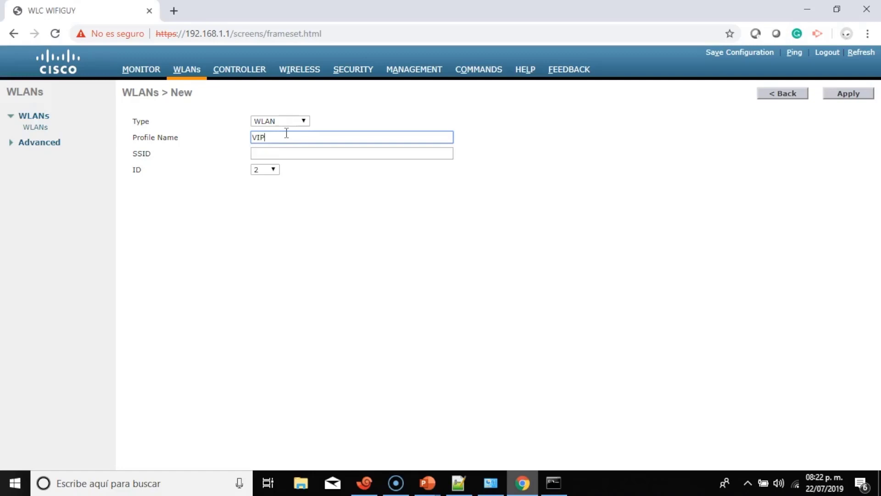
click(287, 152)
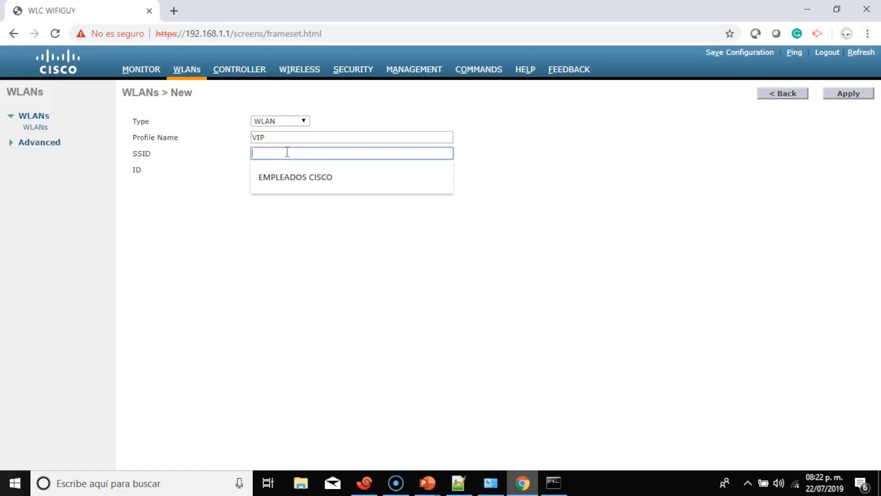
text(VI)
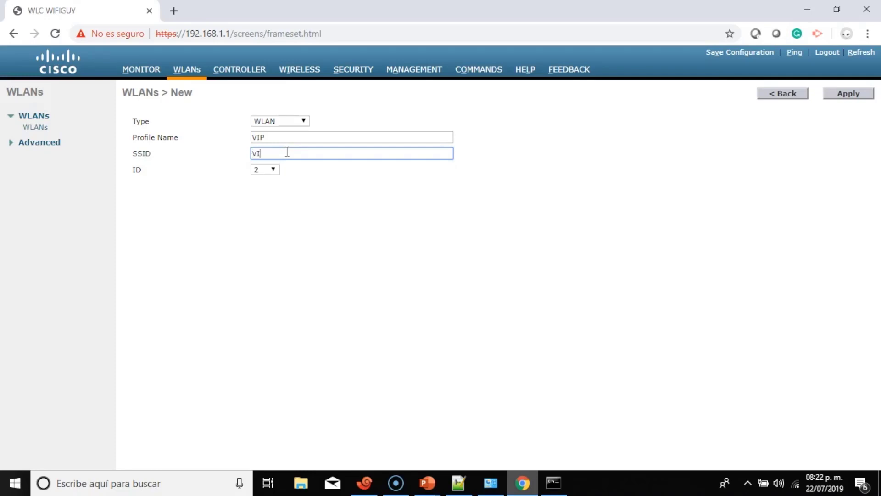
text(P CISCO)
Create the VIP WLAN, enable it, and assign it to the vip interface.
click(847, 95)
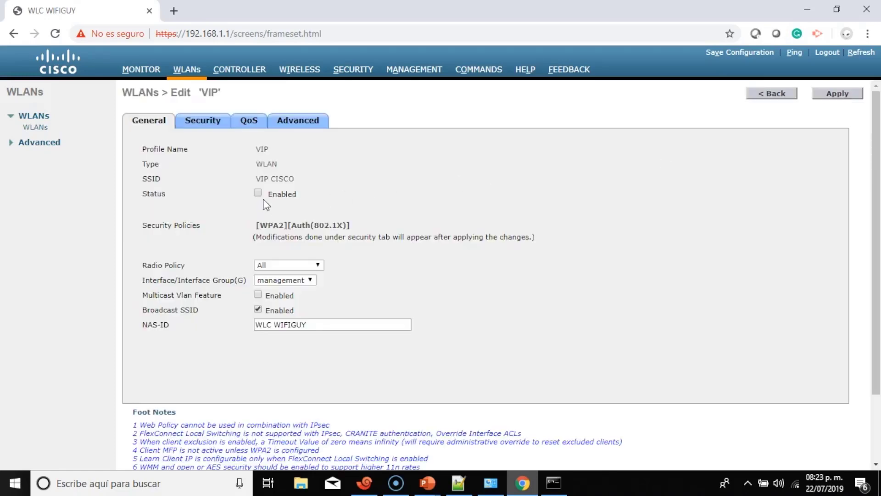
click(257, 193)
scroll(269, 196, down, 2)
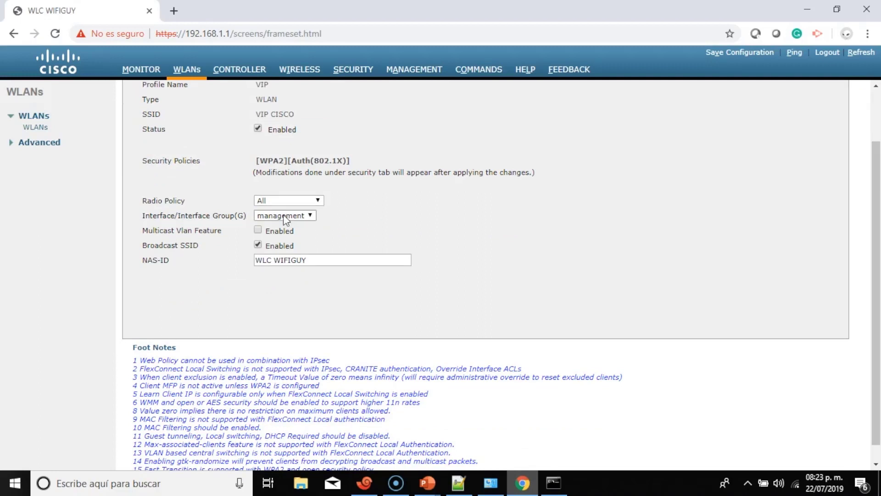
click(282, 214)
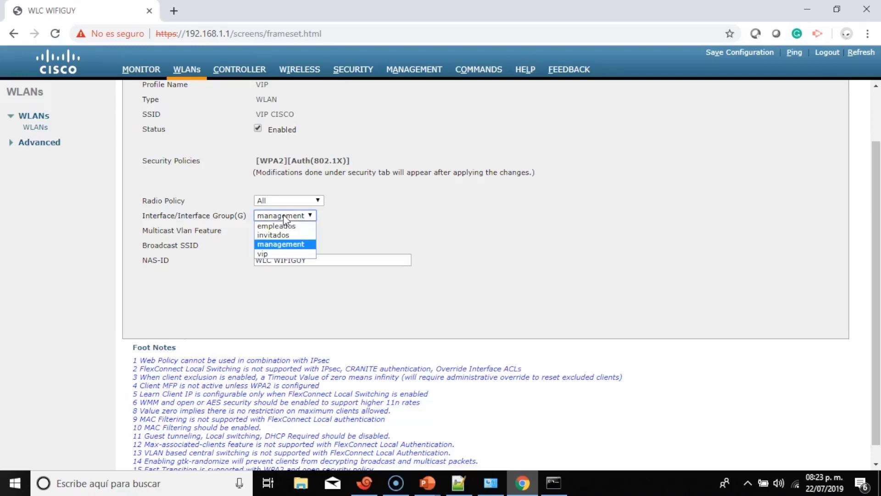
click(286, 250)
scroll(338, 229, down, 1)
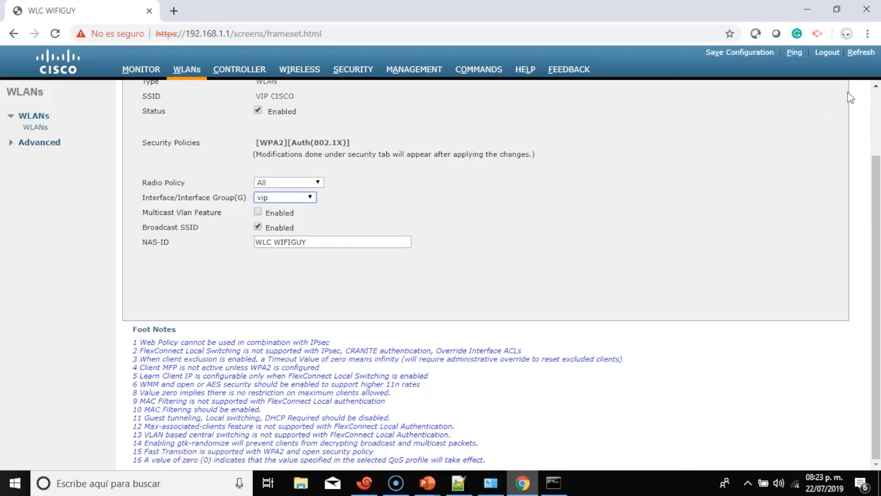
scroll(849, 97, up, 3)
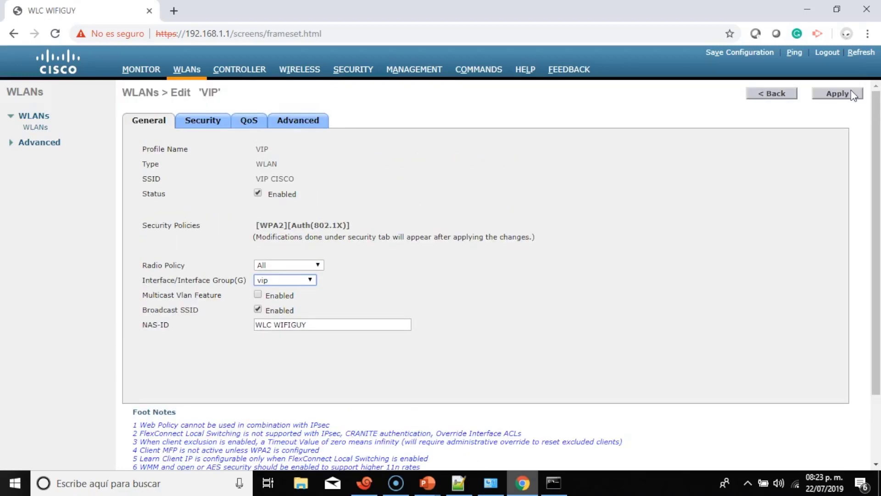
Turn on PSK authentication for VIP with a pre-shared key and apply.
click(211, 122)
scroll(321, 185, down, 2)
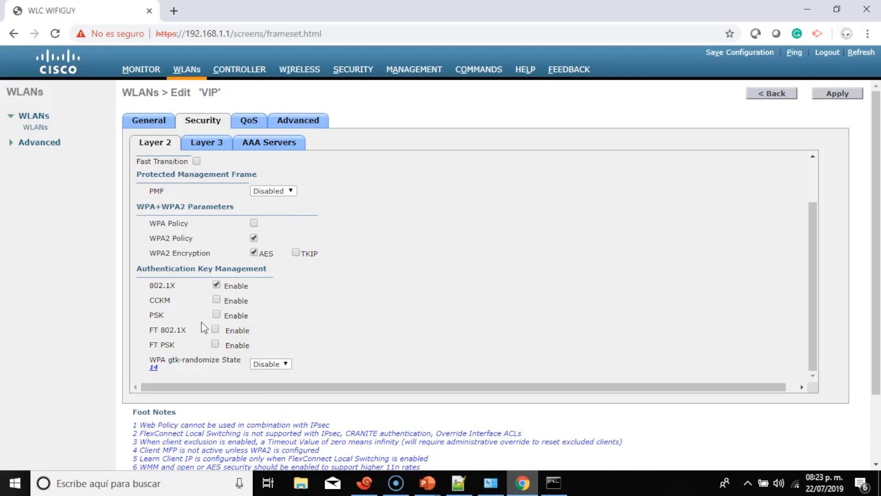
click(216, 315)
scroll(284, 272, down, 1)
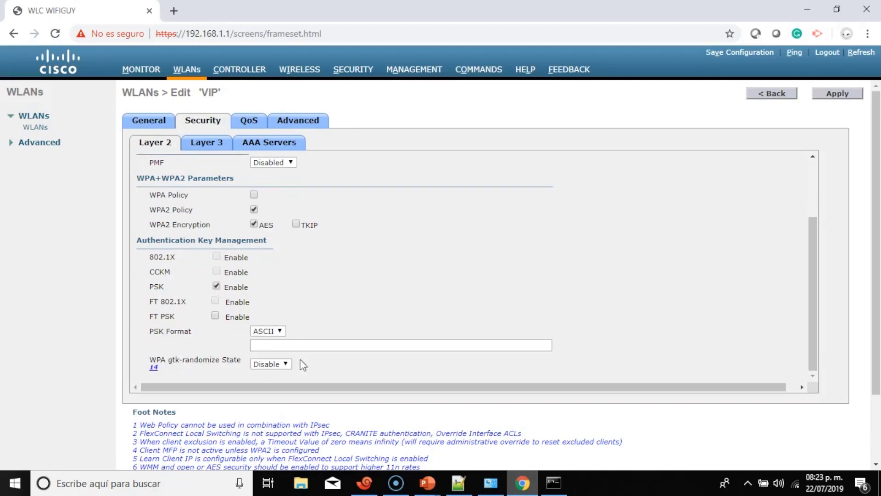
click(317, 343)
text(•••••••)
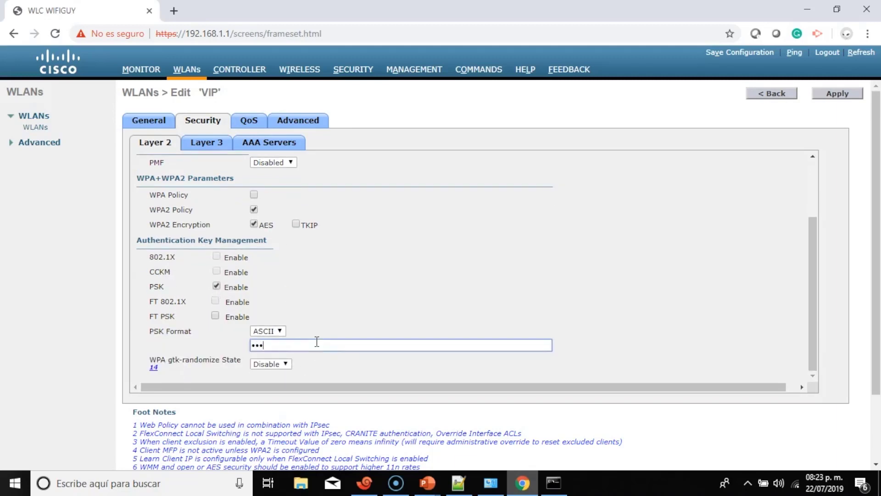
text(•)
scroll(595, 301, down, 2)
scroll(833, 211, up, 2)
click(843, 95)
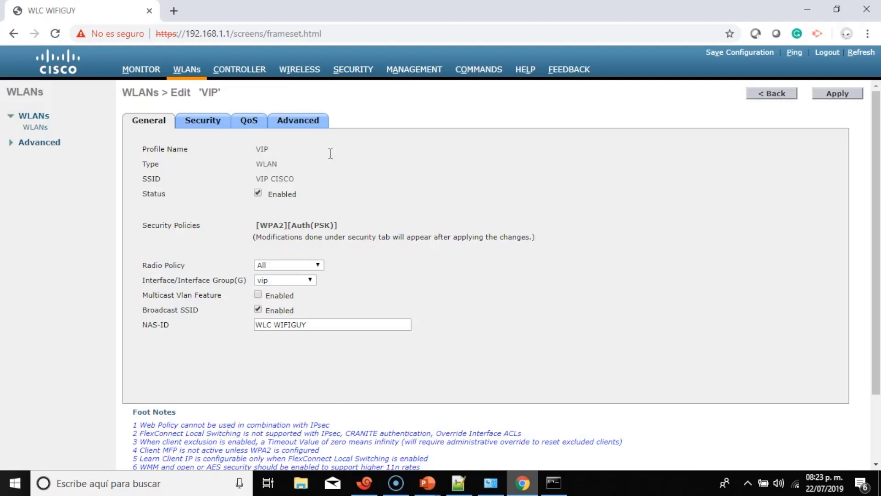
Start another new WLAN with profile name INVITADOS and SSID 'INVITADOS CISCO'.
click(775, 94)
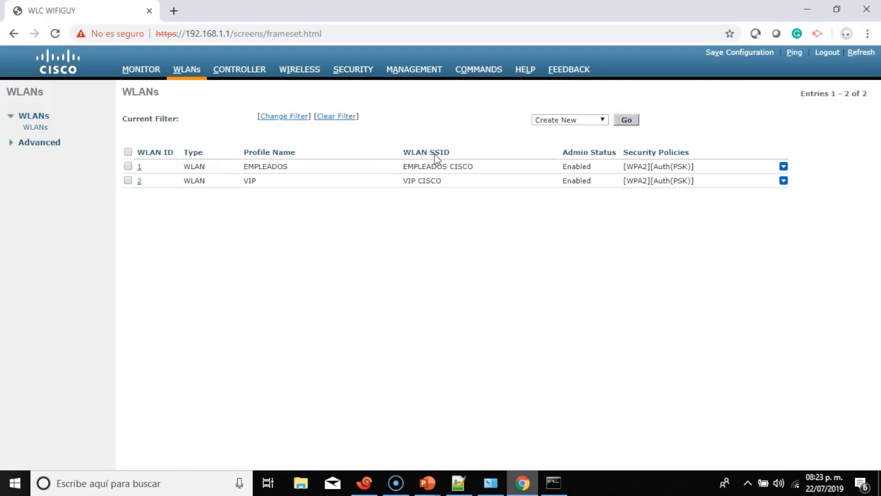
click(626, 120)
click(277, 136)
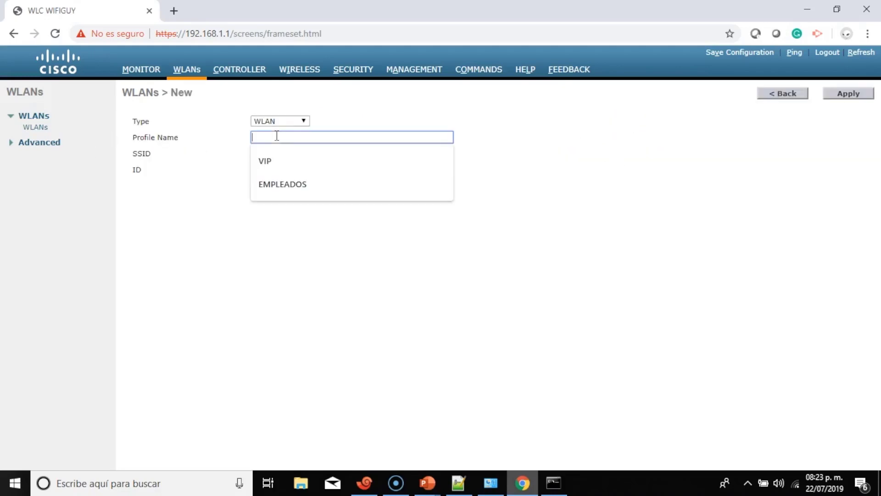
text(INVITADOS)
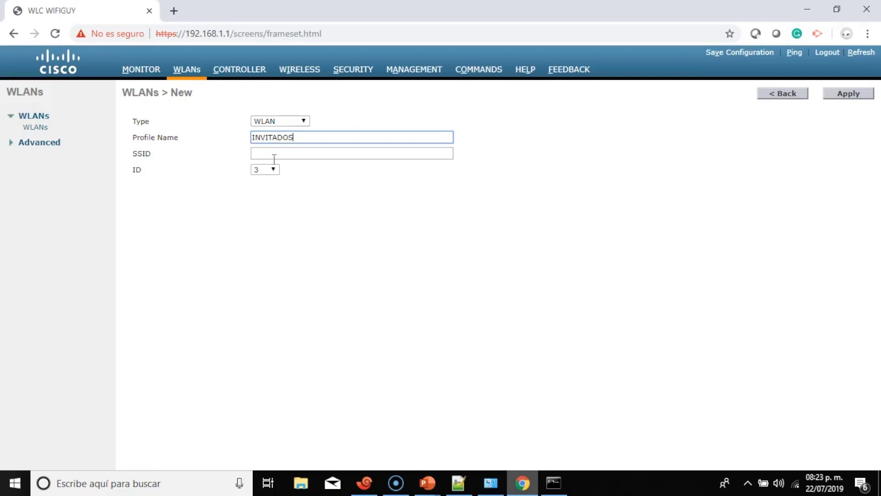
click(277, 155)
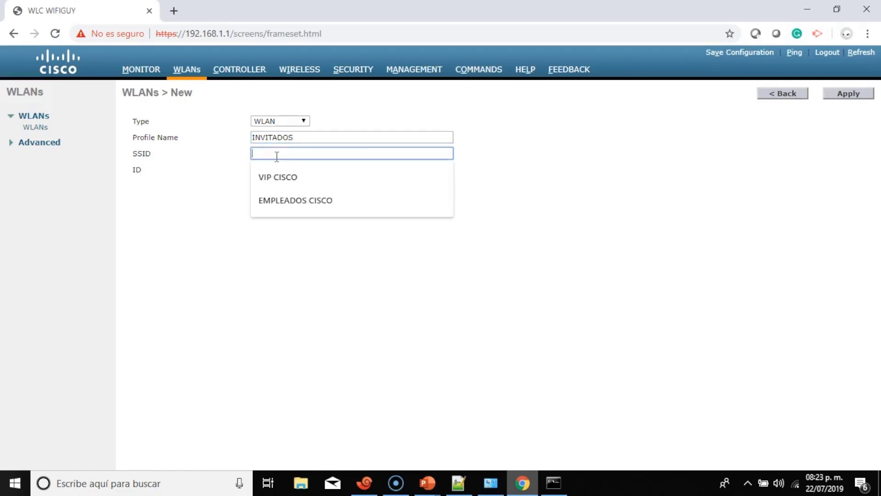
text(INVITADOS )
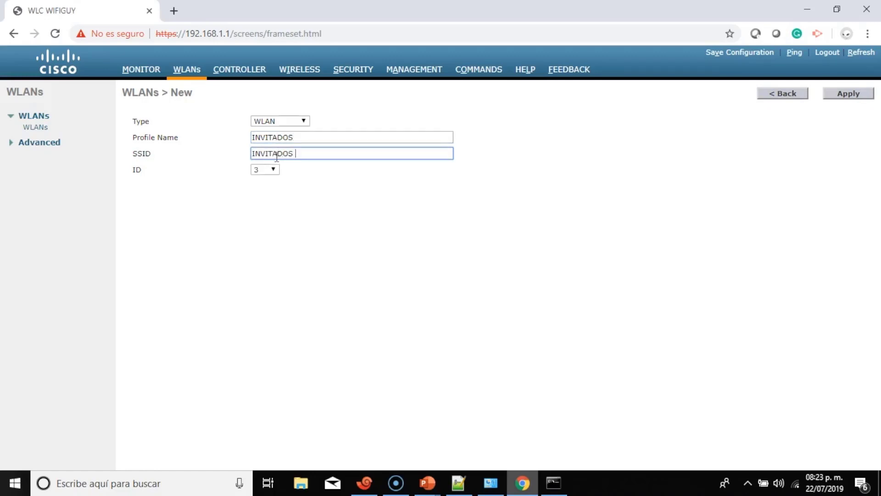
text(CISCO)
Create and enable the INVITADOS WLAN, assigning it to the invitados interface.
click(849, 93)
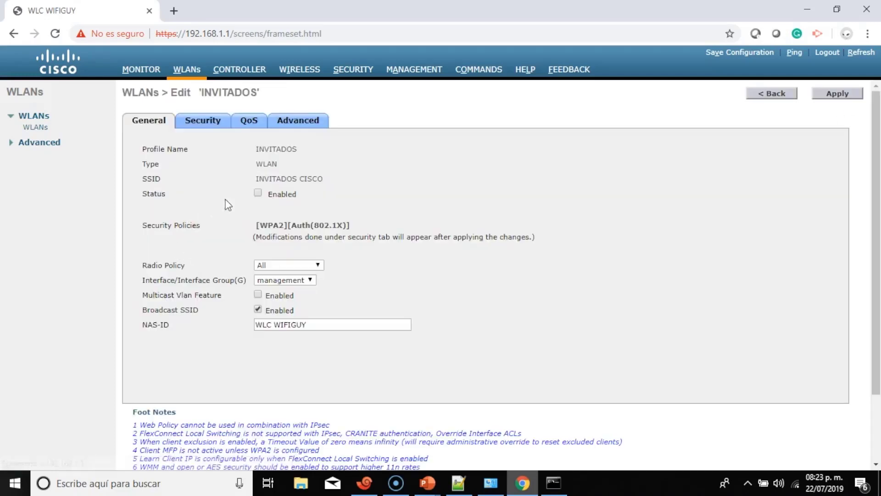
click(257, 193)
scroll(345, 273, down, 2)
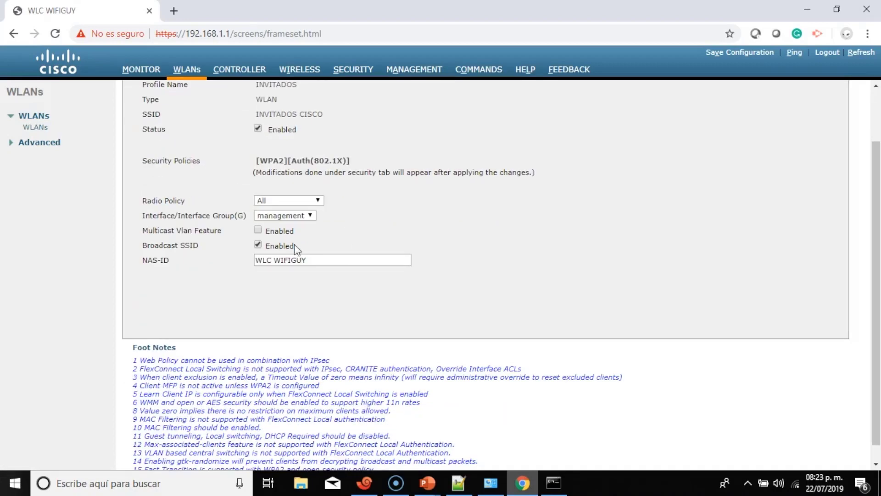
click(292, 220)
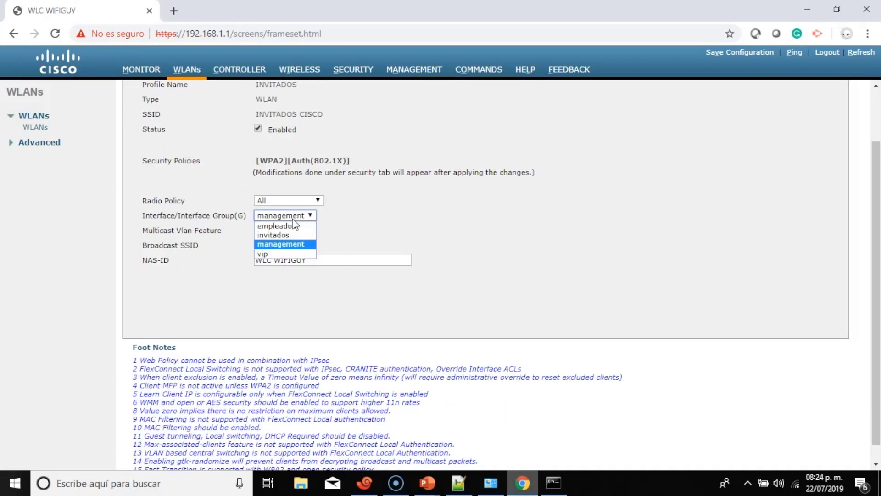
click(294, 254)
scroll(472, 207, up, 3)
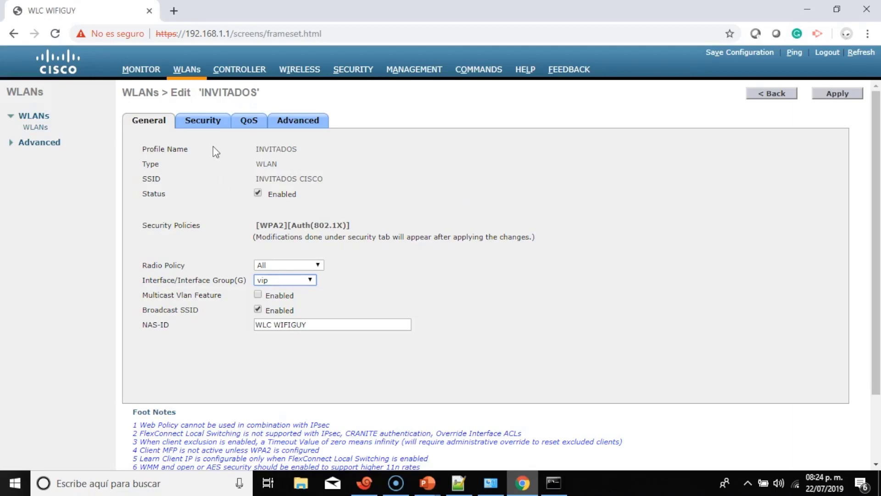
click(288, 282)
click(292, 297)
Switch INVITADOS security to PSK with a pre-shared key and apply.
click(222, 116)
scroll(355, 230, down, 1)
scroll(306, 222, up, 1)
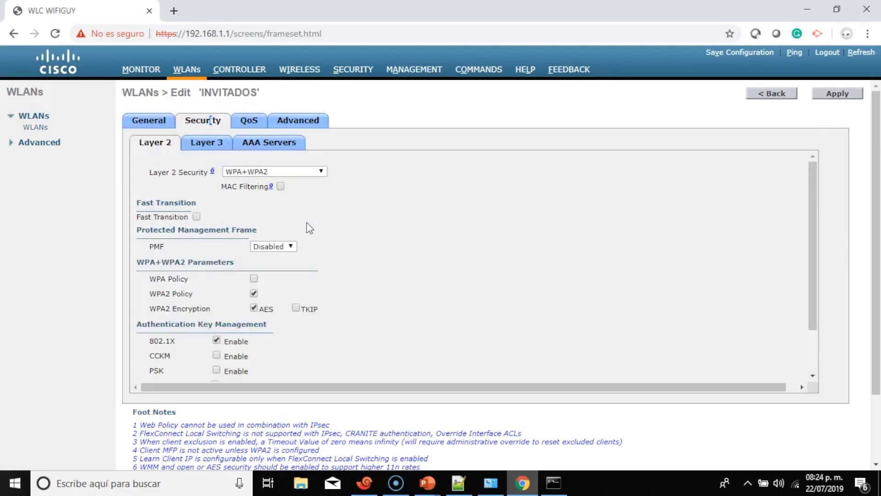
scroll(307, 228, down, 1)
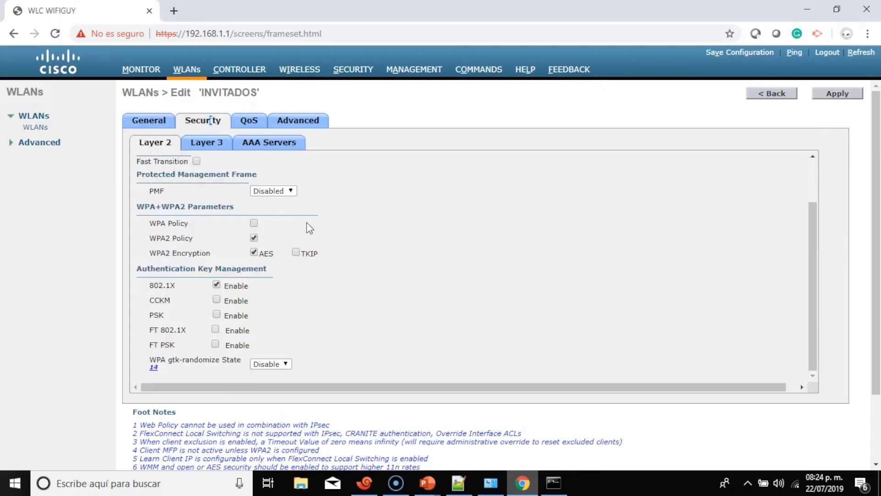
click(217, 315)
scroll(276, 294, down, 1)
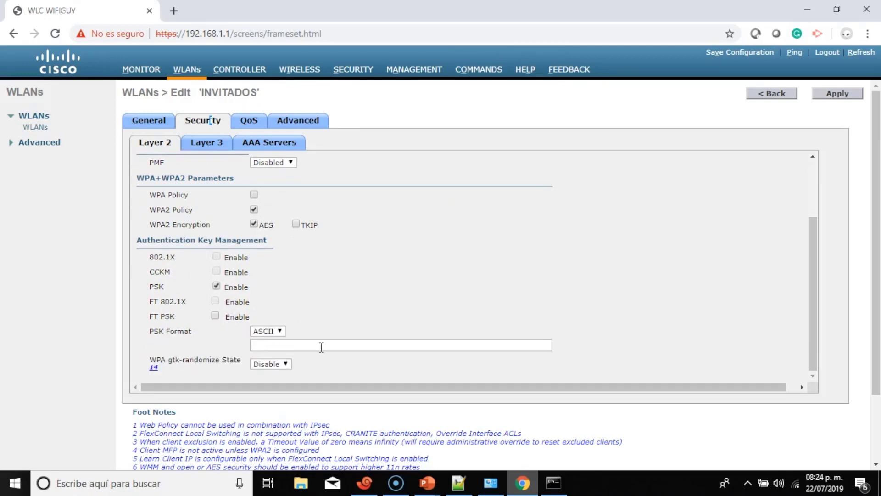
click(323, 346)
text(********)
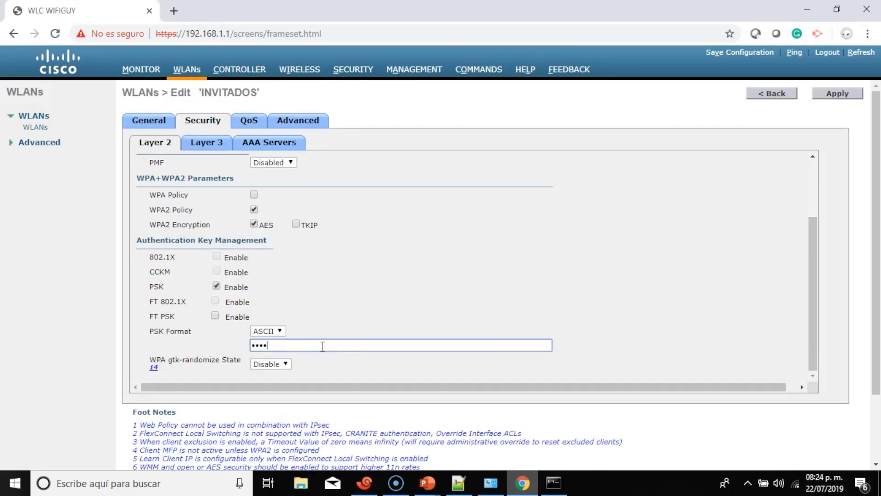
scroll(578, 193, down, 2)
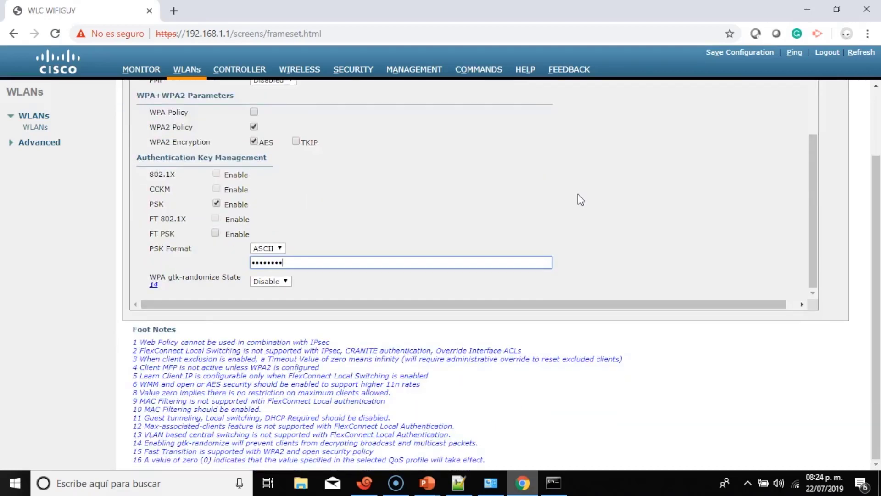
scroll(803, 109, up, 2)
scroll(865, 142, up, 2)
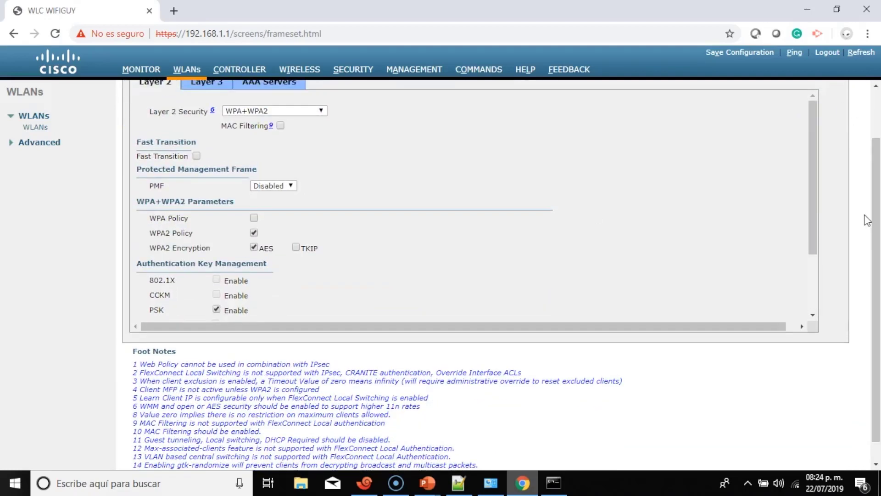
click(837, 94)
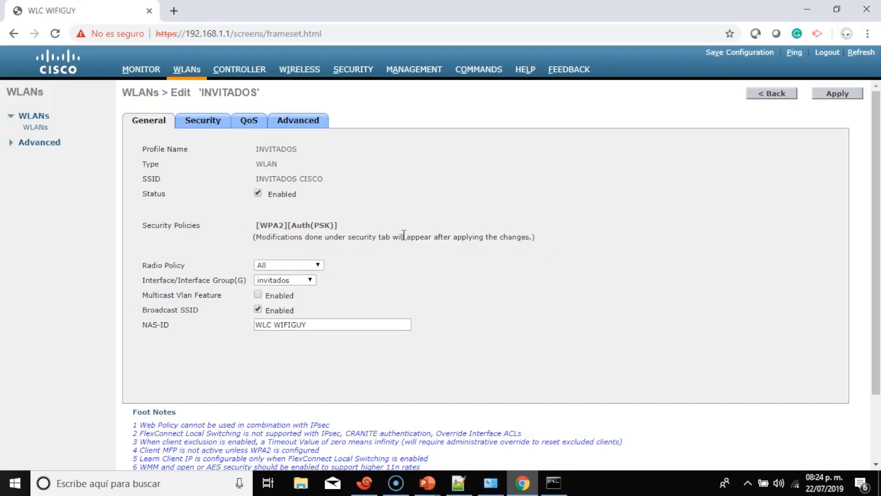
Review the controller summary and WLANs list, then show the Windows Wi-Fi network list.
click(140, 72)
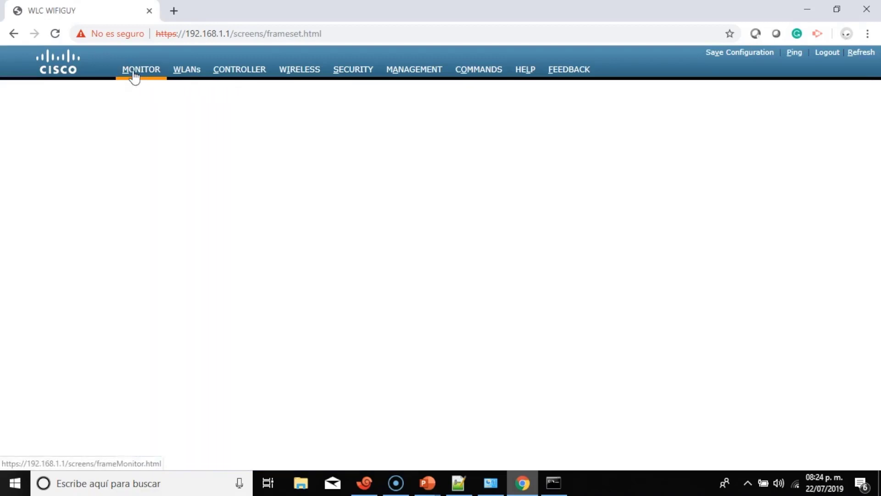
scroll(237, 233, down, 6)
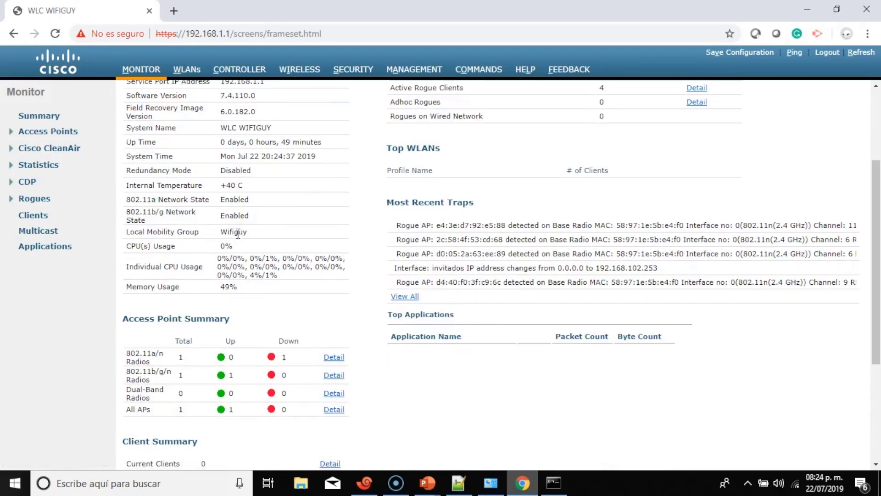
scroll(237, 233, up, 6)
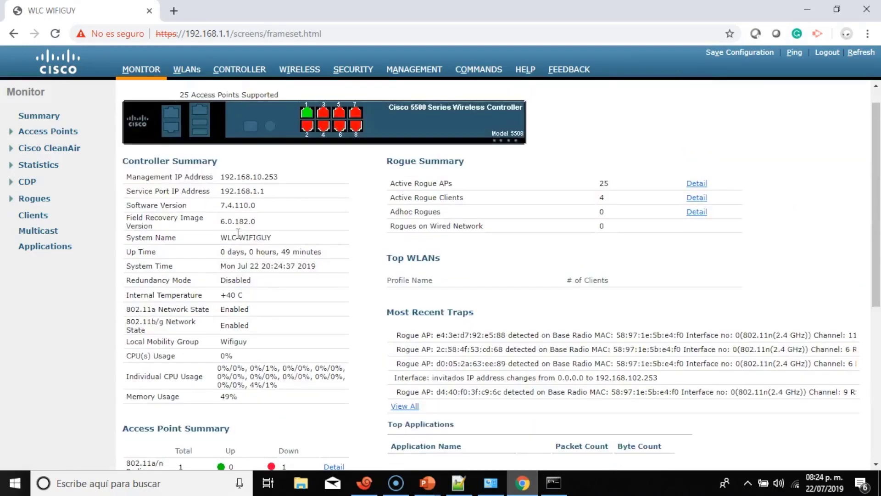
click(198, 74)
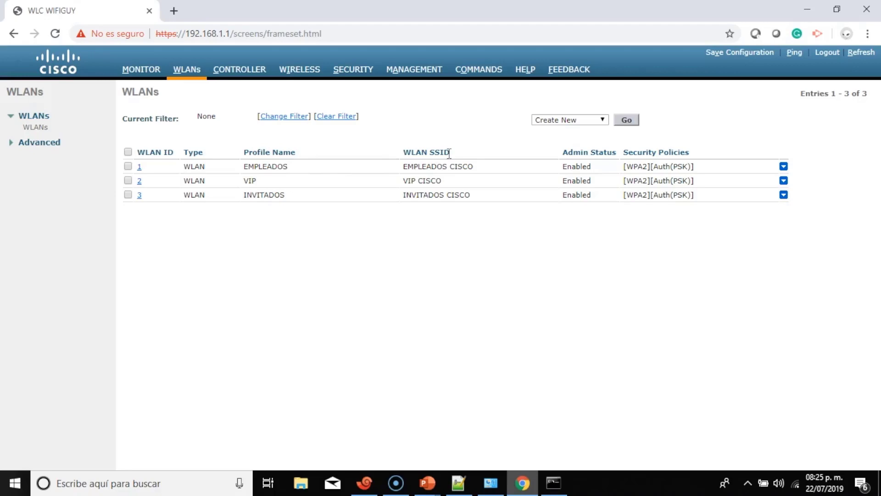
click(796, 485)
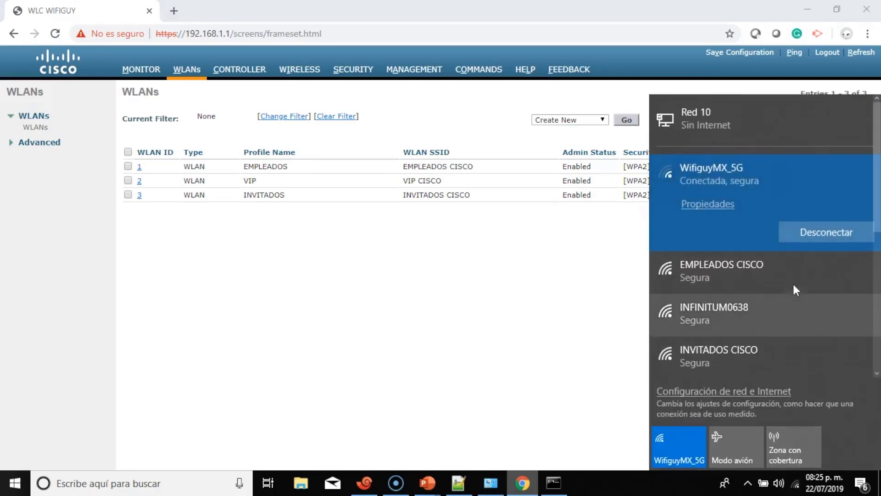
Scroll the Wi-Fi list to find the three secured CISCO networks, then close it.
click(876, 375)
click(877, 374)
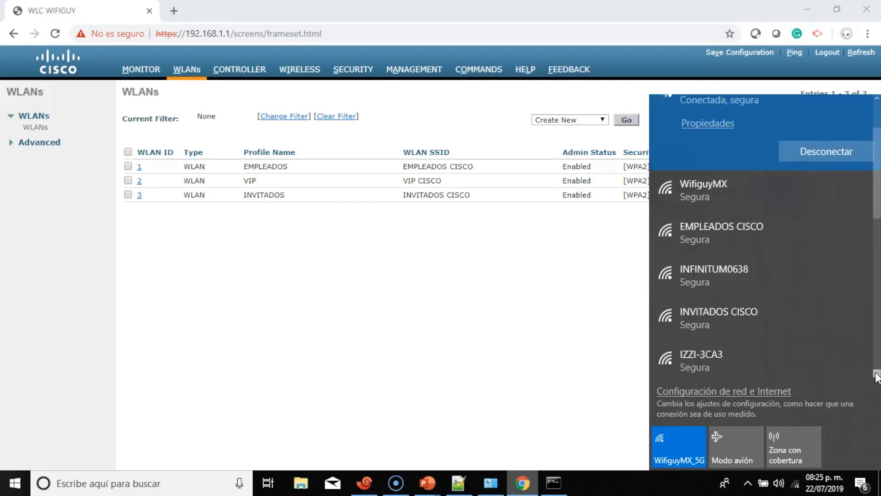
click(876, 374)
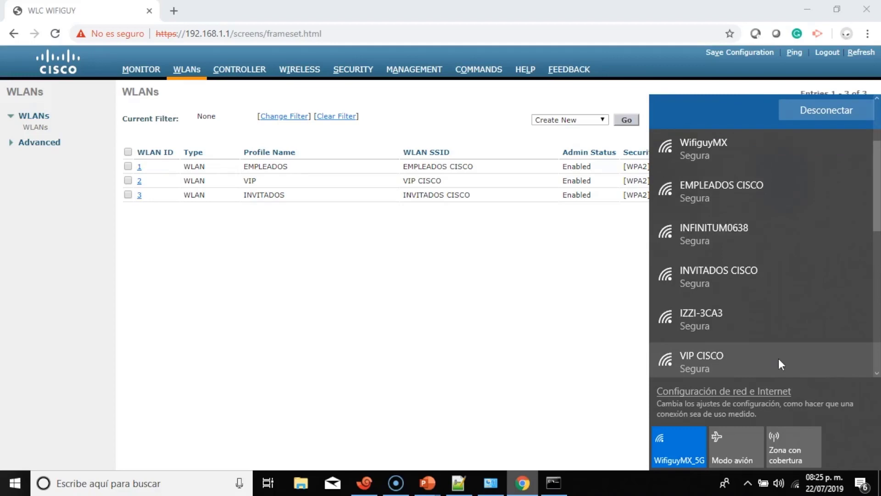
click(340, 330)
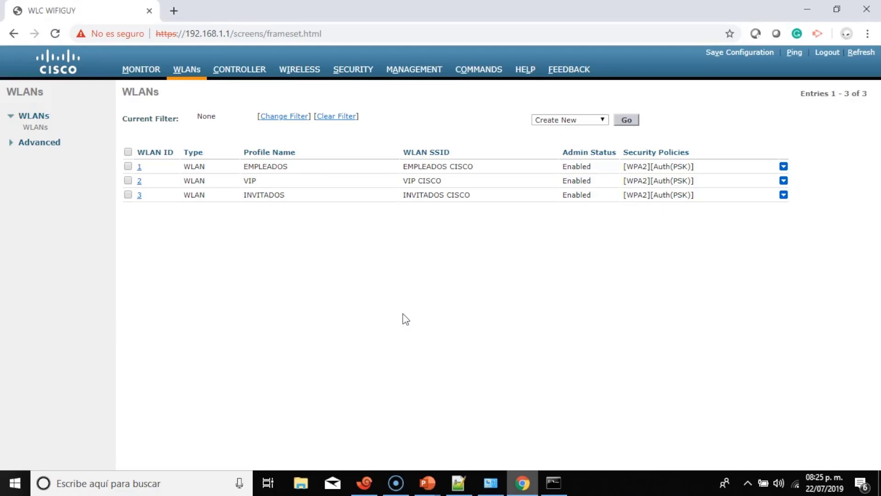
Navigate from the access point overview to the controller's Country settings page.
click(294, 75)
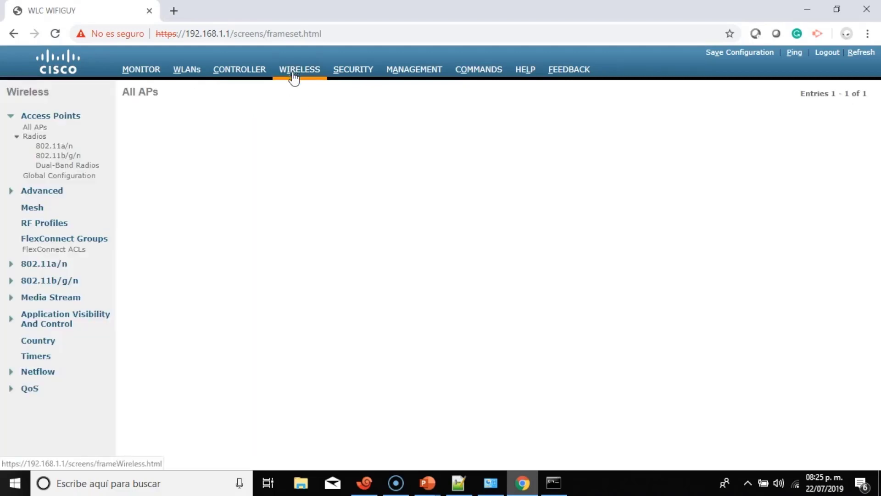
click(140, 76)
scroll(367, 265, down, 5)
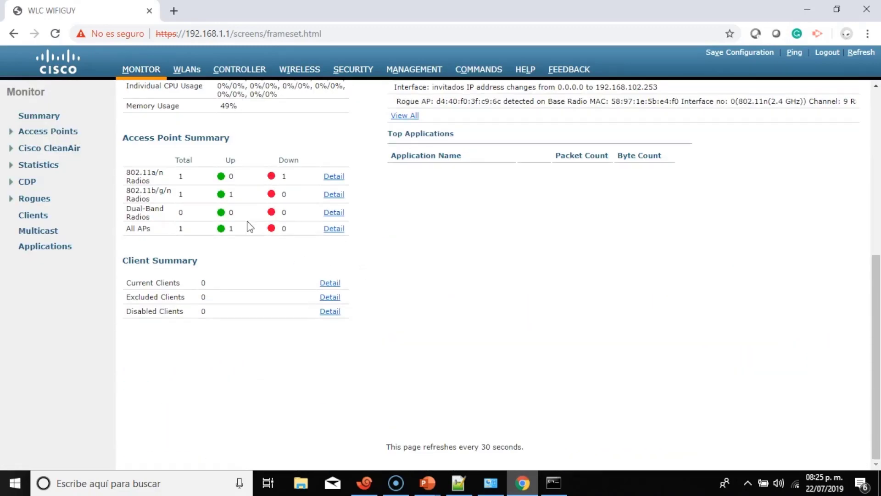
scroll(250, 227, up, 5)
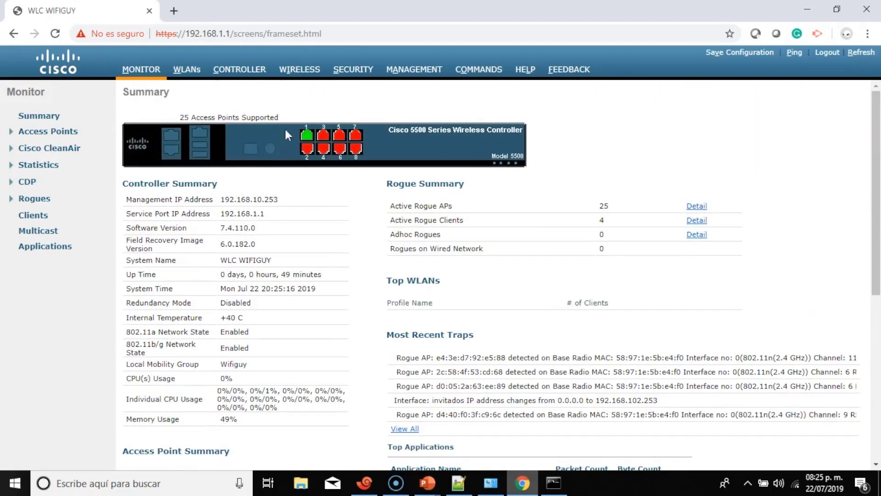
click(306, 73)
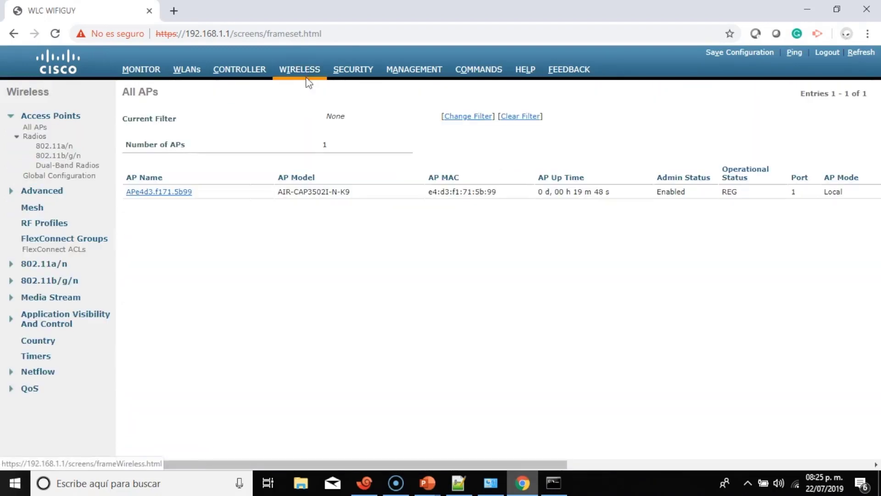
click(37, 341)
Try applying country code MX; it is refused while 802.11a/b networks are enabled.
scroll(281, 224, down, 3)
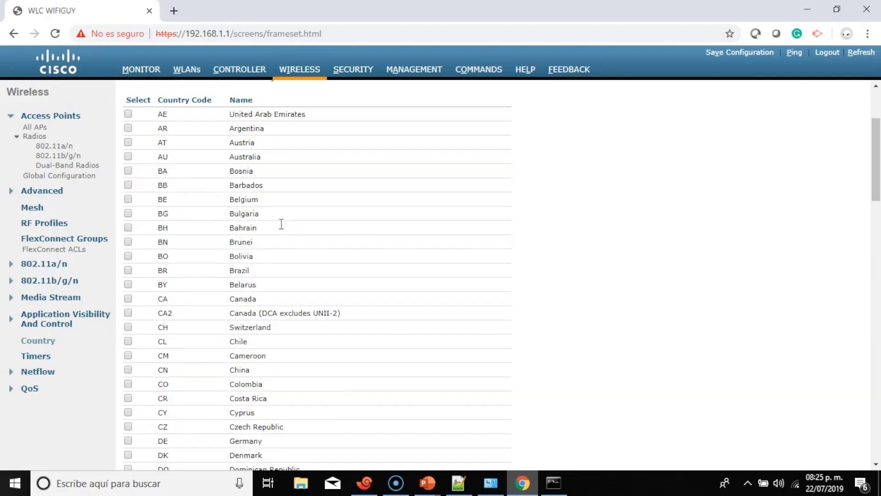
scroll(220, 185, down, 6)
scroll(219, 185, up, 9)
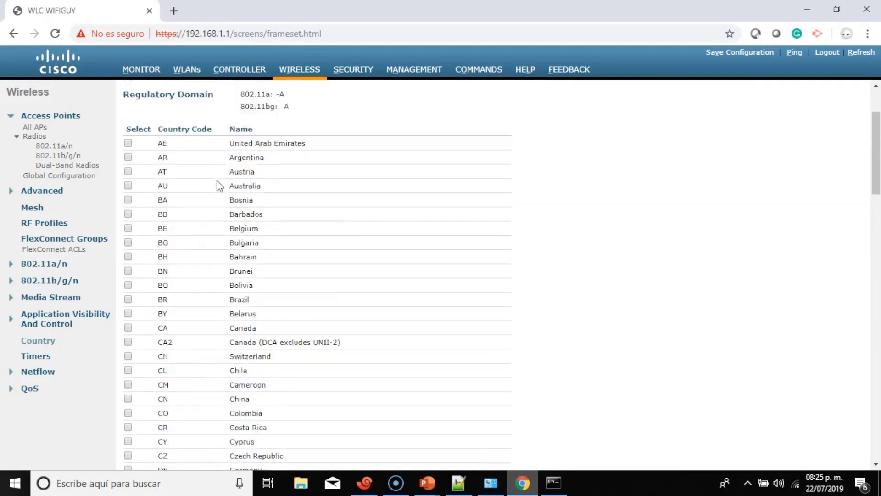
scroll(221, 188, down, 10)
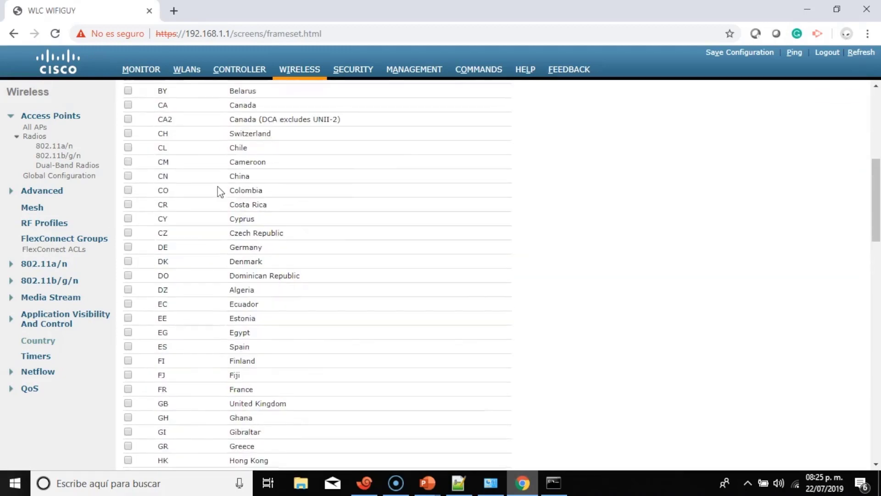
scroll(220, 188, down, 18)
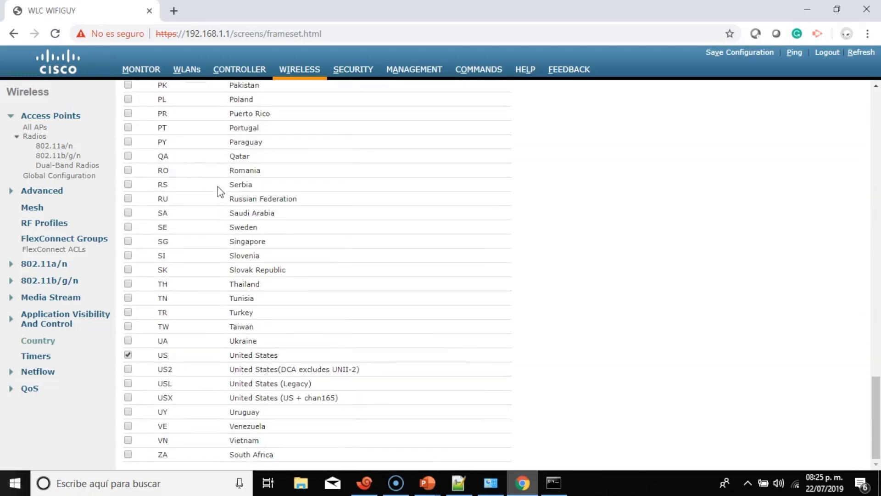
scroll(186, 312, up, 7)
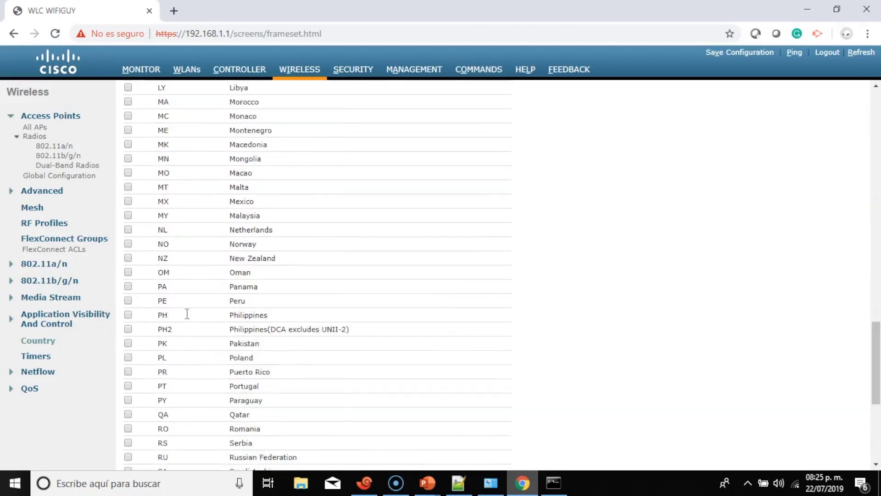
scroll(187, 313, down, 1)
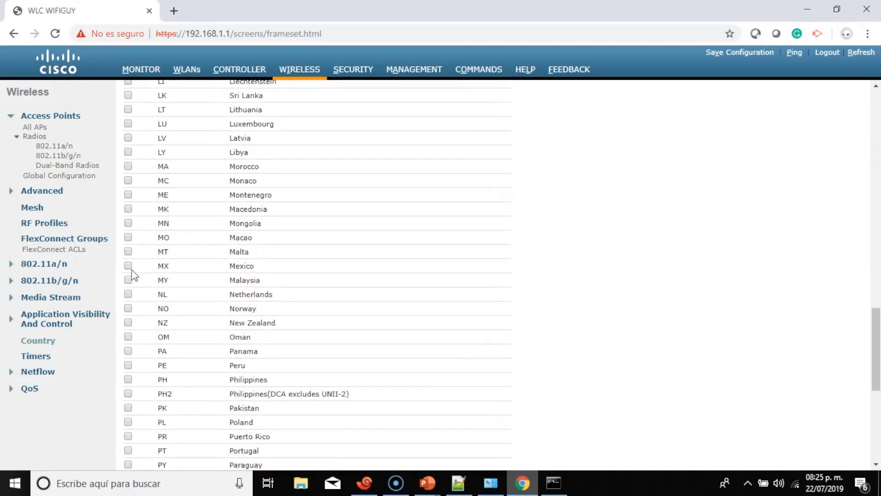
scroll(584, 232, up, 20)
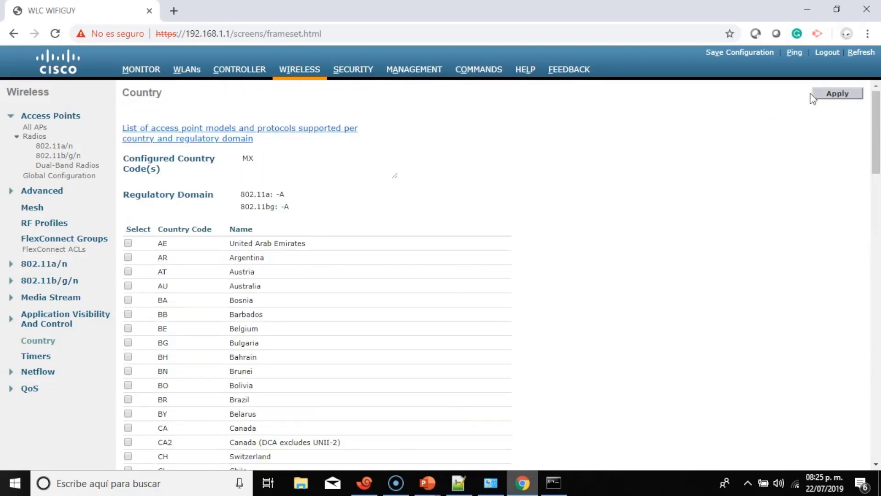
click(837, 94)
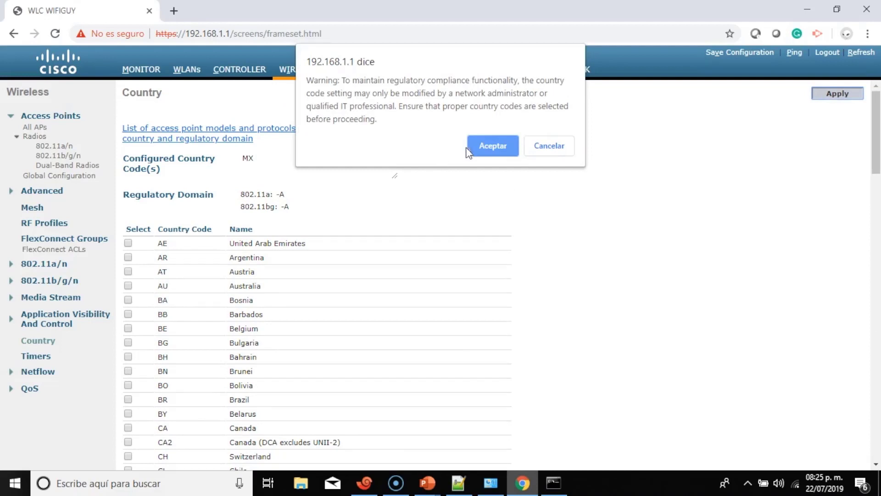
click(492, 147)
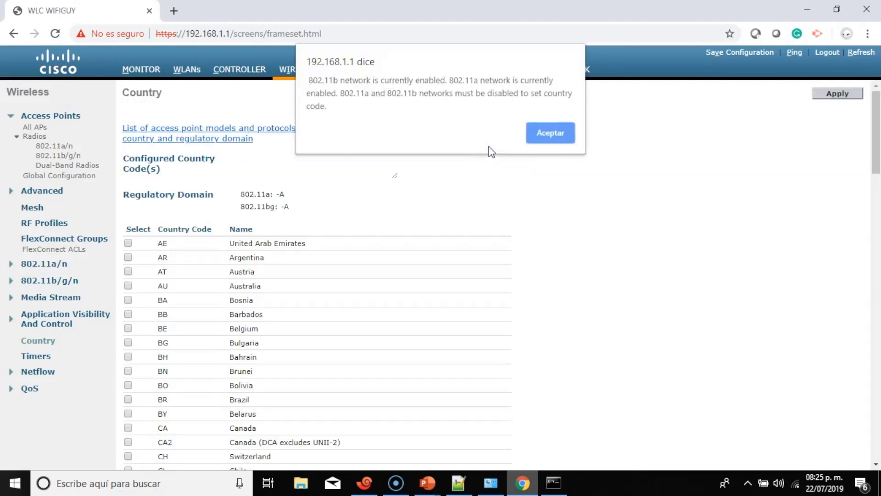
click(546, 133)
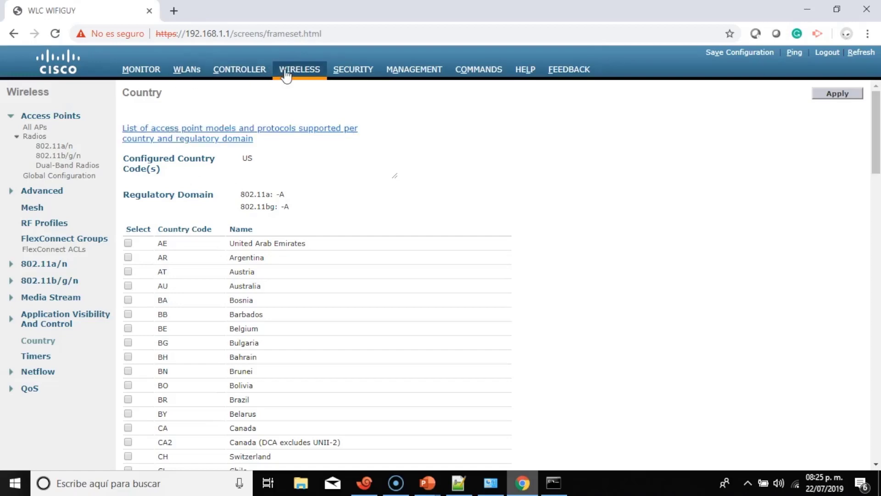
Disable the 802.11b/g network by unchecking Network Status and applying.
click(75, 177)
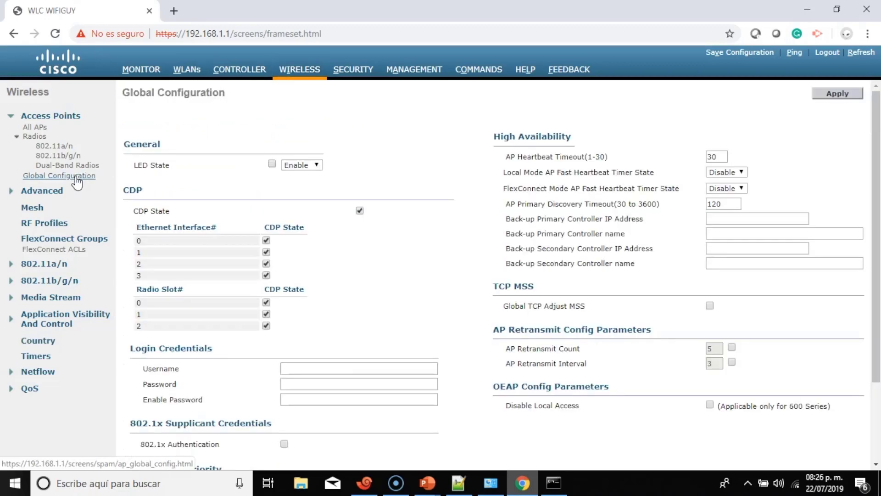
click(51, 266)
click(39, 285)
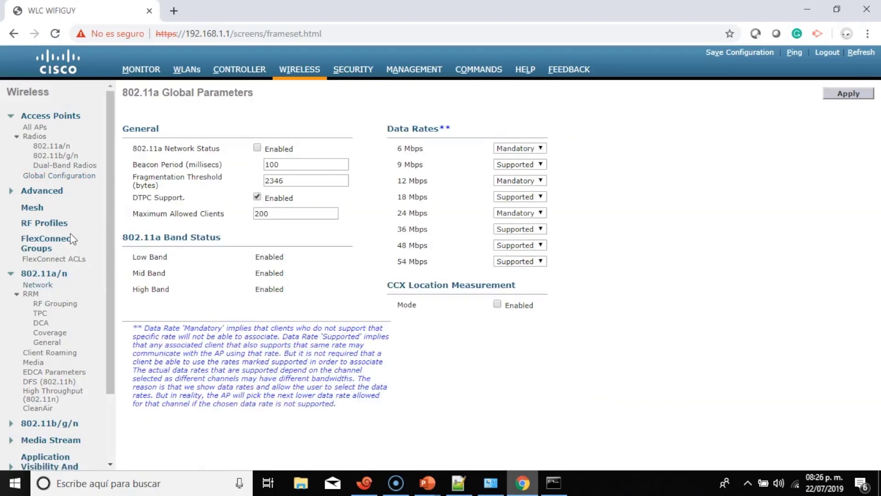
scroll(70, 233, down, 3)
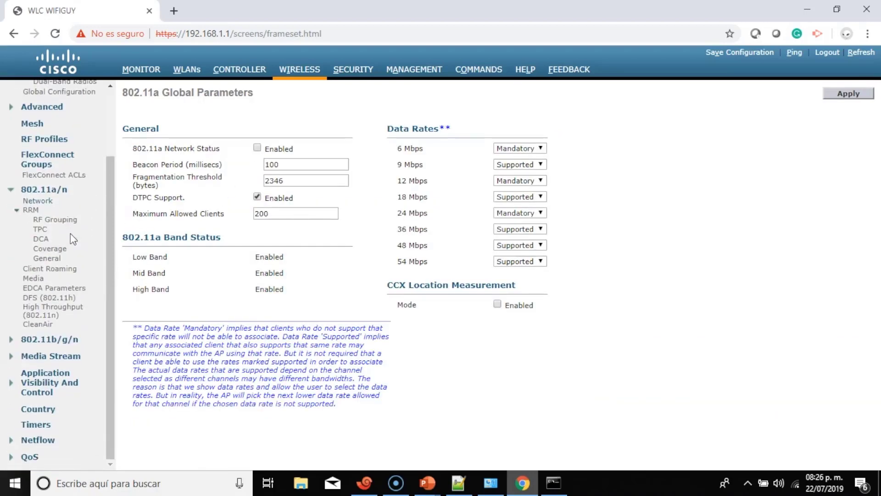
click(39, 340)
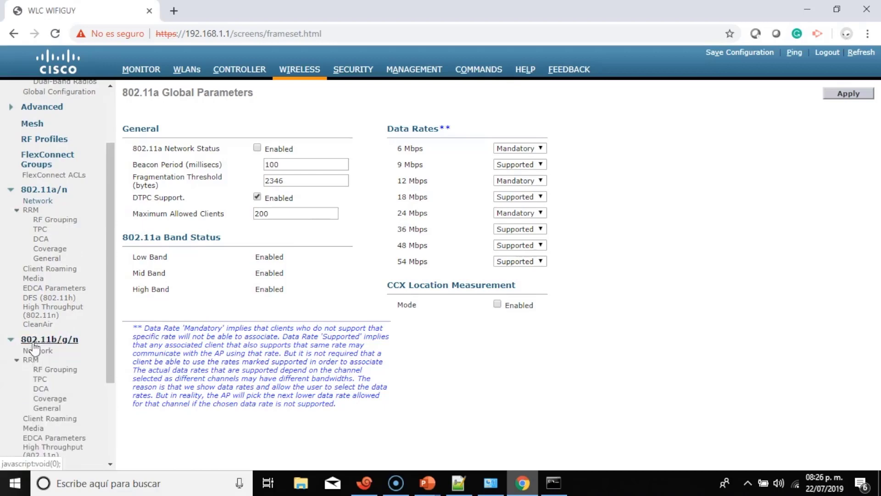
click(38, 350)
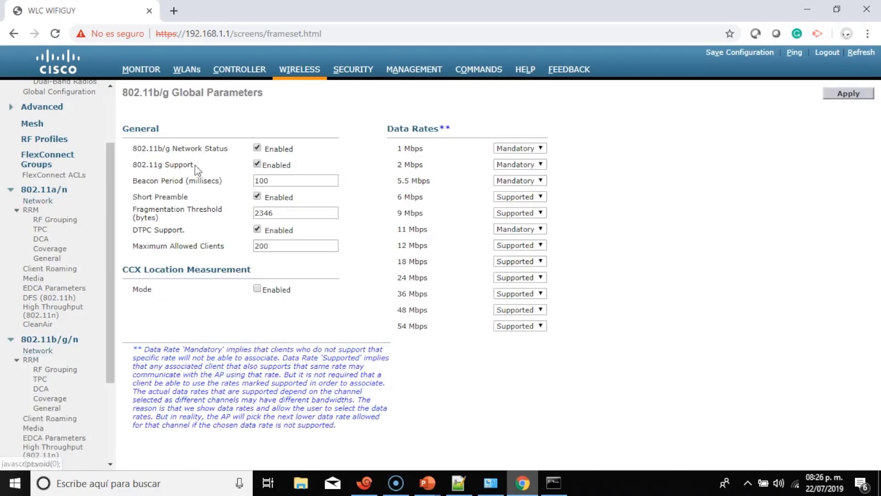
click(257, 148)
click(845, 94)
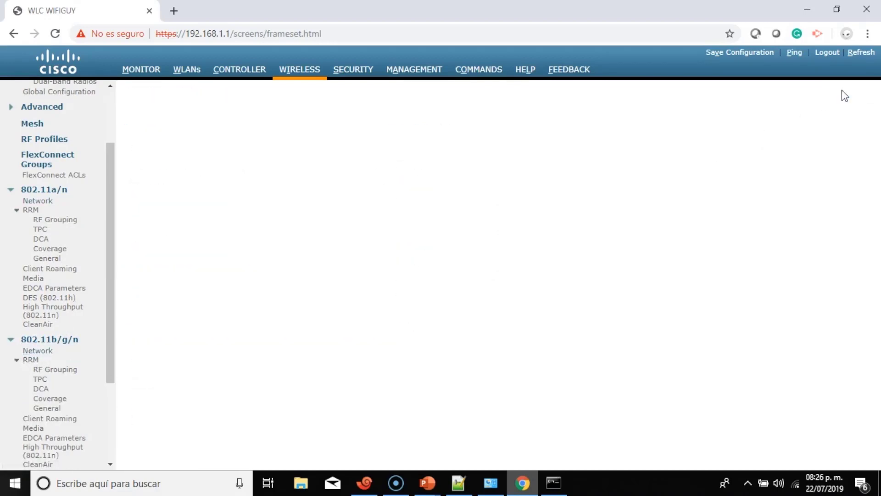
Disable the 802.11a network and confirm the mesh AP warning.
click(51, 189)
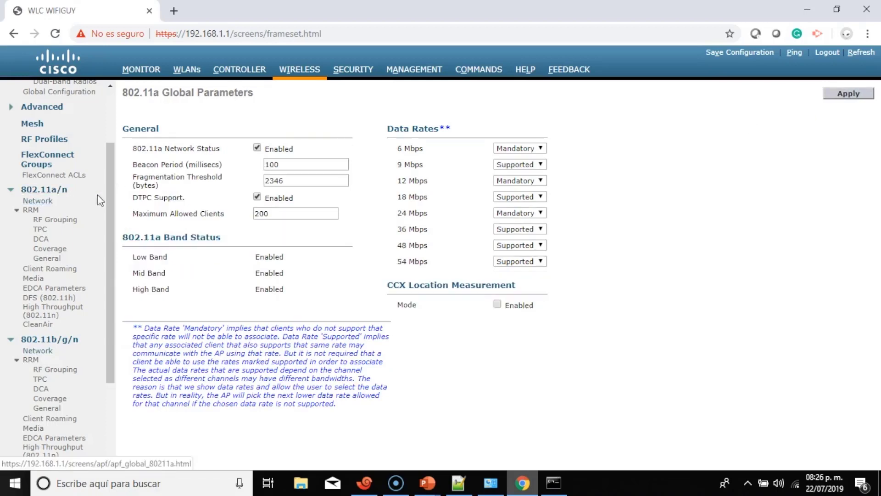
click(257, 148)
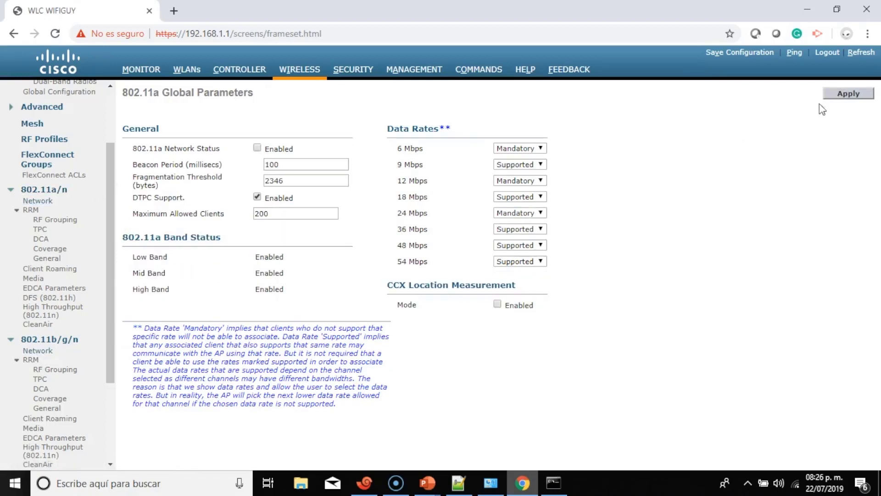
click(845, 94)
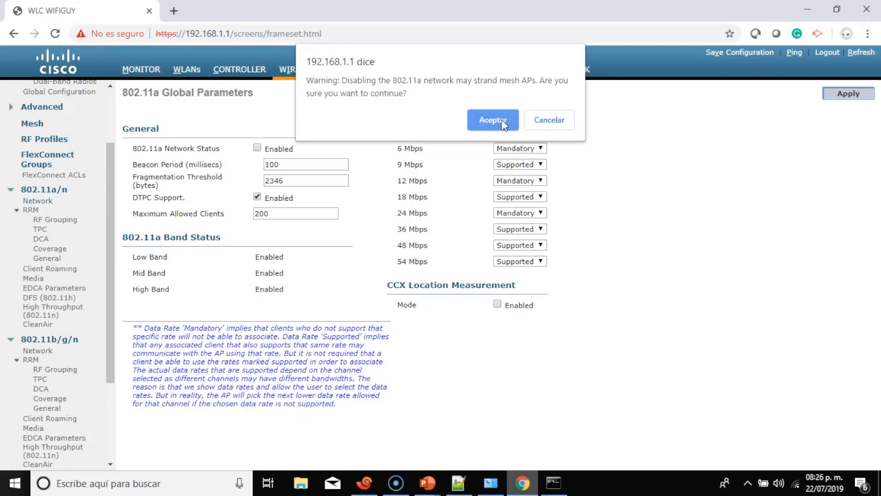
click(503, 123)
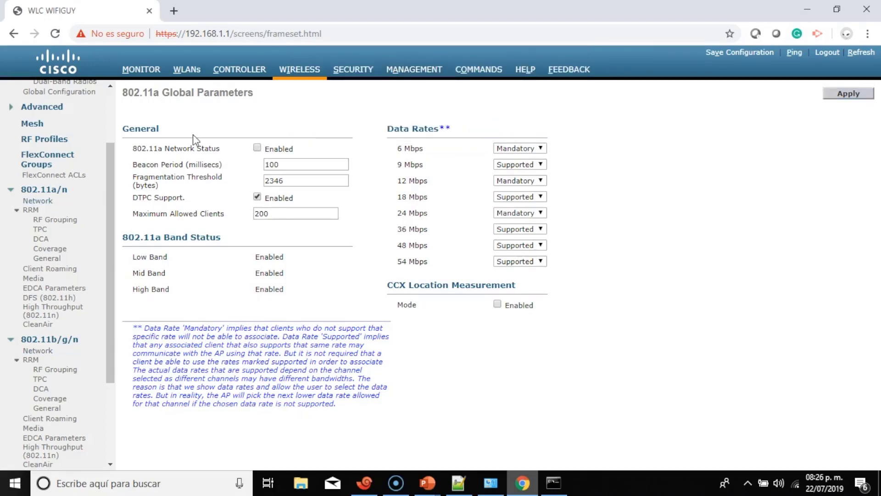
scroll(69, 284, down, 3)
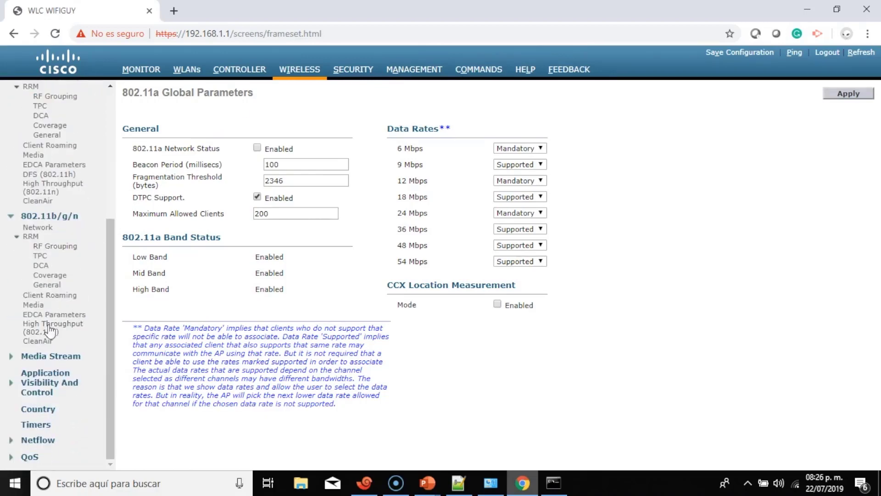
Set the controller's country code to MX (Mexico), apply it and accept the warning.
click(37, 408)
scroll(315, 242, down, 20)
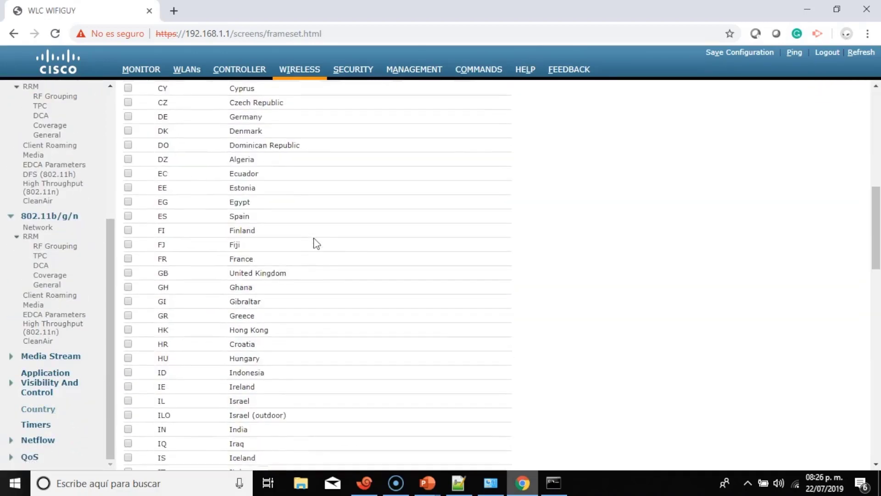
scroll(315, 238, down, 8)
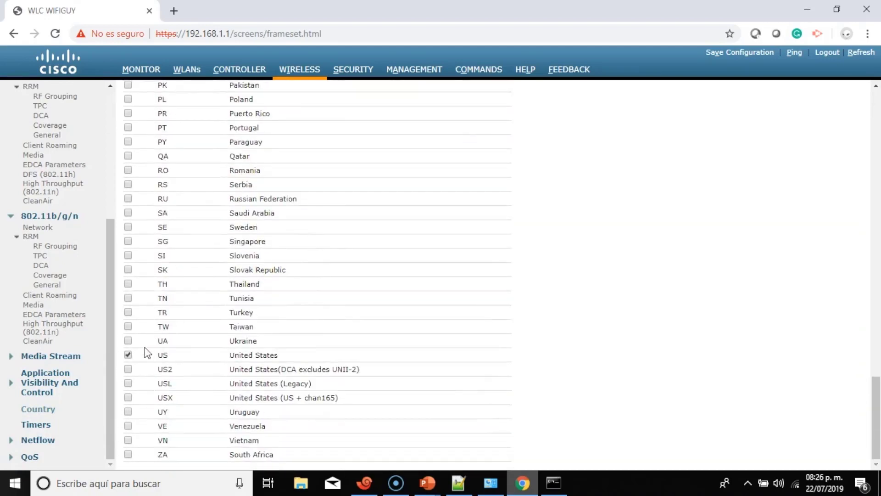
scroll(145, 239, up, 7)
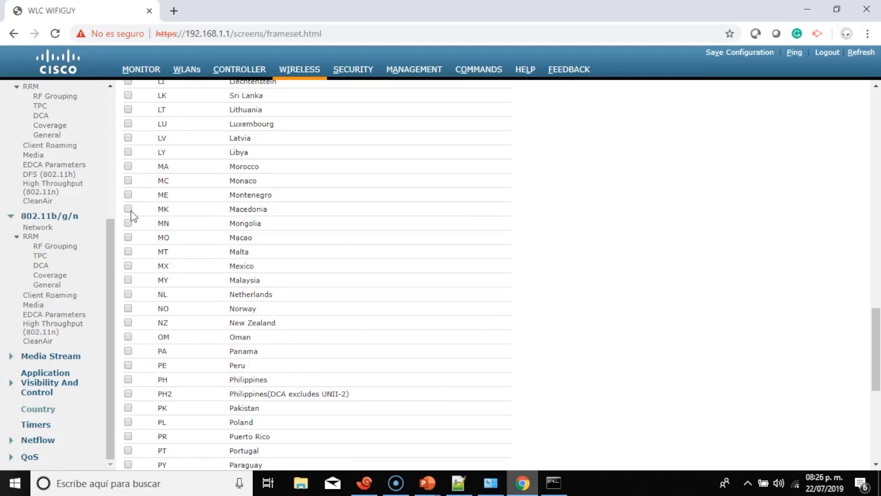
click(127, 267)
scroll(614, 202, up, 15)
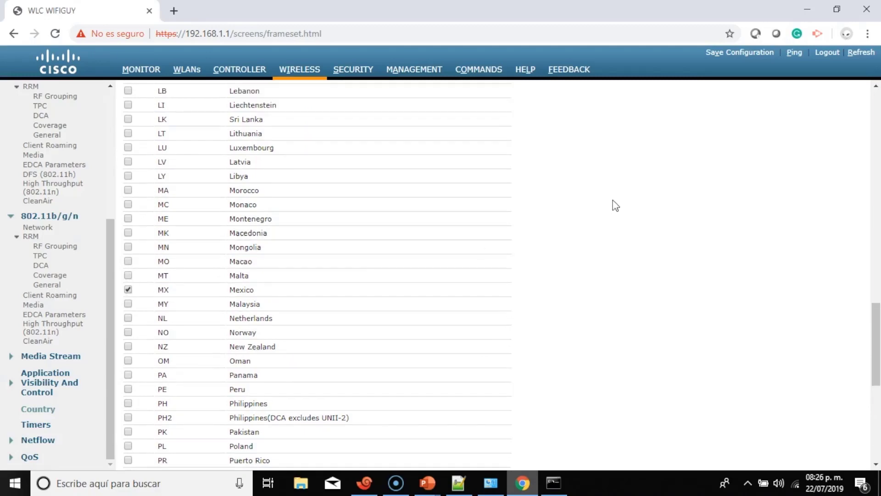
scroll(615, 206, up, 3)
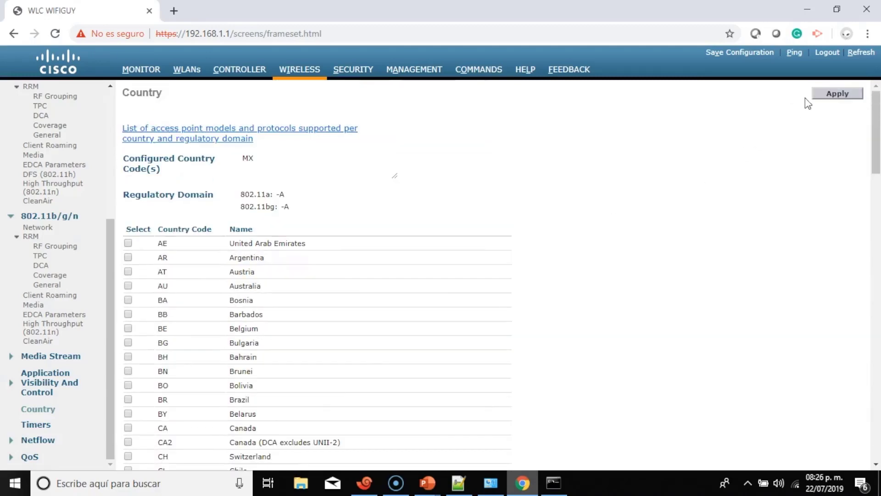
click(839, 94)
click(496, 145)
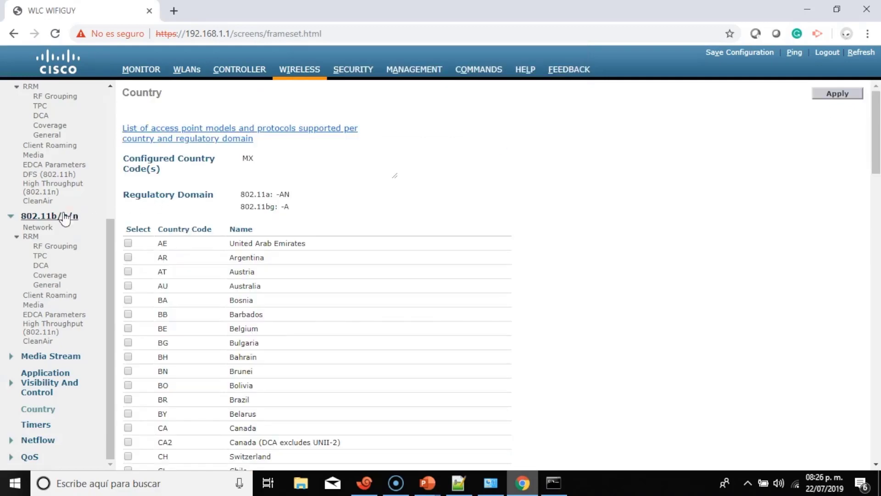
Re-enable the 802.11b/g and 802.11a networks, then return to the Monitor Summary.
click(43, 233)
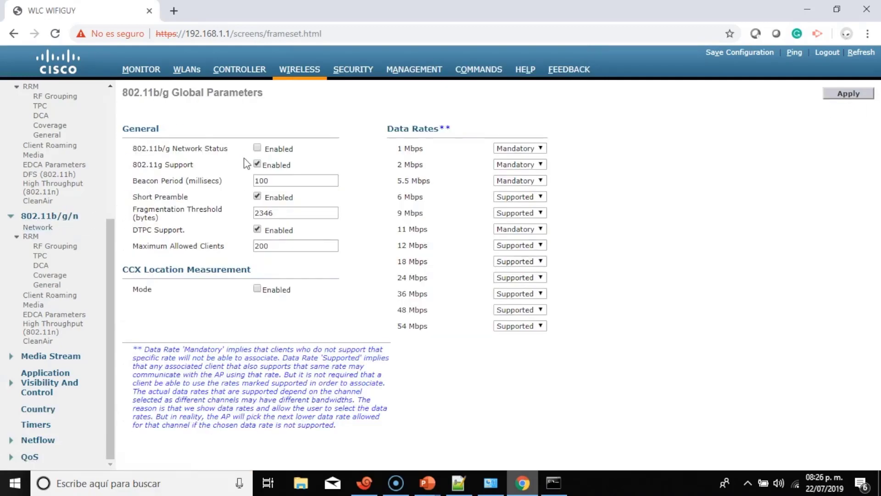
click(257, 148)
click(855, 94)
scroll(73, 191, up, 4)
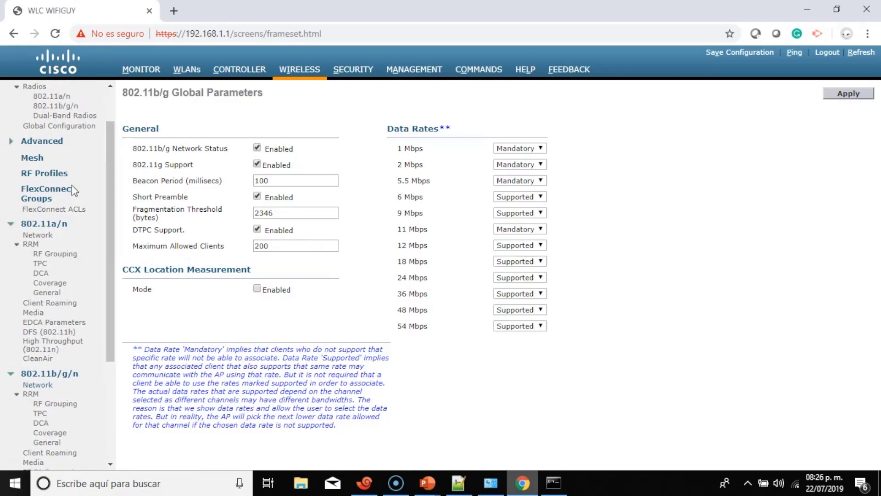
click(38, 235)
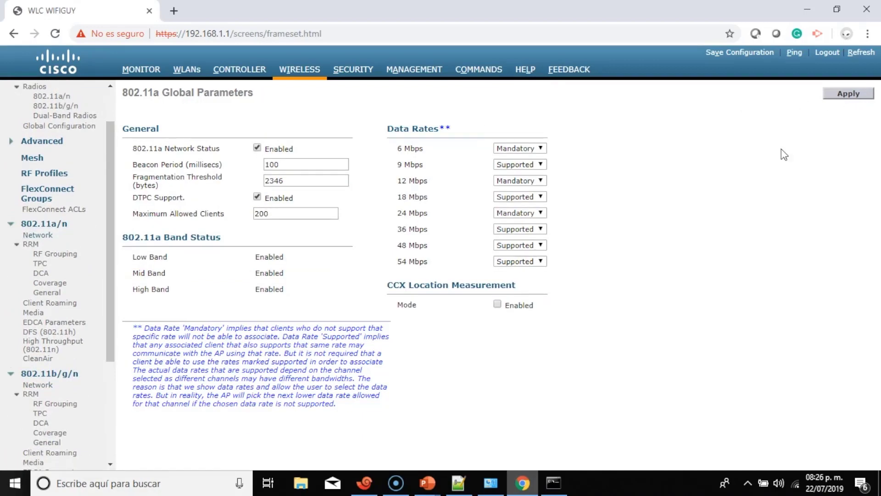
click(140, 69)
Highlight the 802.11a/n and 802.11b/g/n radio rows in Access Point Summary, then view Wi-Fi networks.
scroll(268, 187, down, 7)
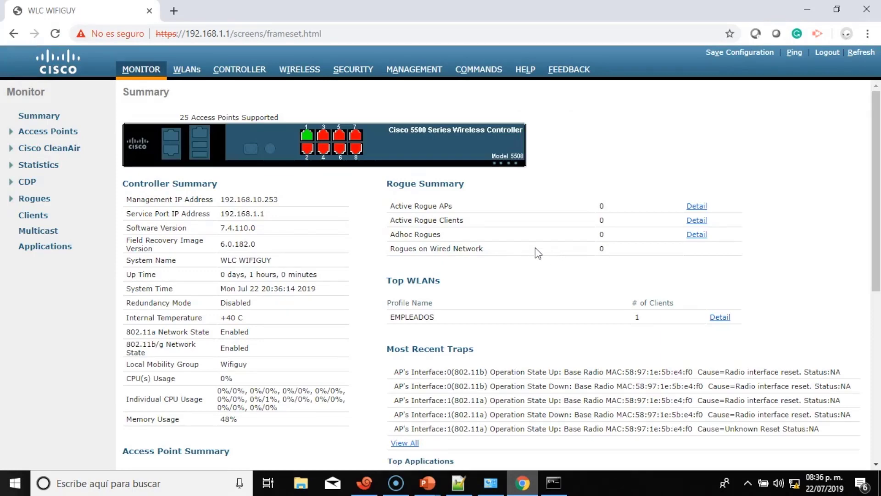
scroll(535, 247, down, 5)
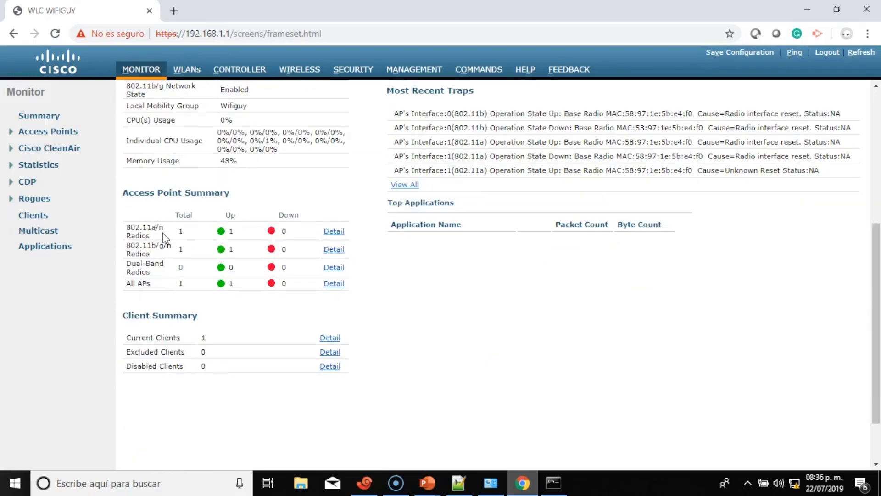
drag(148, 230, 236, 227)
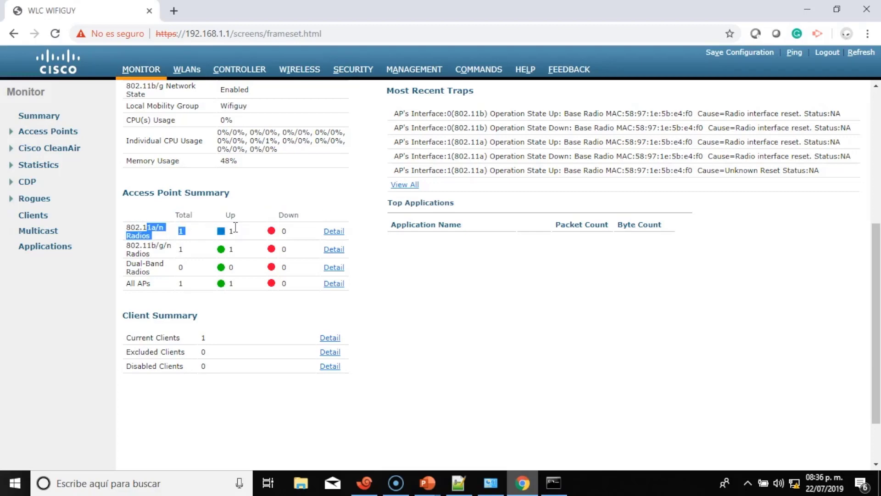
click(155, 255)
drag(125, 248, 228, 245)
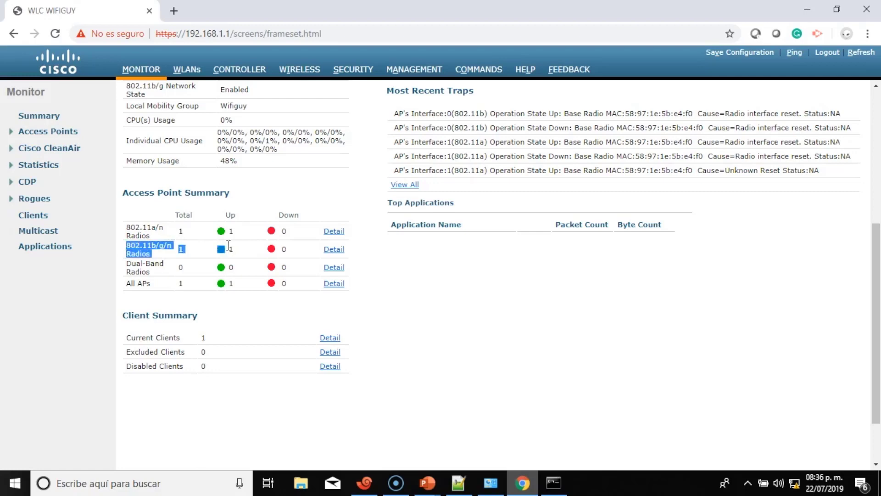
scroll(248, 264, down, 2)
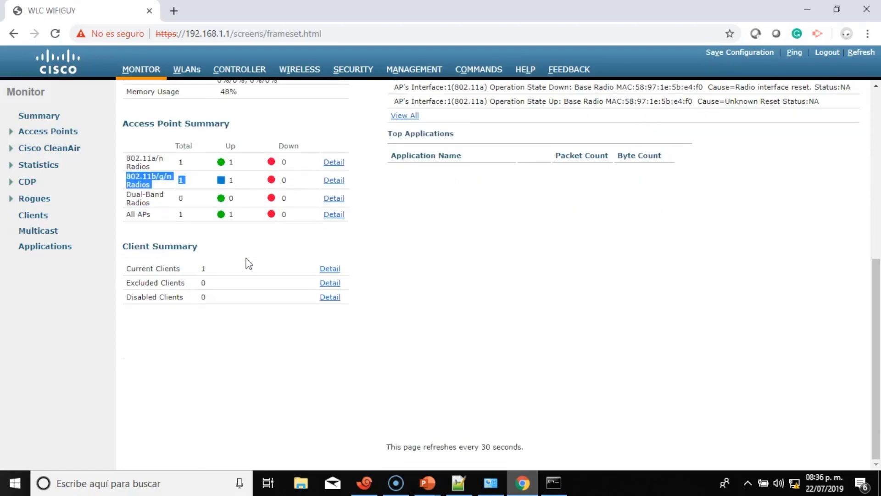
scroll(248, 263, up, 7)
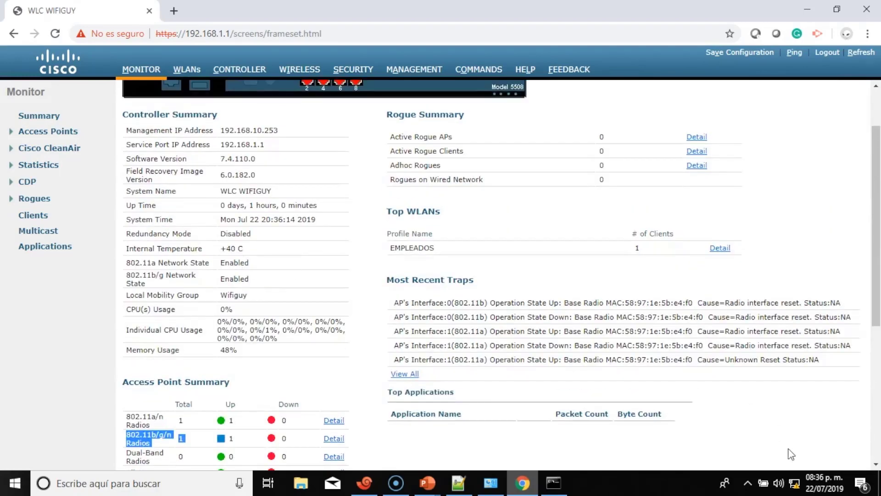
click(794, 483)
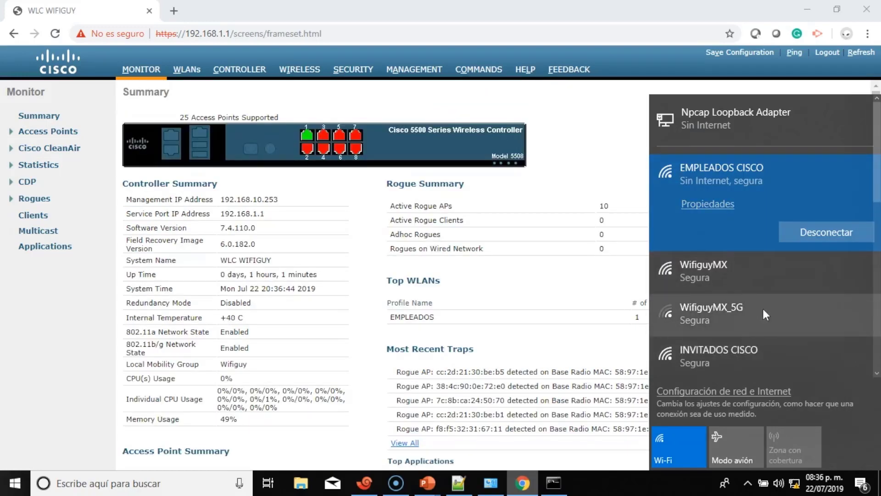
Scroll through the Wi-Fi network list to review the EMPLEADOS CISCO connection.
click(877, 374)
click(877, 373)
click(877, 373)
click(877, 374)
click(877, 374)
click(877, 373)
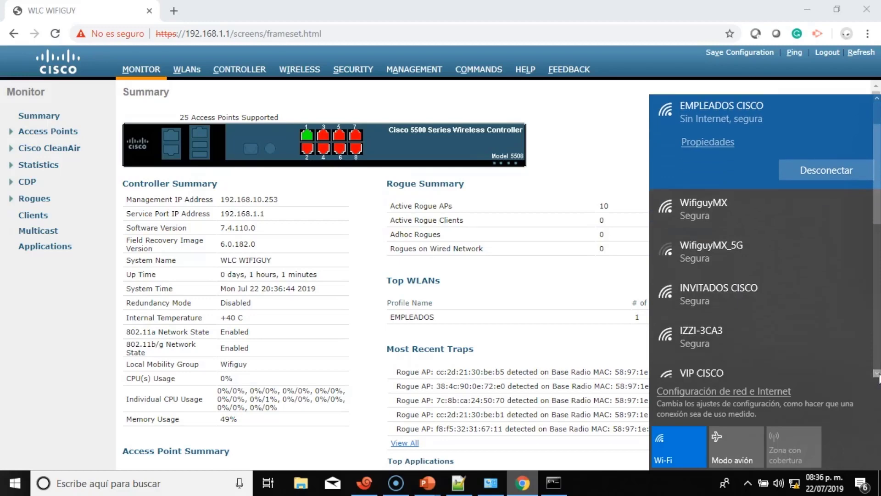
click(877, 374)
click(877, 374)
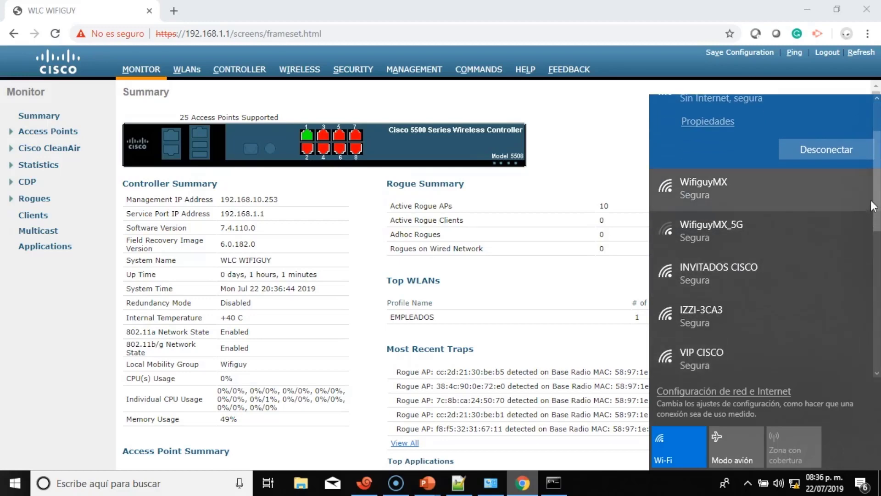
scroll(849, 202, up, 2)
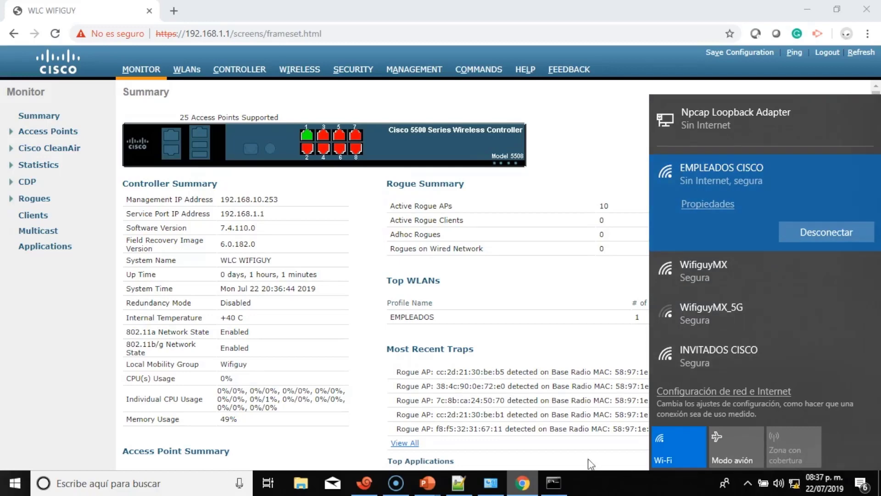
Confirm in Command Prompt that Wi-Fi holds 192.168.100.1, then return to the WLC summary.
click(558, 484)
click(534, 304)
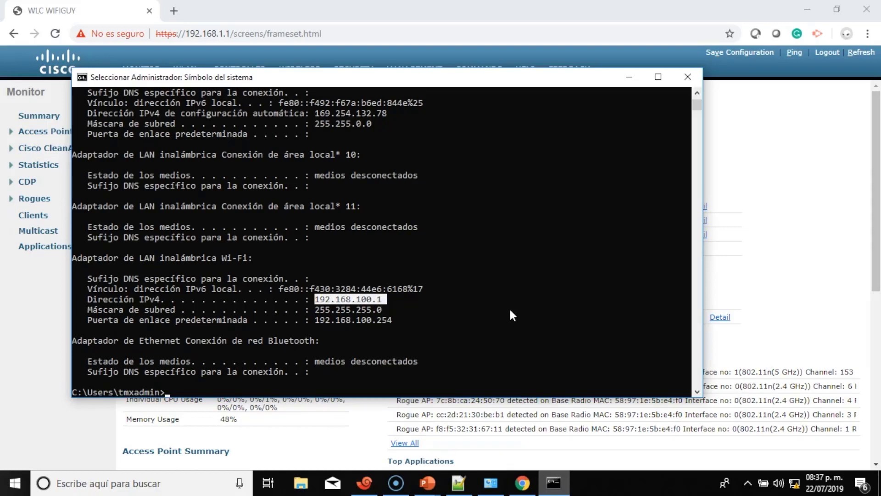
click(794, 313)
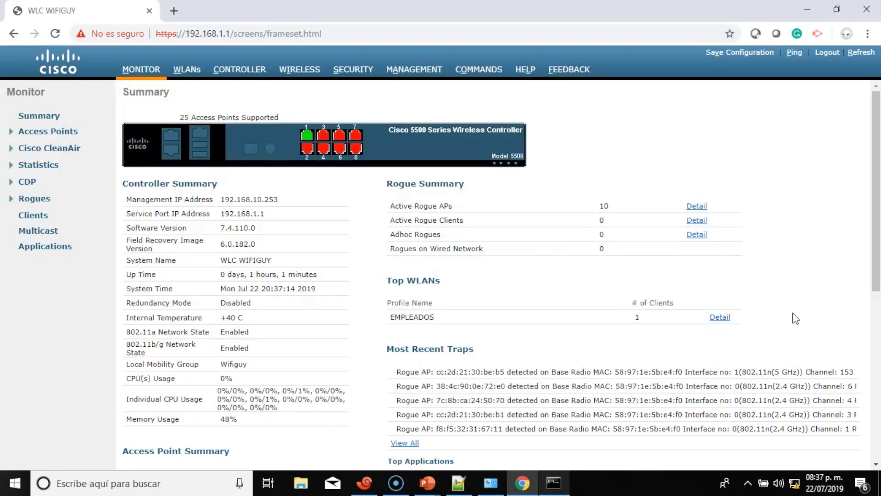
Join VIP CISCO by entering its security key and allow the PC to be discoverable.
click(794, 482)
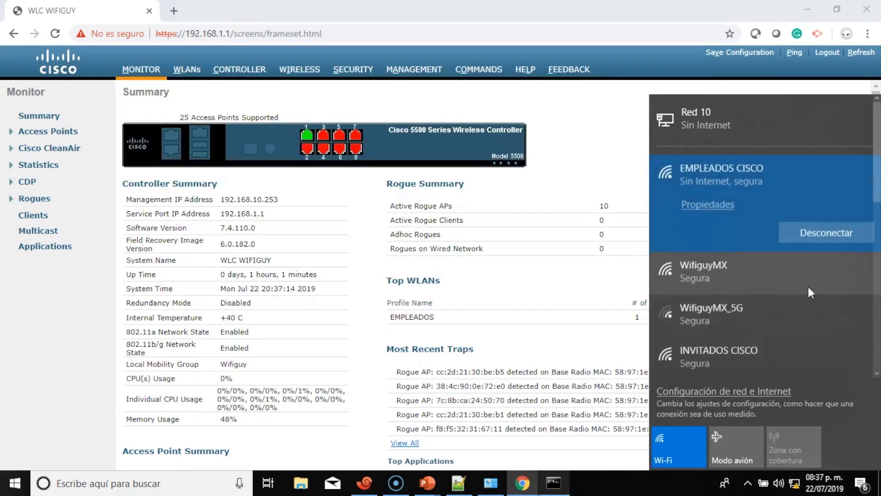
scroll(805, 280, down, 5)
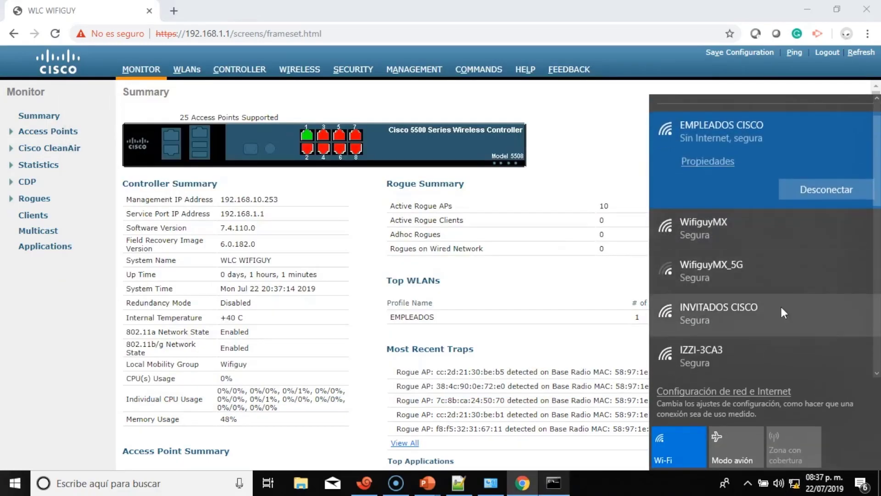
scroll(780, 305, down, 6)
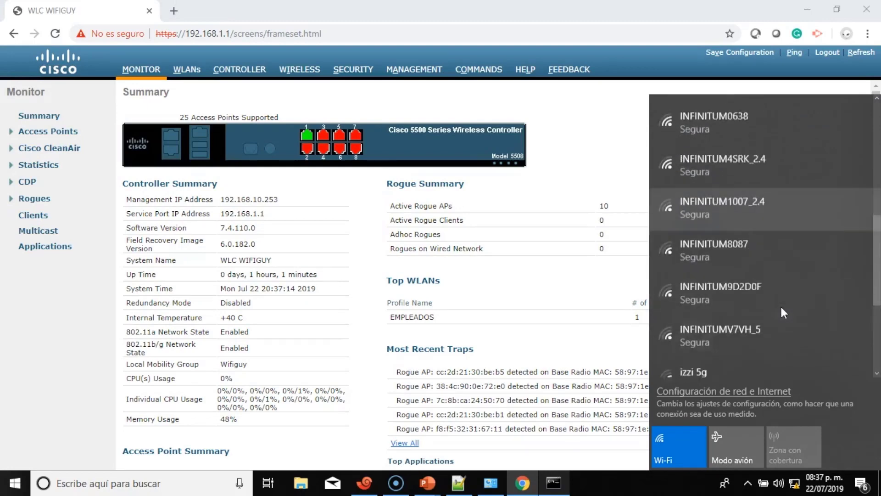
scroll(781, 307, up, 5)
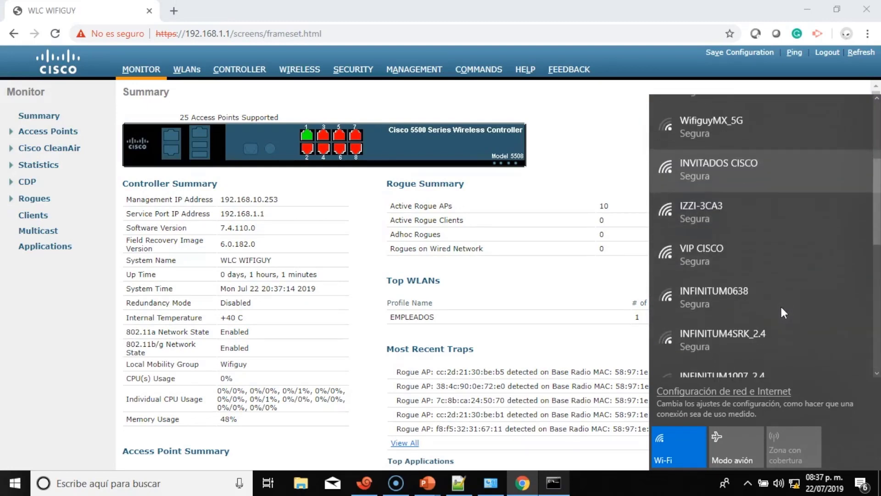
click(736, 271)
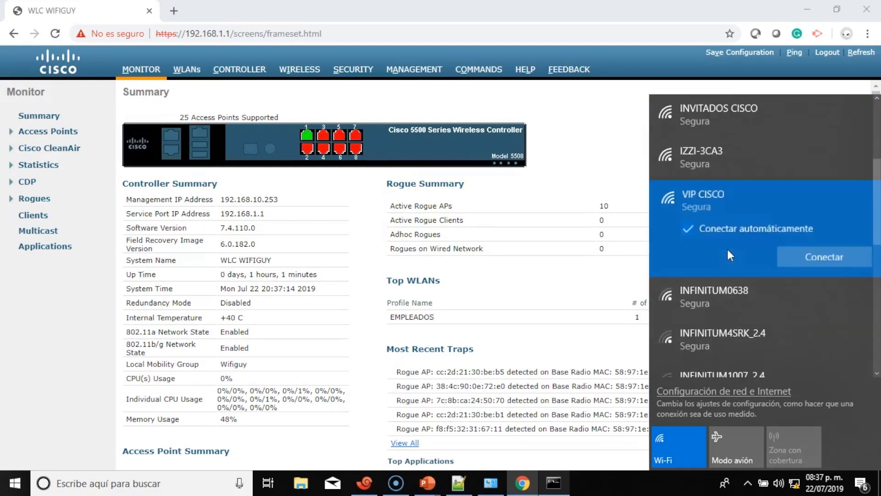
click(831, 258)
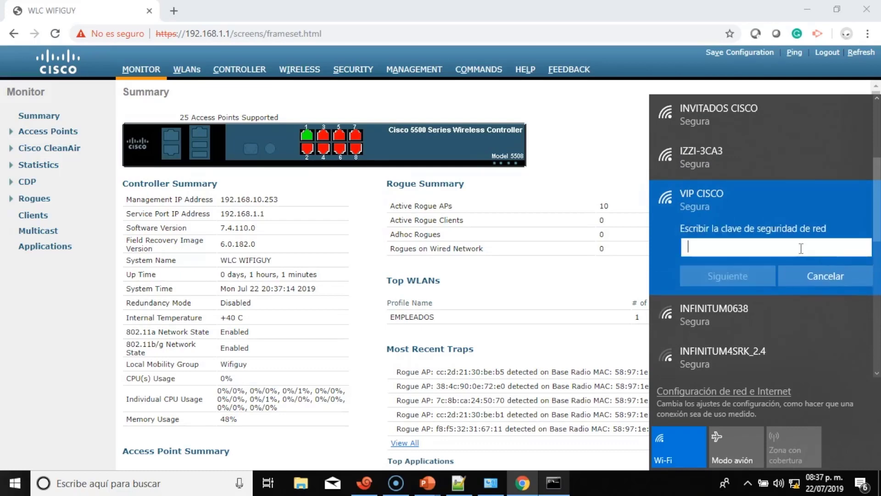
text(c)
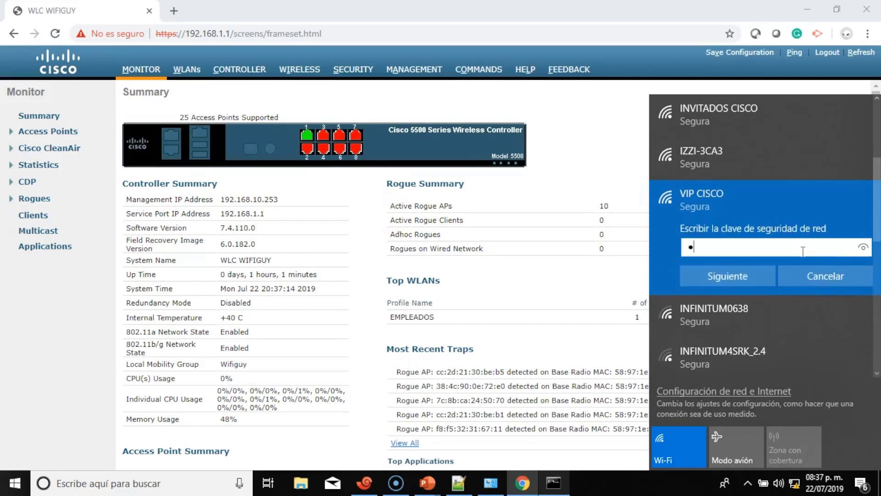
text(isc)
text(••)
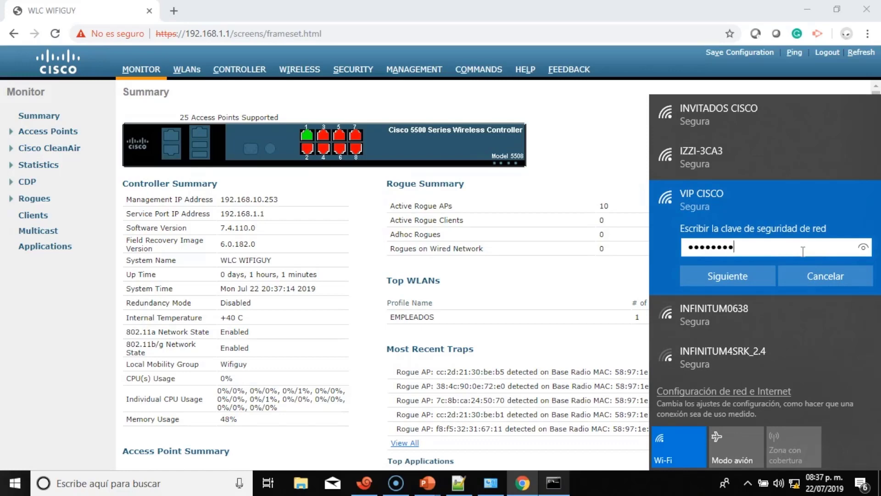
click(863, 248)
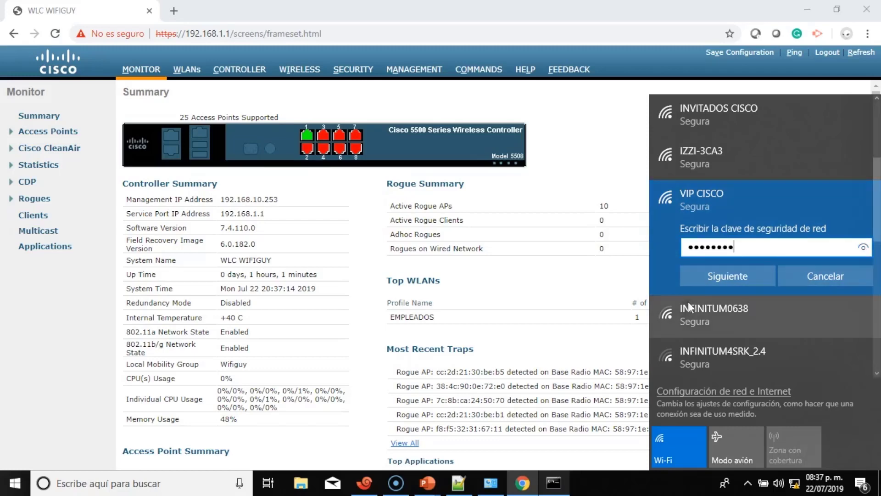
click(703, 274)
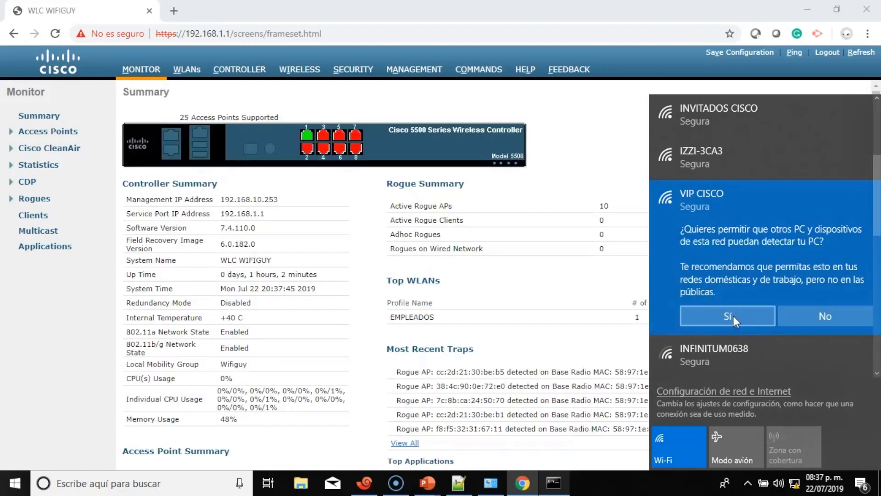
click(734, 315)
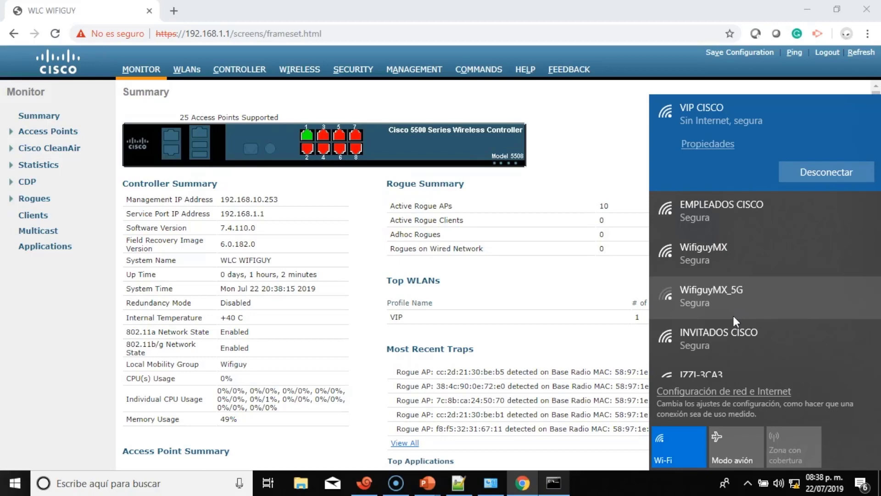
Run ipconfig repeatedly, finding only 169.254.97.104 on Wi-Fi, then switch back to Chrome.
click(541, 334)
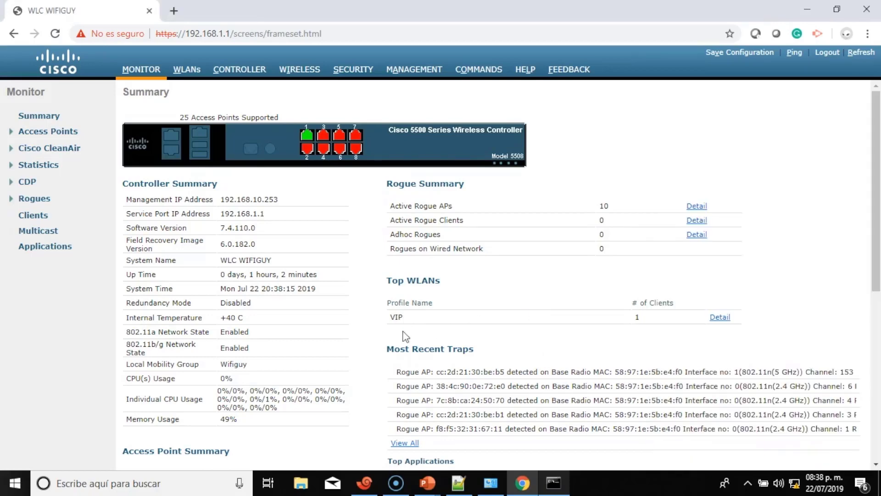
click(558, 486)
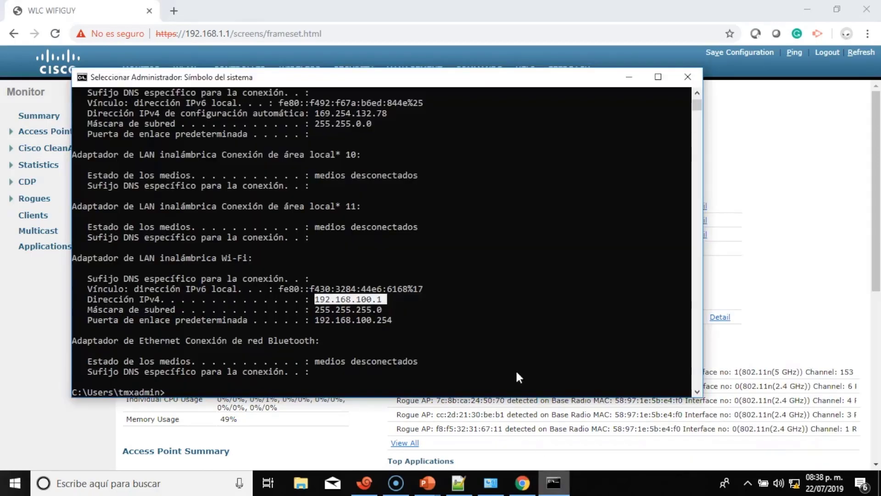
click(515, 327)
text(ipconfig)
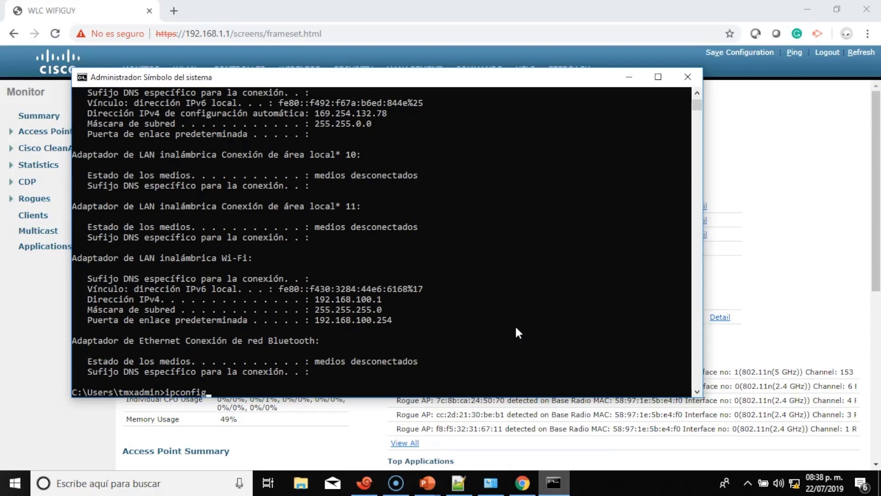
key(Return)
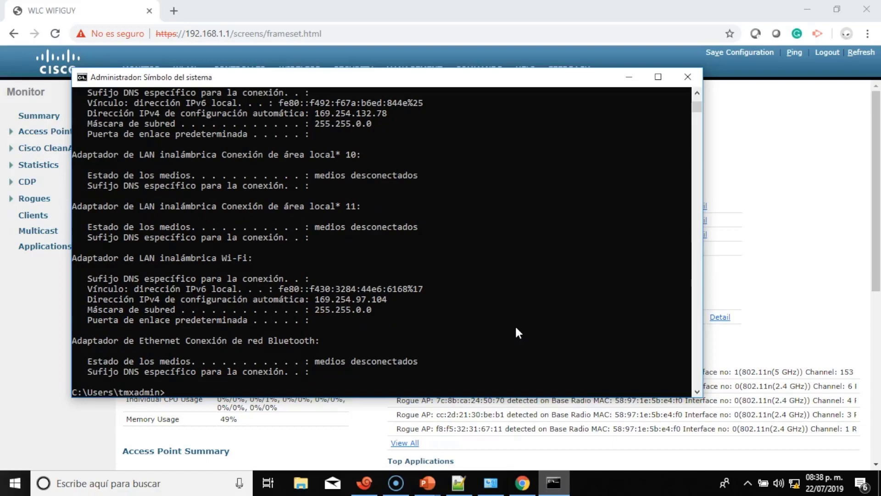
key(Up)
key(Return)
key(Up)
key(Return)
key(Up)
key(Return)
key(Up)
key(Return)
key(alt+Tab)
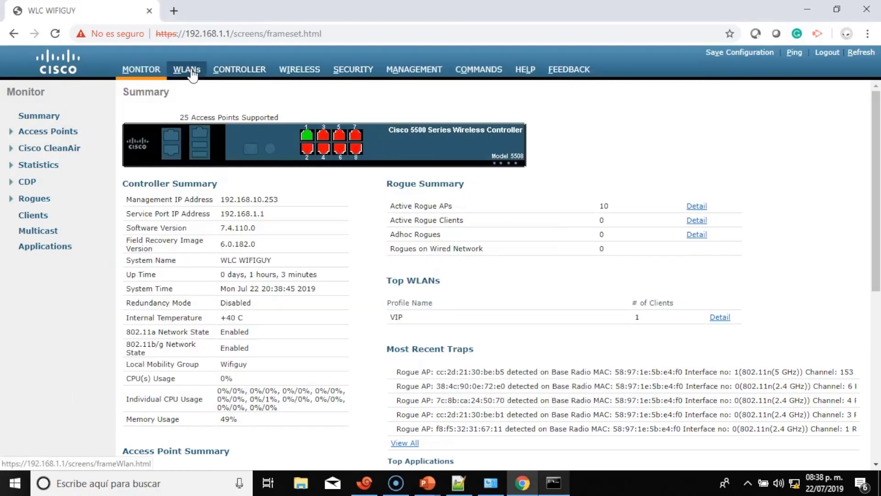
Open the vip interface settings under Controller > Interfaces: VLAN 101, gateway 192.168.101.254.
click(237, 71)
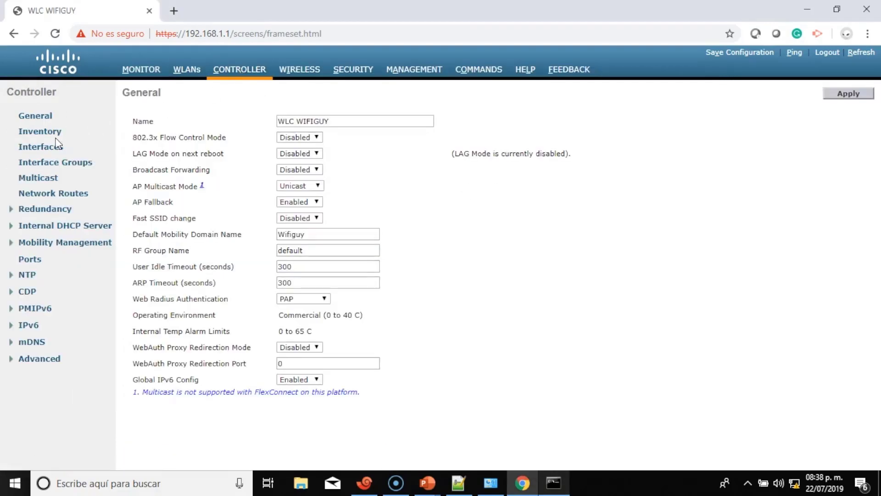
click(40, 147)
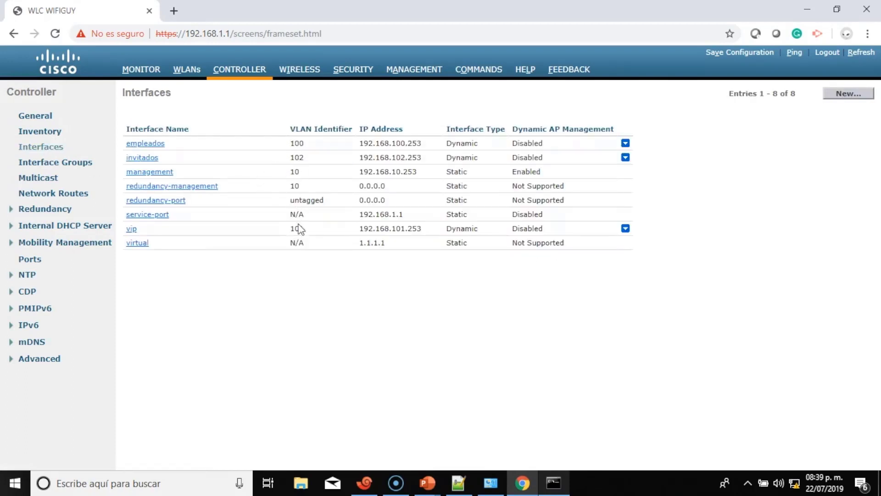
click(146, 229)
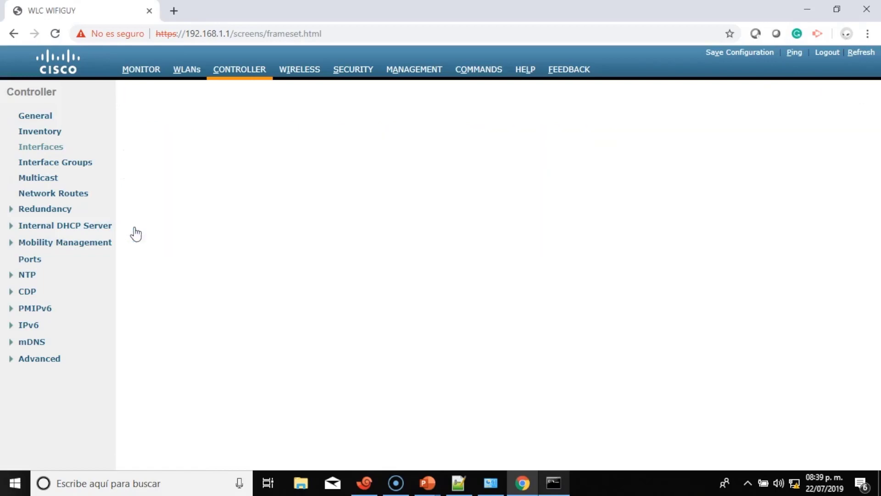
scroll(352, 208, down, 3)
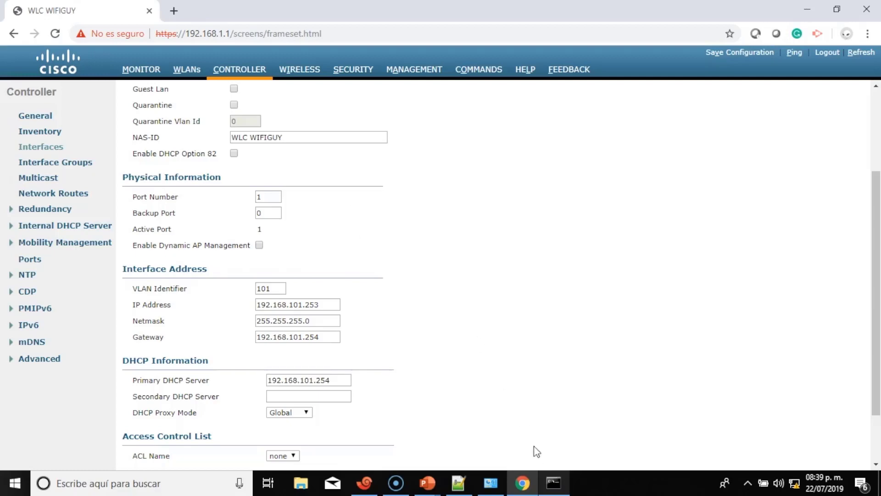
Rerun ipconfig to confirm Wi-Fi address 192.168.101.1, then return to the vip interface page.
click(552, 484)
click(544, 296)
key(Up)
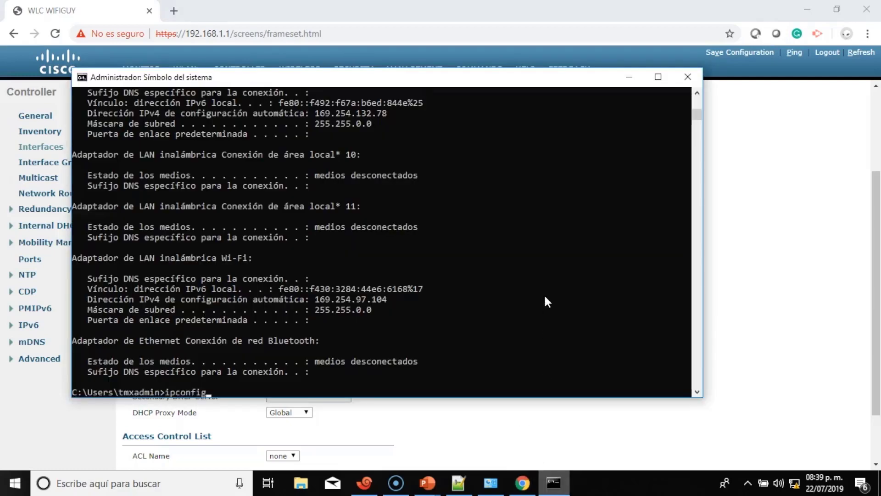
key(Return)
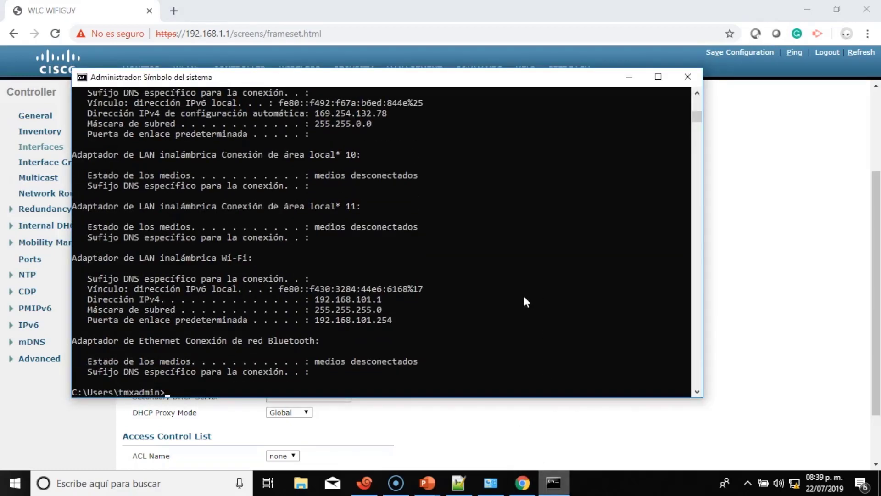
drag(384, 298, 315, 302)
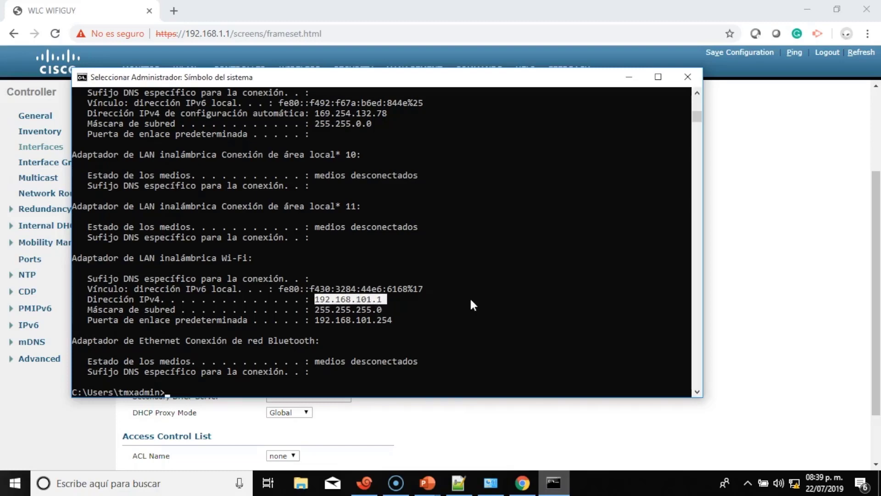
click(772, 286)
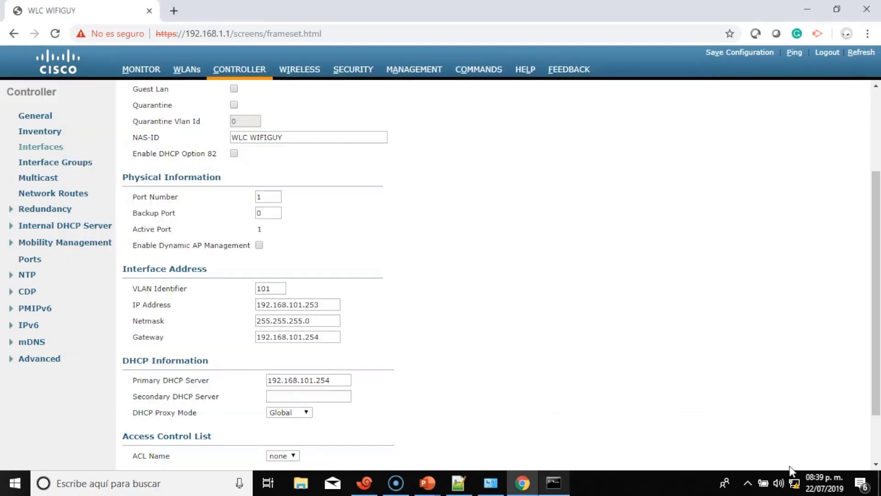
Join the INVITADOS CISCO Wi-Fi network with its security key, allowing the PC to be discoverable.
click(794, 485)
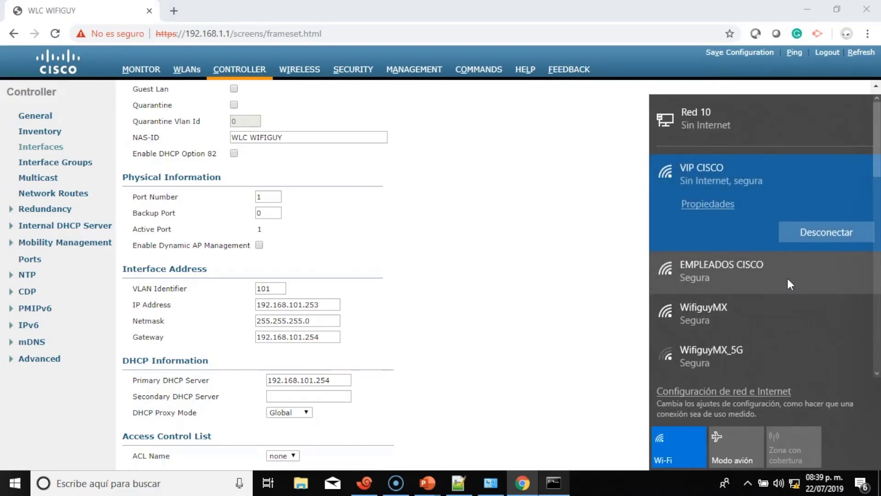
scroll(788, 278, down, 3)
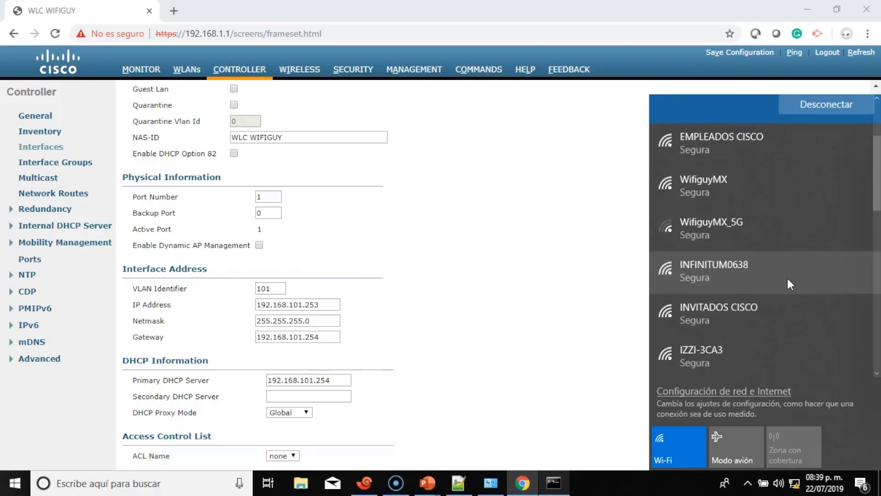
click(784, 308)
click(832, 319)
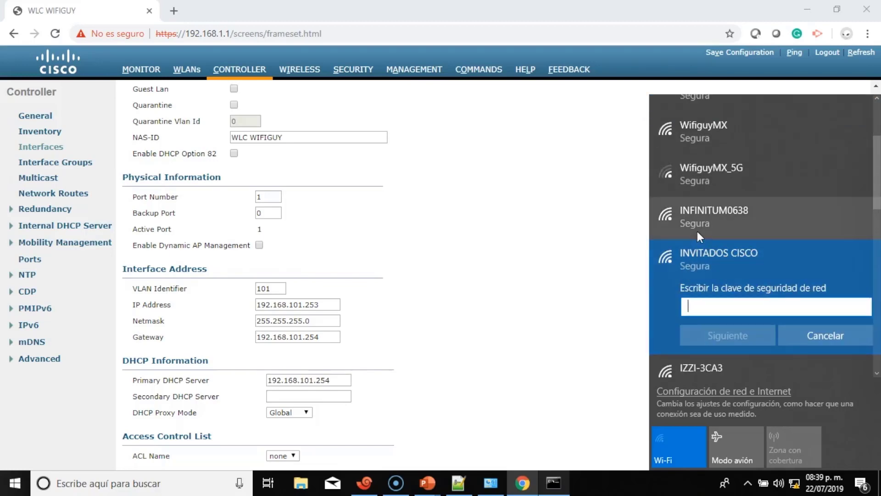
text(*******)
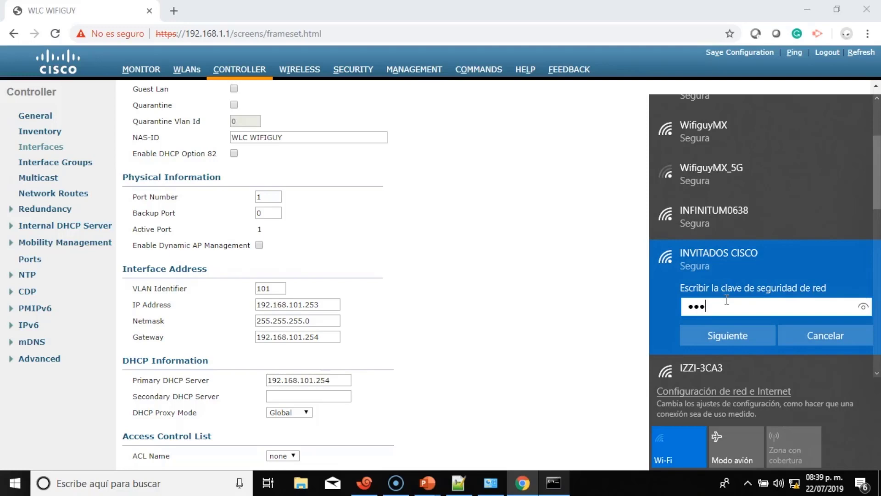
click(741, 338)
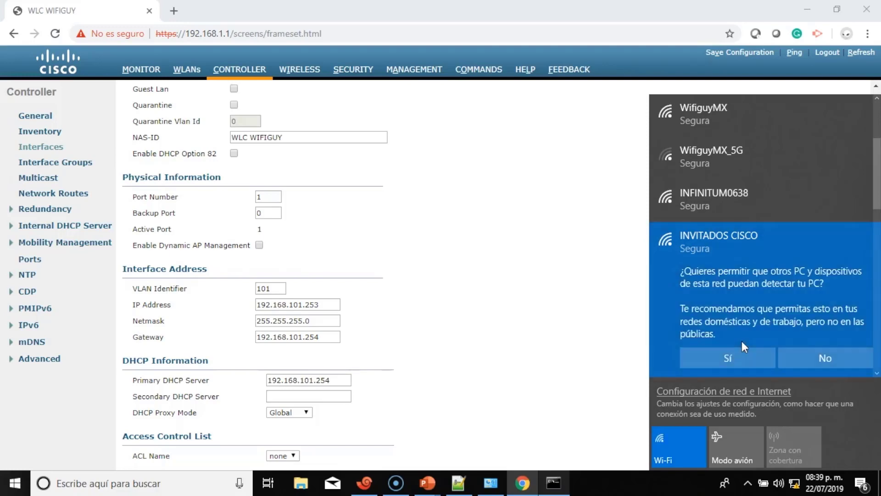
click(742, 355)
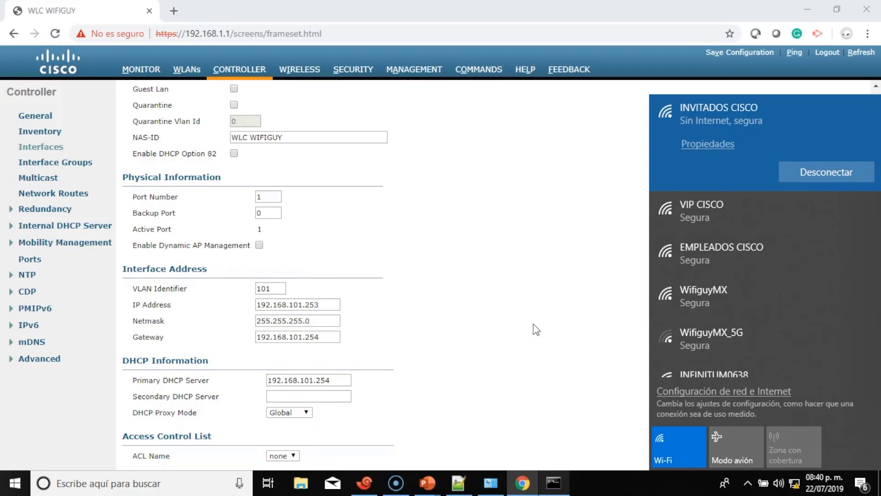
Rerun ipconfig in Command Prompt, showing only a self-assigned 169.254.97.104 Wi-Fi address.
click(554, 482)
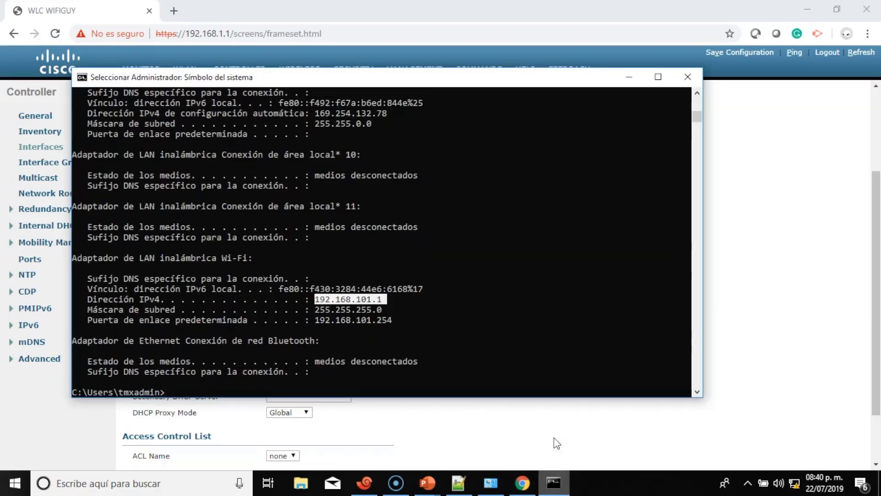
key(Return)
key(Up)
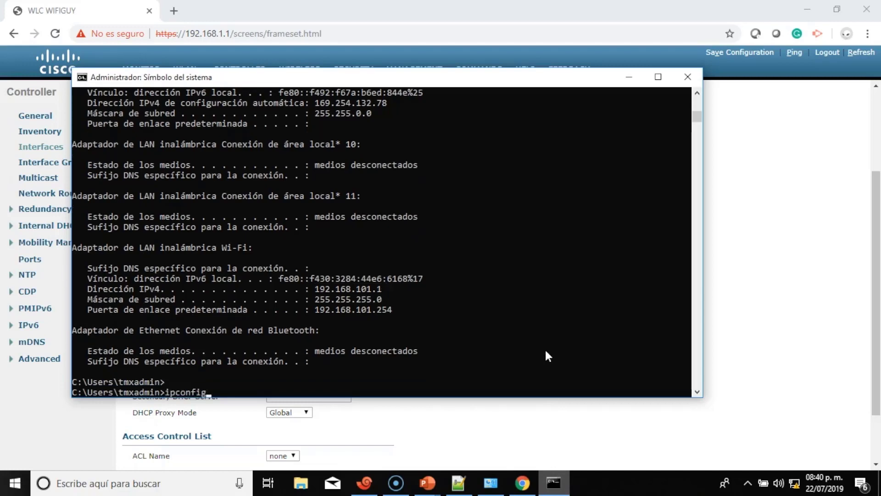
key(Return)
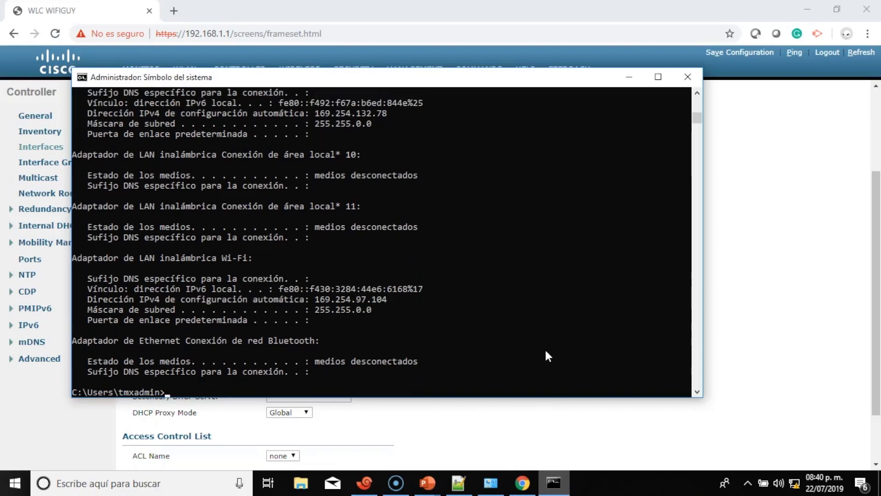